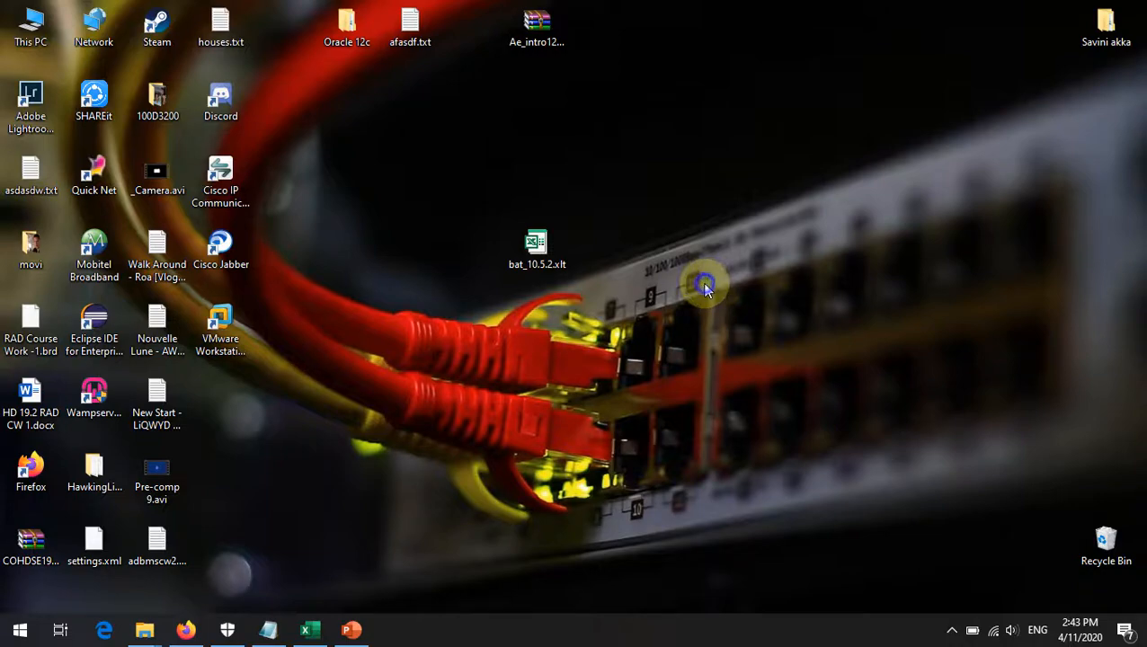
click(731, 335)
right_click(678, 236)
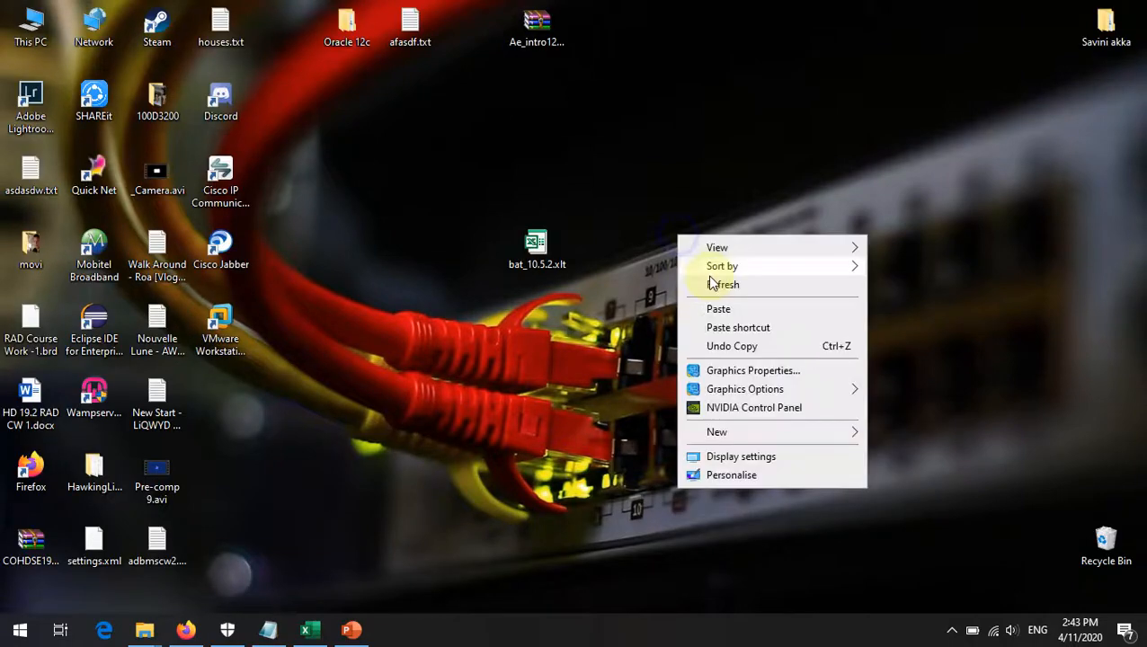
click(711, 283)
right_click(673, 263)
click(705, 320)
Step: Switch to the Bulk Administration presentation in PowerPoint and review the Phone Template requirement on the "What we need ?" slide
click(351, 631)
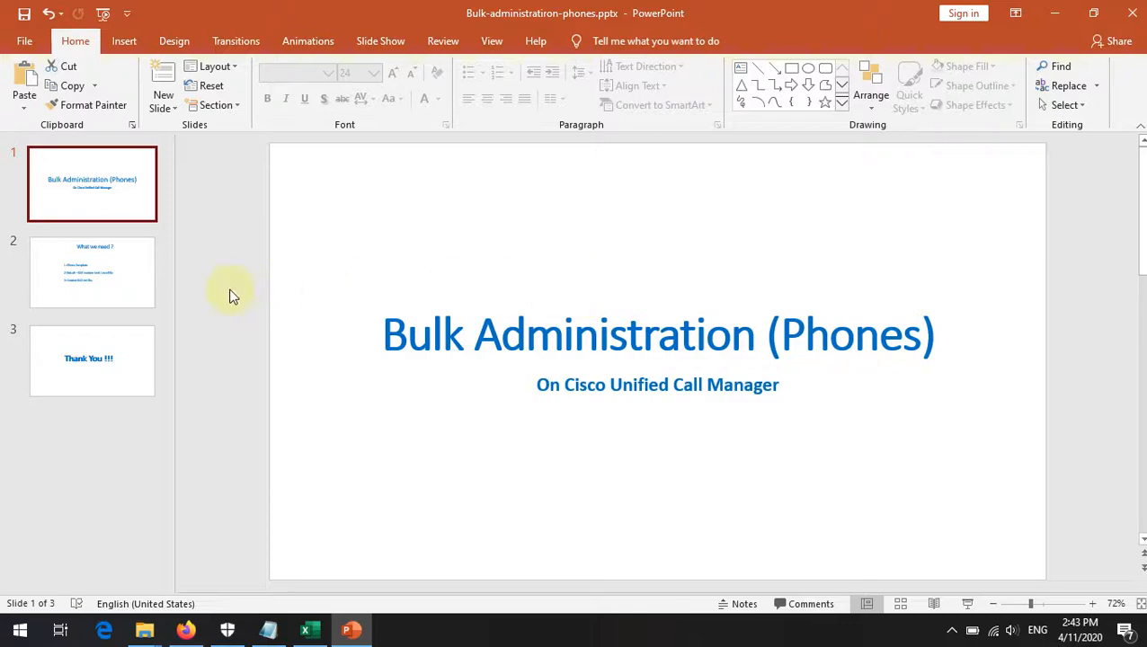
click(95, 270)
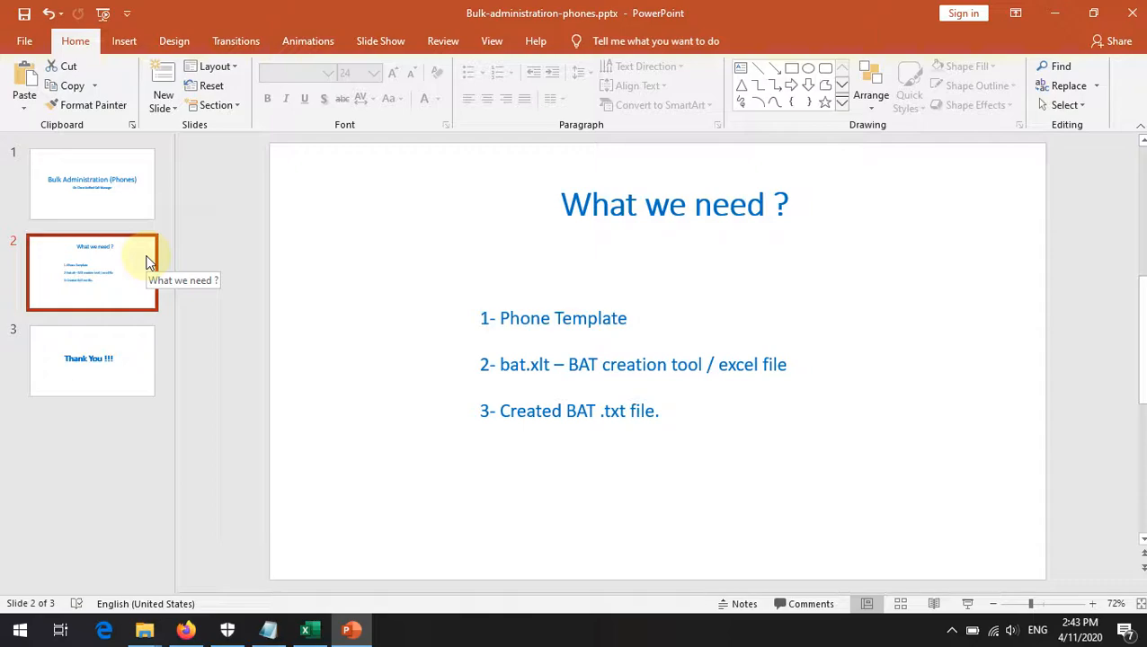
double_click(647, 315)
drag(591, 323, 485, 313)
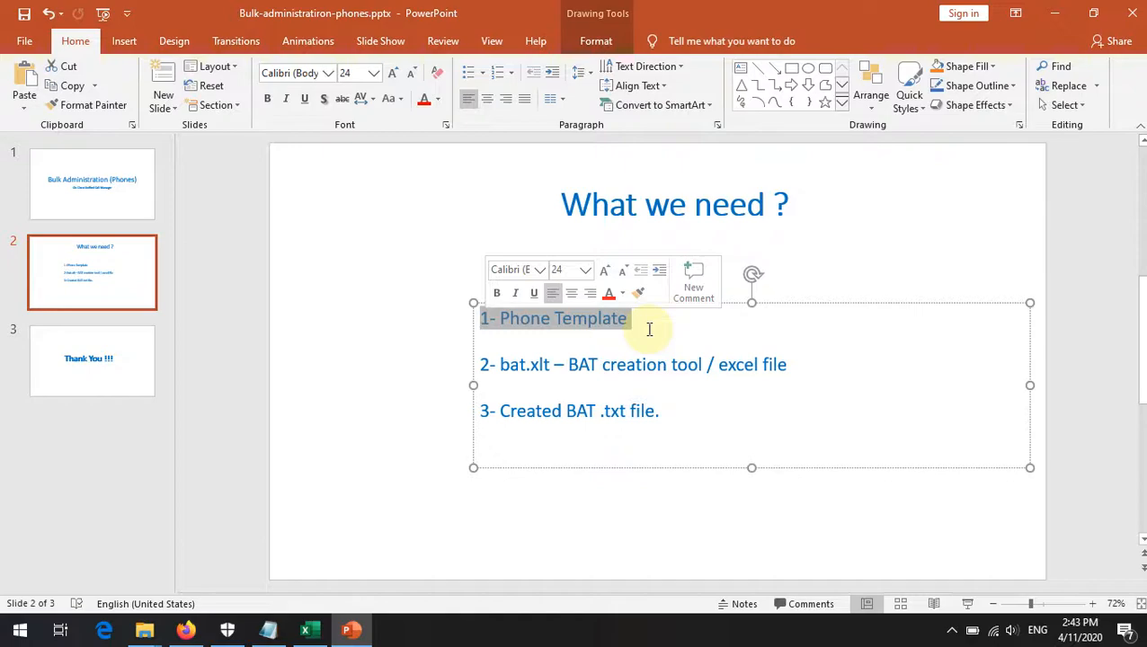
drag(653, 321, 474, 310)
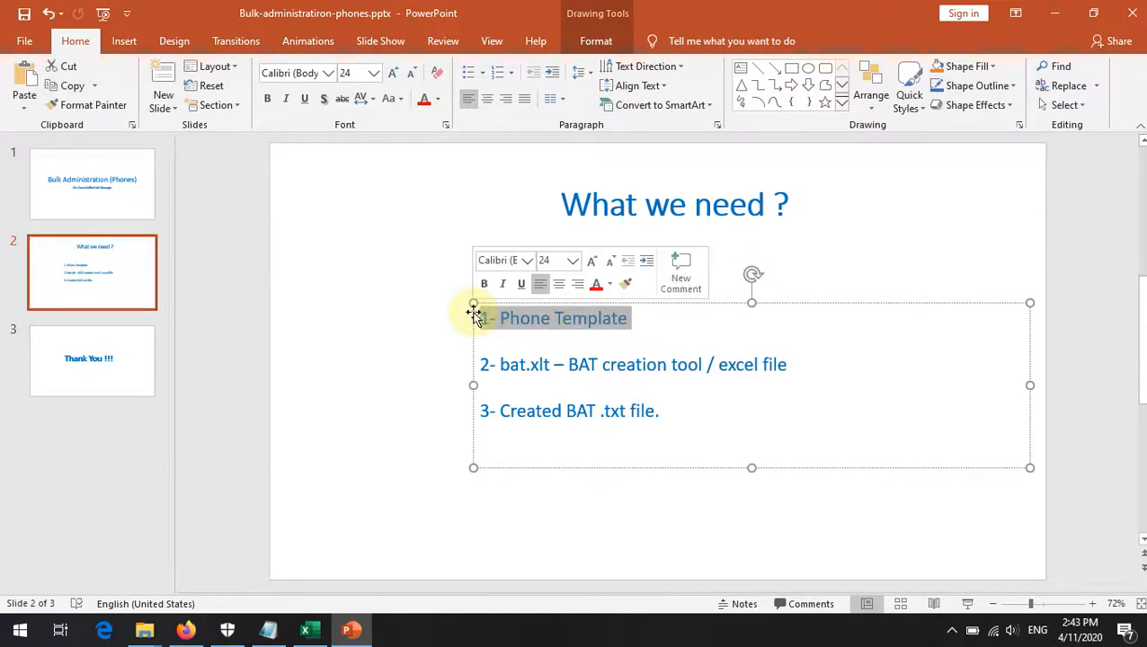
click(676, 322)
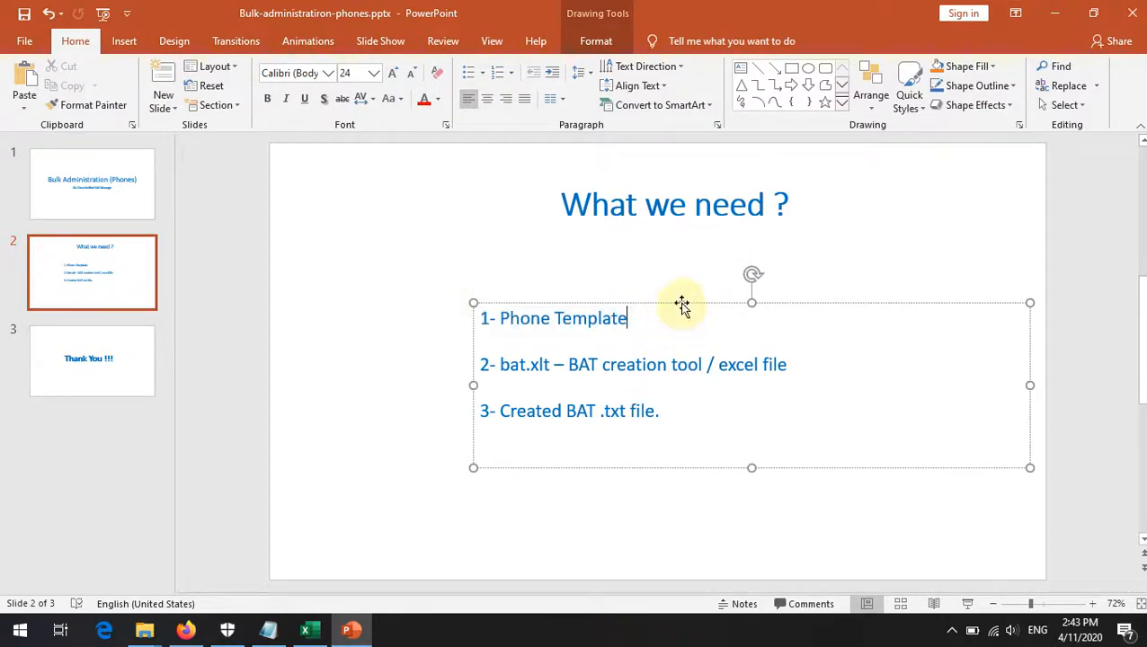
click(663, 322)
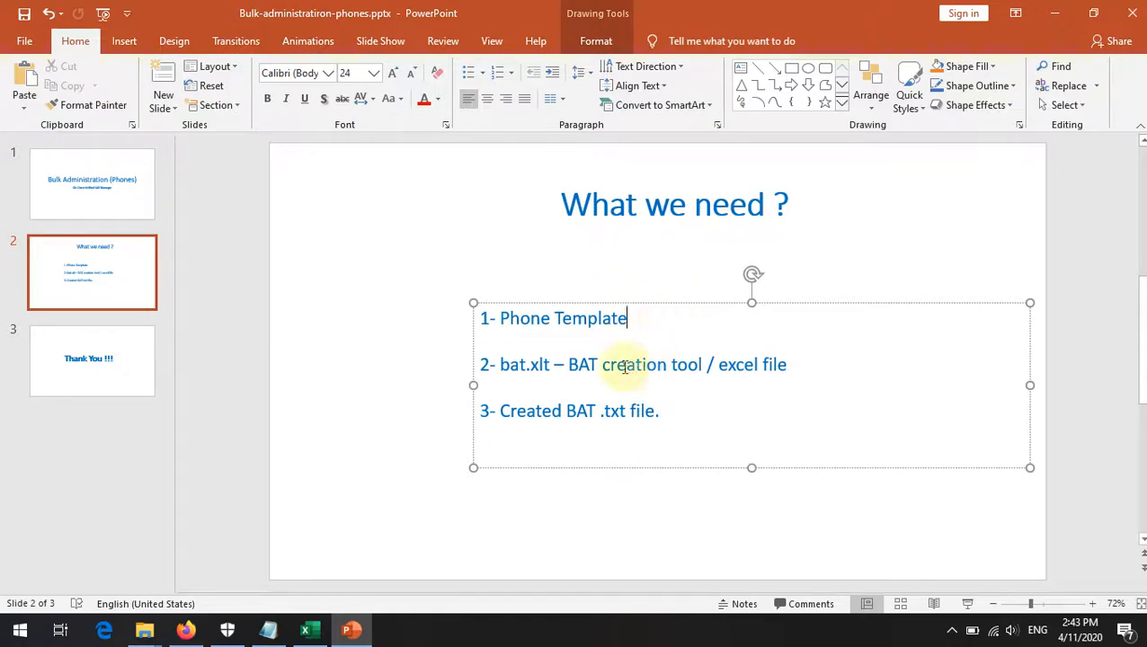
Step: Review the bat.xlt creation tool and created BAT .txt file requirements on the slide, and minimize the presentation
drag(502, 369, 558, 364)
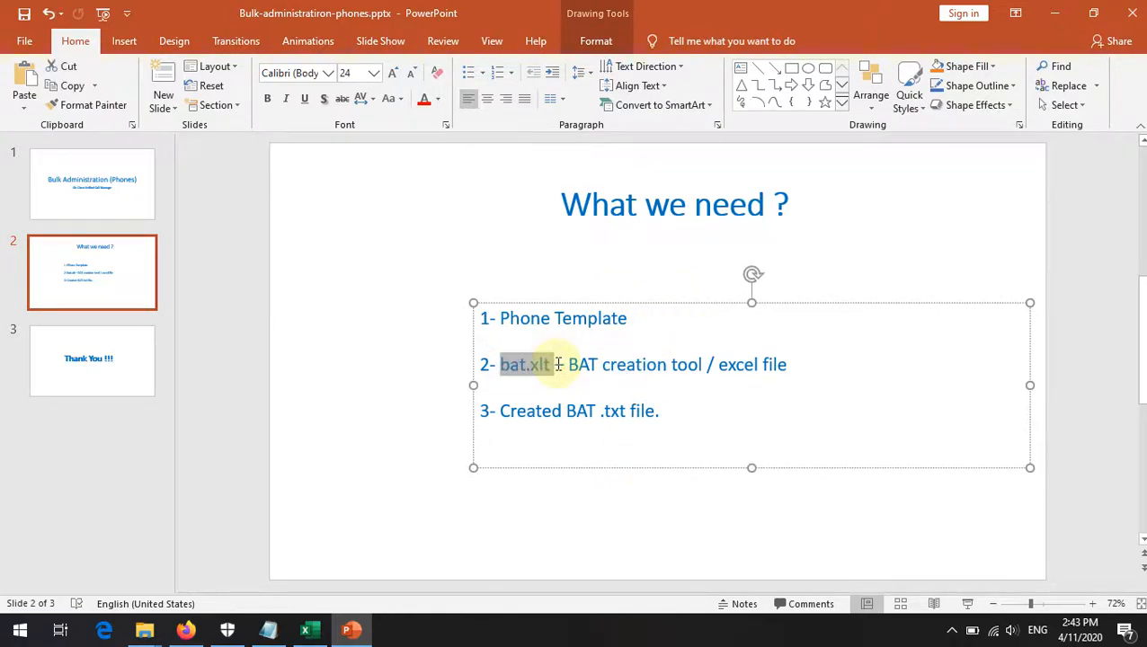
click(441, 266)
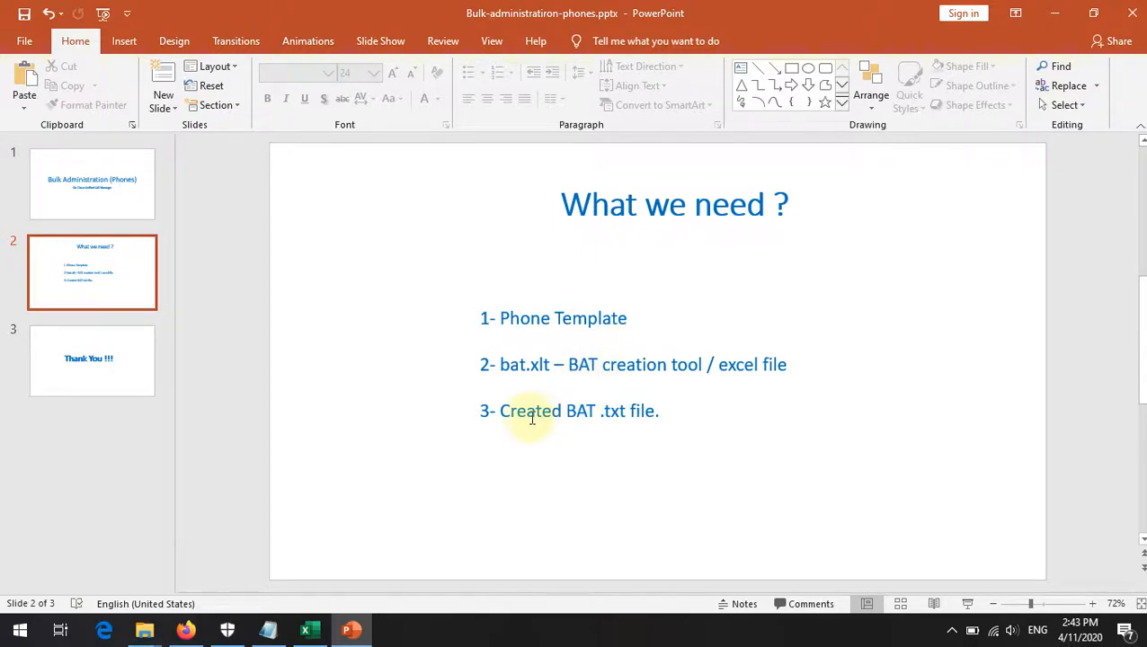
drag(499, 411, 684, 415)
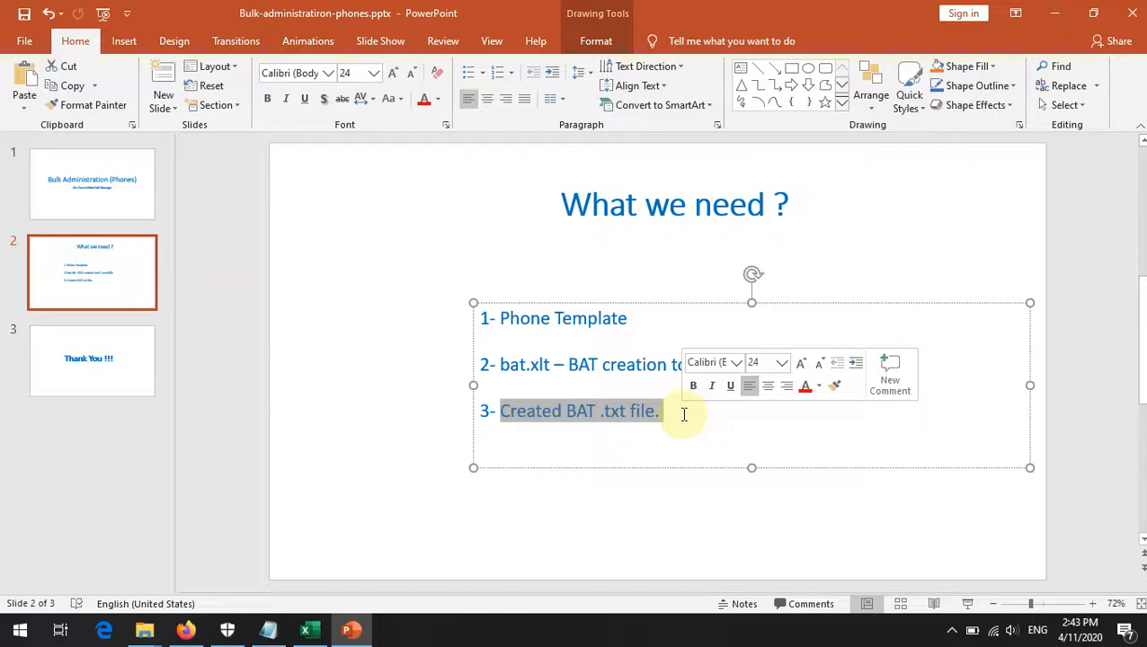
click(598, 364)
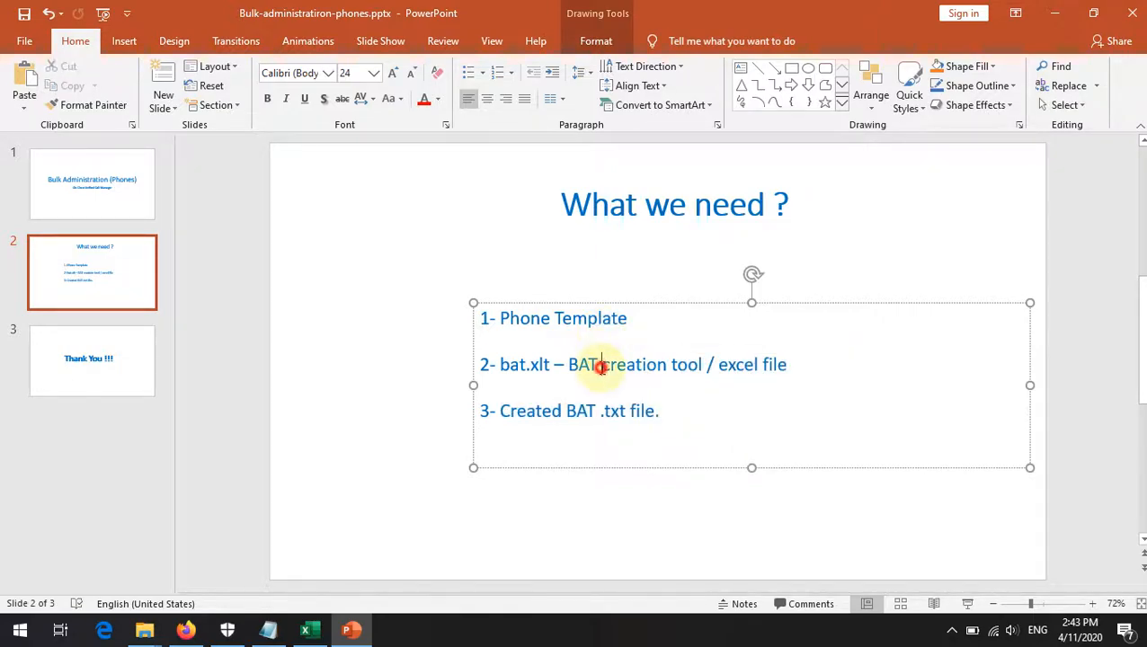
click(550, 367)
drag(527, 371, 504, 374)
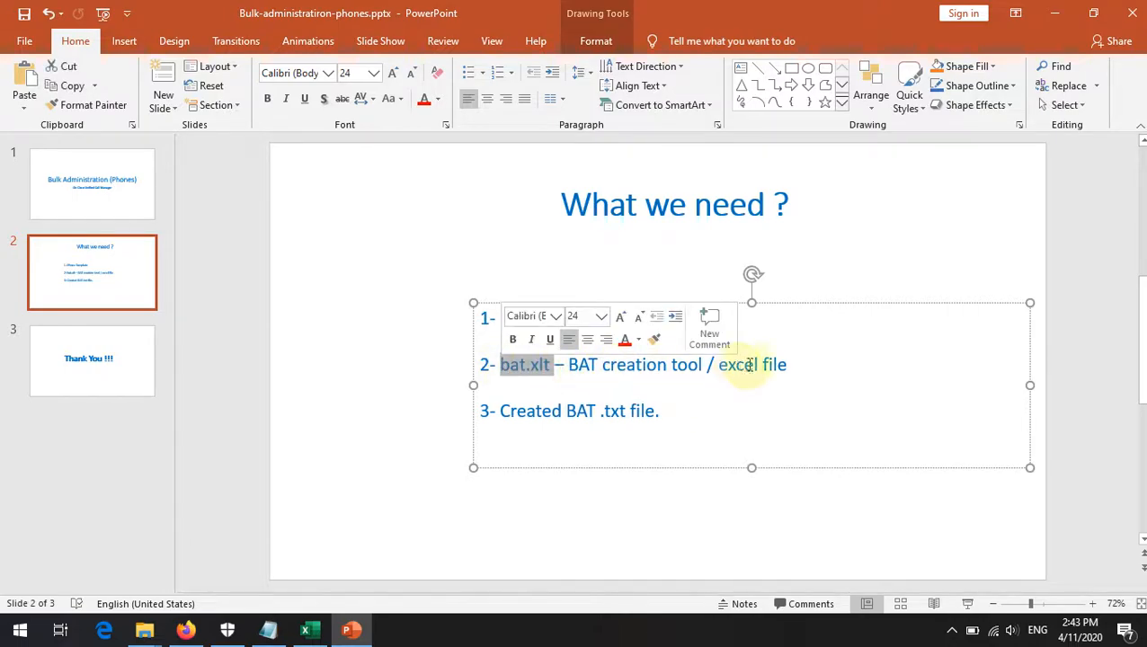
click(1058, 18)
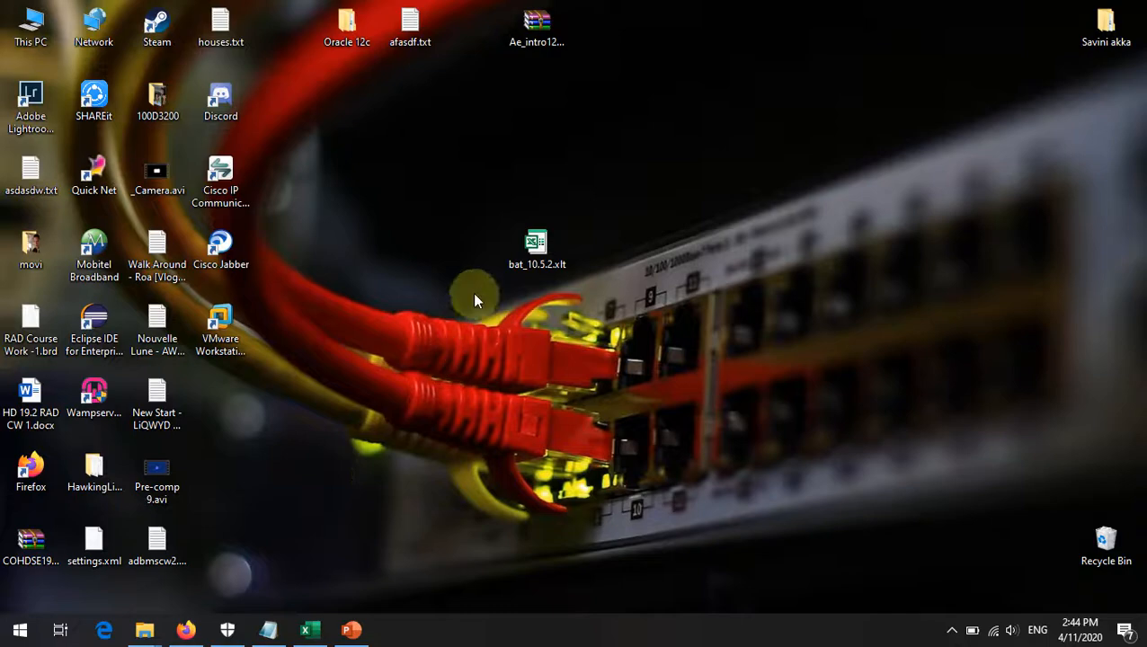
Step: Open the bat_10.5.2.xlt template from the desktop in Excel and maximize its window
drag(469, 189, 673, 312)
click(676, 320)
double_click(535, 250)
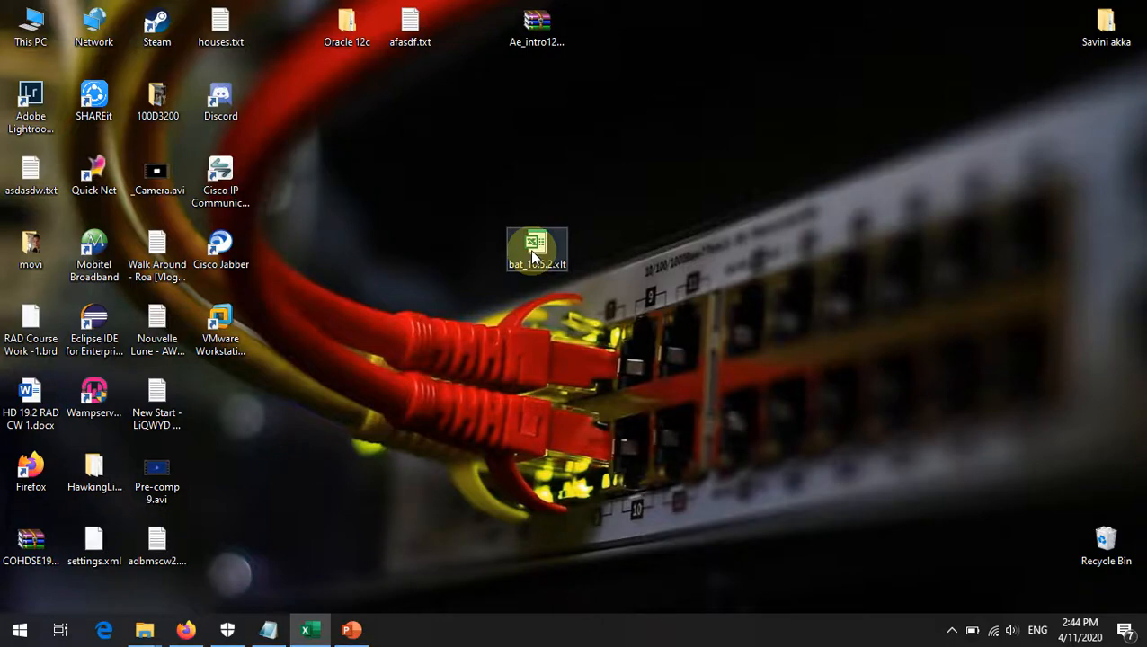
right_click(672, 346)
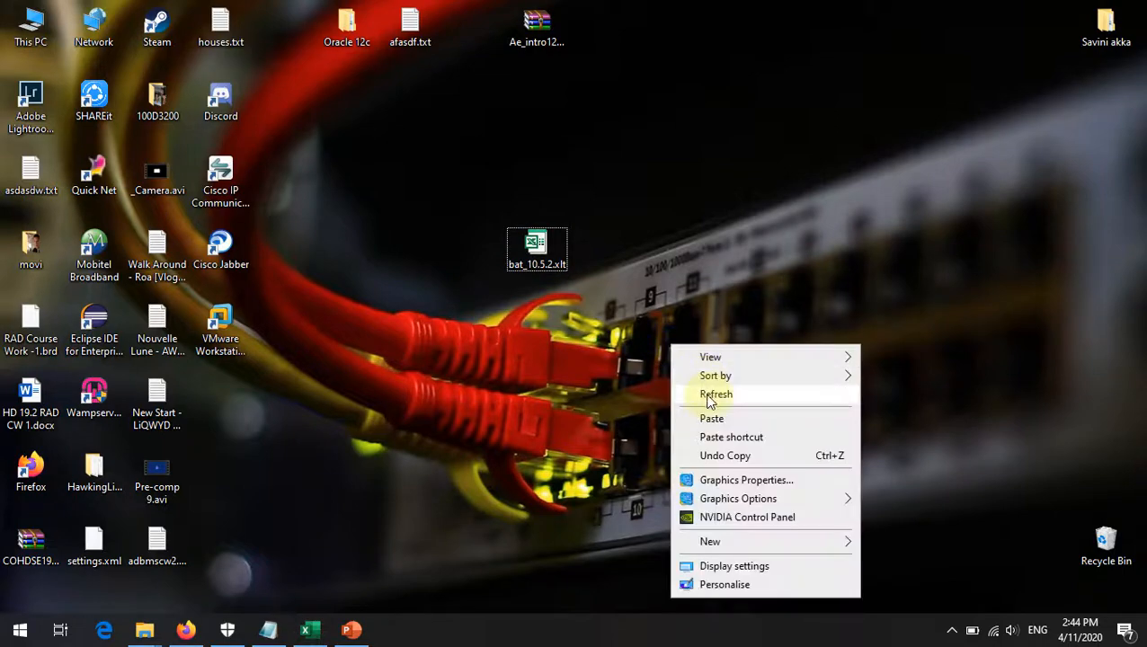
click(710, 395)
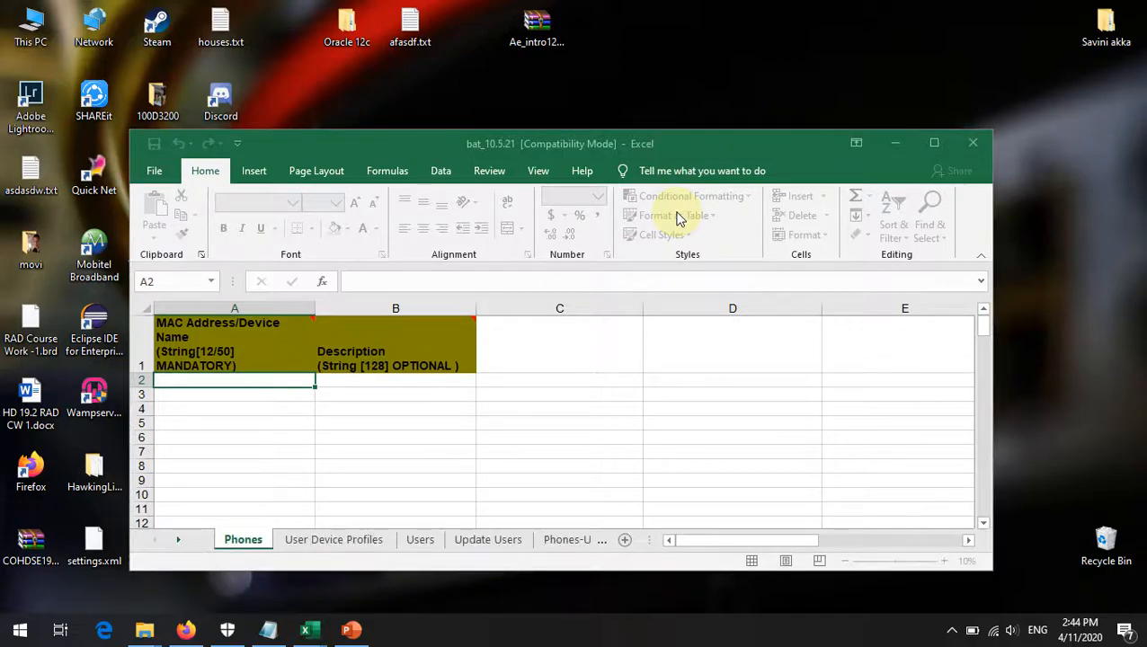
click(934, 143)
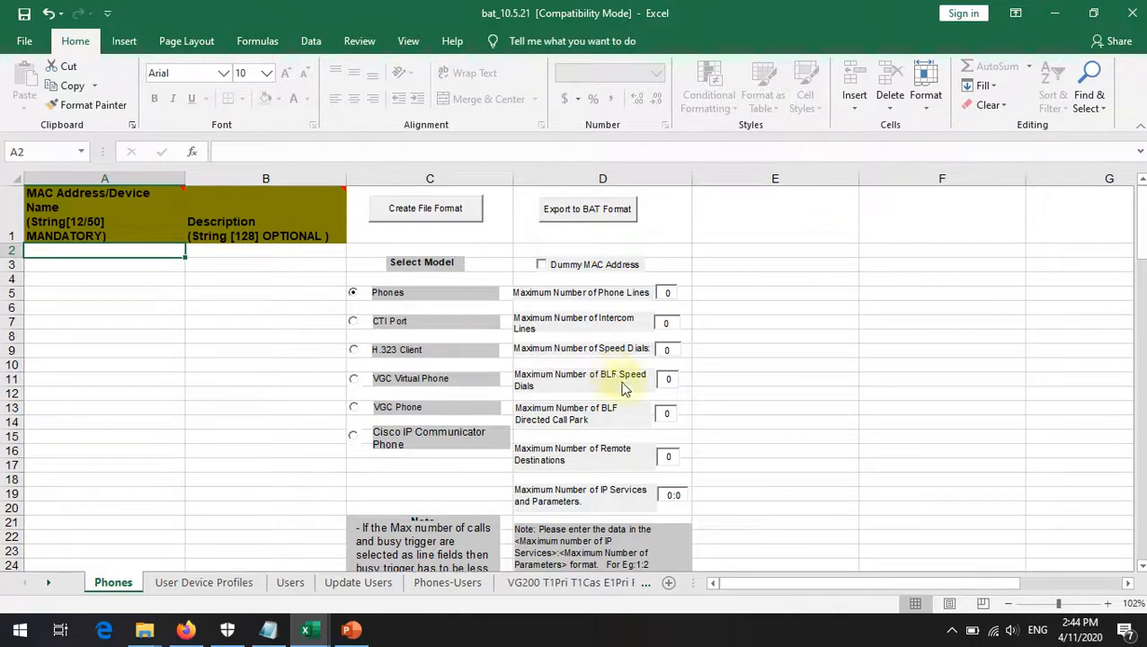
Step: Look through the template's other sheets, including User Device Profiles, Users, Update Users, Add Intercom, Insert CMC and Insert FAC
drag(748, 585, 717, 583)
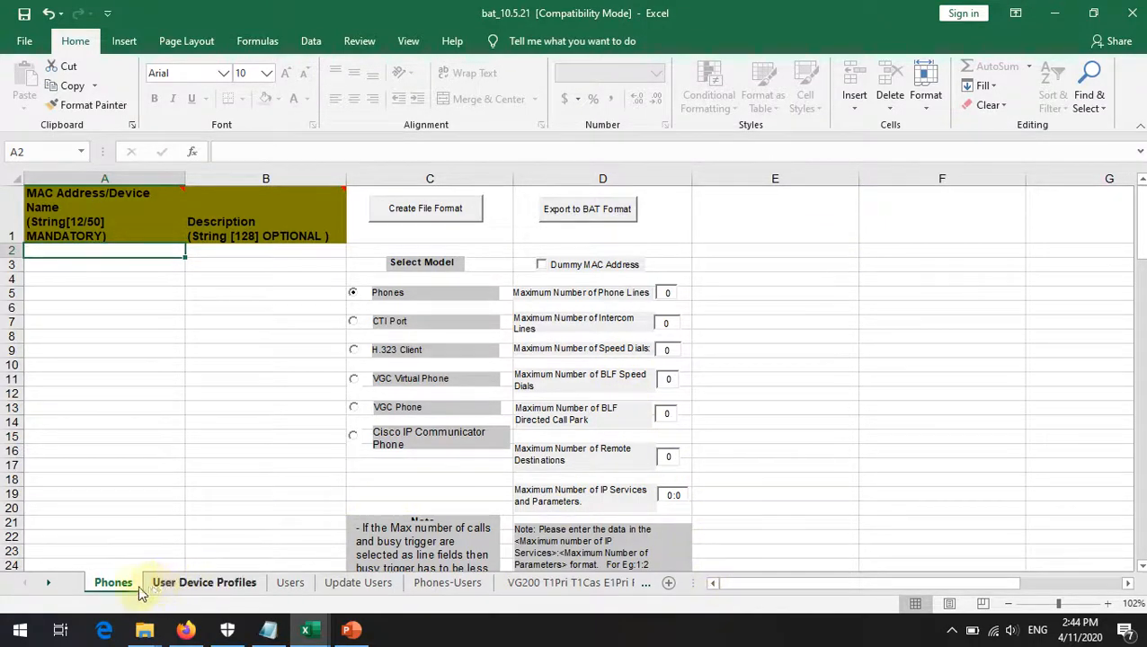
click(238, 585)
click(288, 583)
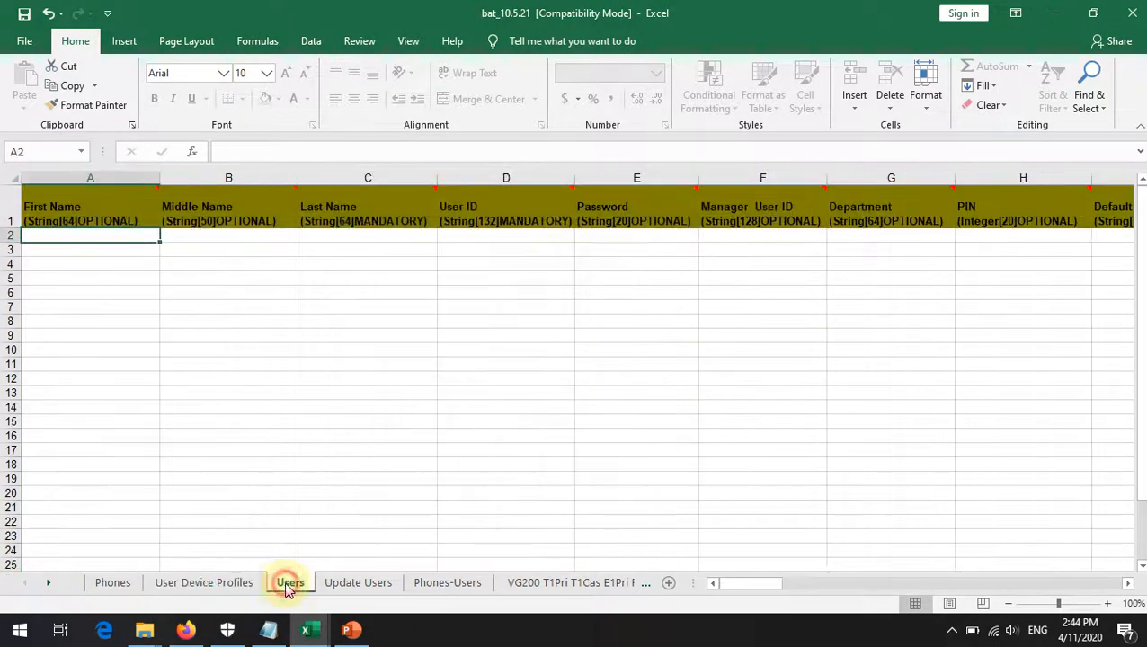
click(357, 584)
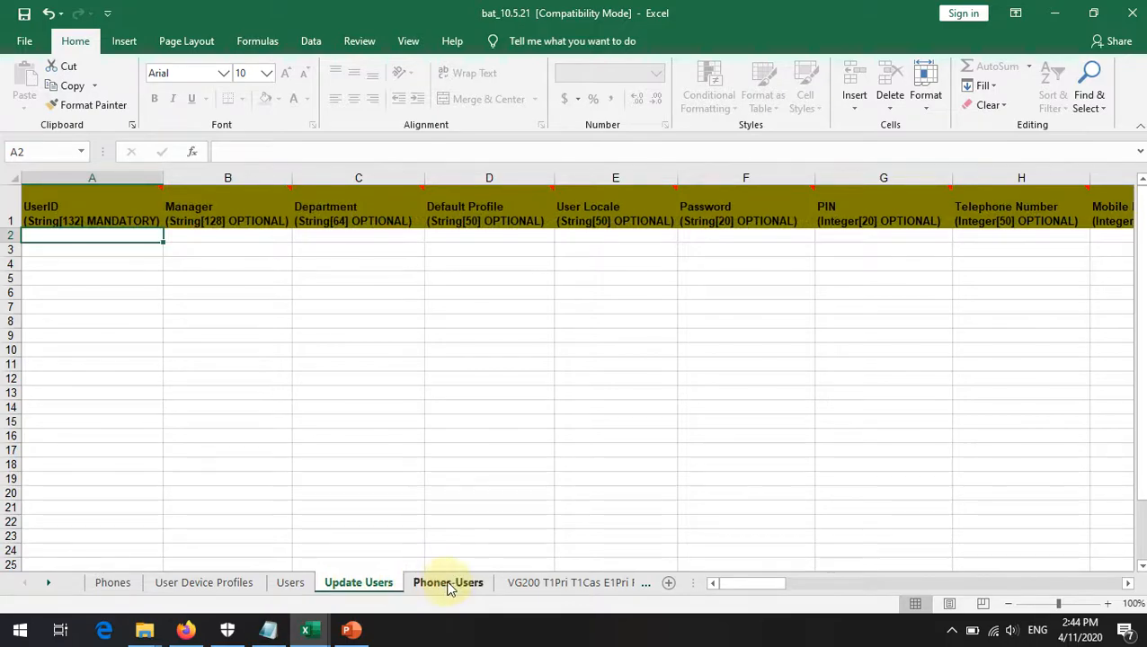
click(447, 584)
click(536, 586)
click(635, 584)
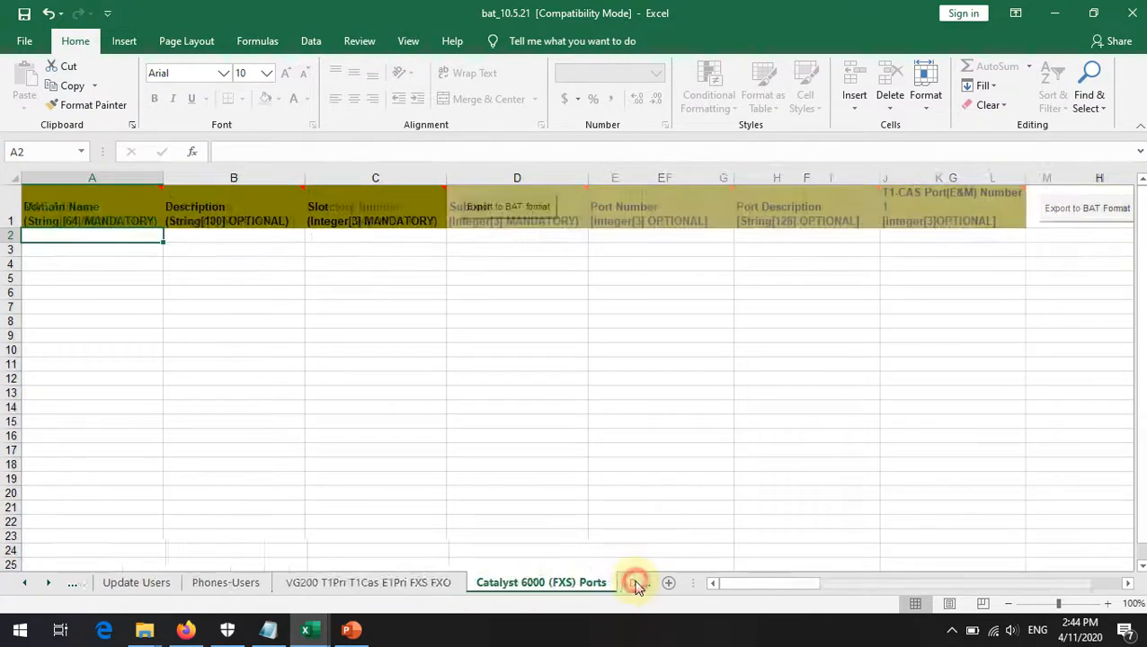
click(618, 586)
click(620, 586)
click(608, 588)
click(545, 583)
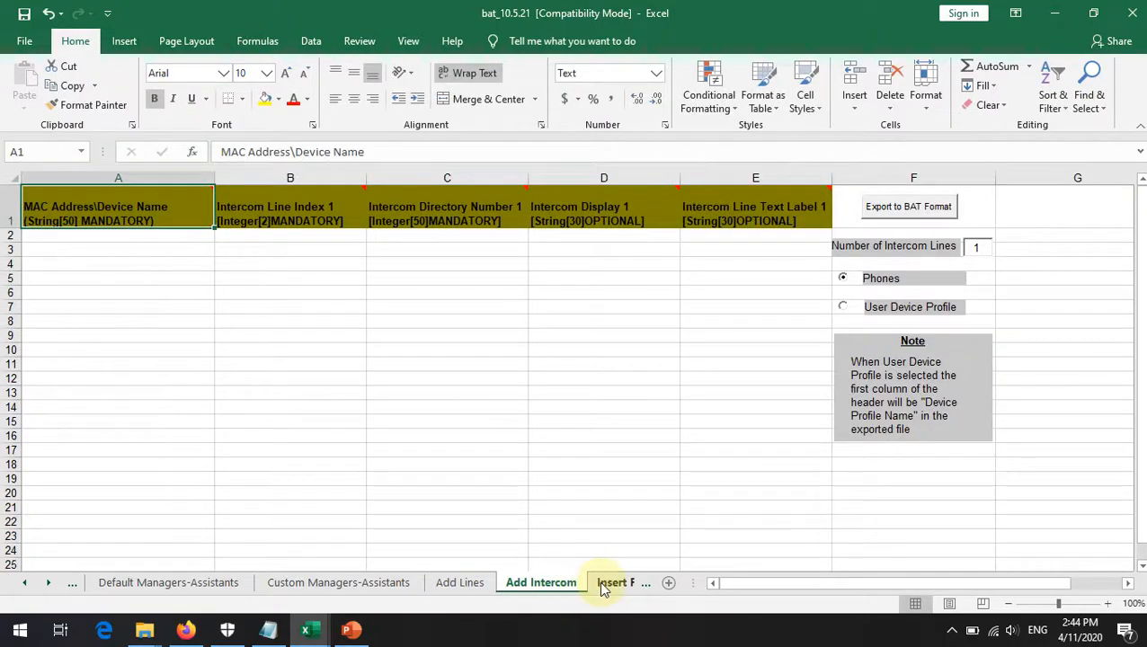
click(599, 583)
click(544, 583)
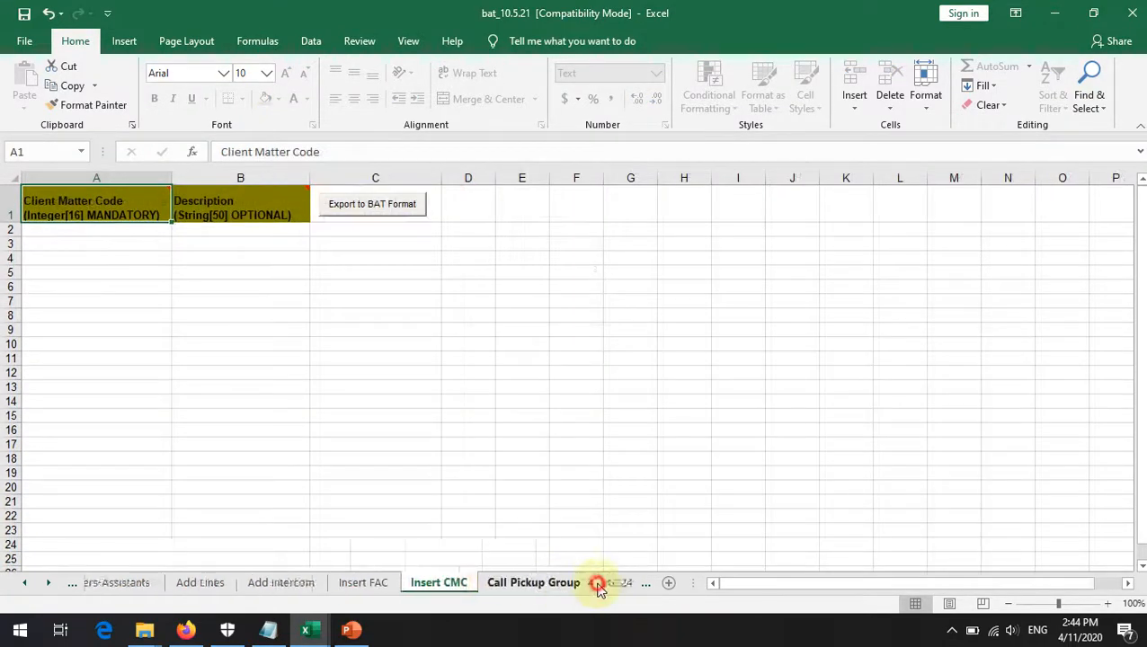
click(589, 583)
click(366, 586)
click(306, 586)
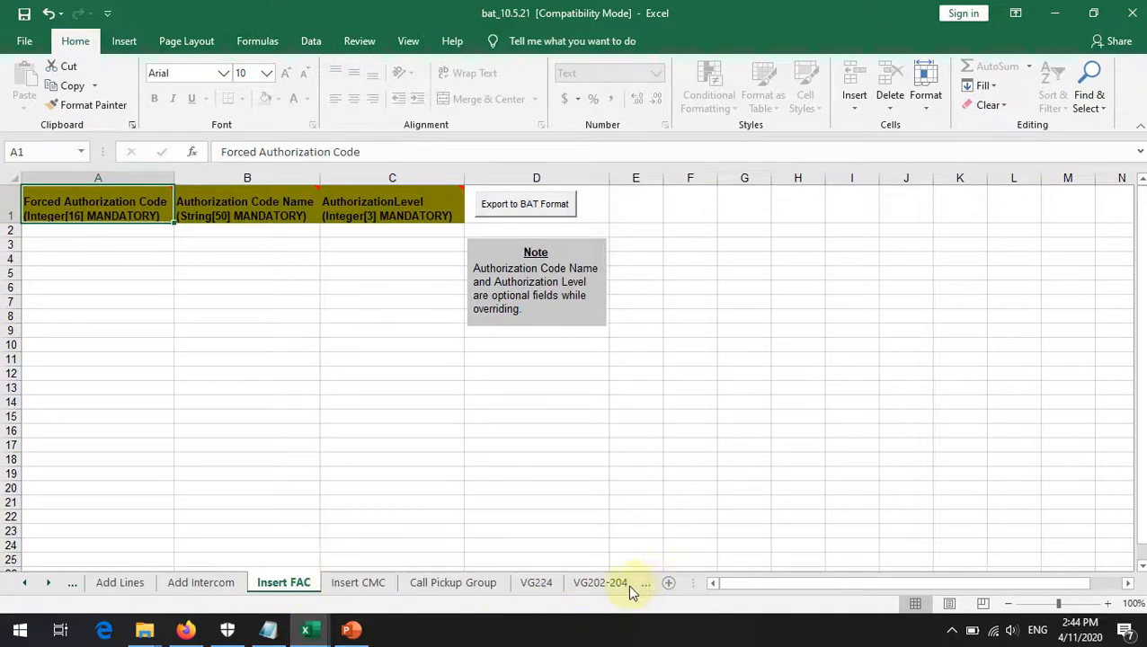
Step: Return to the Phones sheet and examine its MAC Address/Device Name and Description columns
drag(28, 589, 28, 588)
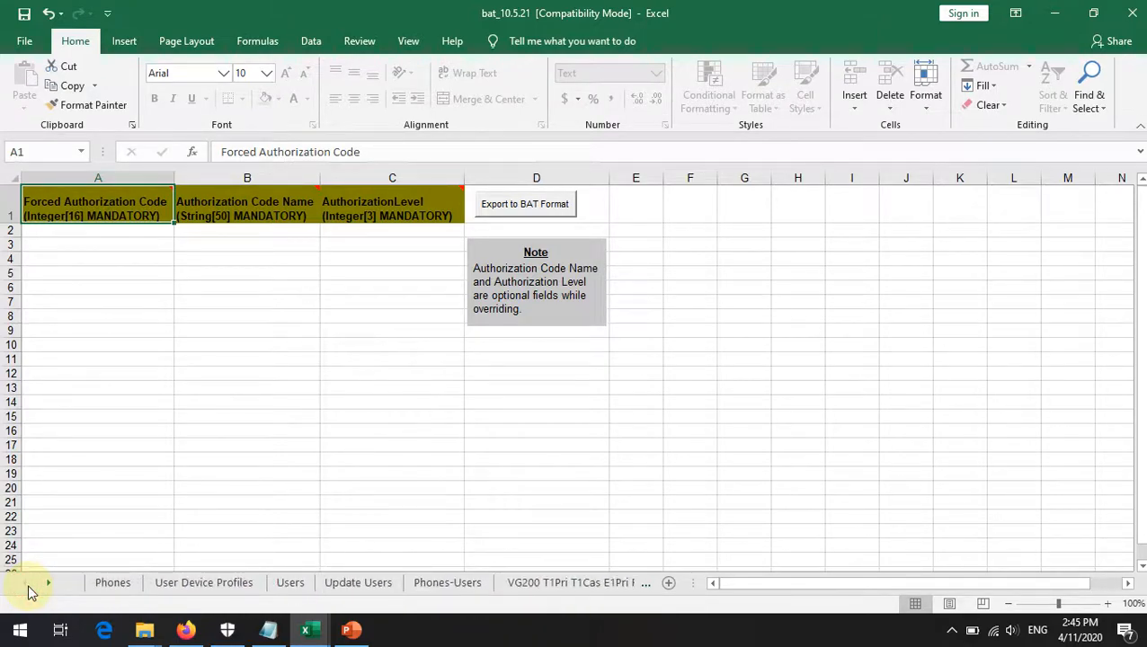
click(120, 584)
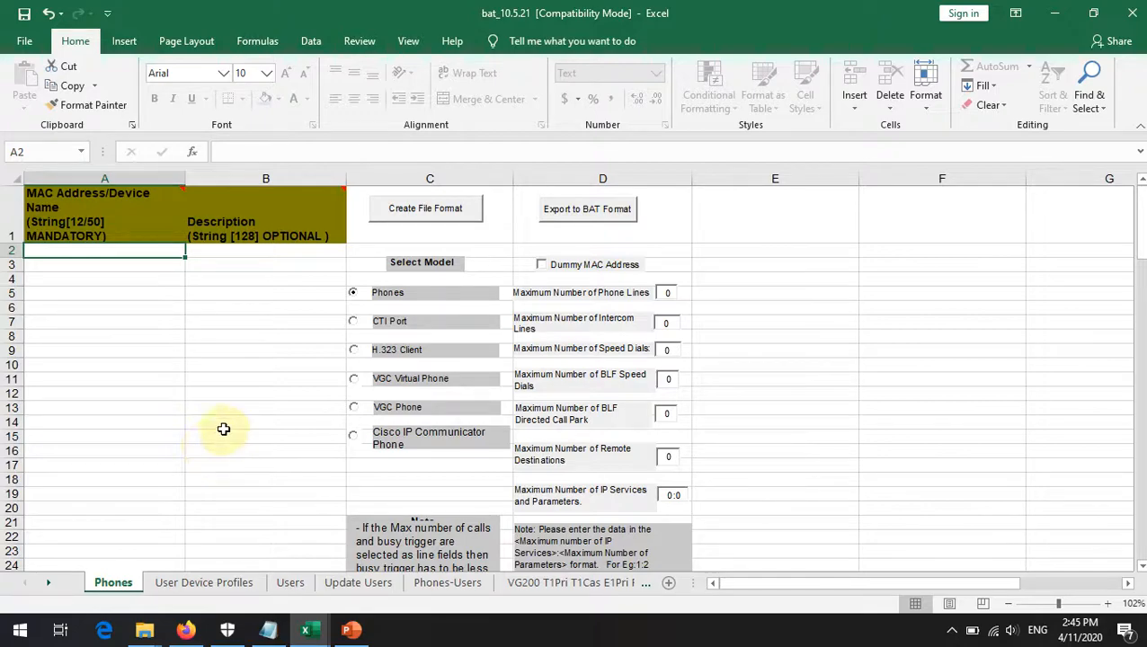
click(97, 199)
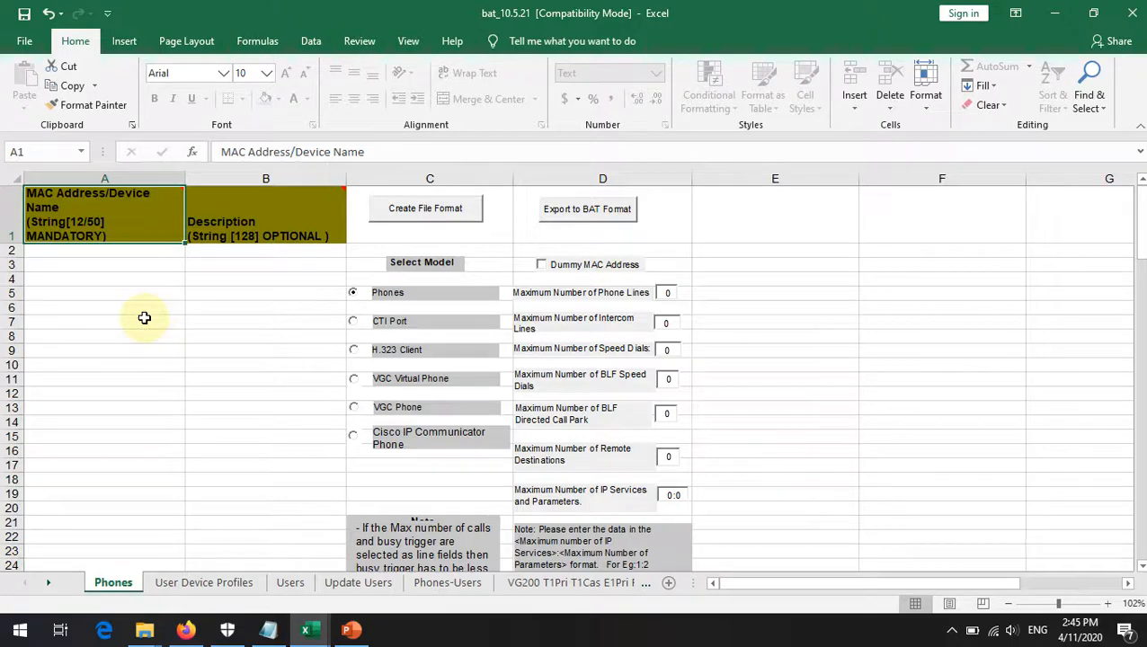
drag(111, 259, 112, 343)
drag(256, 200, 246, 335)
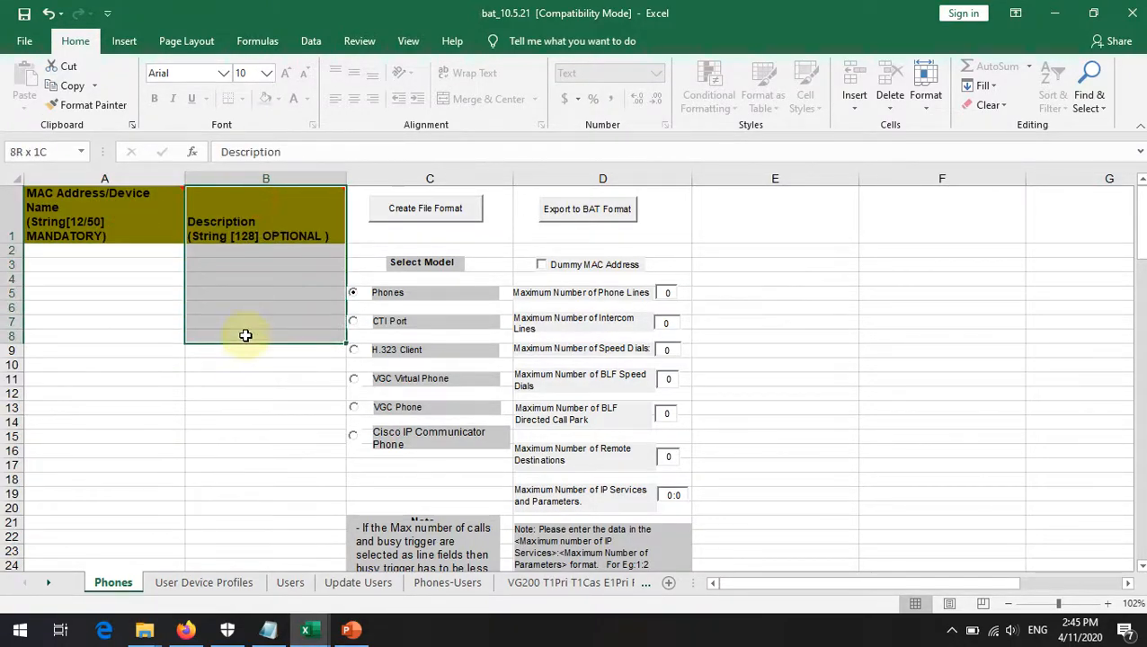
click(255, 406)
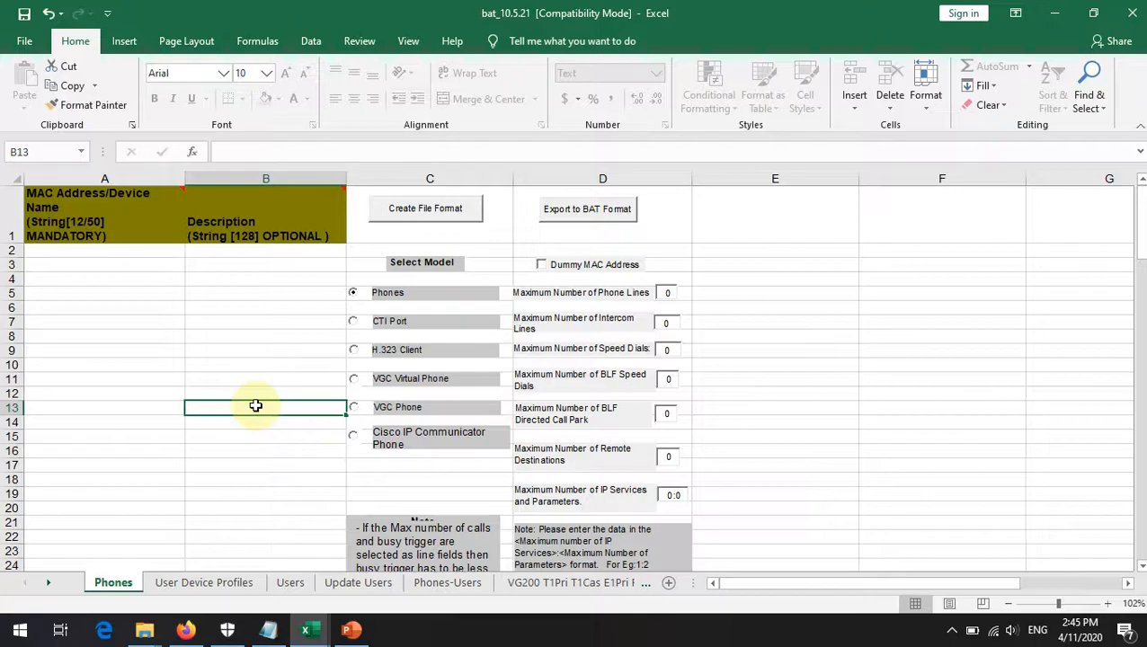
Step: Bring up the Book1 workbook, review its MAC Address, Description and DN number data, and minimize it again
click(305, 629)
click(278, 593)
click(489, 295)
drag(93, 217, 90, 366)
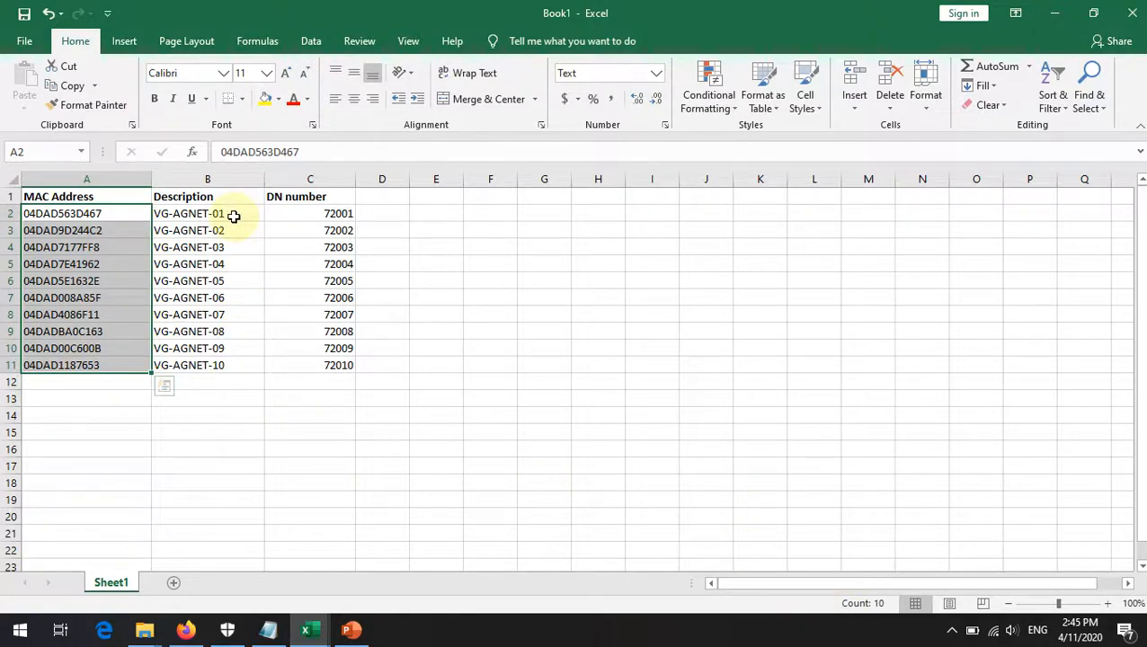
drag(233, 215, 226, 362)
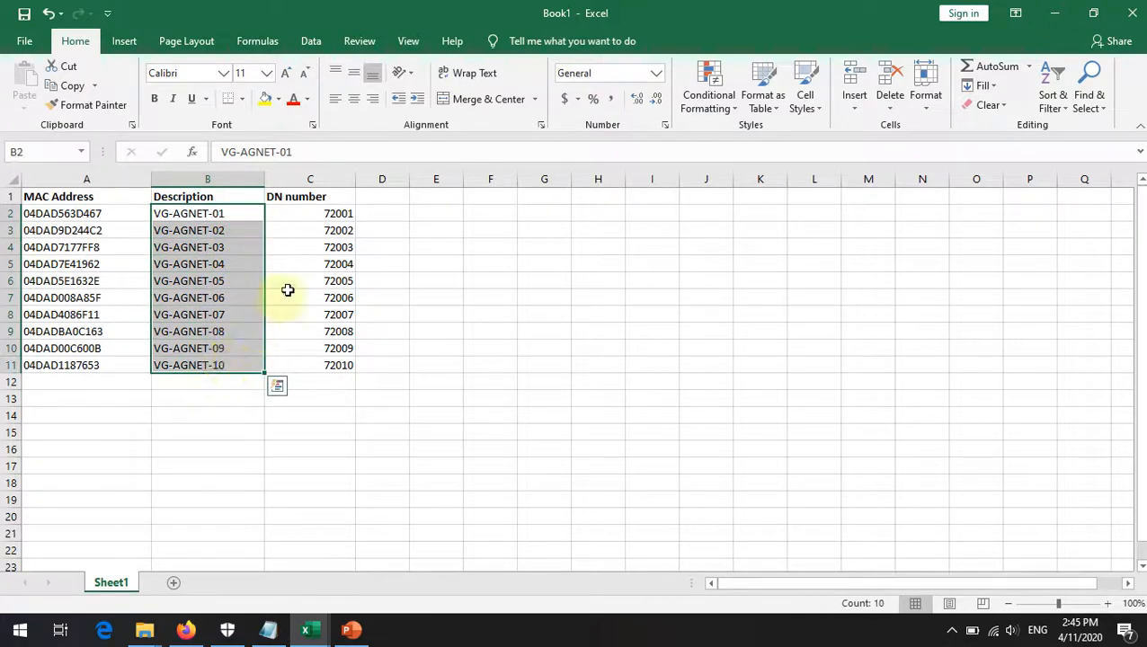
drag(340, 213, 350, 375)
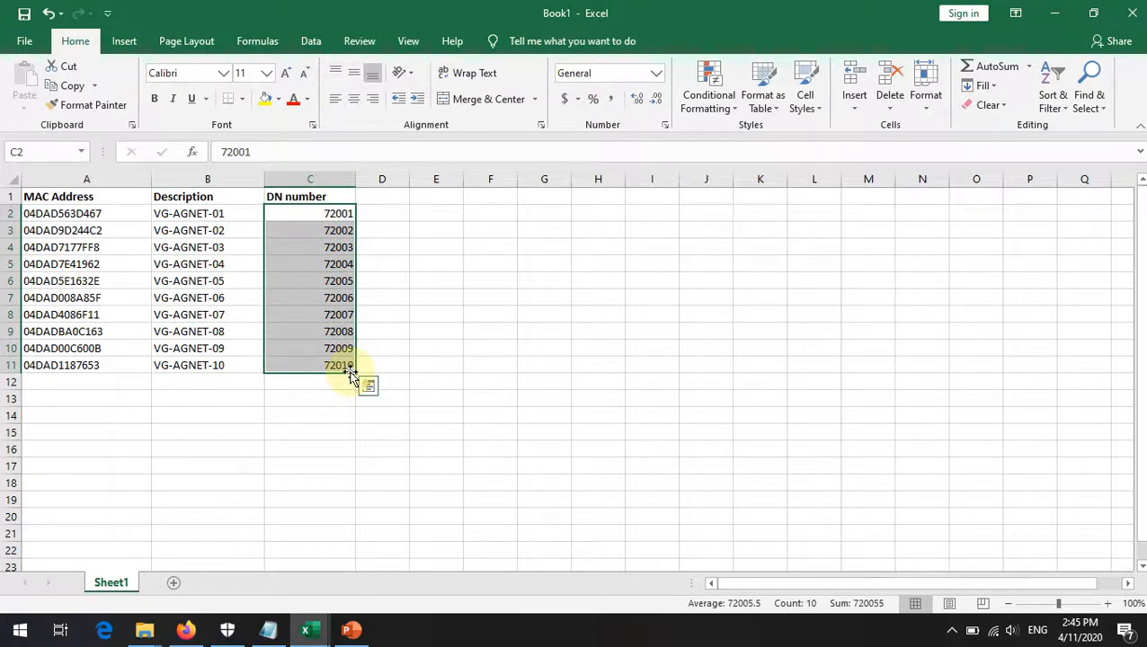
click(1061, 13)
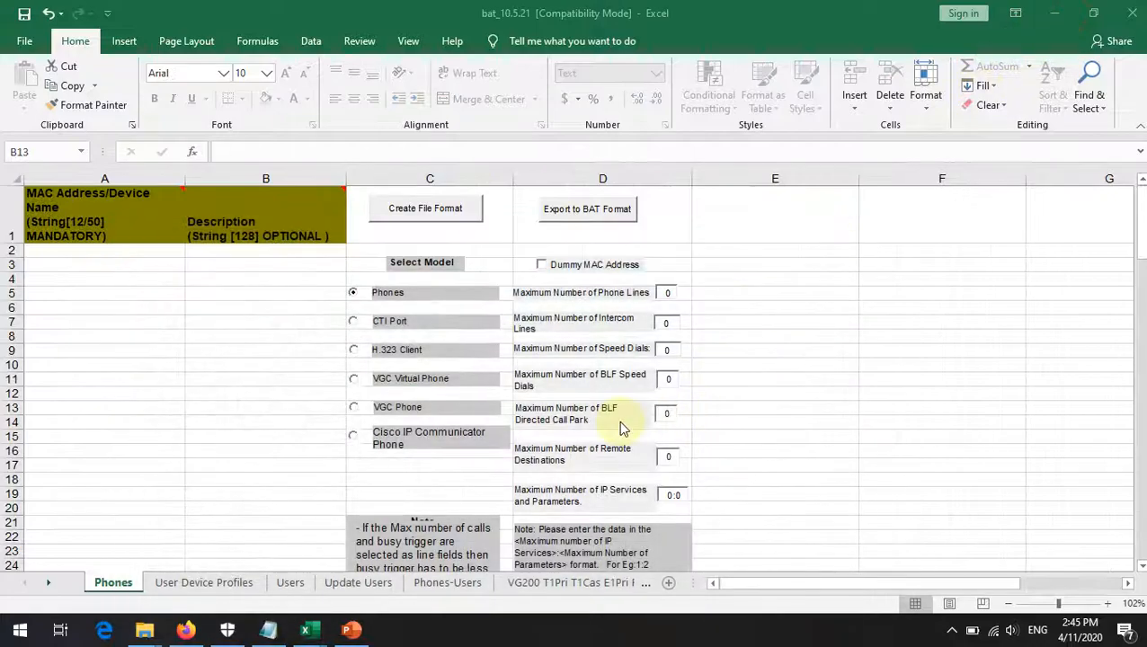
Step: Examine the empty entry rows under MAC Address/Device Name and Description on the Phones sheet, ending on cell A2
drag(143, 249, 252, 525)
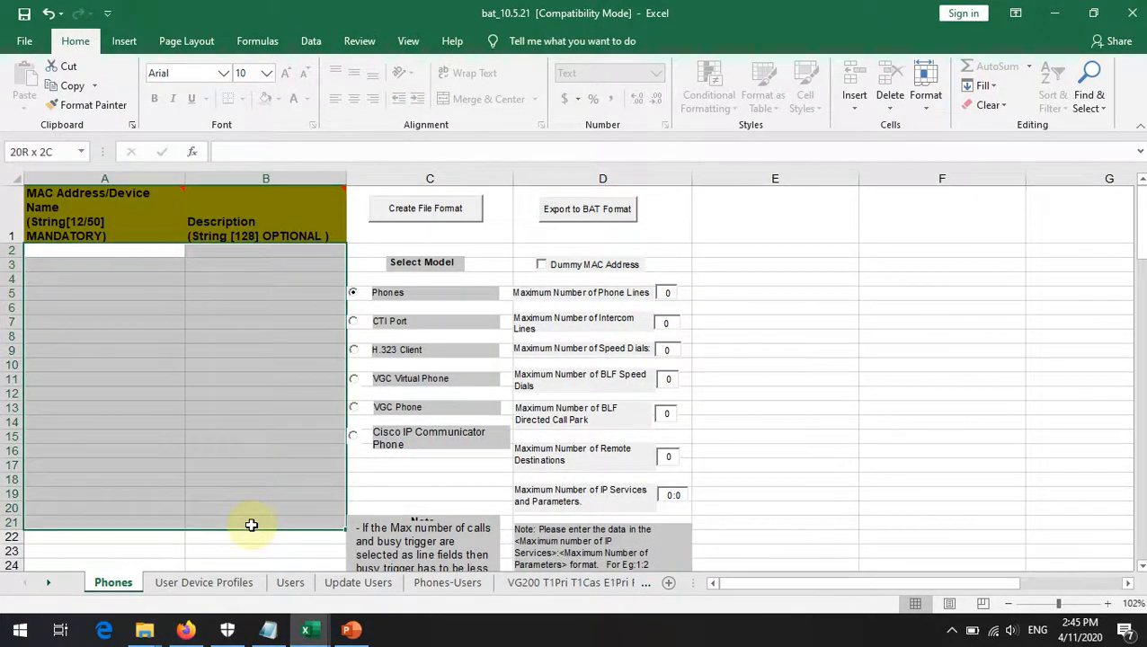
click(210, 320)
drag(128, 251, 270, 264)
click(243, 376)
click(133, 249)
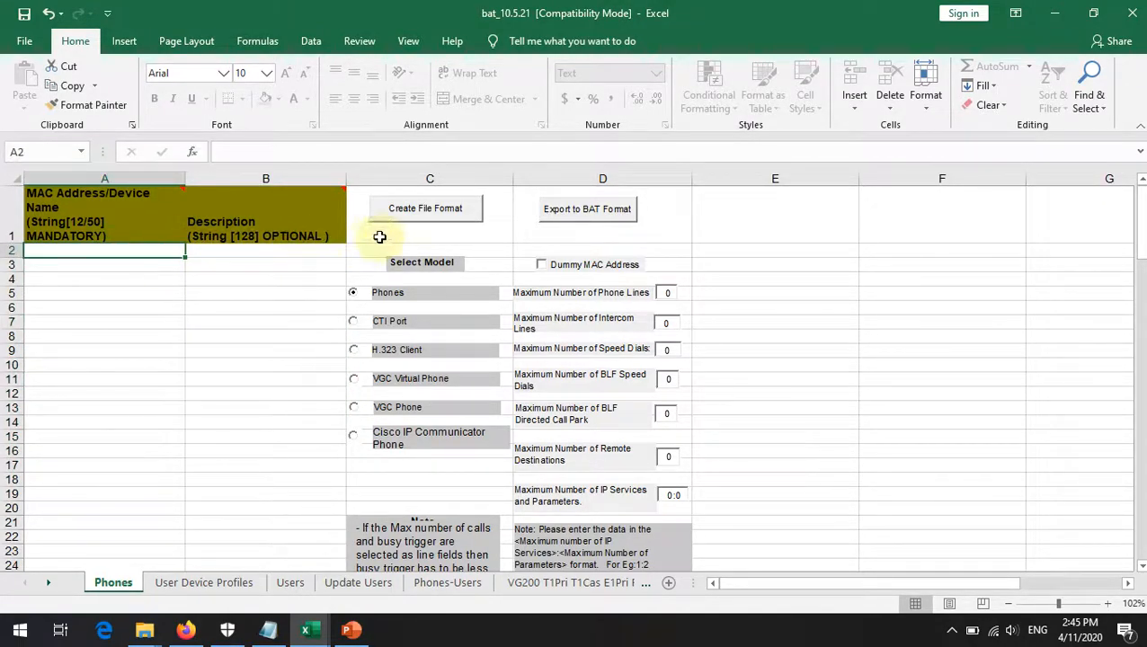
Step: Start creating the phone file format to bring up its Field Selection dialog, and shift the dialog slightly
click(435, 216)
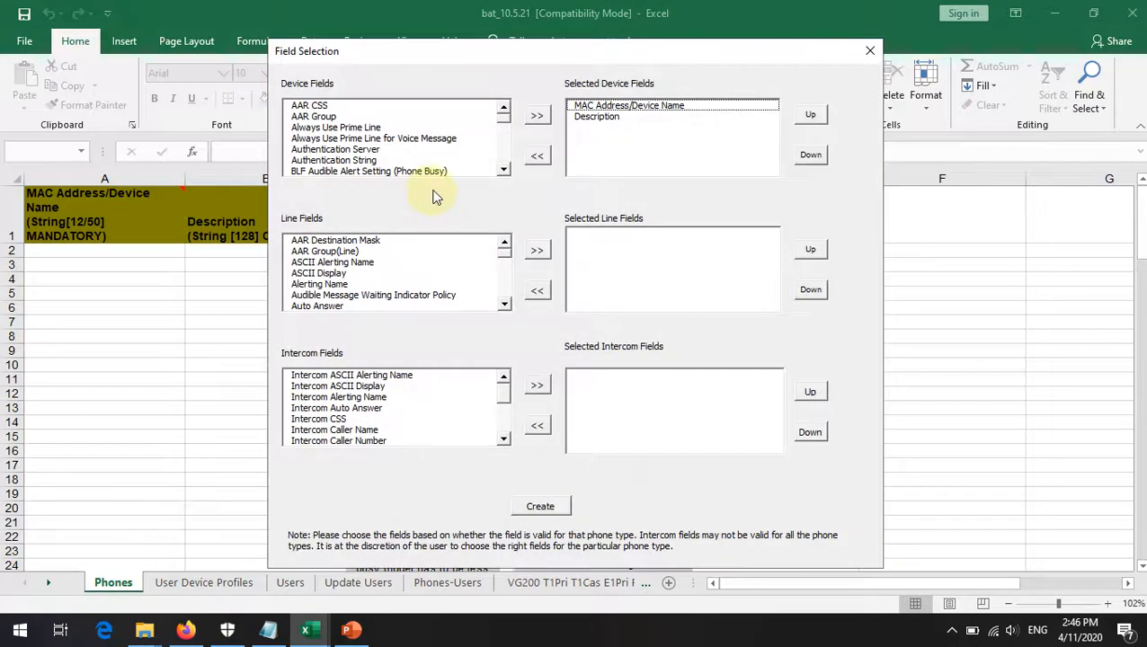
click(466, 41)
drag(480, 53, 474, 52)
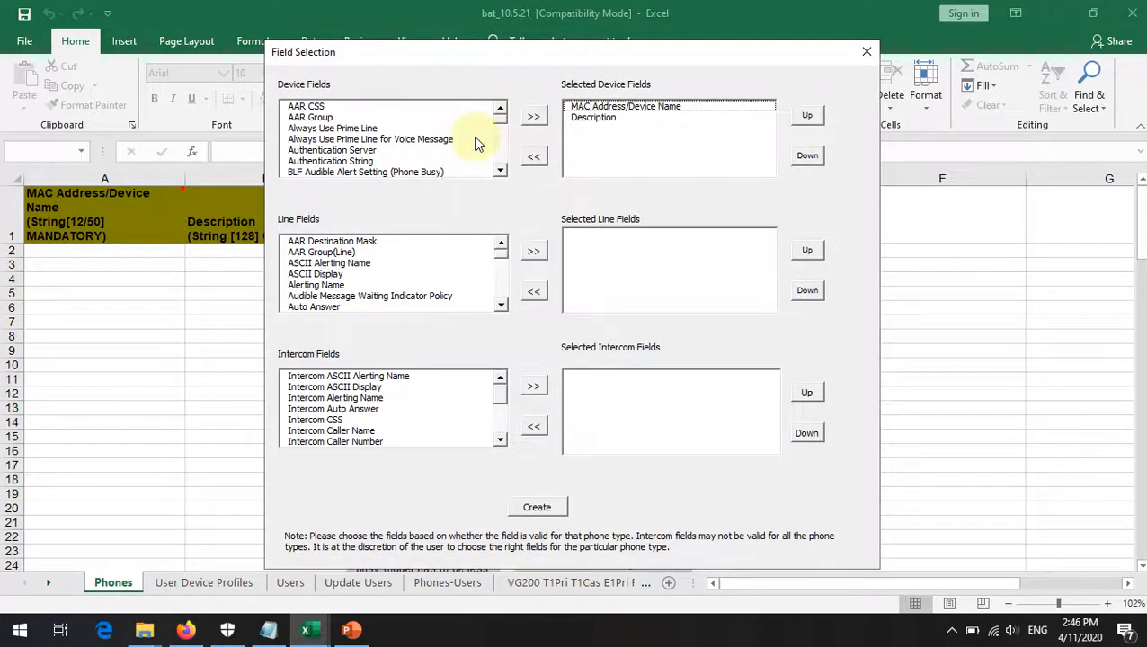
Step: Look through the available Device Fields, from AAR CSS down to the BLF Audible Alert and Certificate Operation entries
click(308, 107)
click(316, 128)
click(322, 140)
click(325, 161)
click(335, 172)
click(499, 171)
click(499, 171)
click(499, 171)
click(500, 171)
click(500, 171)
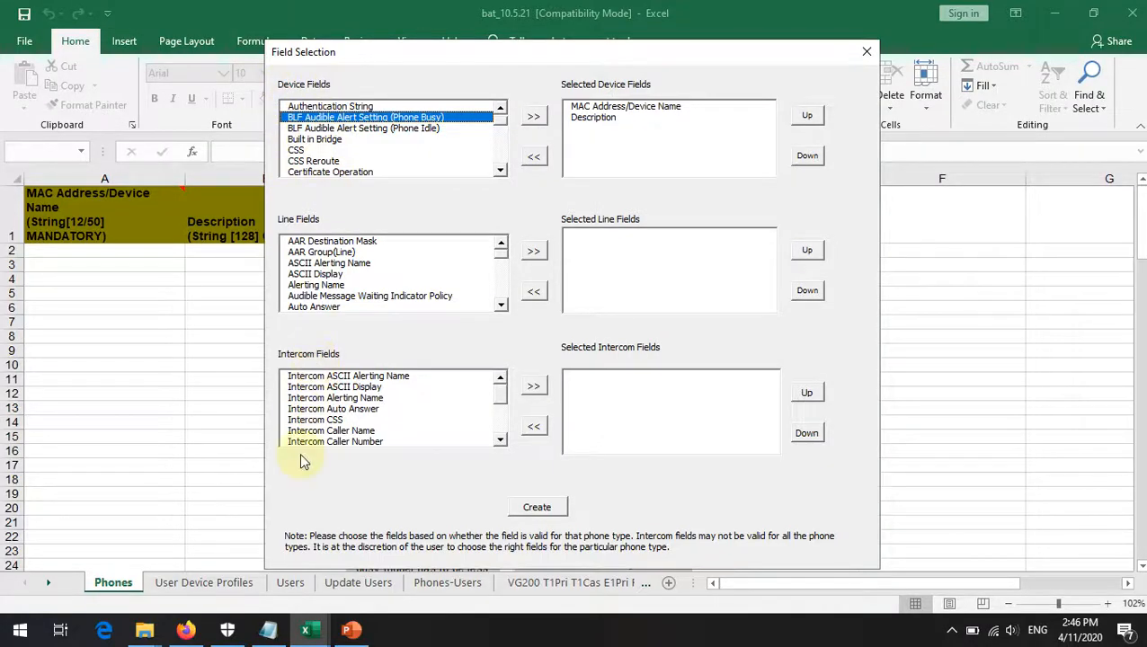
Step: Switch to Firefox, enter Cisco Unified Communications Manager administration and load the phone list, then return to the bat_10.5.21 workbook
click(187, 631)
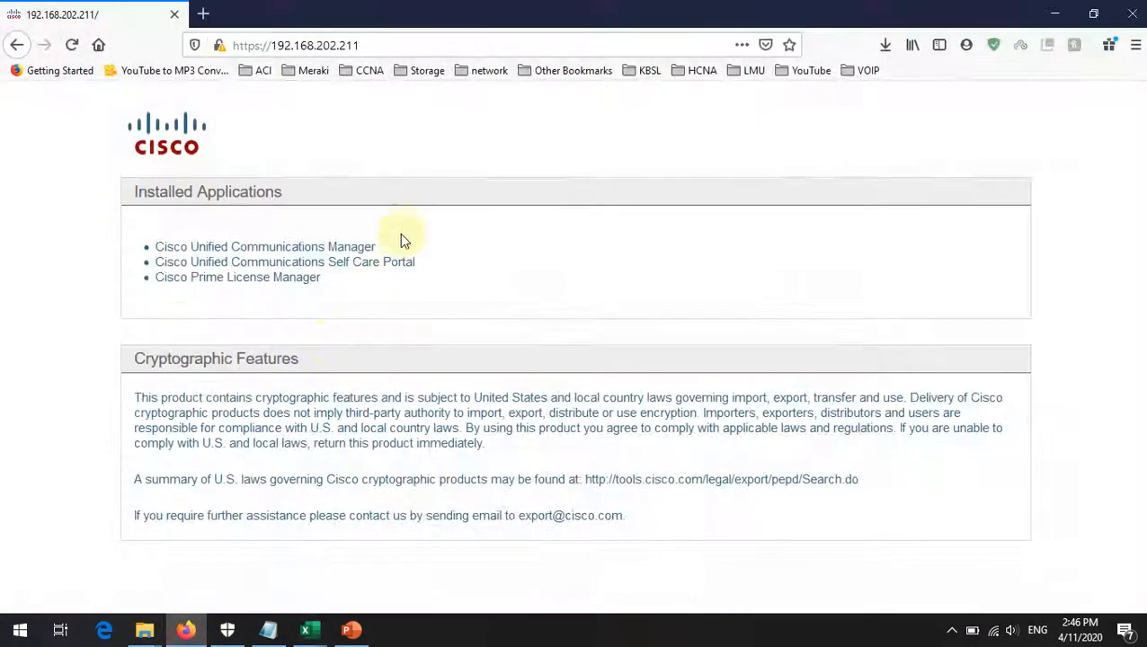
click(332, 246)
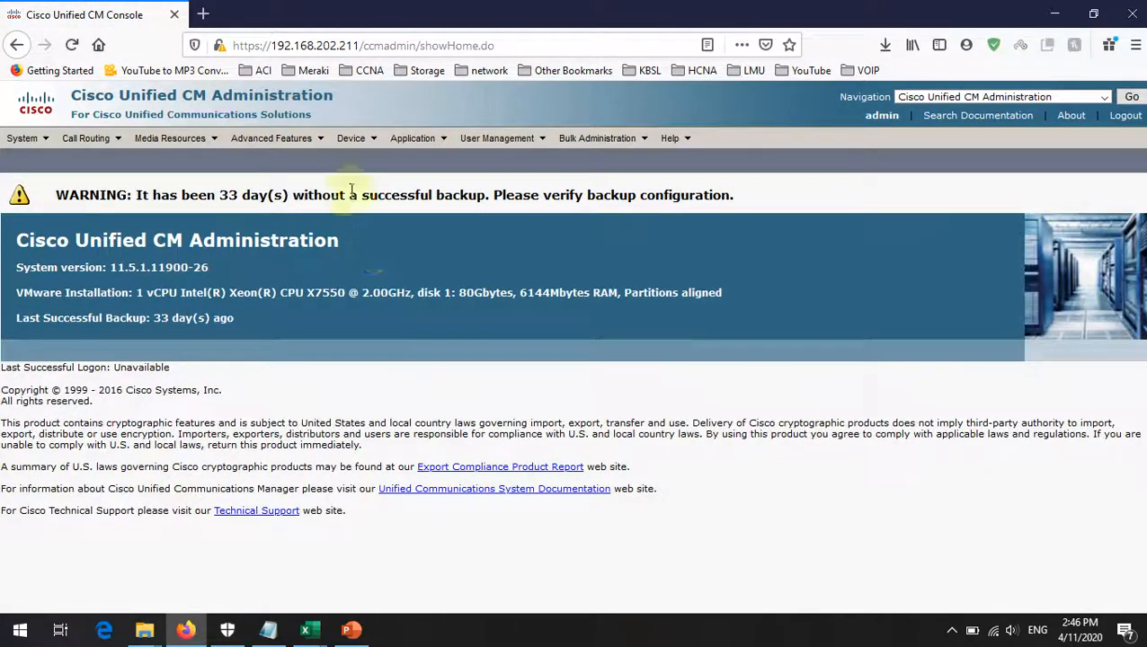
click(352, 138)
click(376, 220)
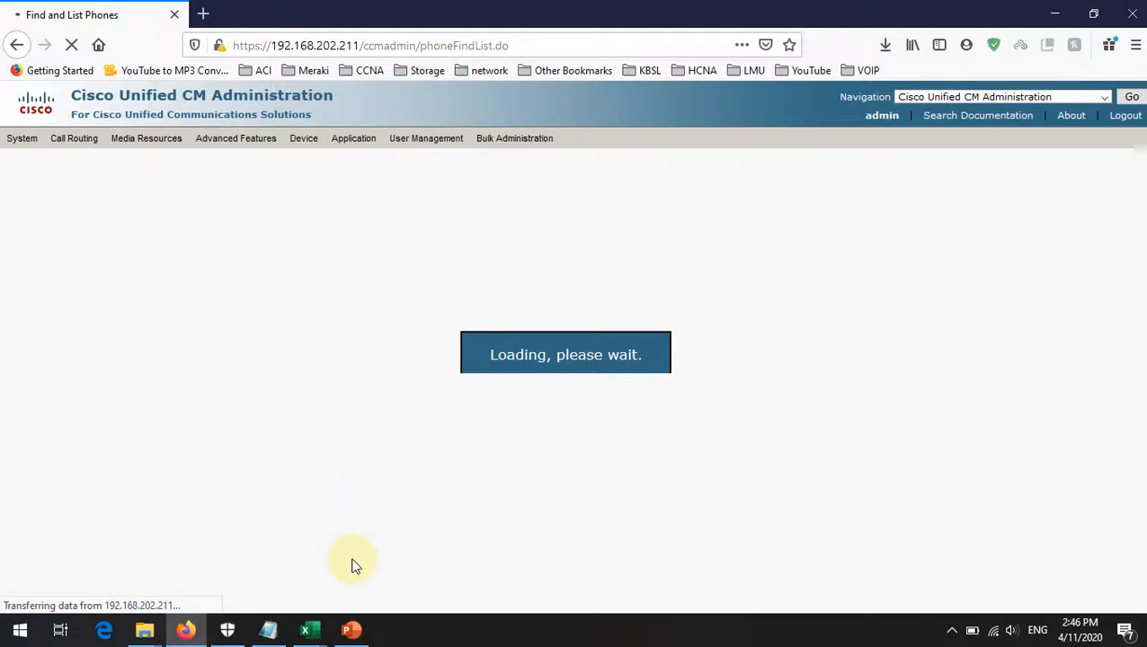
mouse_move(306, 629)
click(409, 568)
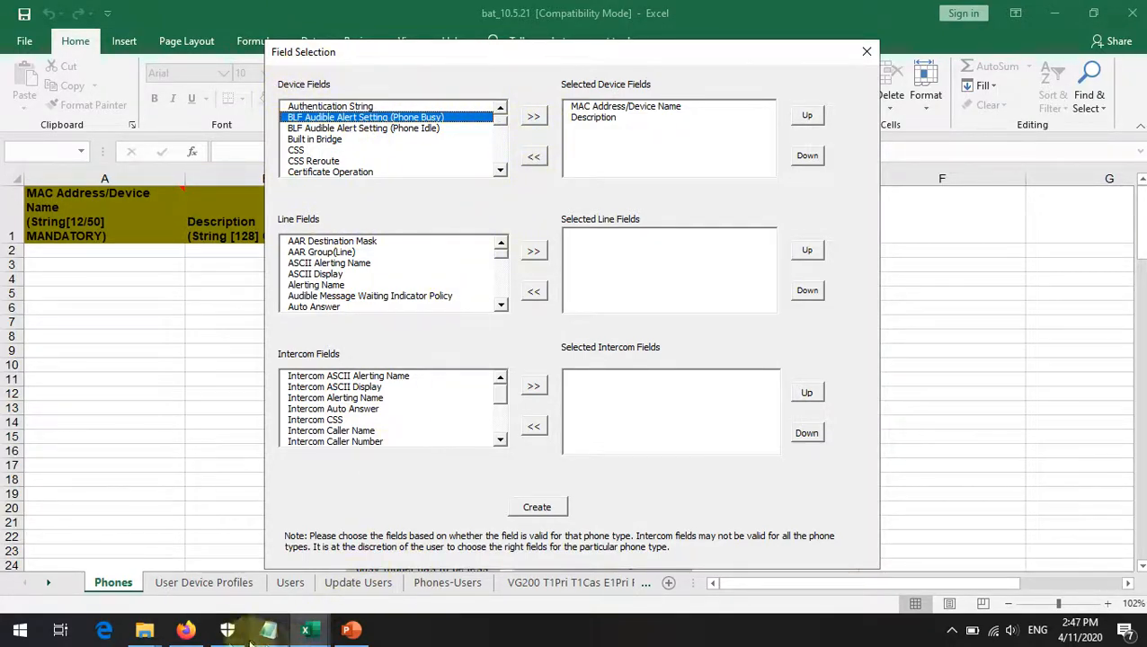
Step: In Firefox, open the configuration of phone 005056c00001 from the phone list and examine its Device Information section
click(186, 629)
scroll(101, 435, down, 1)
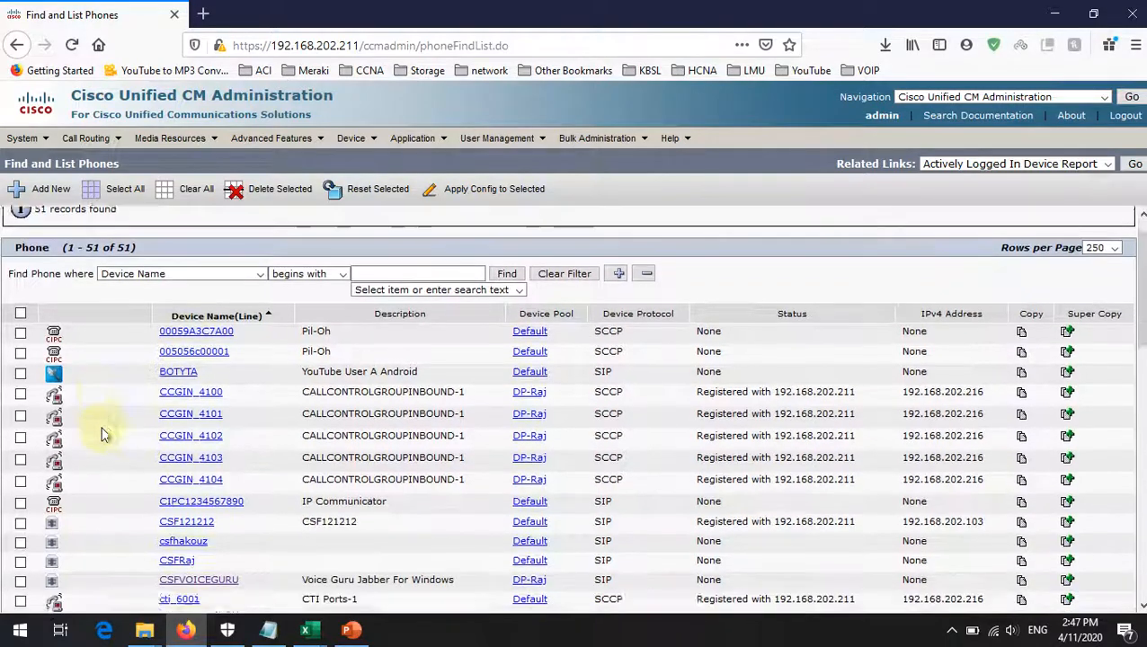
scroll(101, 435, down, 2)
click(209, 261)
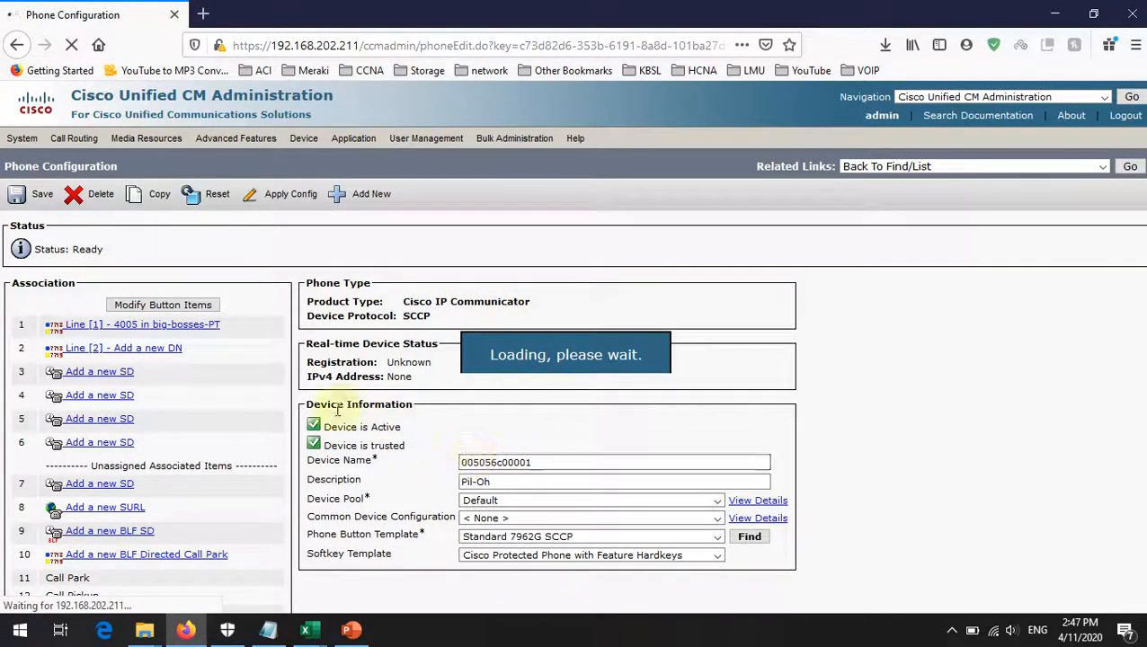
drag(327, 405, 414, 414)
click(444, 415)
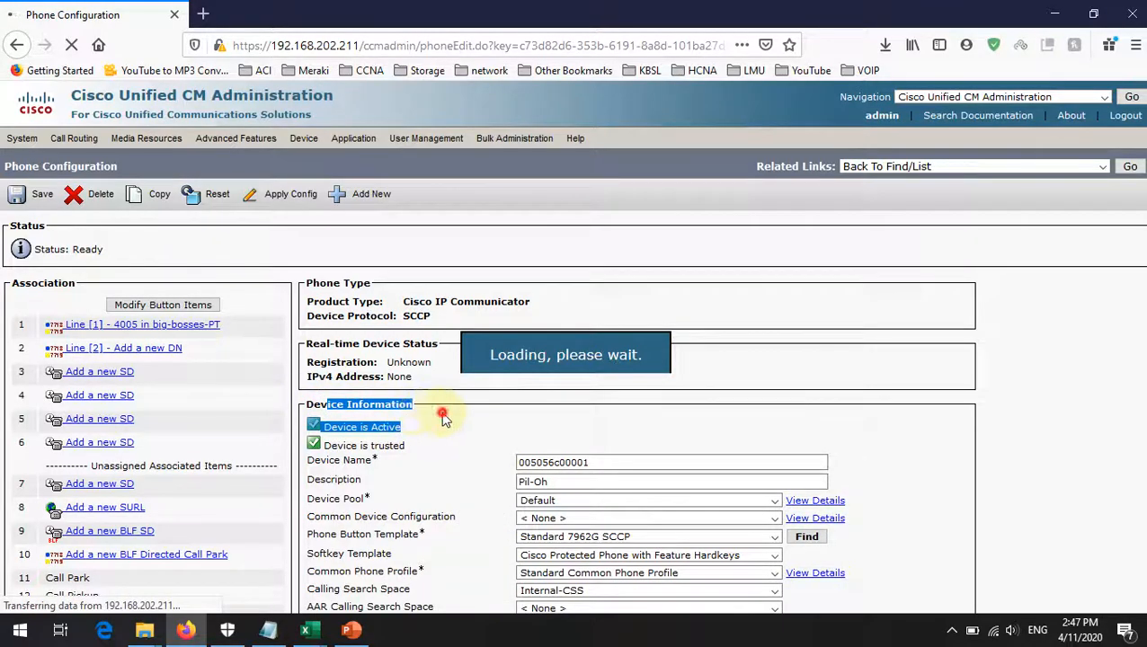
Step: Return to the Field Selection dialog in Excel and examine the Built in Bridge, CSS Reroute and Certificate Operation device fields
mouse_move(311, 632)
click(372, 554)
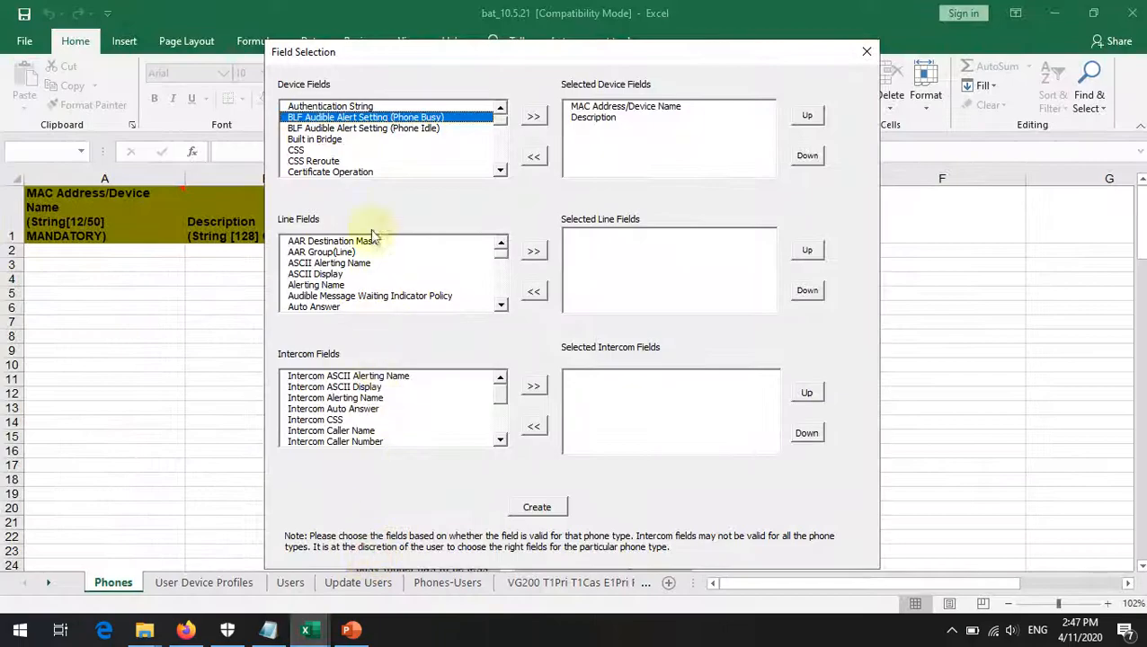
click(327, 142)
click(321, 160)
click(322, 172)
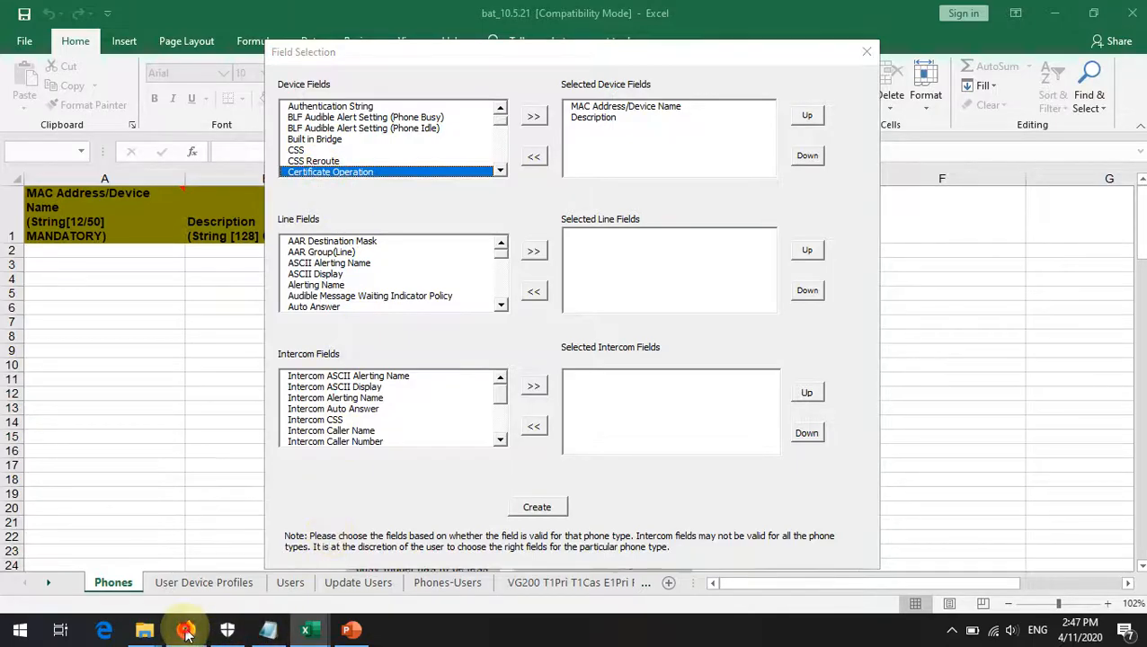
Step: Compare the phone's device settings in Firefox, such as Description and Device Pool, with the selected device fields in Excel
click(185, 630)
scroll(431, 396, down, 5)
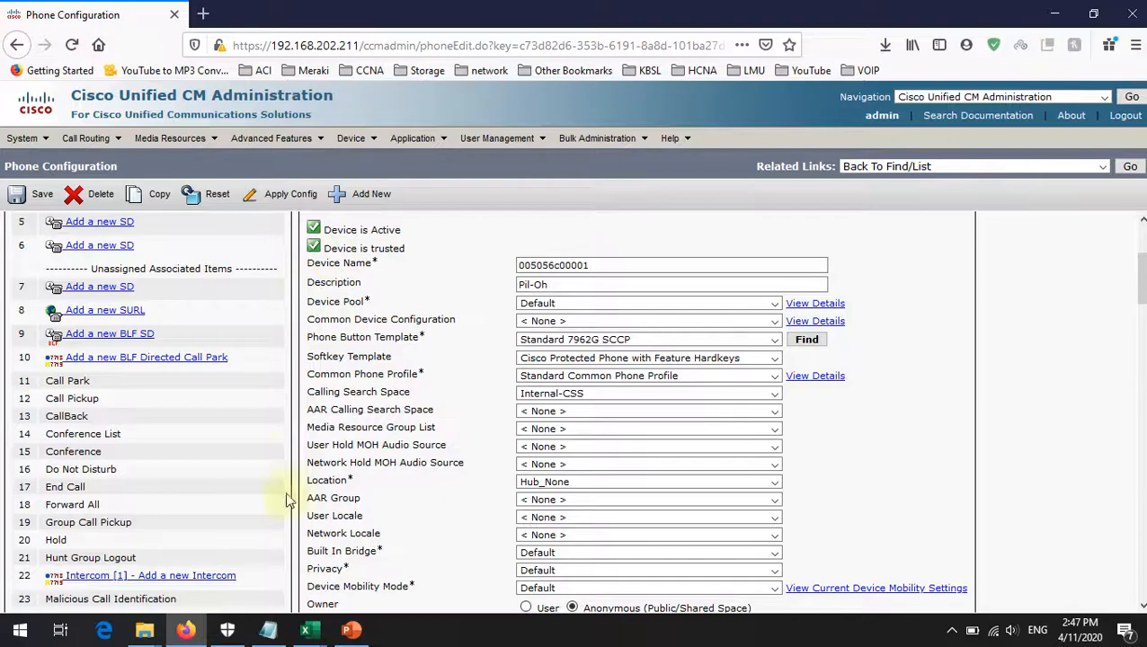
mouse_move(305, 630)
click(403, 550)
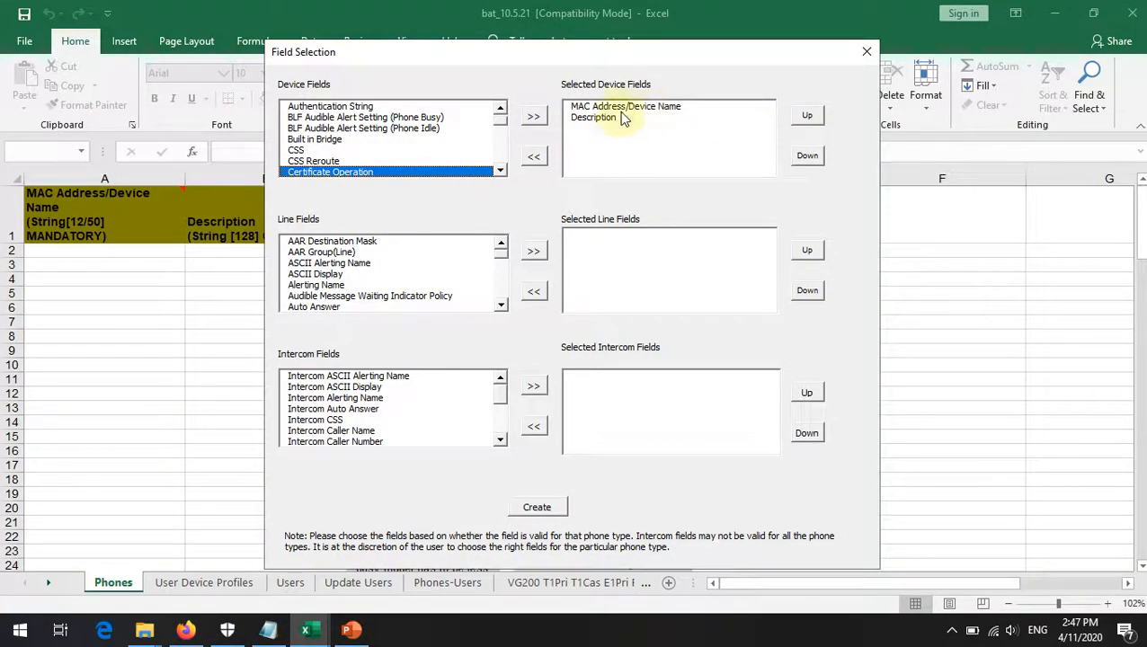
click(185, 630)
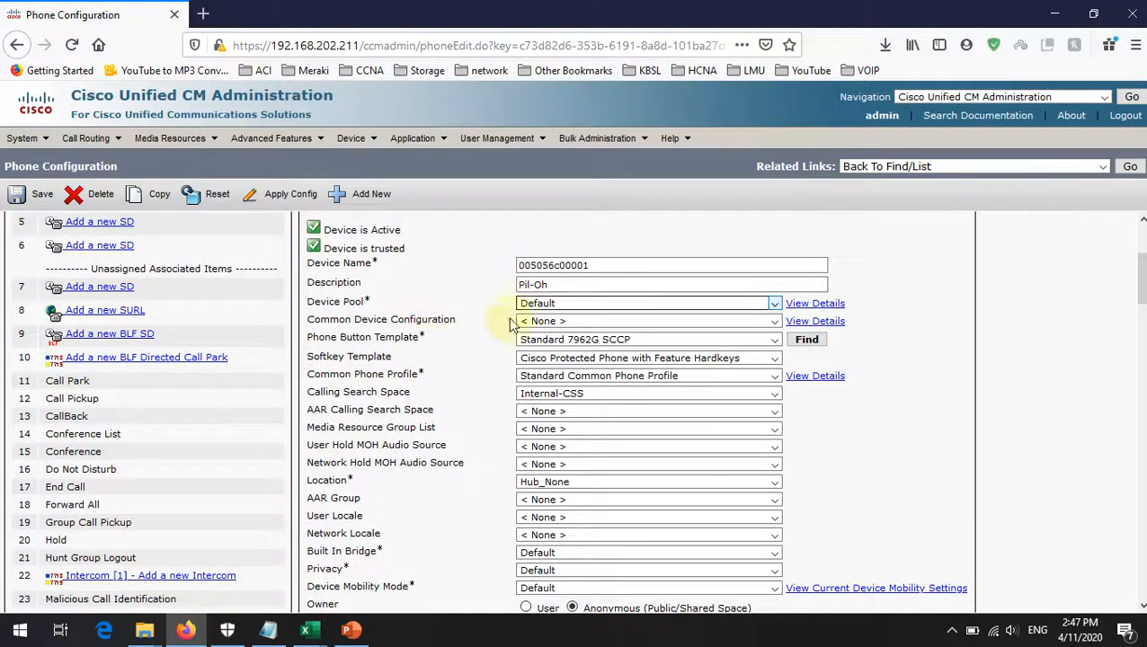
mouse_move(306, 630)
click(424, 553)
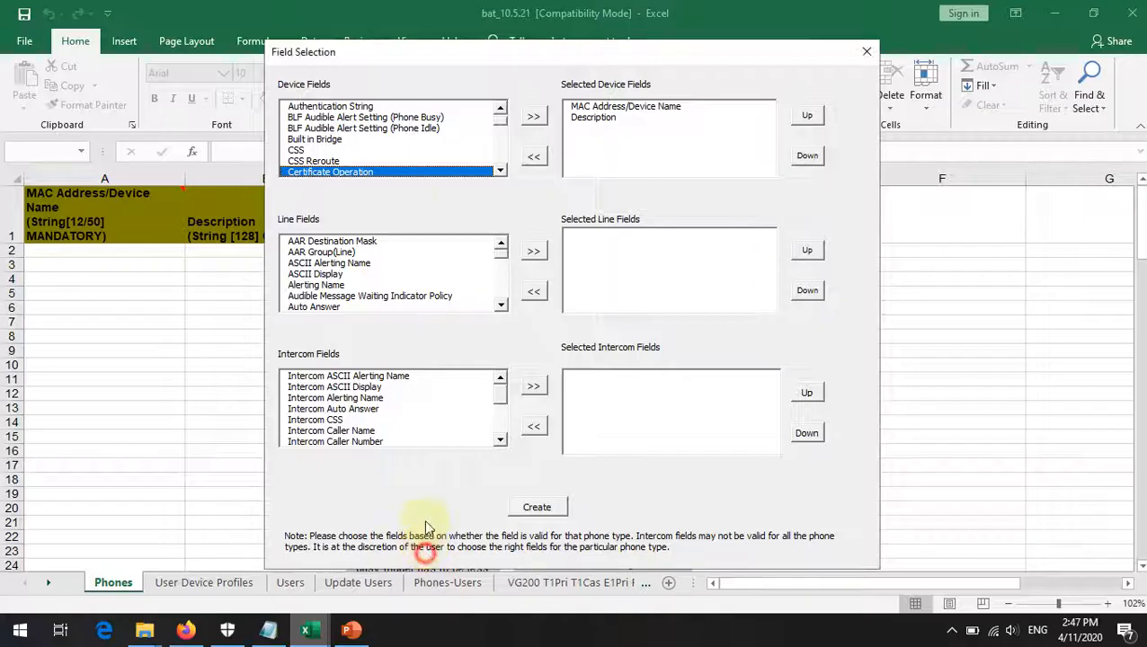
Step: Find and select Device Pool among the available Device Fields
click(504, 173)
click(503, 173)
click(503, 172)
click(503, 173)
click(504, 173)
click(503, 173)
click(504, 172)
click(504, 172)
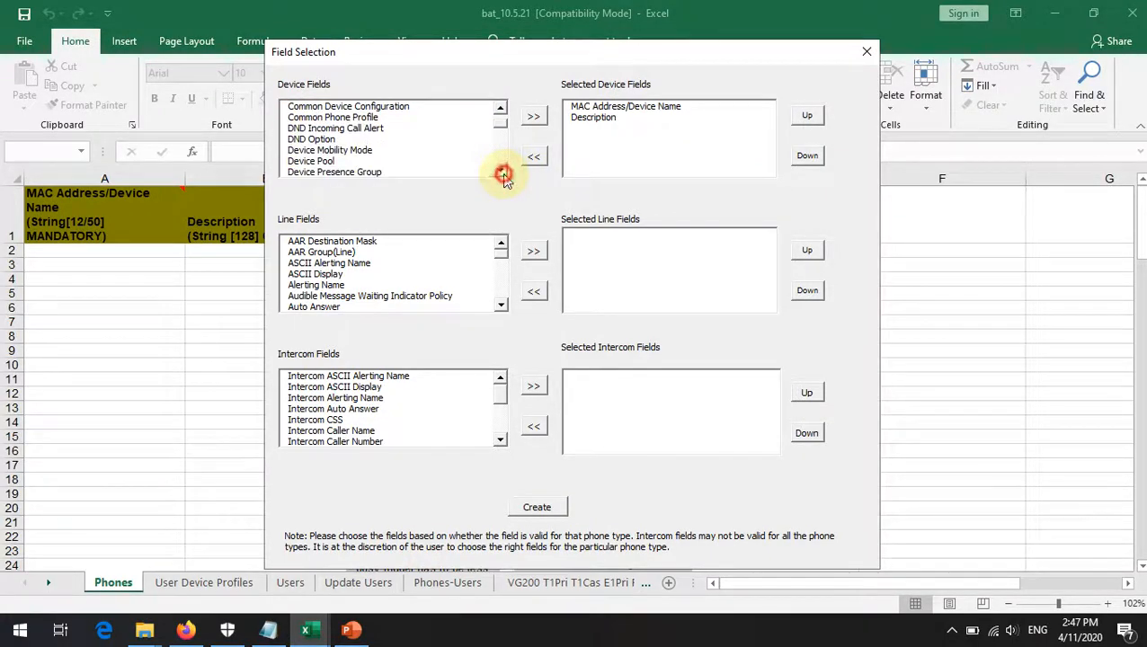
click(329, 163)
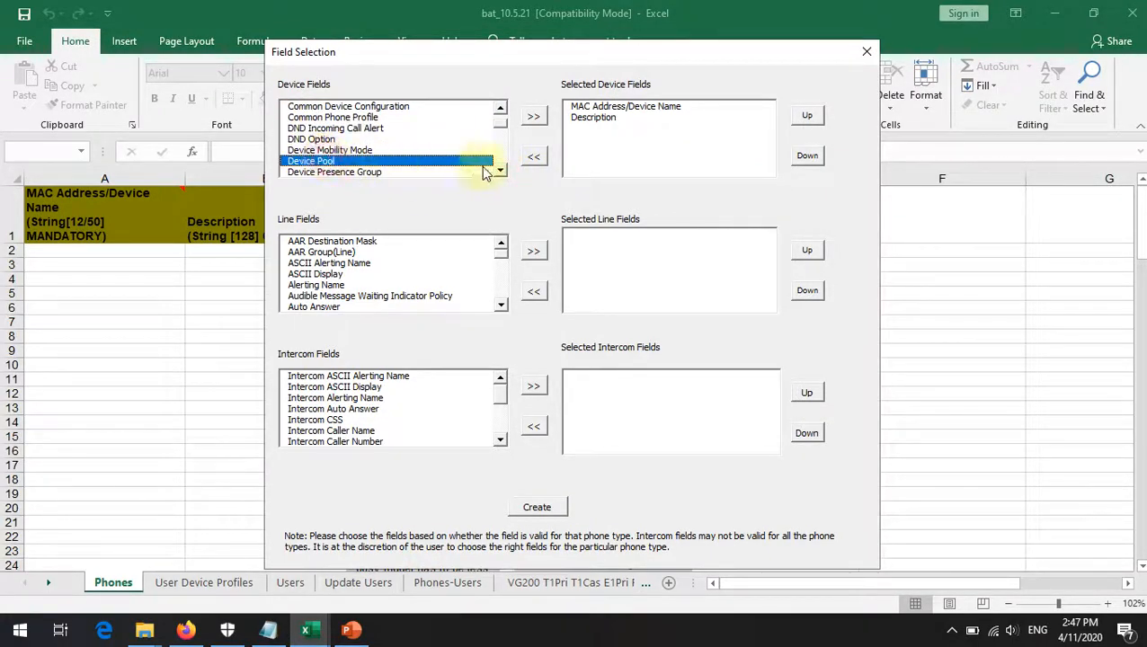
Step: Review the phone's remaining device settings in Firefox, down to the BLF alert settings, and return to the Excel field lists
click(185, 631)
scroll(486, 307, up, 5)
scroll(499, 297, down, 3)
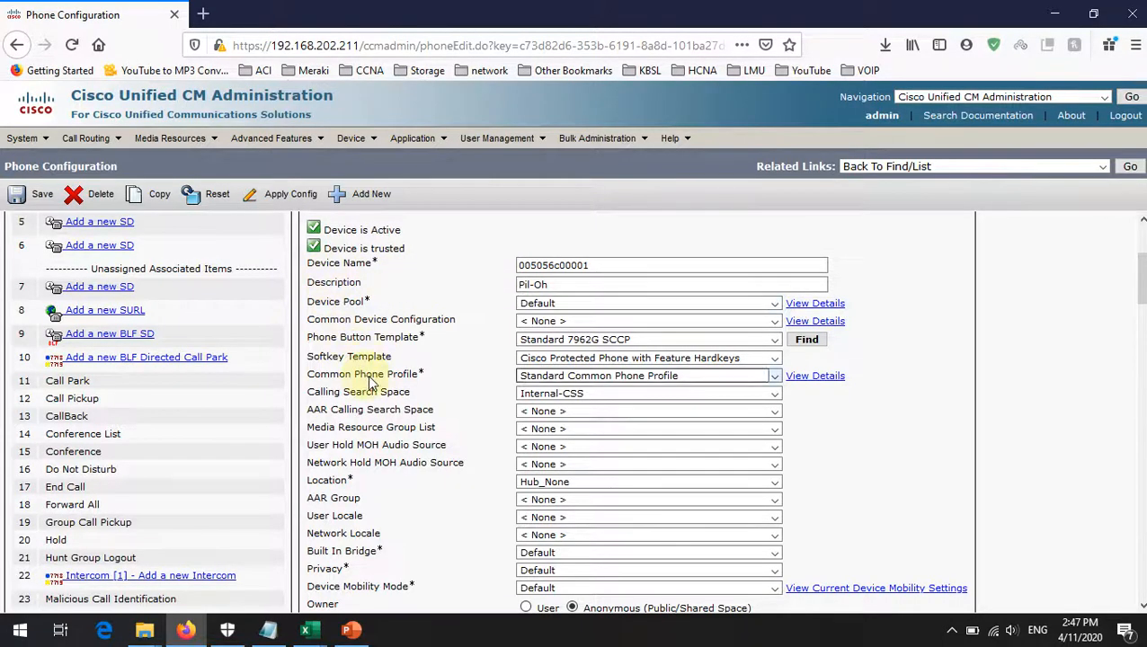
scroll(424, 325, down, 3)
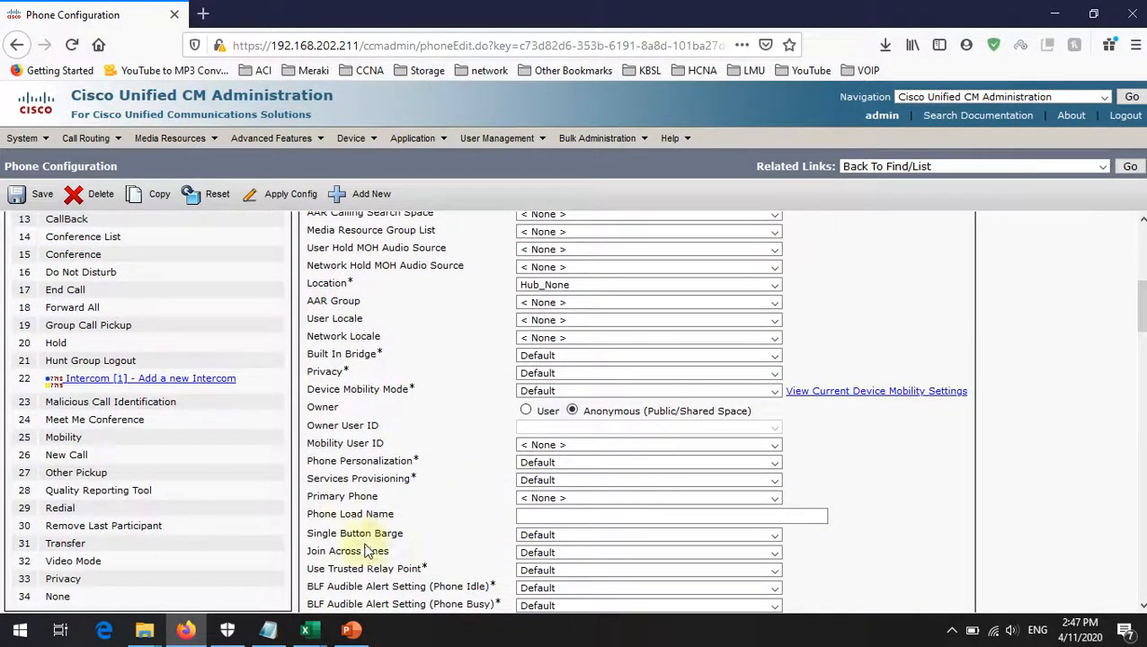
mouse_move(305, 630)
click(402, 539)
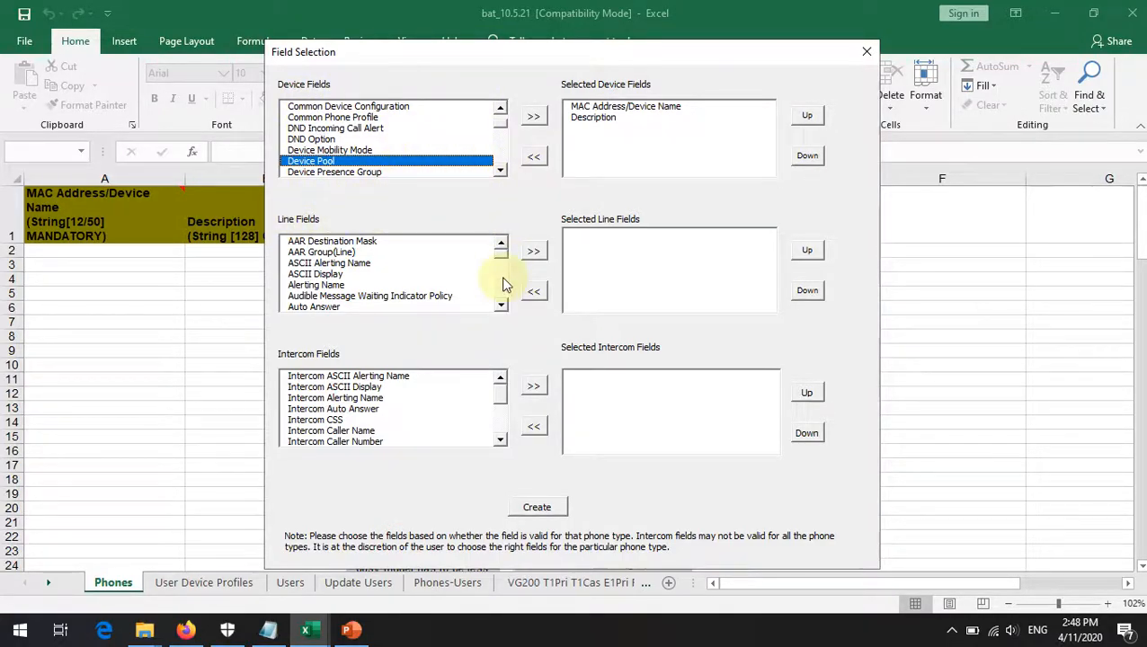
Step: Open the phone's Line [1] directory number configuration in Firefox and compare its settings with the Line Fields list in Excel
click(186, 630)
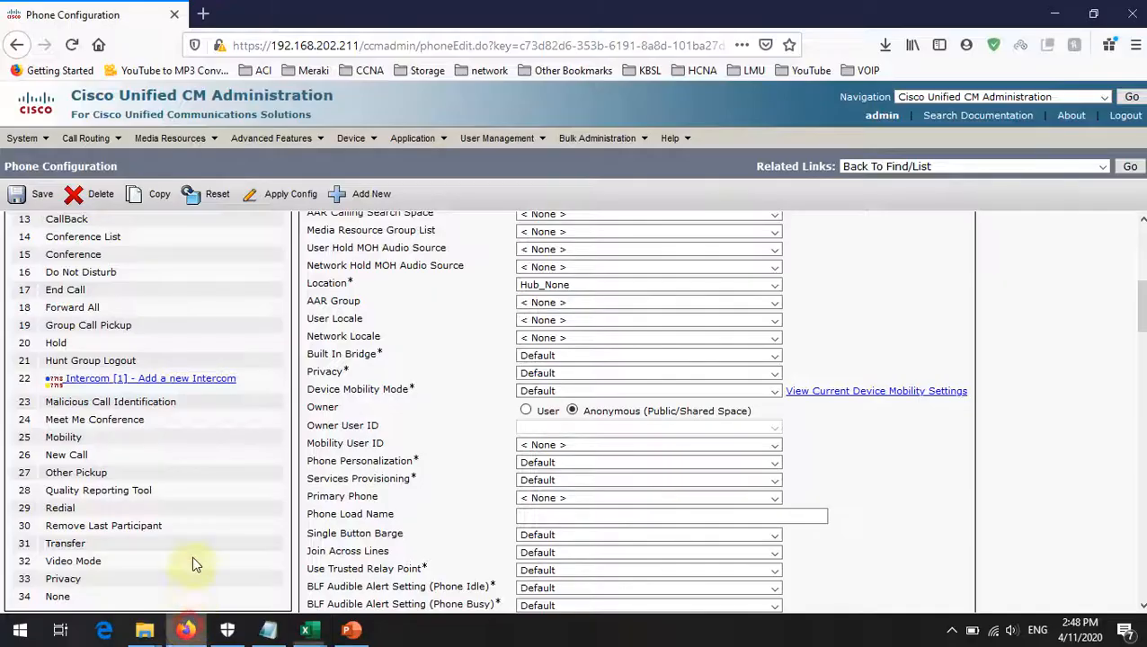
scroll(121, 317, up, 8)
click(144, 326)
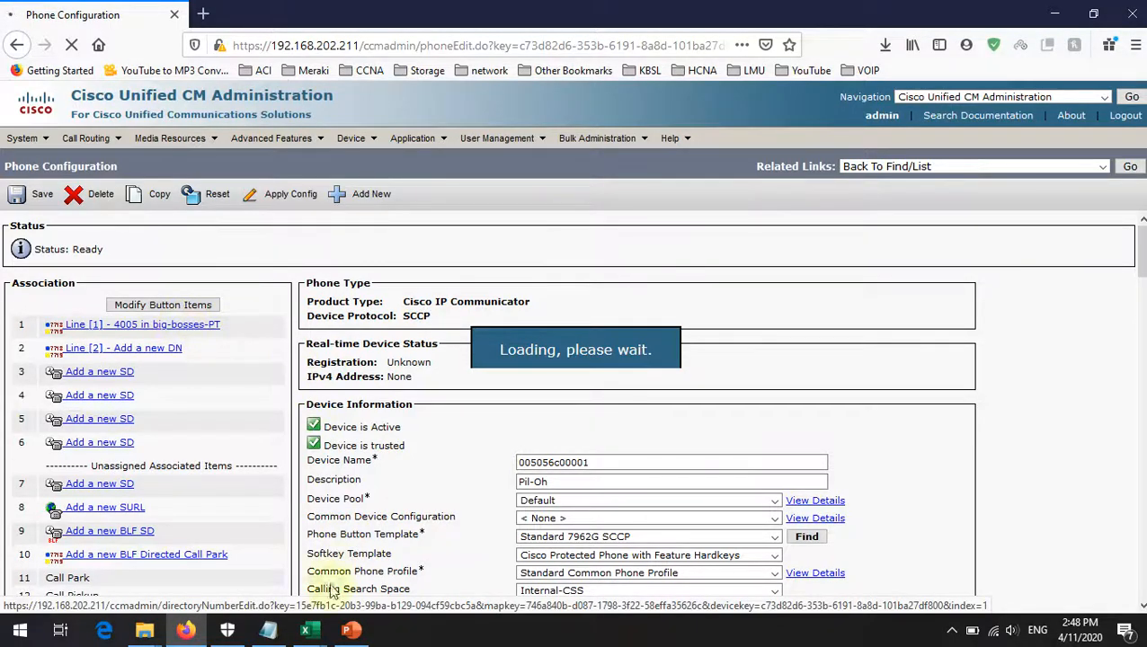
mouse_move(305, 630)
click(376, 545)
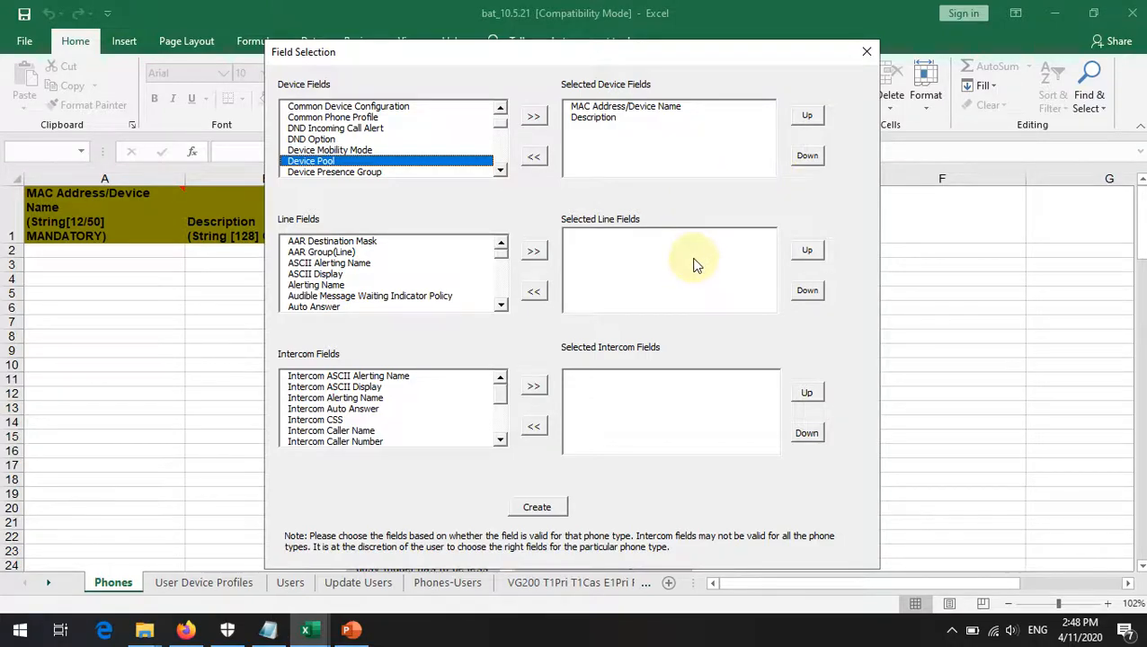
mouse_move(307, 627)
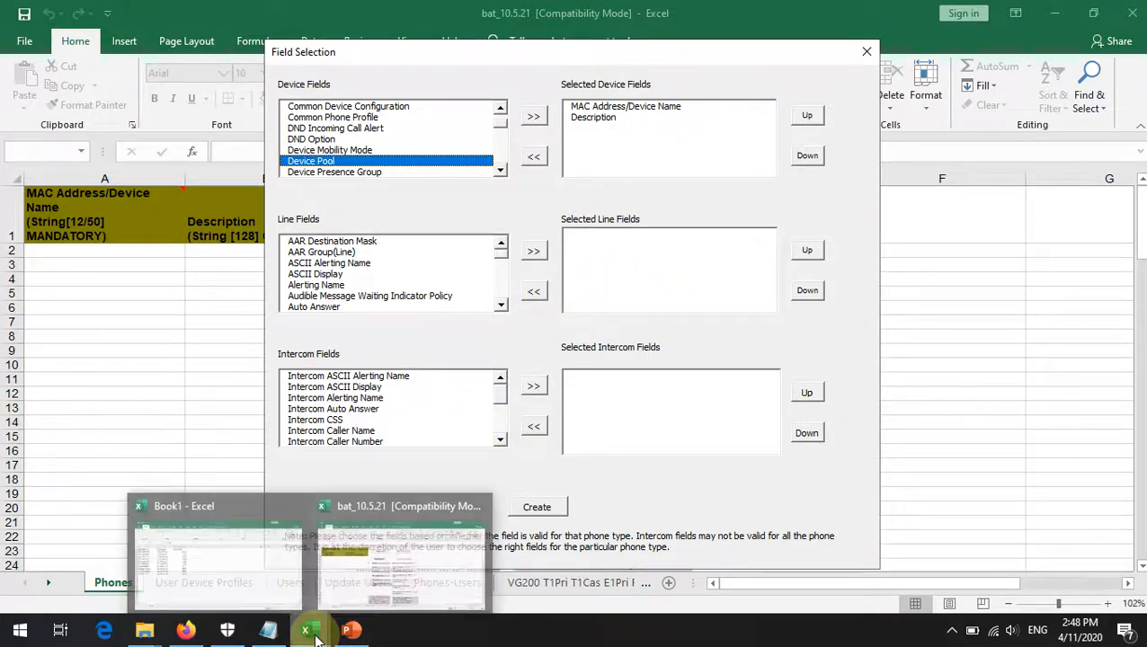
click(185, 630)
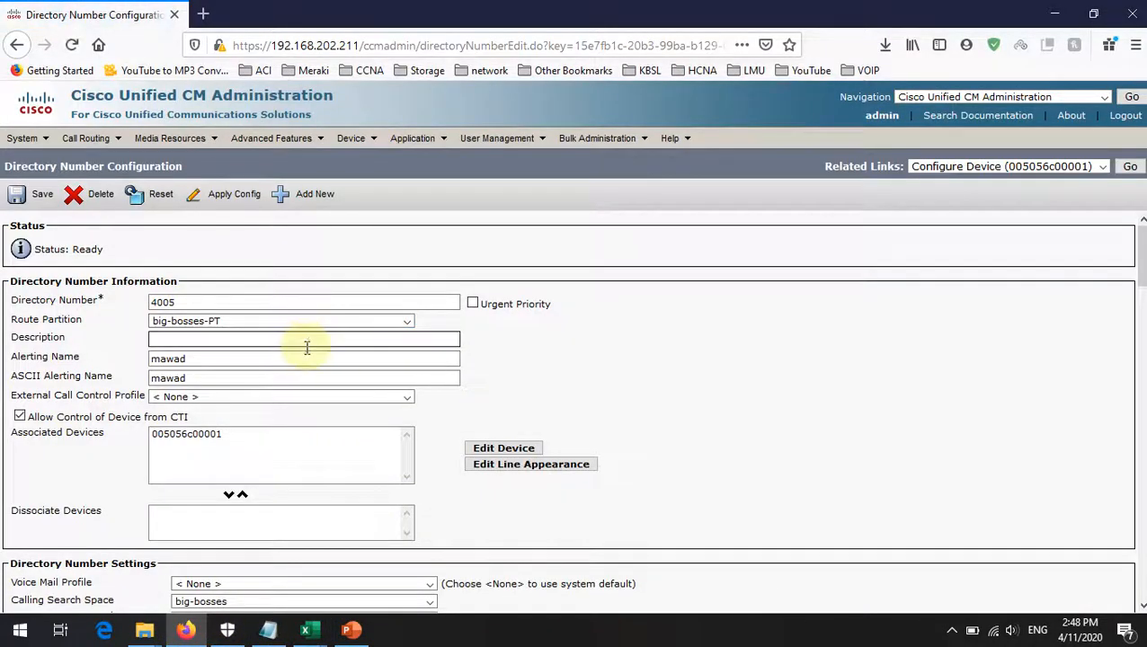
mouse_move(312, 640)
click(385, 539)
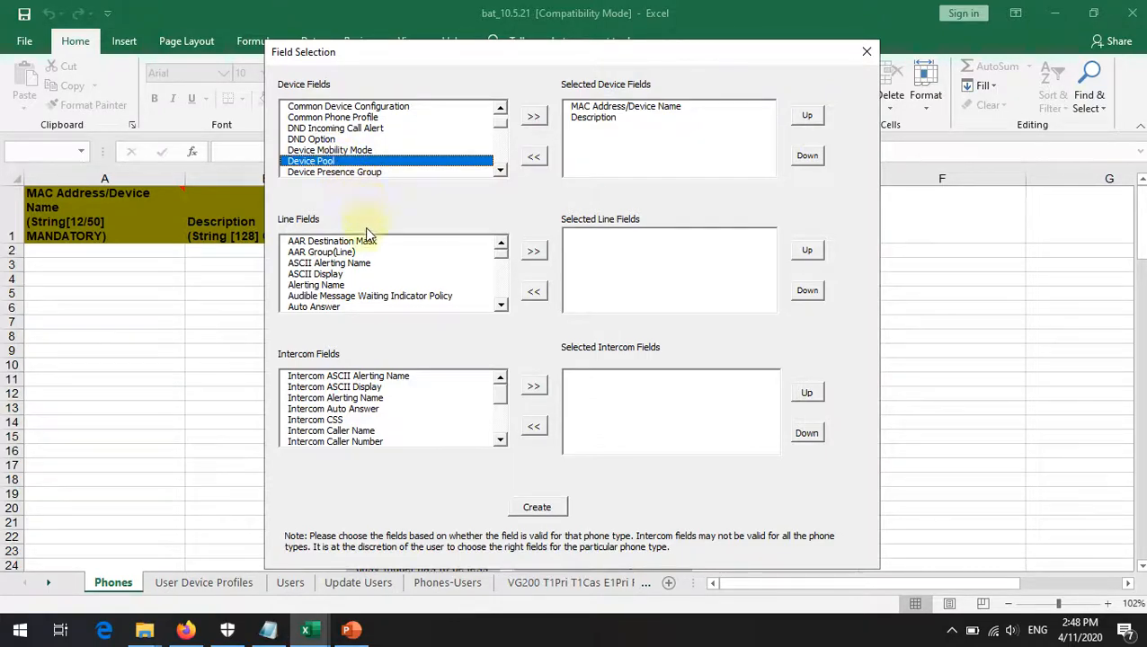
Step: Switch to Firefox and open the bulk administration Phone Template list
click(189, 632)
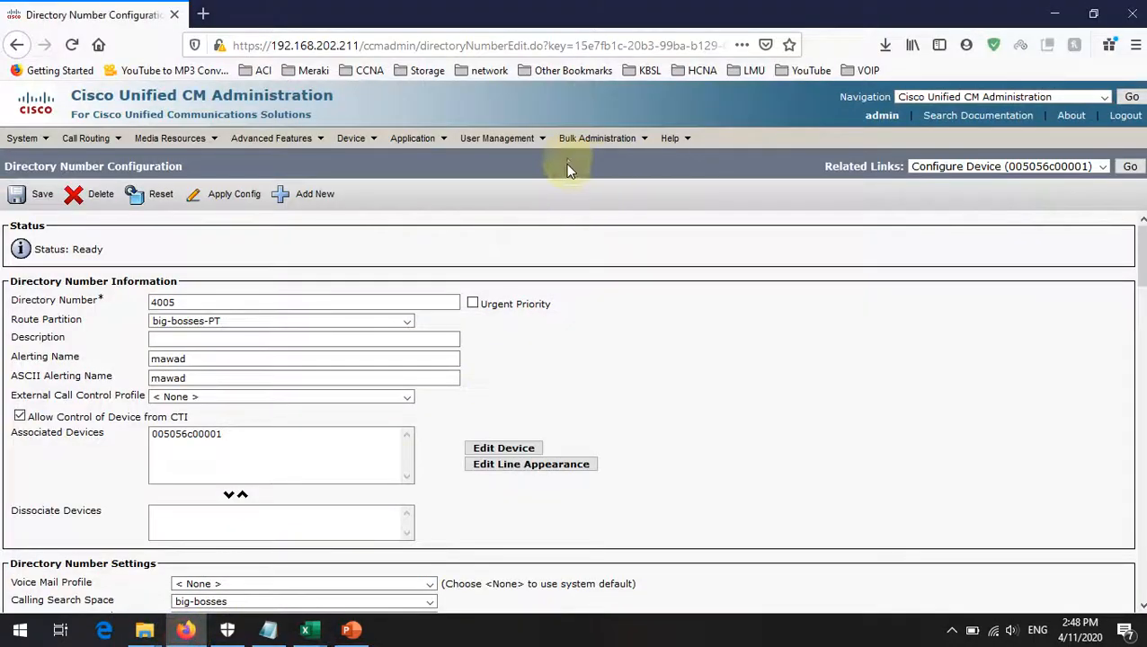
mouse_move(595, 148)
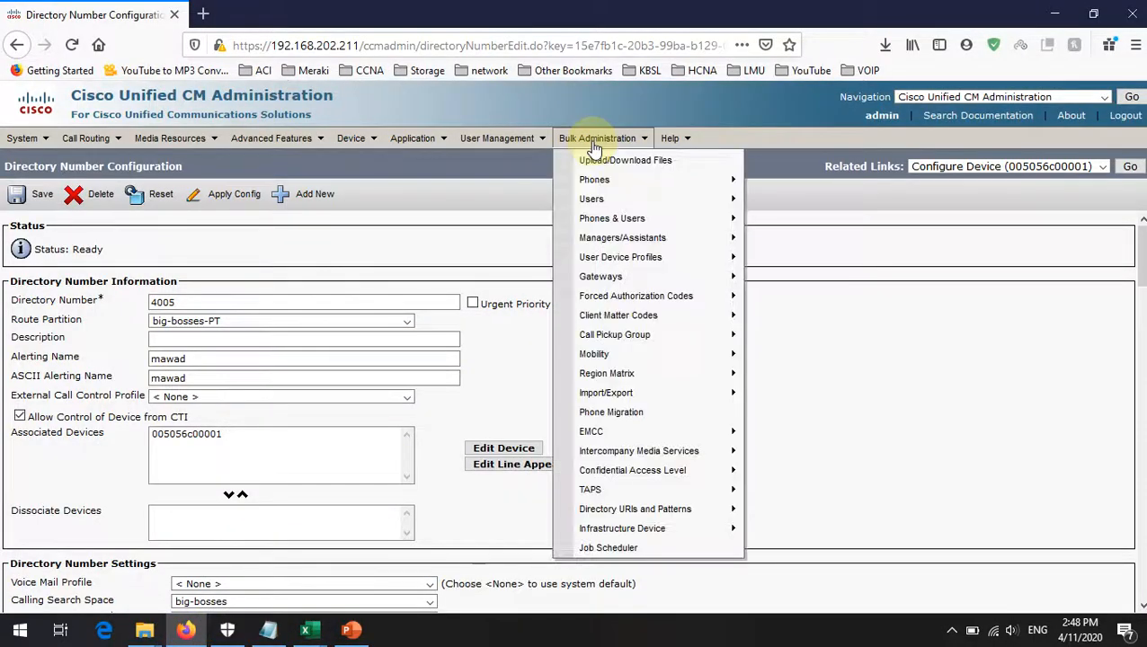
mouse_move(595, 180)
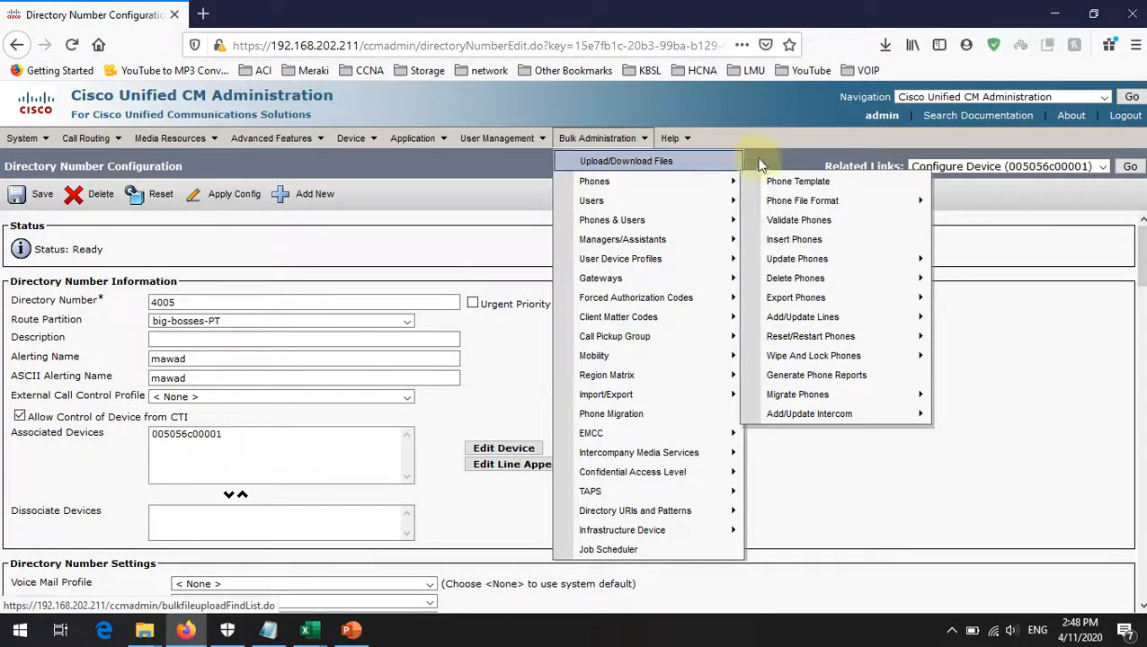
click(594, 135)
click(594, 136)
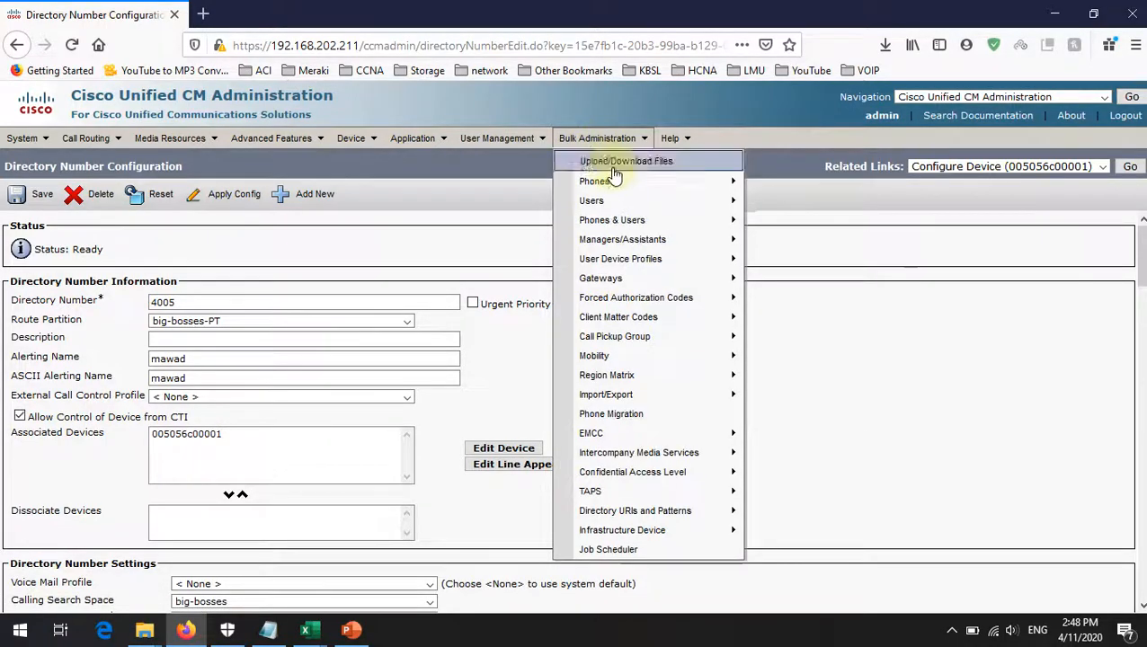
mouse_move(616, 179)
click(834, 184)
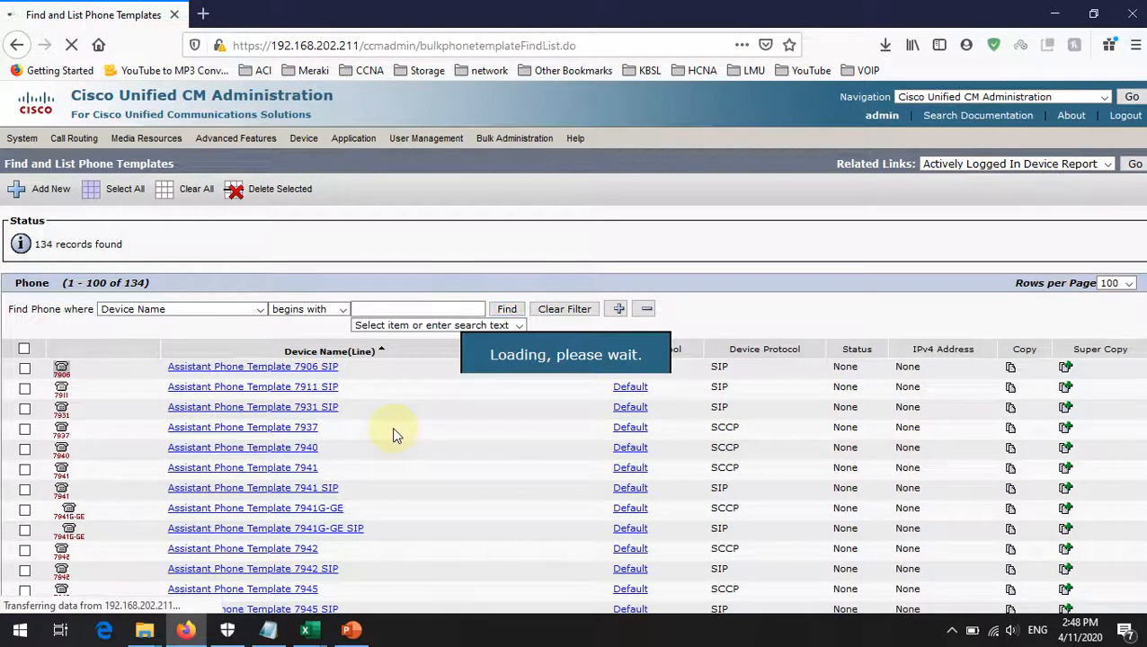
Step: Switch back to Excel and add Device Pool to the Selected Device Fields
click(307, 629)
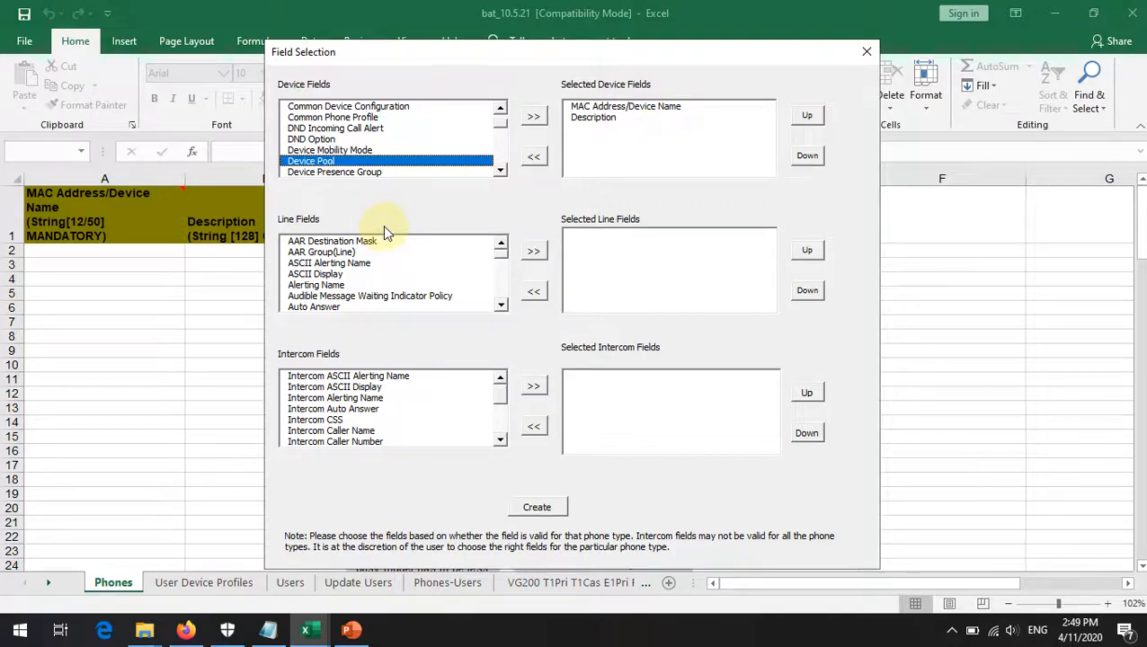
click(348, 162)
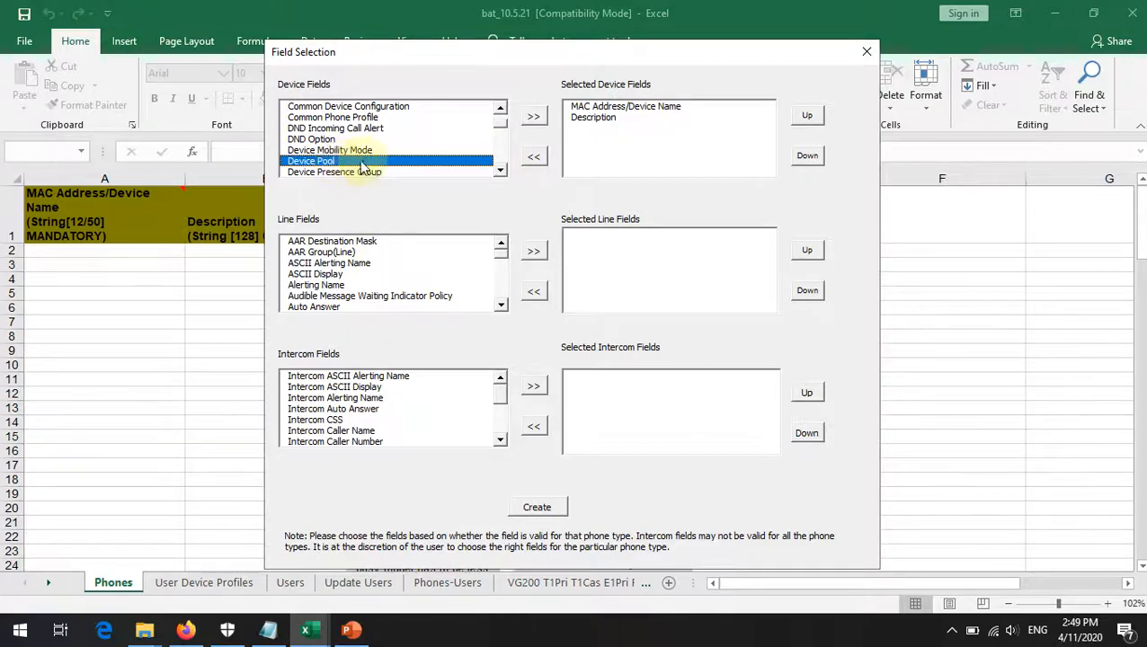
click(533, 116)
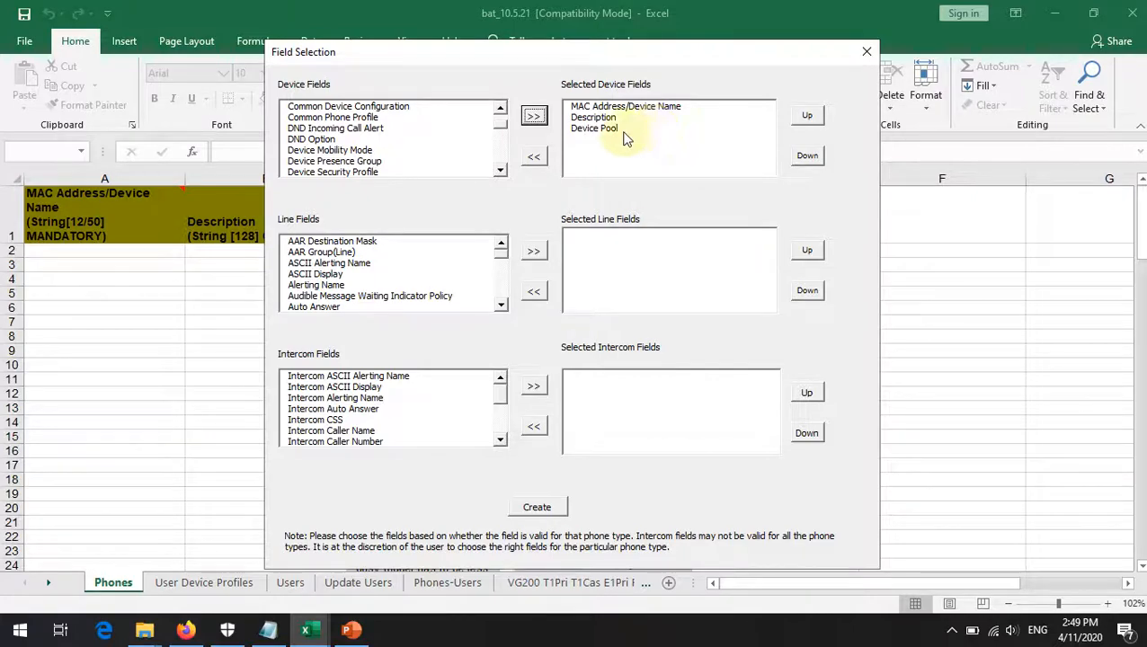
Step: Remove Device Pool from the Selected Device Fields
click(610, 130)
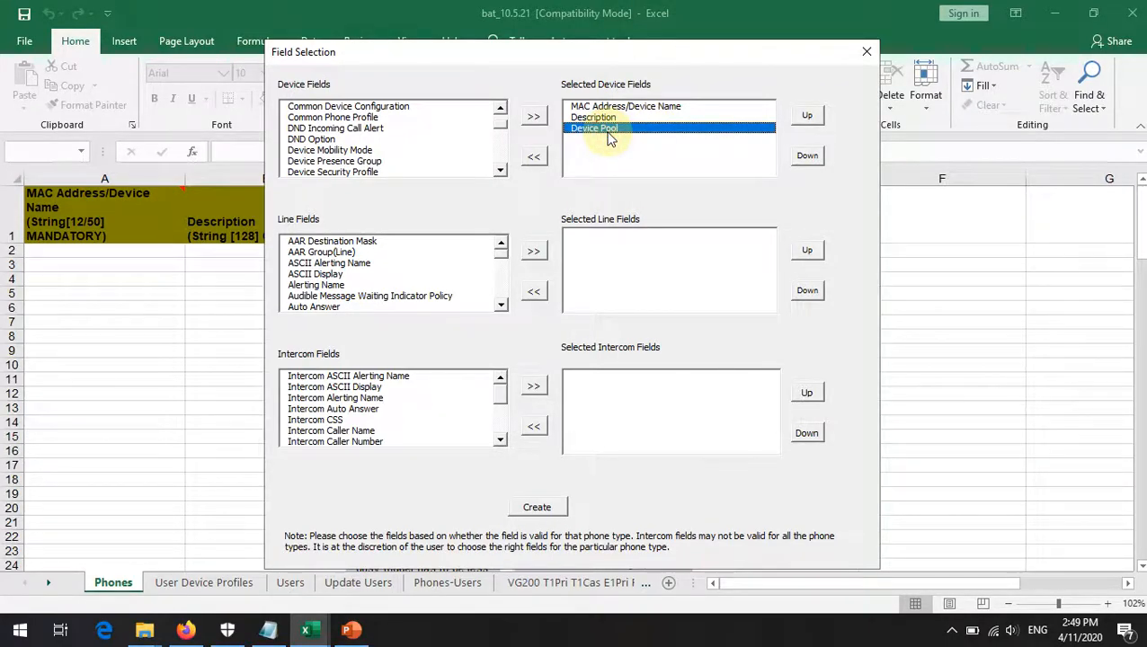
click(533, 157)
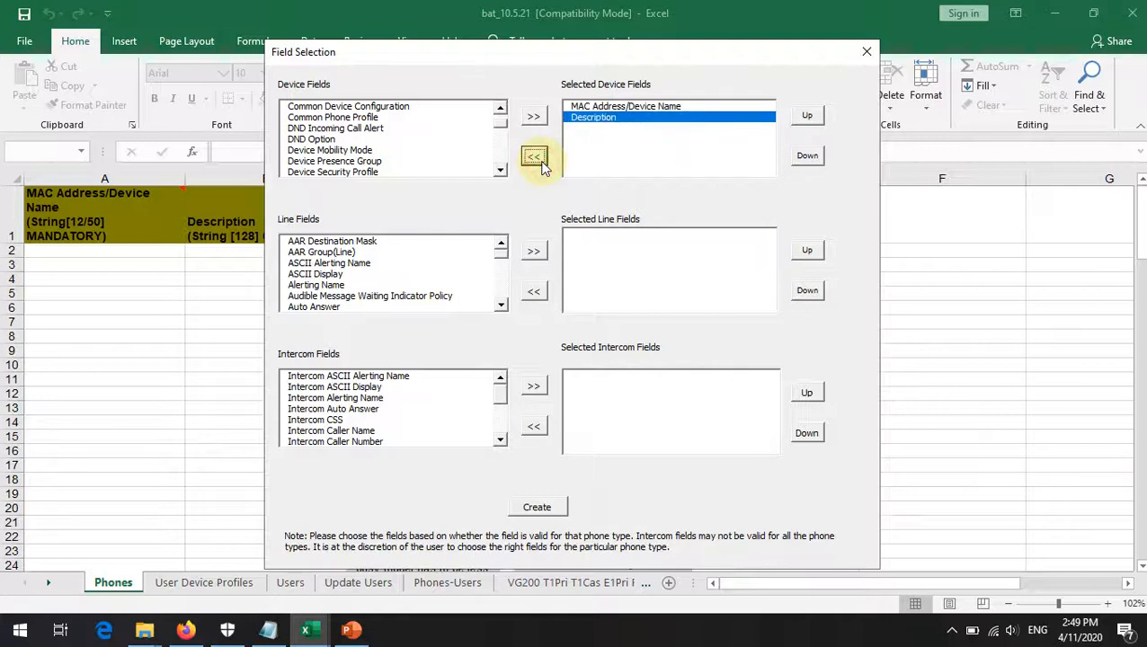
Step: Switch to Firefox and search the phone templates for device names containing "voice"
click(187, 632)
scroll(402, 463, down, 8)
scroll(402, 465, down, 15)
scroll(403, 465, down, 3)
scroll(402, 465, up, 3)
scroll(403, 465, down, 3)
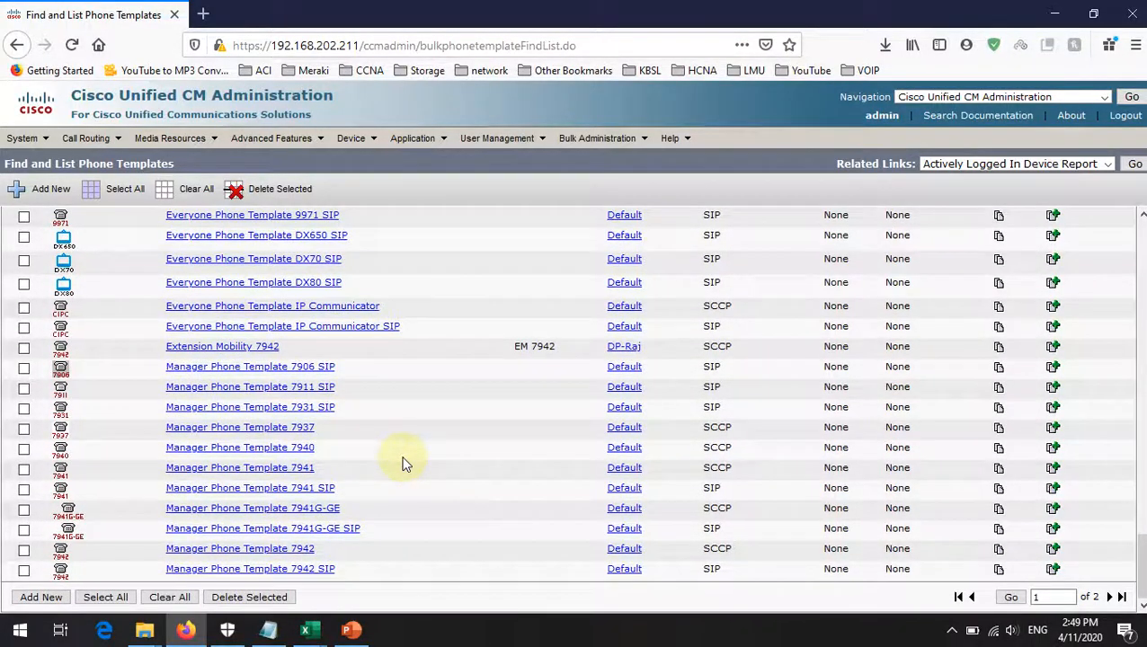
scroll(402, 463, up, 20)
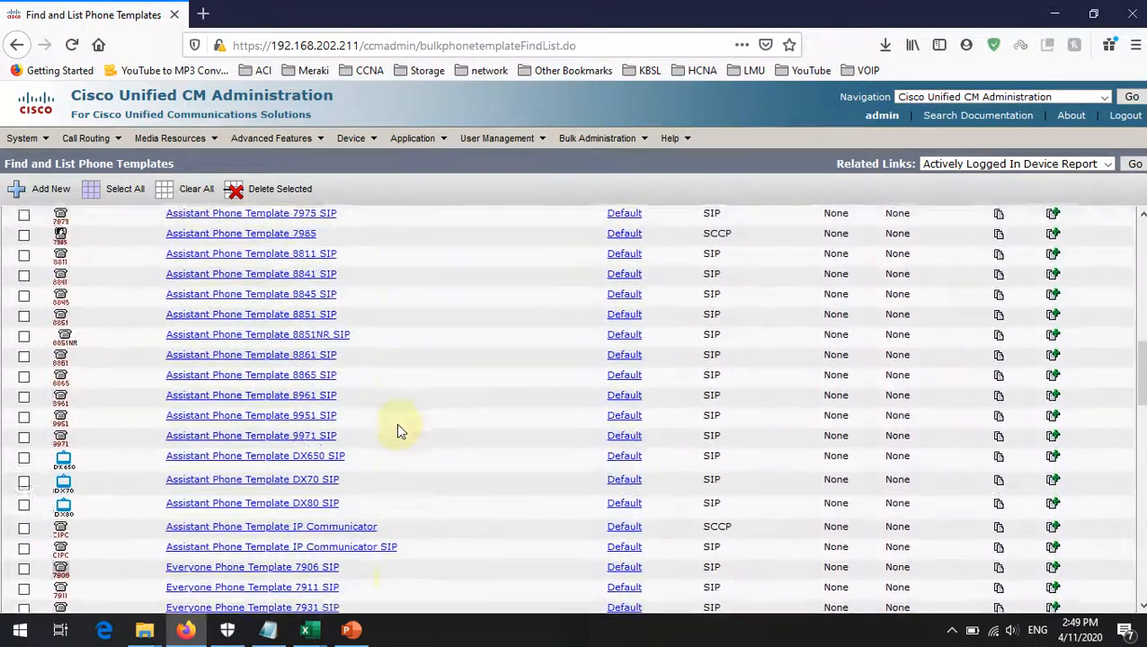
click(331, 313)
click(302, 338)
click(381, 310)
text(voice)
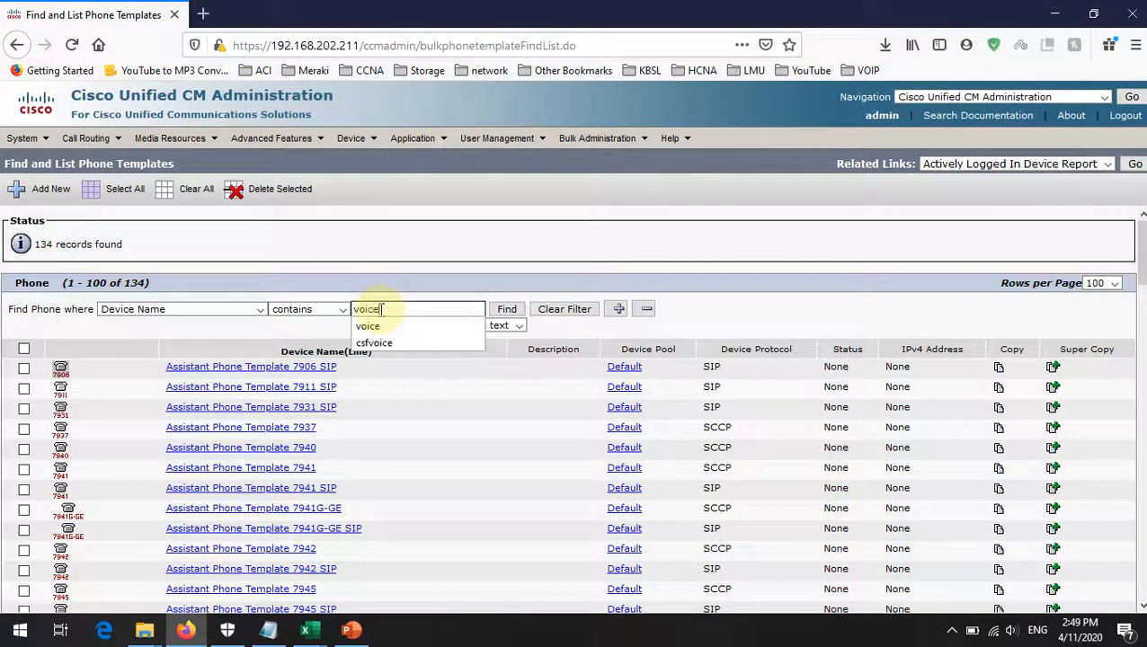
key(Return)
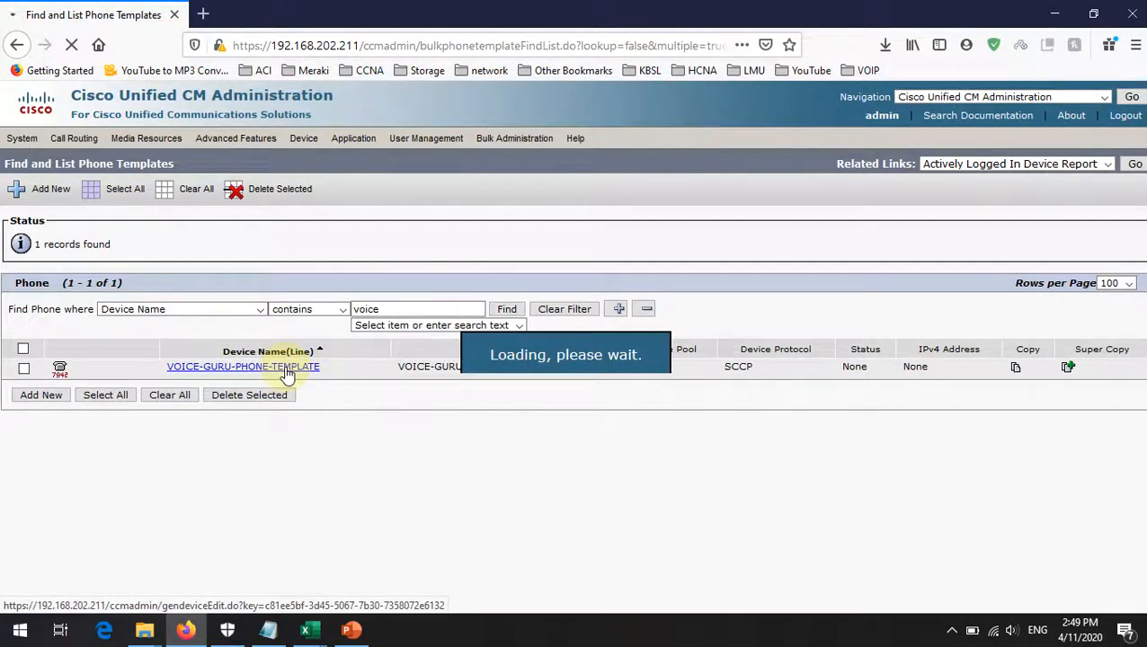
Step: Open VOICE-GURU-PHONE-TEMPLATE and review its Device Information settings
mouse_move(307, 634)
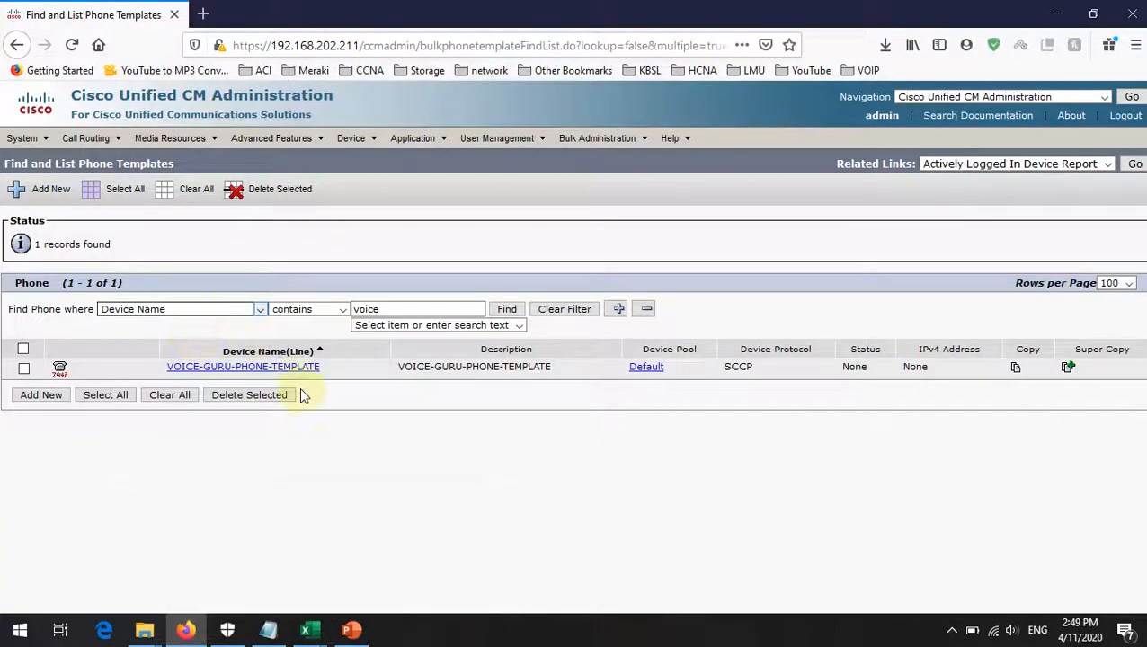
click(295, 371)
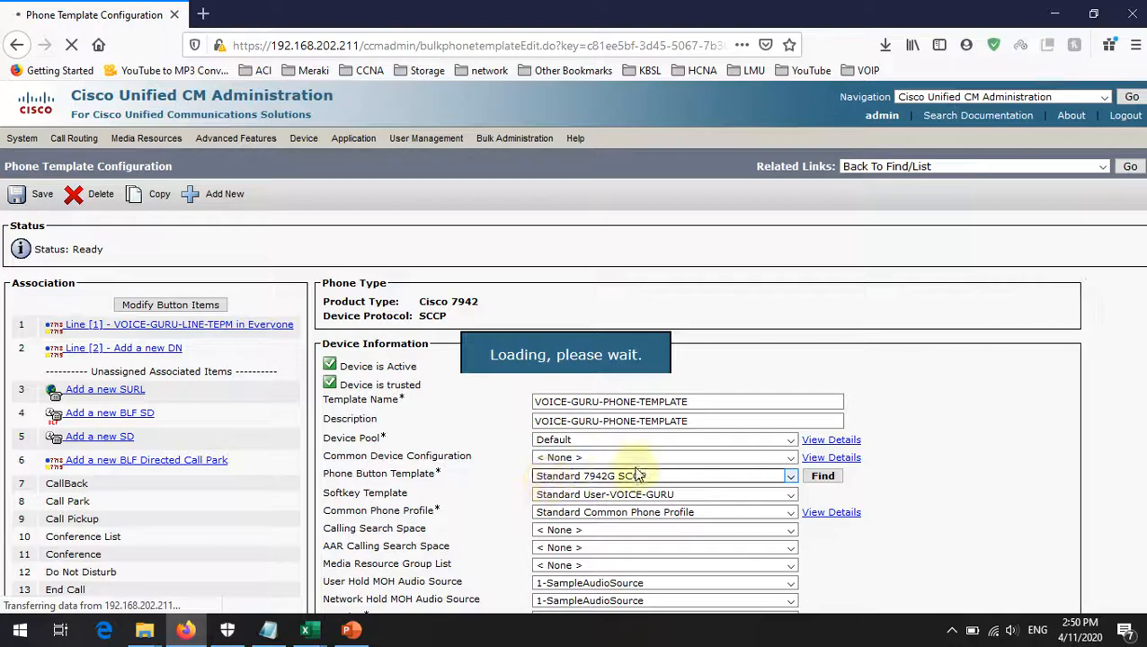
scroll(596, 496, down, 2)
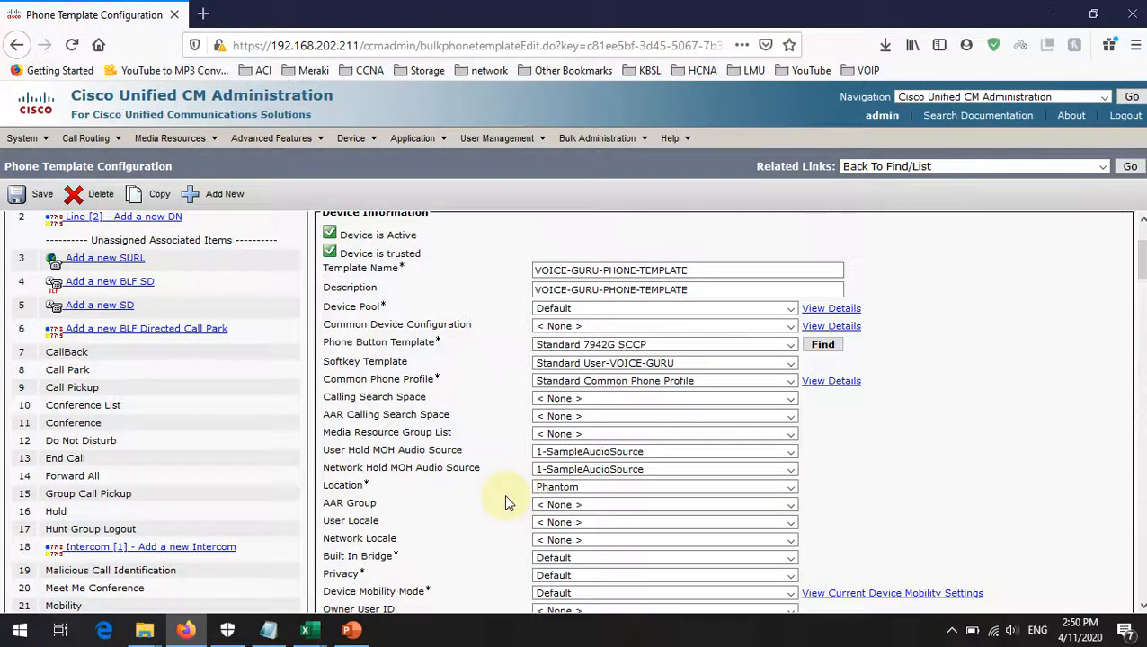
Step: Return to the bat_10.5.21 workbook in Excel and check the MAC Address/Device Name and Description entries in Selected Device Fields
mouse_move(305, 629)
click(374, 594)
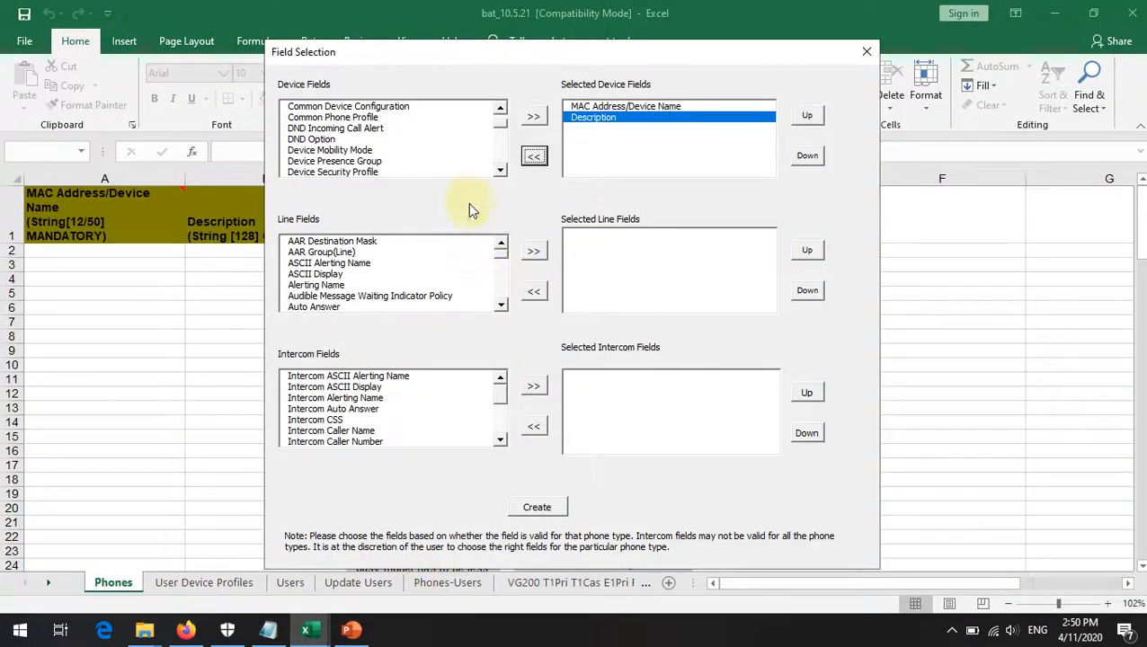
click(605, 119)
click(622, 107)
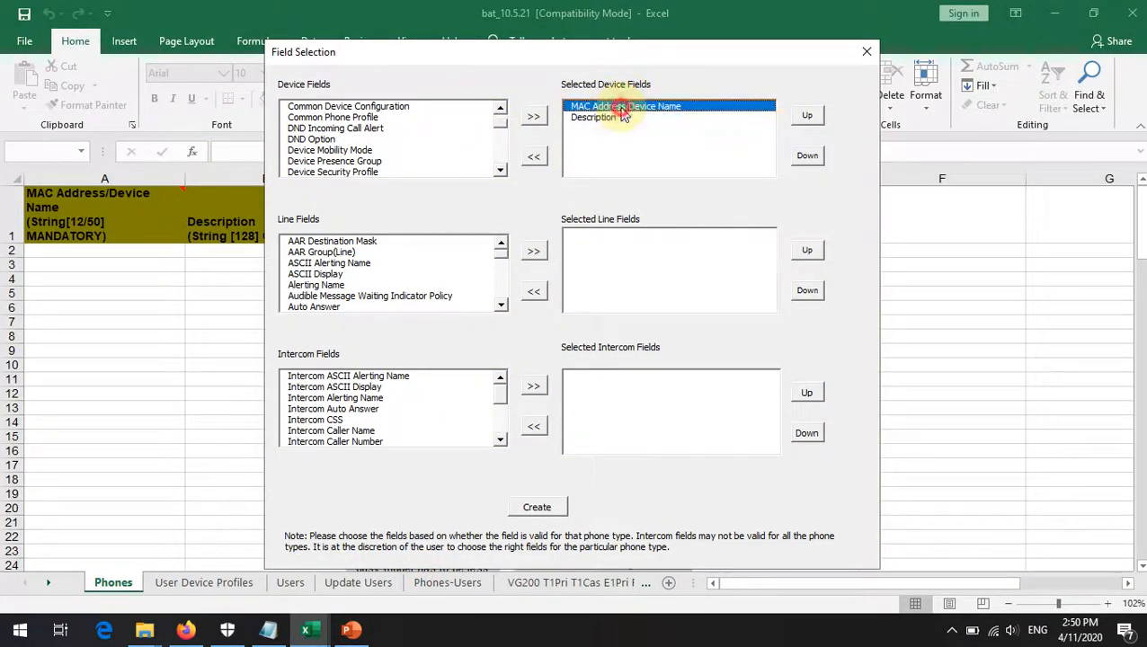
click(613, 119)
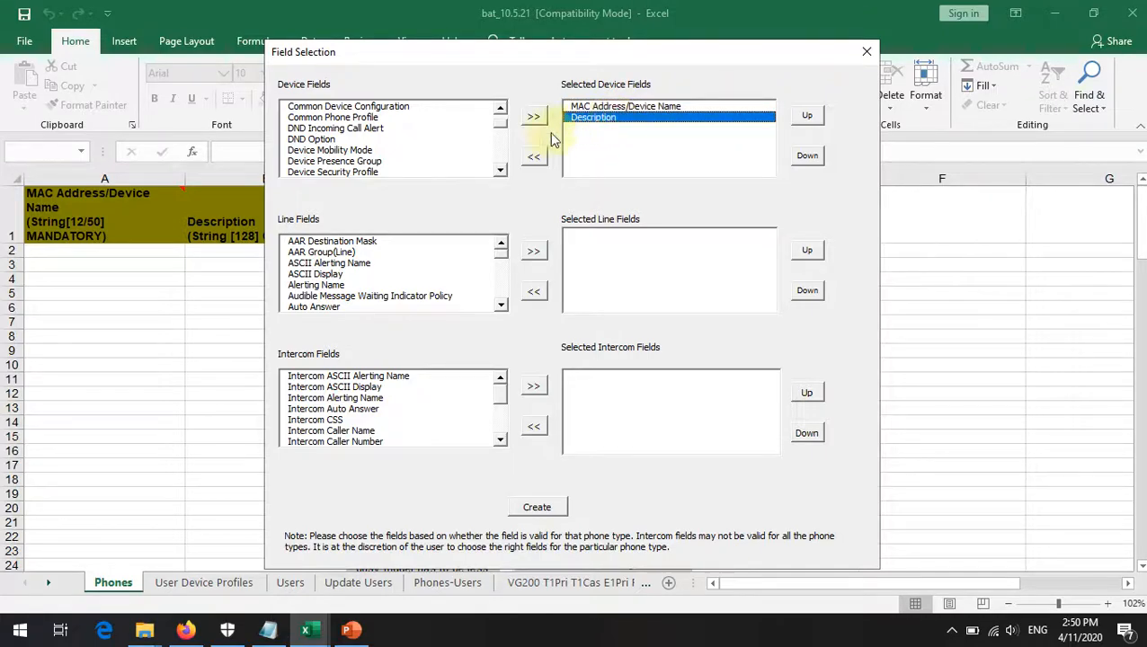
Step: Look through the available Device Fields from the beginning of the list and highlight Location
drag(499, 122, 502, 112)
click(331, 161)
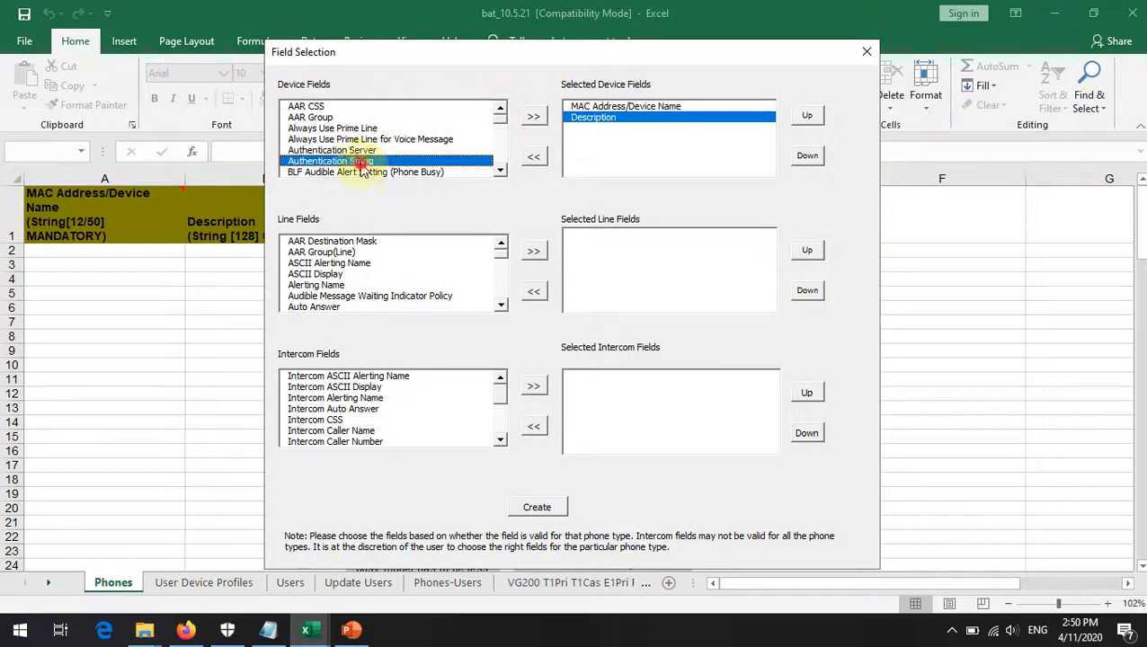
click(500, 171)
click(500, 170)
click(500, 171)
click(499, 170)
click(500, 171)
click(500, 170)
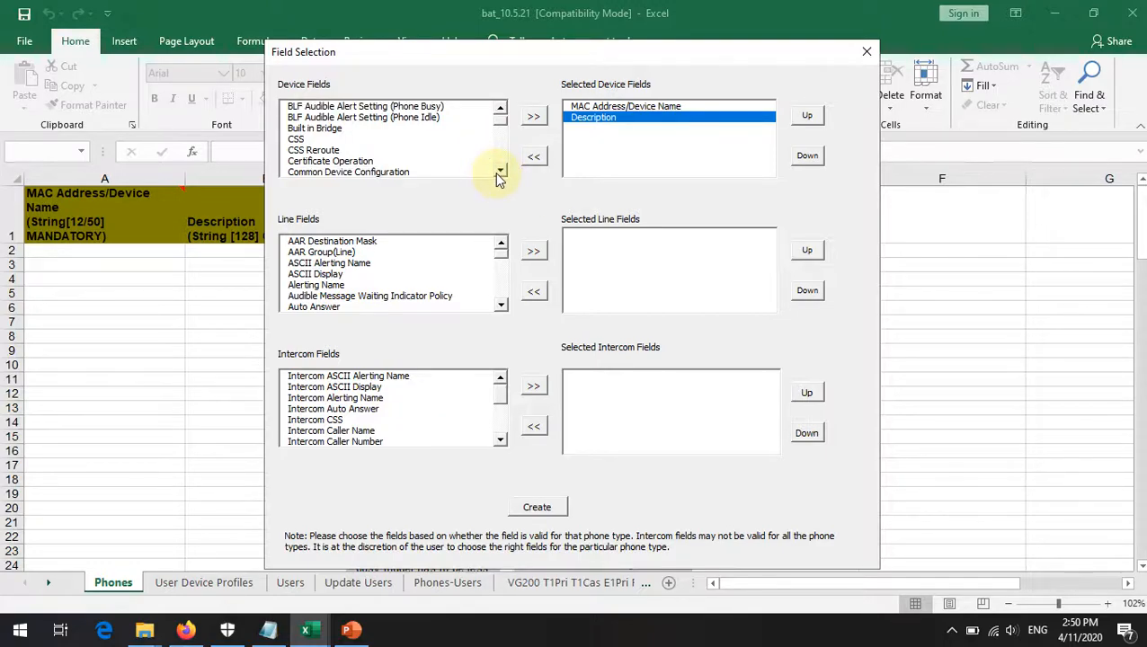
click(500, 170)
click(500, 171)
click(499, 170)
click(499, 171)
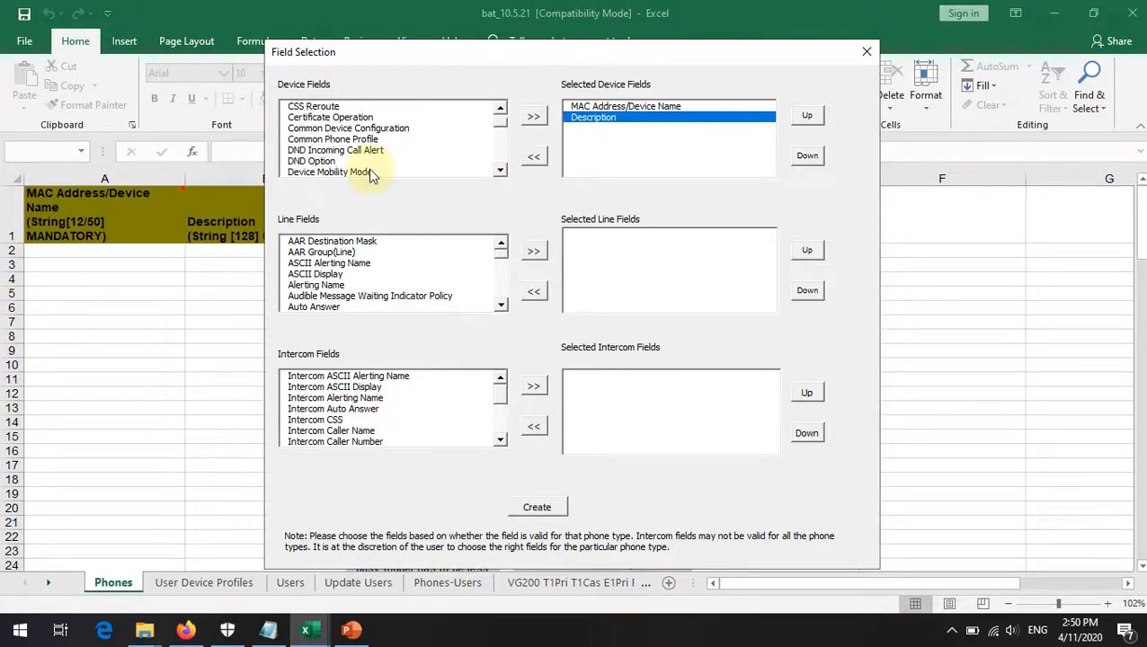
click(500, 171)
click(500, 171)
click(500, 170)
click(500, 172)
click(500, 172)
click(500, 172)
click(500, 172)
click(500, 172)
click(500, 171)
click(499, 172)
click(500, 171)
click(500, 172)
click(499, 172)
click(500, 172)
click(499, 172)
click(500, 171)
click(500, 172)
click(328, 161)
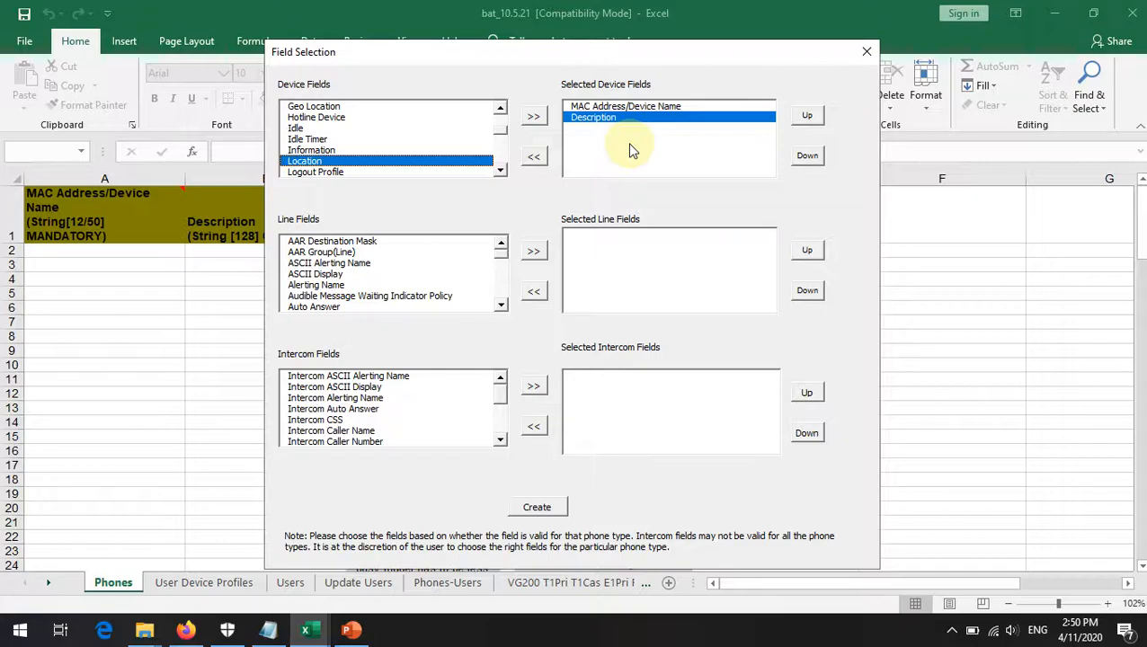
Step: Check the Location setting of the phone template in Firefox and return to the Excel field lists
click(185, 629)
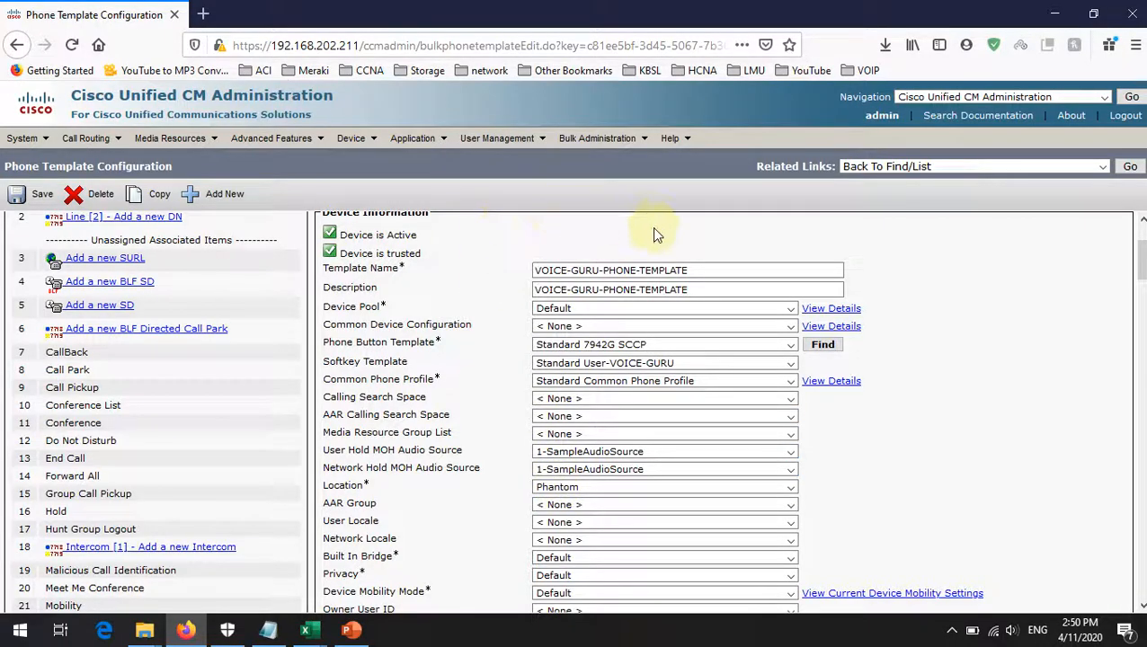
mouse_move(306, 629)
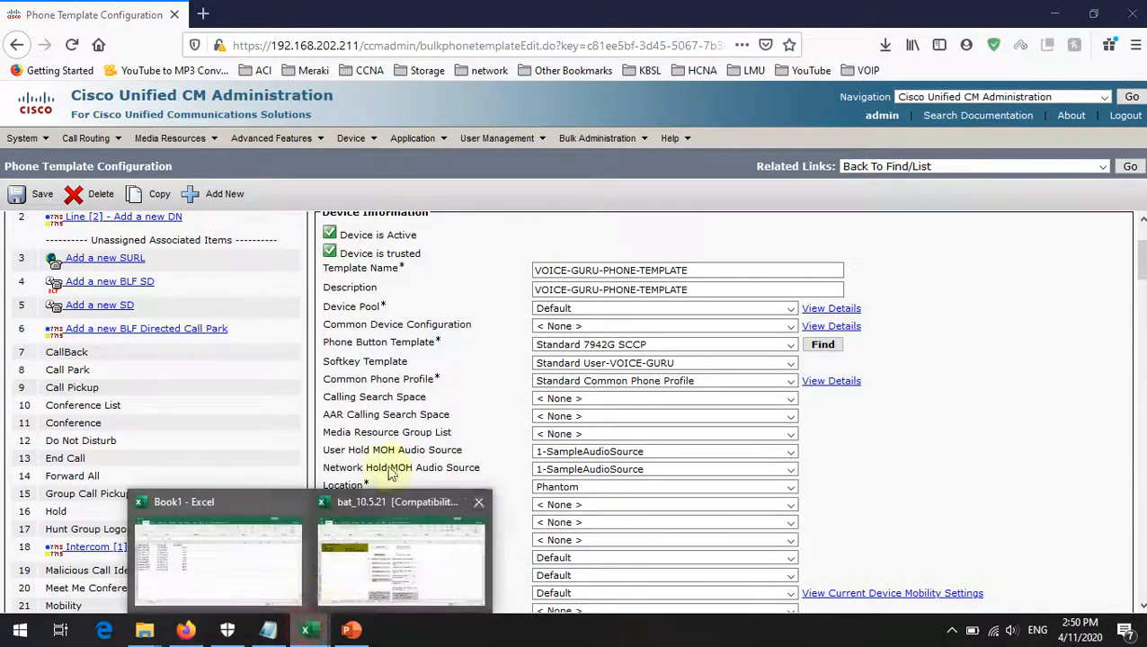
click(413, 557)
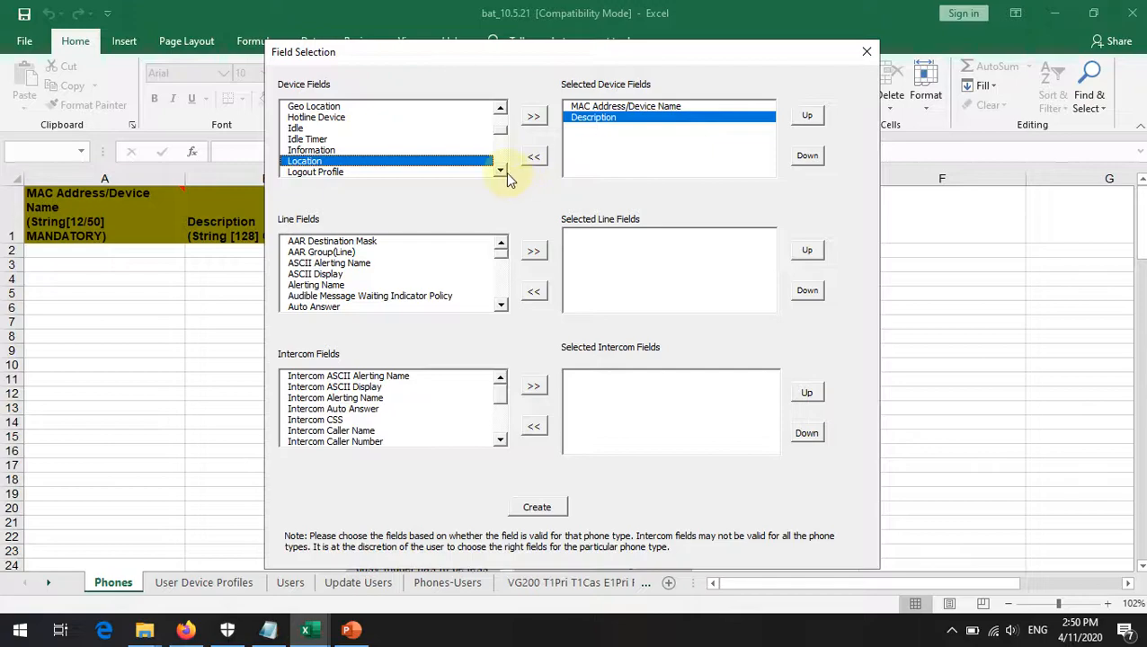
Step: Find and highlight Media Resource Group List in the available Device Fields
click(499, 171)
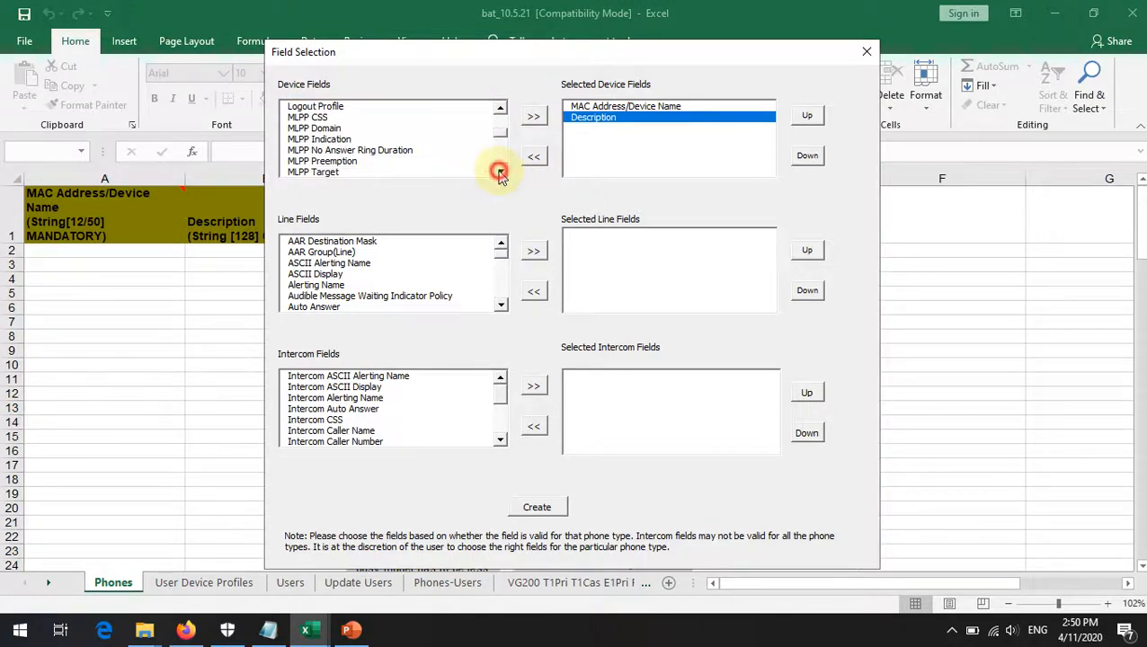
click(500, 171)
click(500, 171)
click(384, 150)
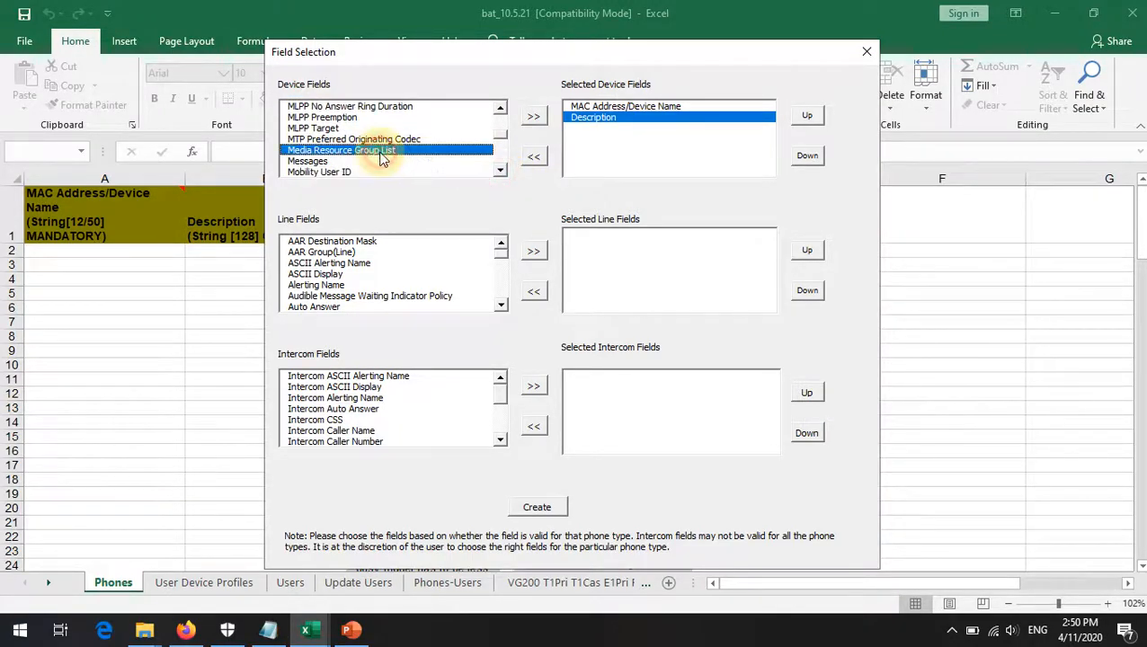
Step: Examine the Media Resource Group List setting of the phone template in Firefox and return to the Excel field lists
click(185, 629)
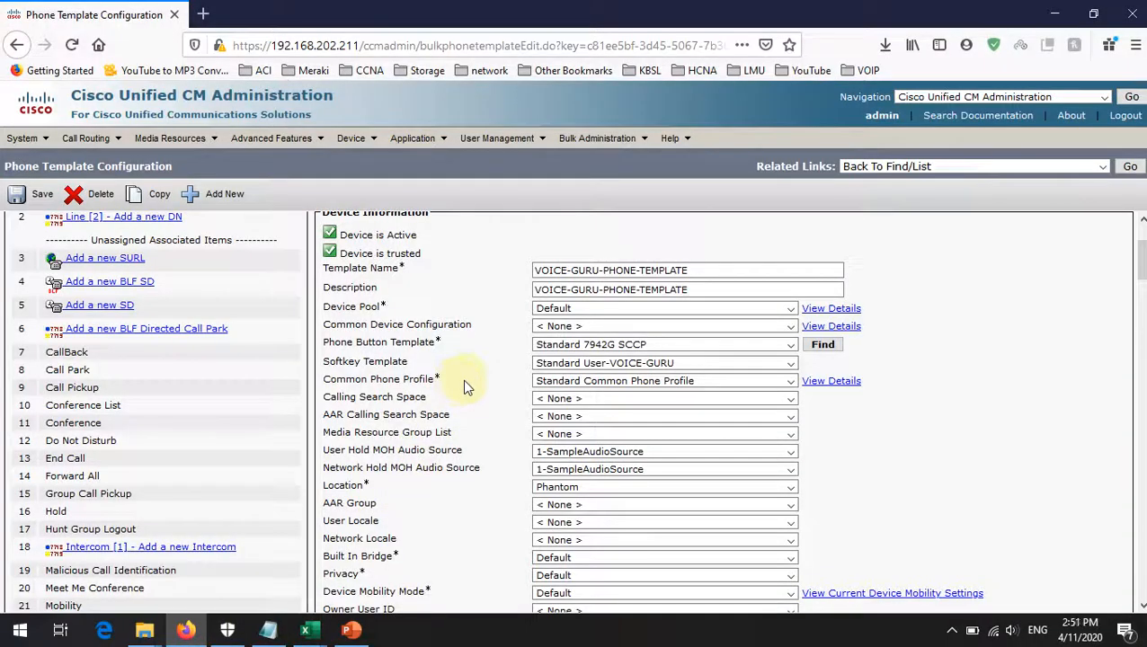
click(551, 434)
click(551, 435)
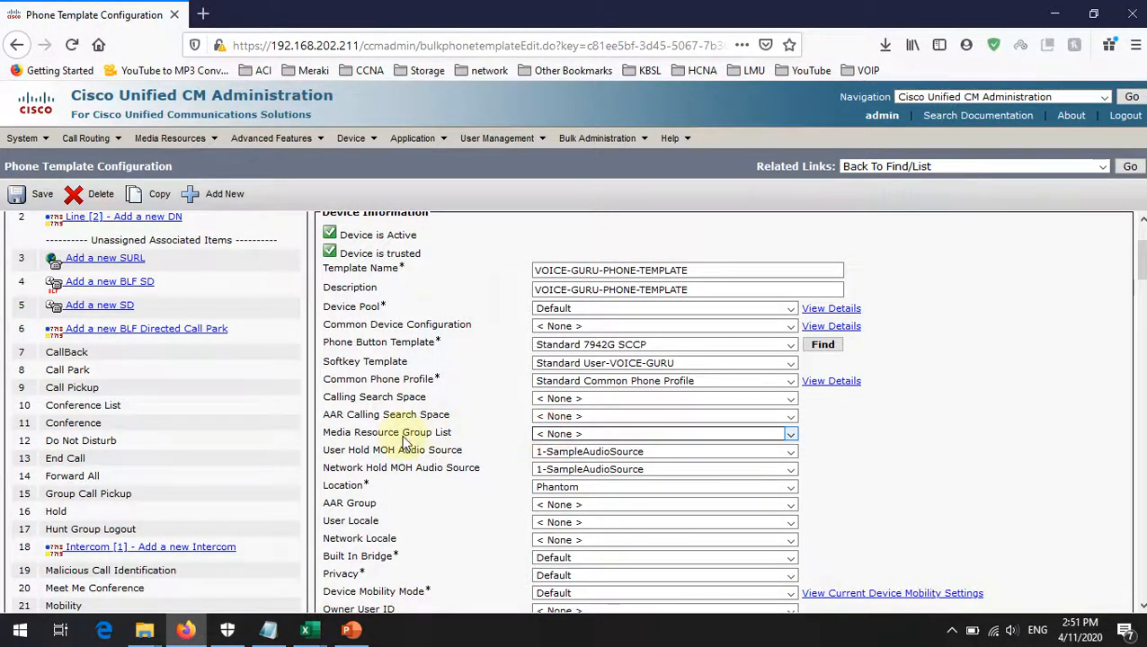
mouse_move(306, 632)
click(370, 567)
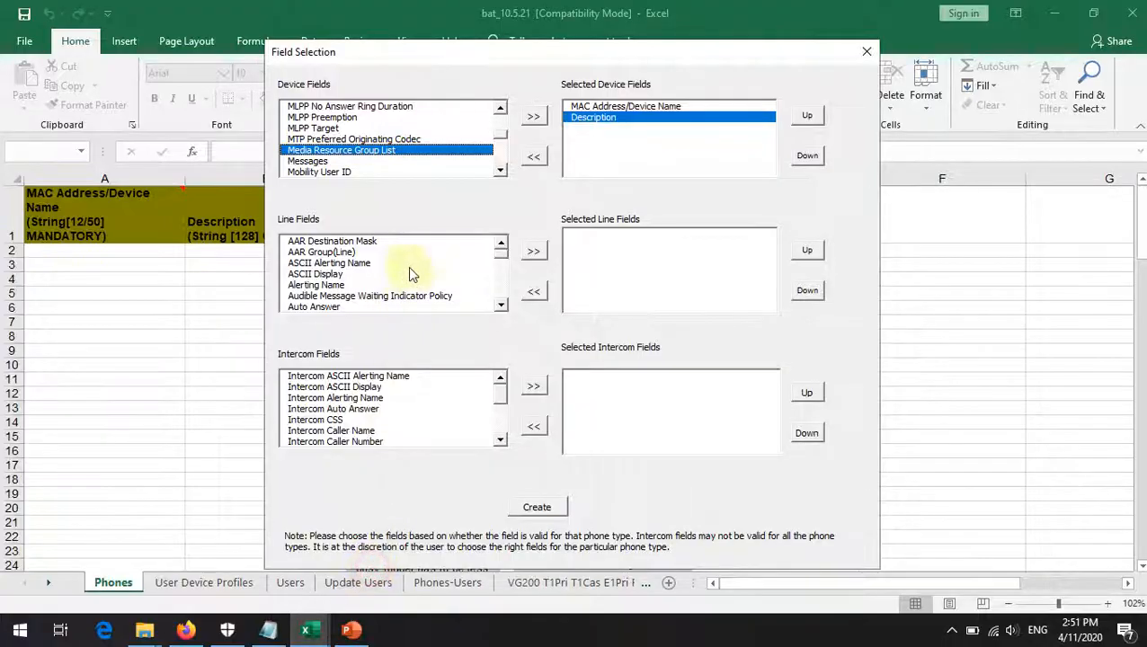
Step: Look further through the available Device Fields and highlight Owner User ID
click(501, 171)
click(501, 171)
click(501, 171)
click(501, 171)
click(501, 170)
click(501, 170)
click(501, 170)
click(501, 170)
click(501, 171)
click(501, 171)
click(501, 171)
click(501, 171)
click(501, 171)
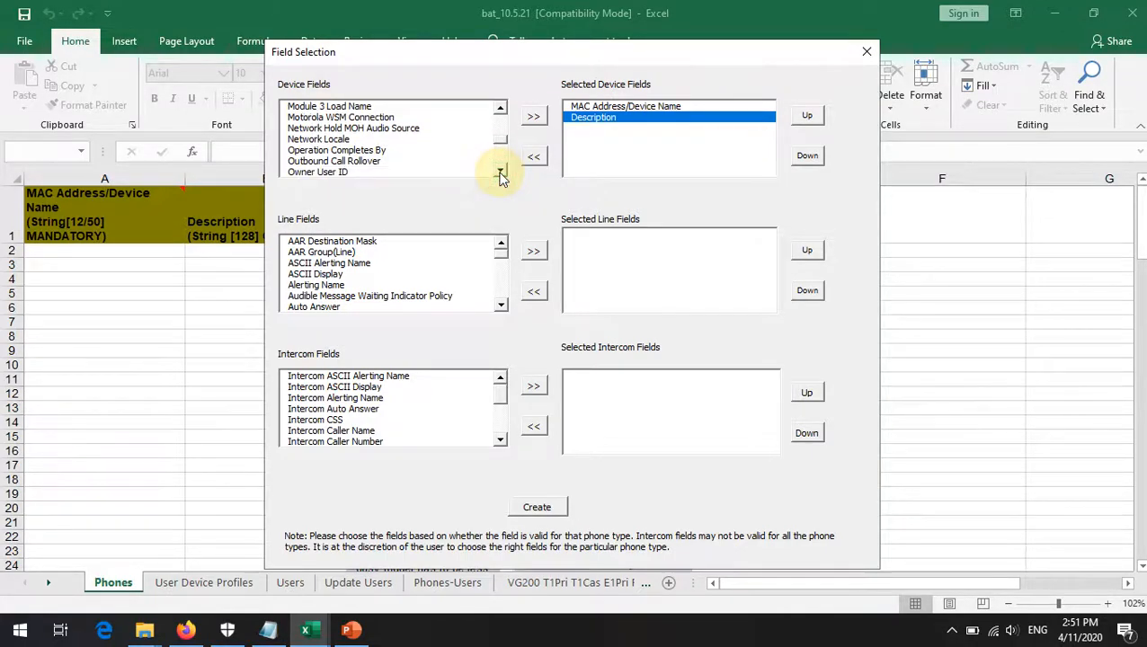
click(500, 171)
click(368, 161)
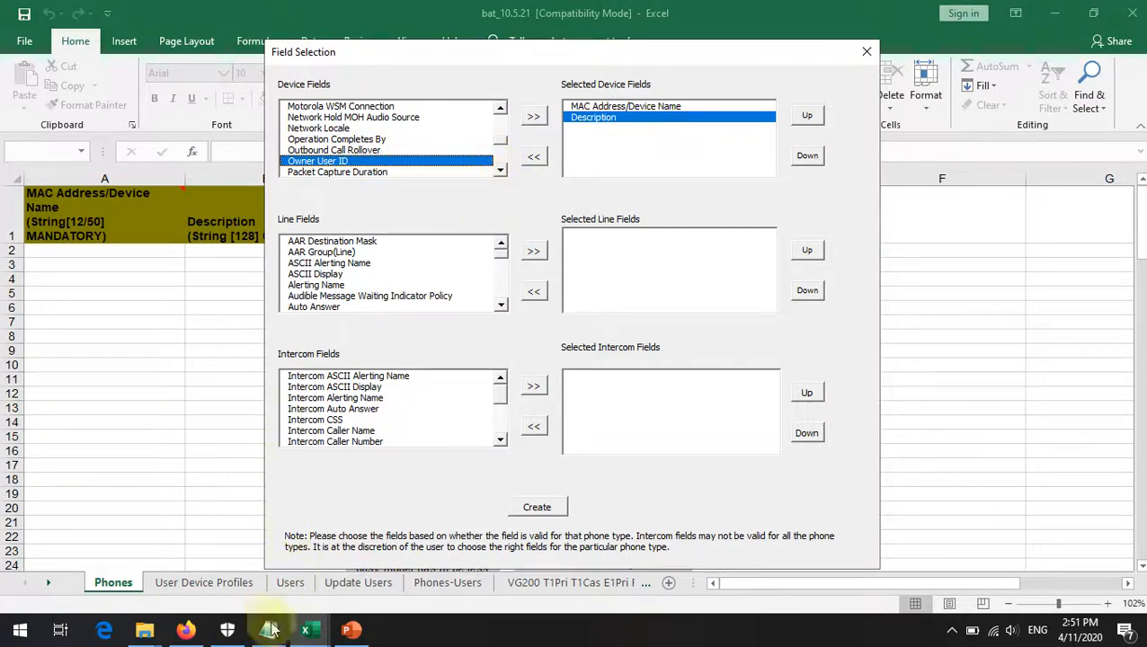
Step: Locate the Owner User ID setting in the Firefox phone template, review the settings around it and return to Excel
click(185, 631)
scroll(557, 431, down, 3)
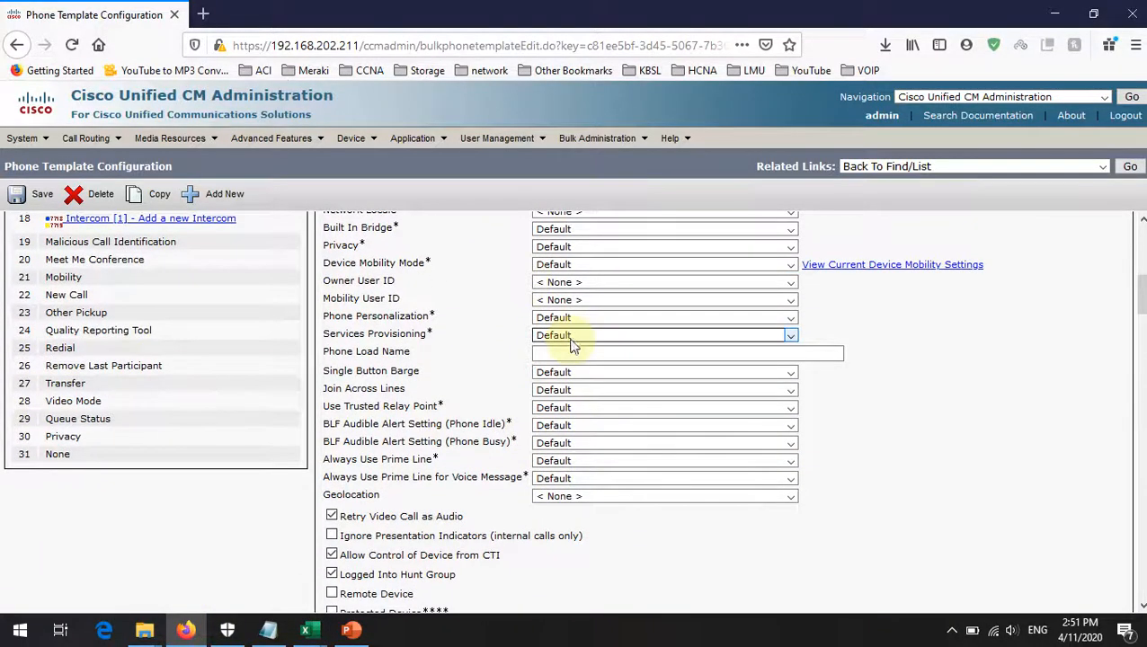
scroll(577, 344, up, 3)
scroll(486, 506, down, 2)
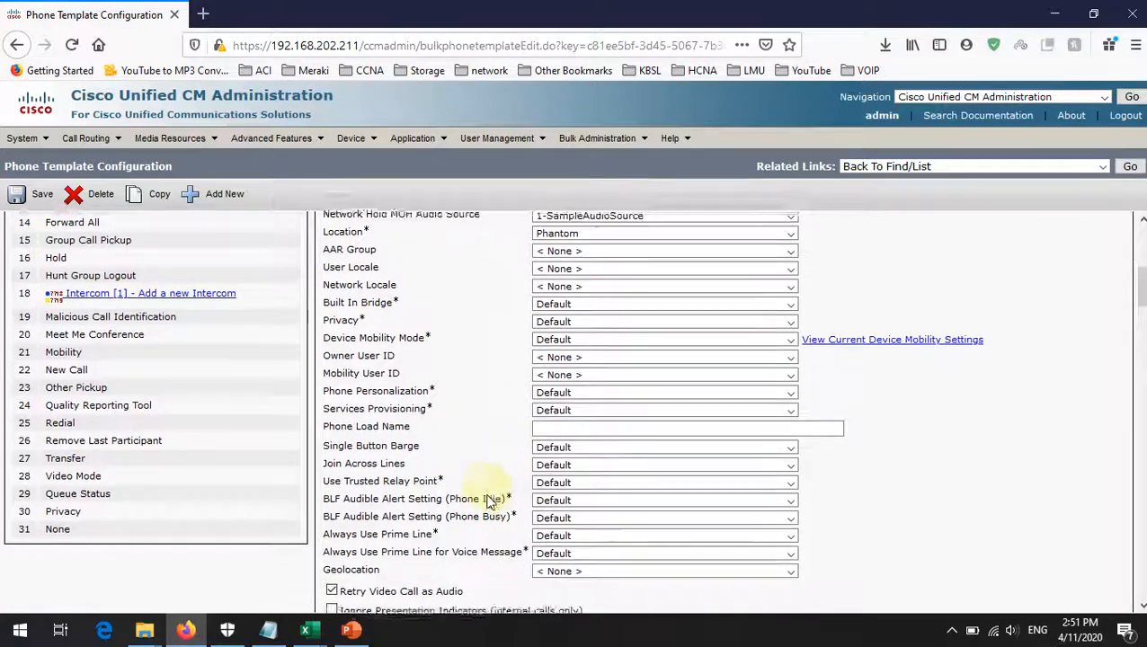
scroll(582, 447, up, 6)
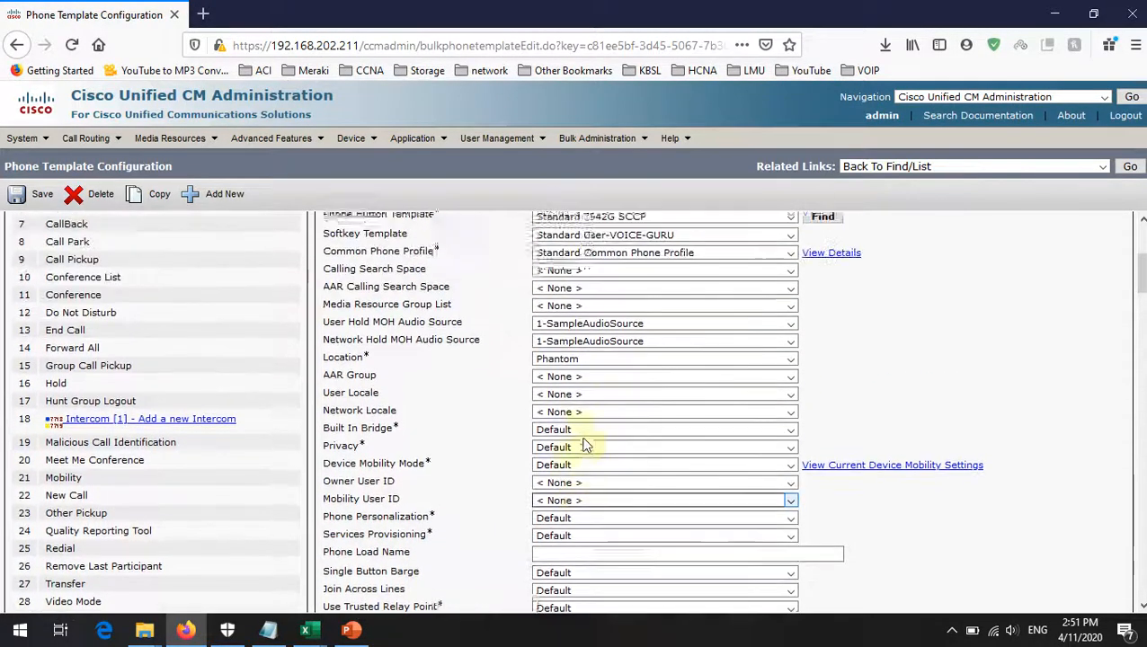
mouse_move(310, 630)
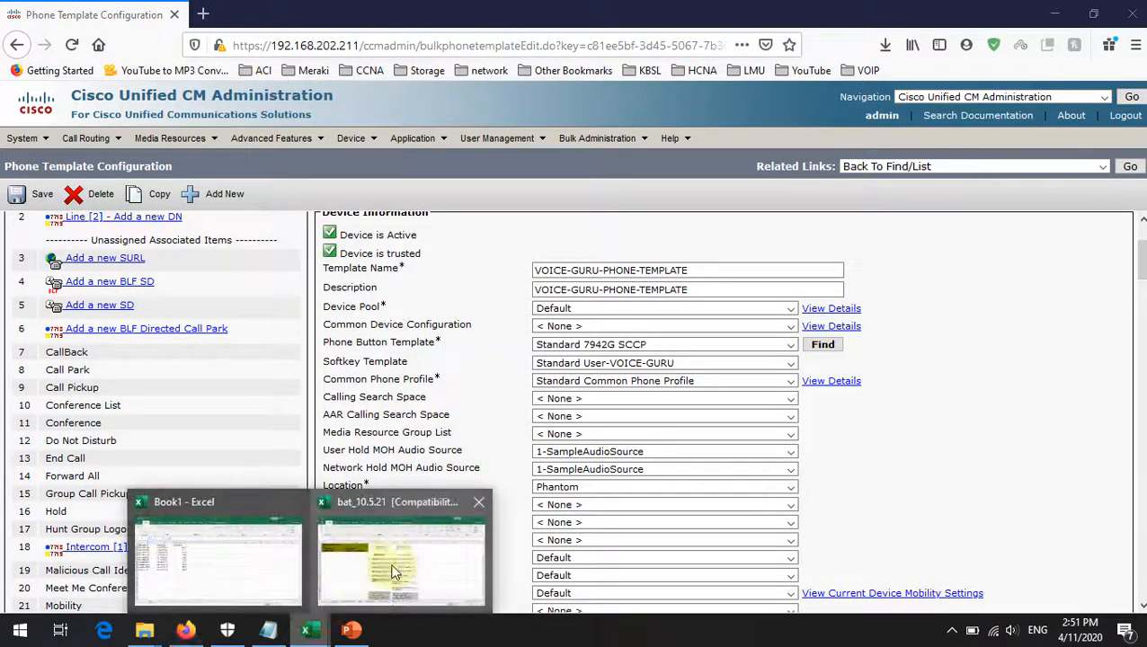
click(388, 559)
Step: Find and highlight Phone Button Template in the available Device Fields
click(501, 171)
click(501, 171)
click(500, 171)
click(501, 171)
click(402, 151)
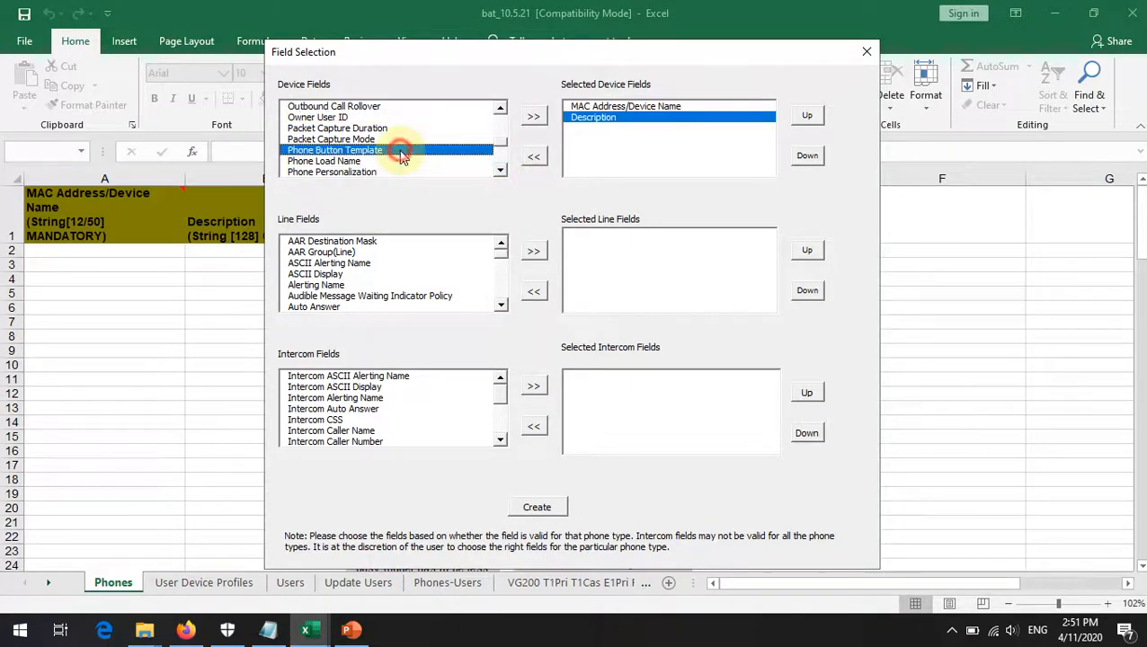
Step: Look through the remaining Device Fields and highlight Softkey Template
click(501, 171)
click(501, 171)
click(500, 171)
click(500, 170)
click(501, 170)
click(501, 171)
click(501, 171)
click(501, 171)
click(500, 171)
click(501, 171)
click(500, 171)
click(501, 171)
click(501, 171)
click(501, 171)
click(501, 171)
click(500, 171)
click(500, 171)
click(501, 170)
click(501, 171)
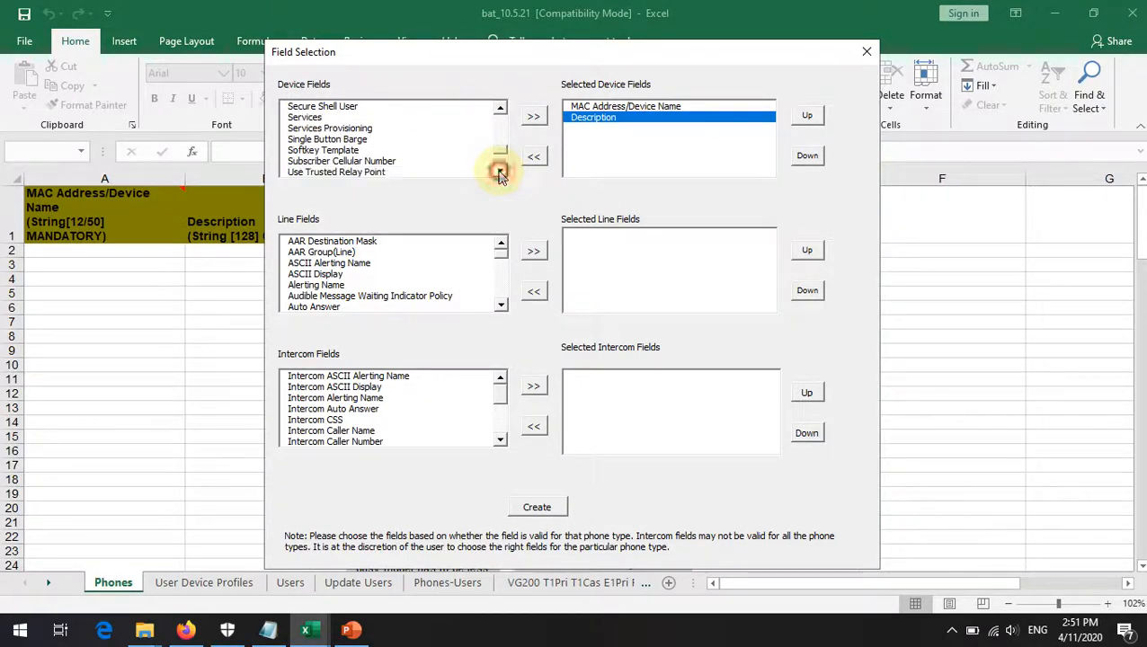
click(371, 149)
Step: Check the Softkey Template setting in Firefox, then add Softkey Template to the Selected Device Fields in Excel
click(185, 630)
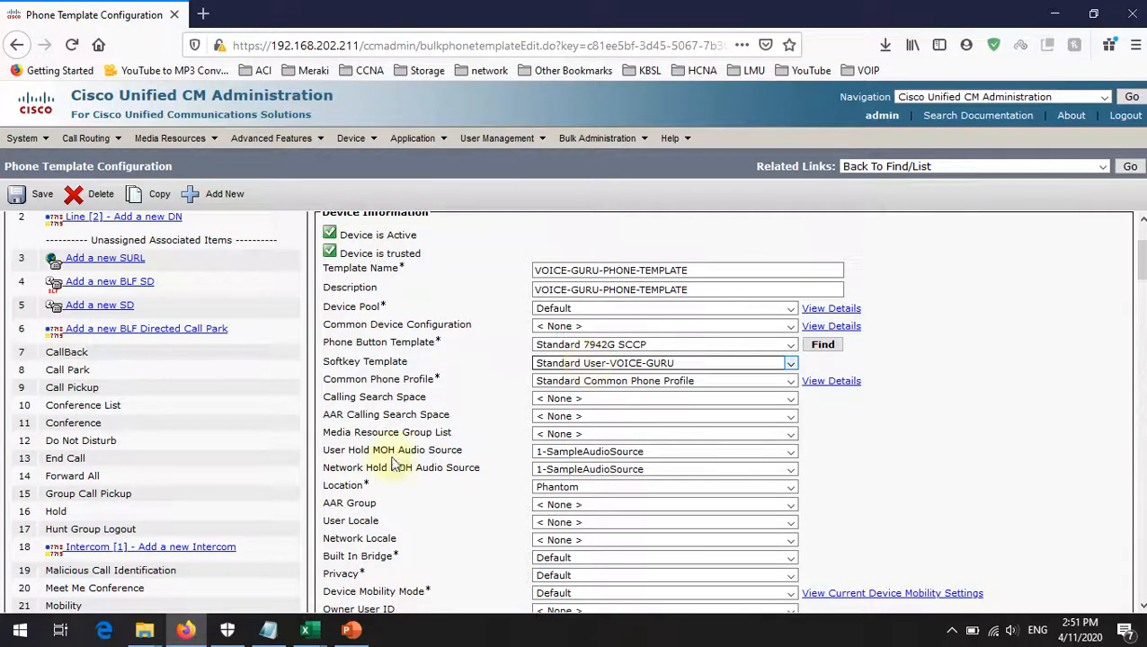
mouse_move(306, 630)
click(368, 521)
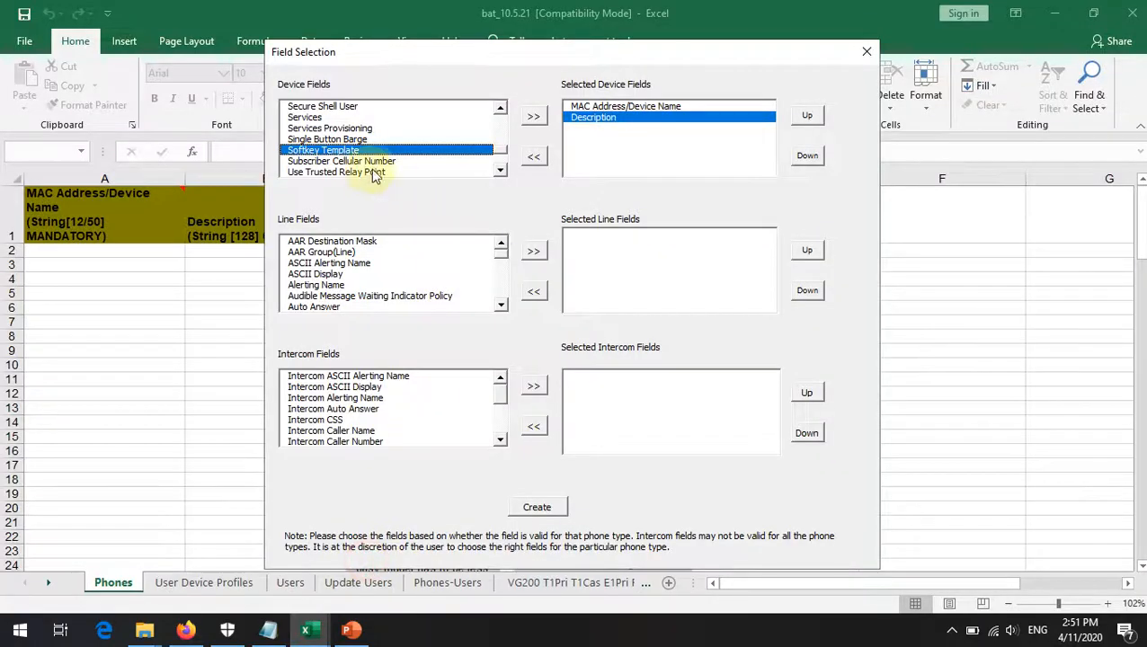
click(533, 116)
click(611, 129)
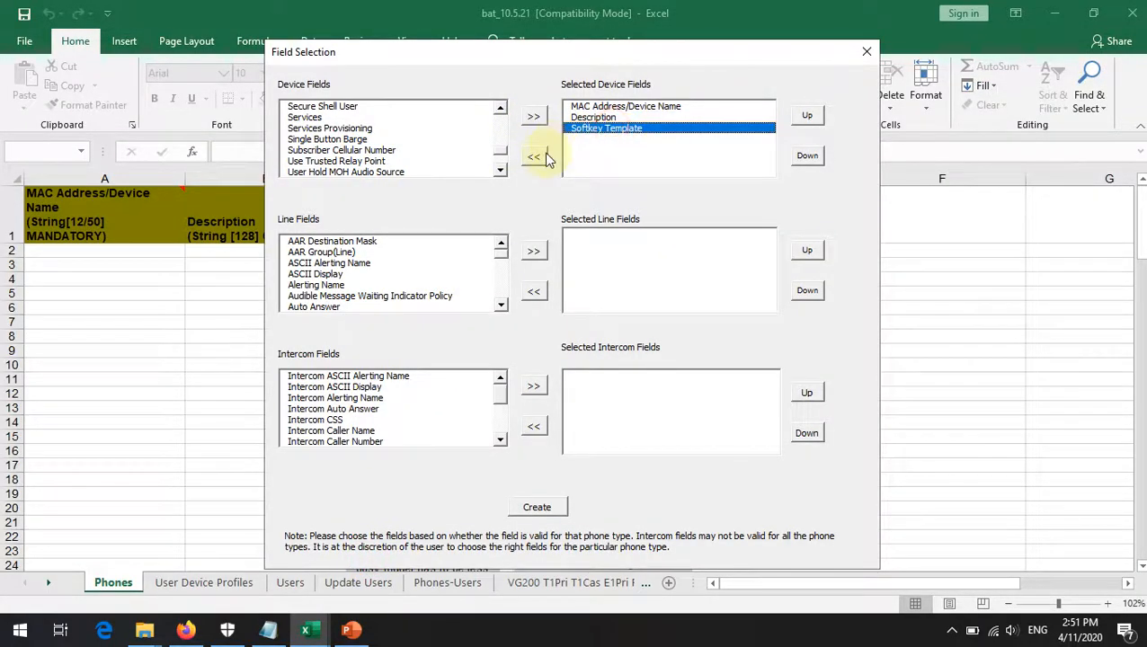
Step: Remove Softkey Template from the Selected Device Fields and highlight Device Pool among the available Device Fields
click(534, 157)
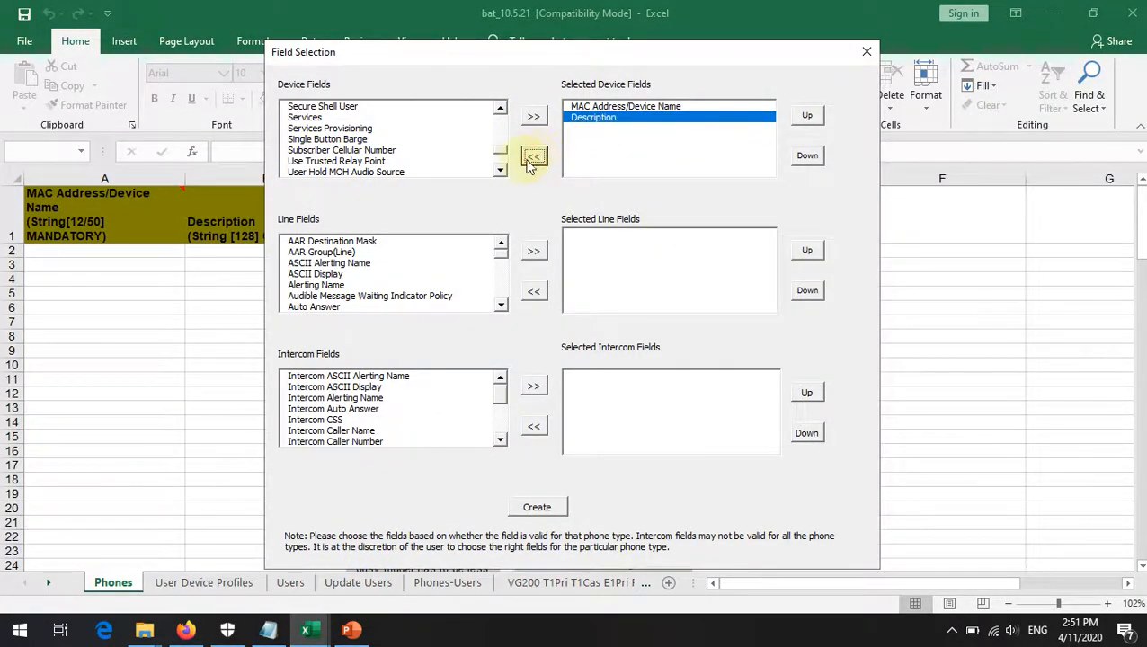
click(500, 171)
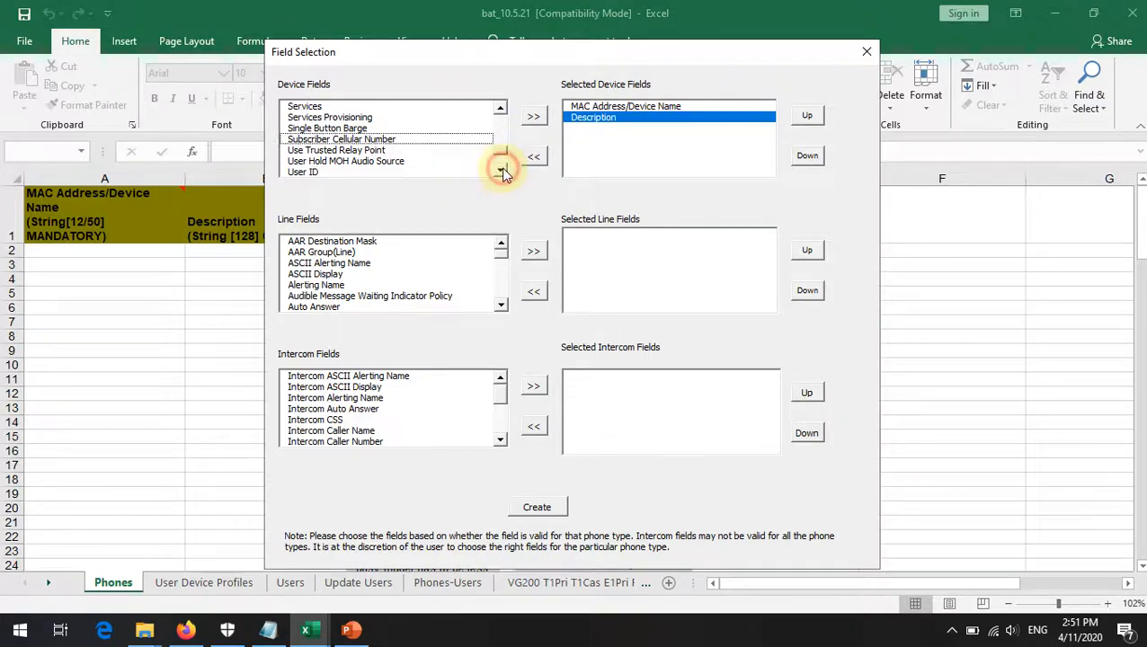
click(501, 171)
click(501, 171)
click(501, 171)
click(500, 171)
click(501, 171)
click(501, 170)
click(501, 171)
click(501, 171)
click(501, 171)
click(501, 171)
click(501, 170)
click(501, 171)
click(500, 171)
click(501, 170)
click(501, 171)
click(501, 170)
click(501, 170)
click(501, 171)
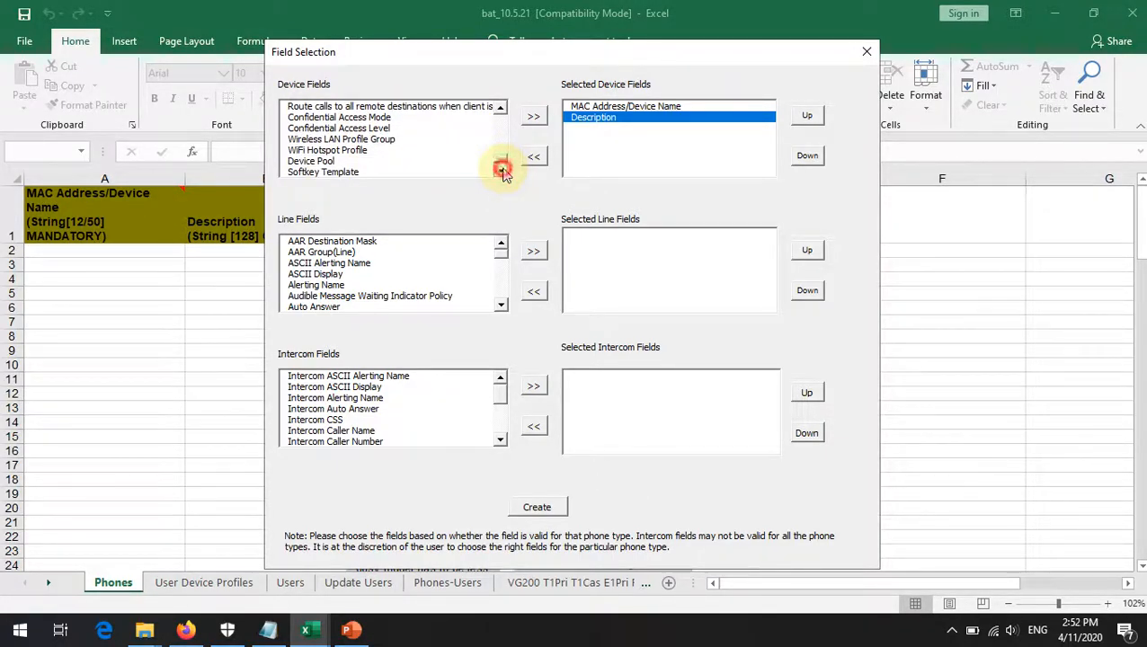
click(346, 161)
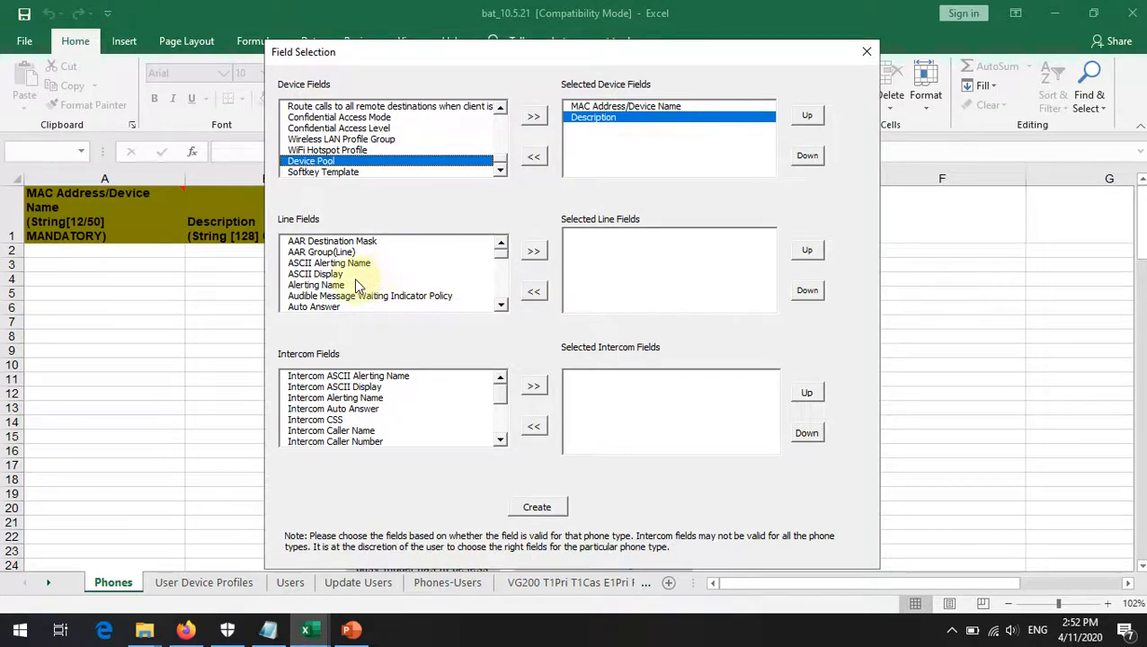
Step: Switch to Firefox and open the template of the first line from the VOICE-GURU phone template
click(196, 629)
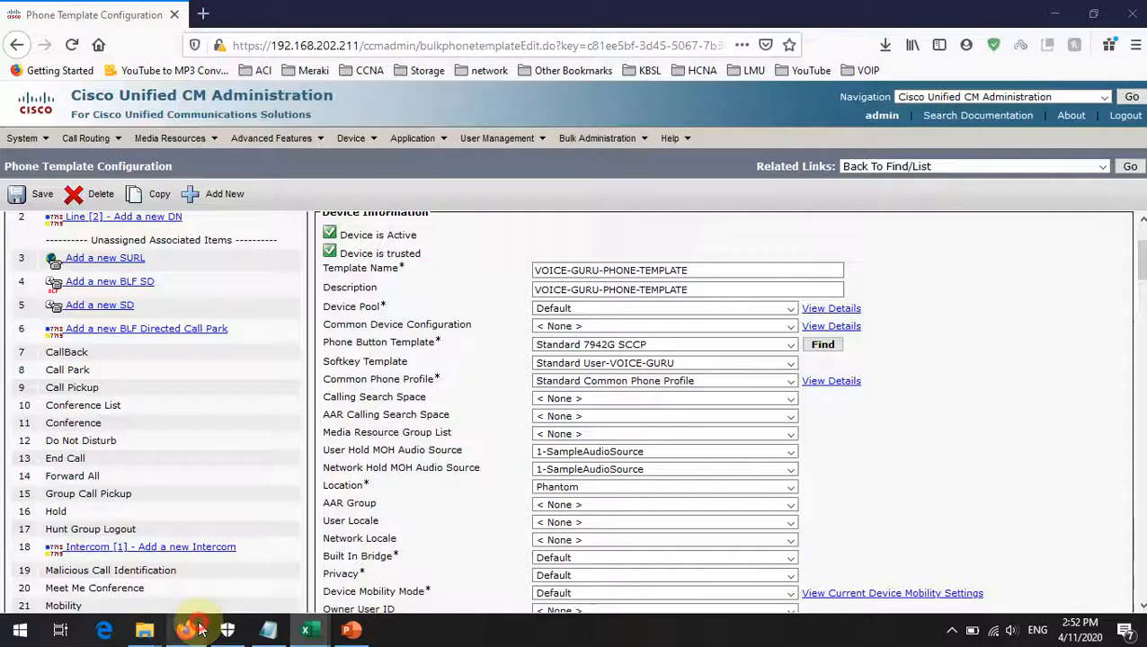
scroll(179, 289, up, 3)
click(177, 330)
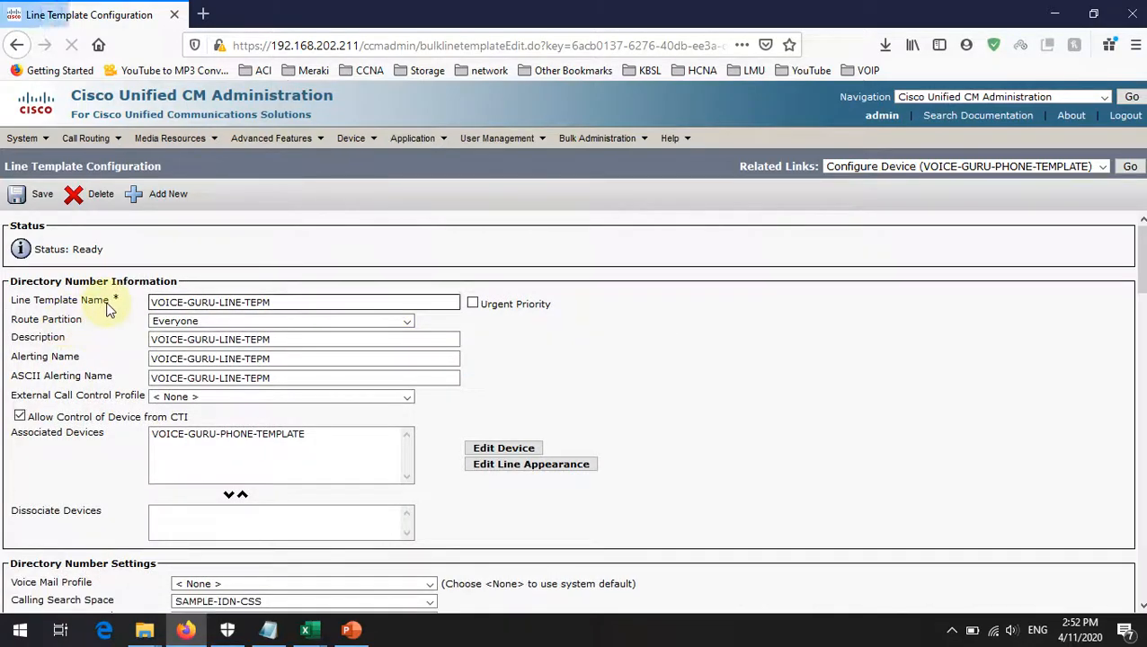
Step: Point out the Line Template Name, Alerting Name and ASCII Alerting Name labels under Directory Number Information
drag(39, 307, 117, 307)
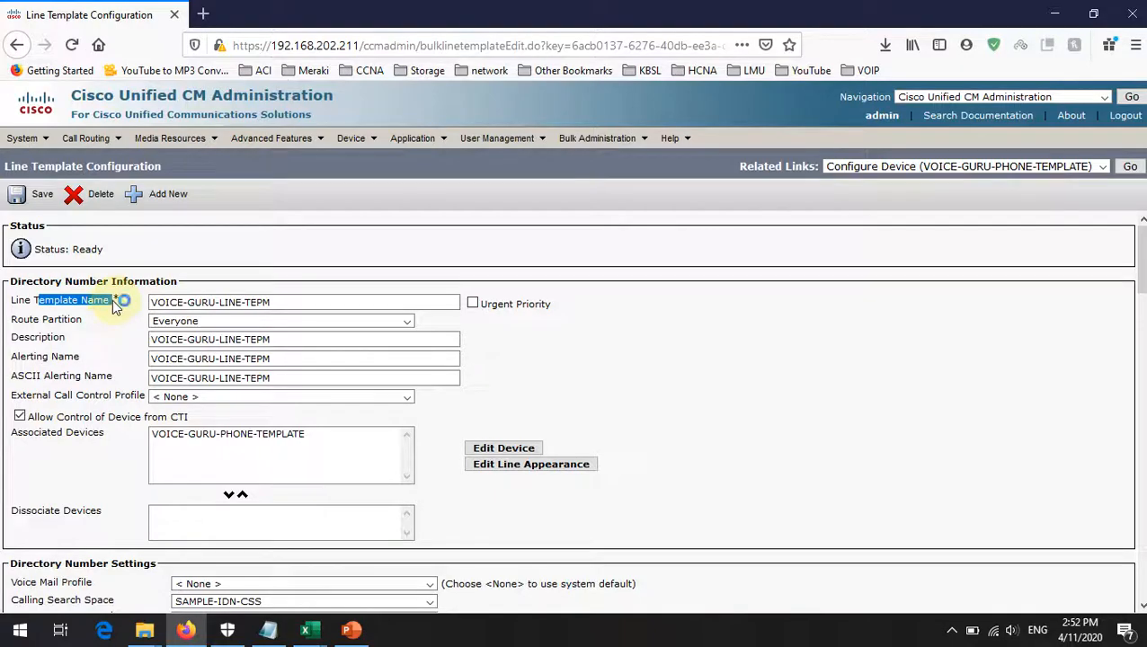
drag(88, 320, 26, 359)
click(73, 360)
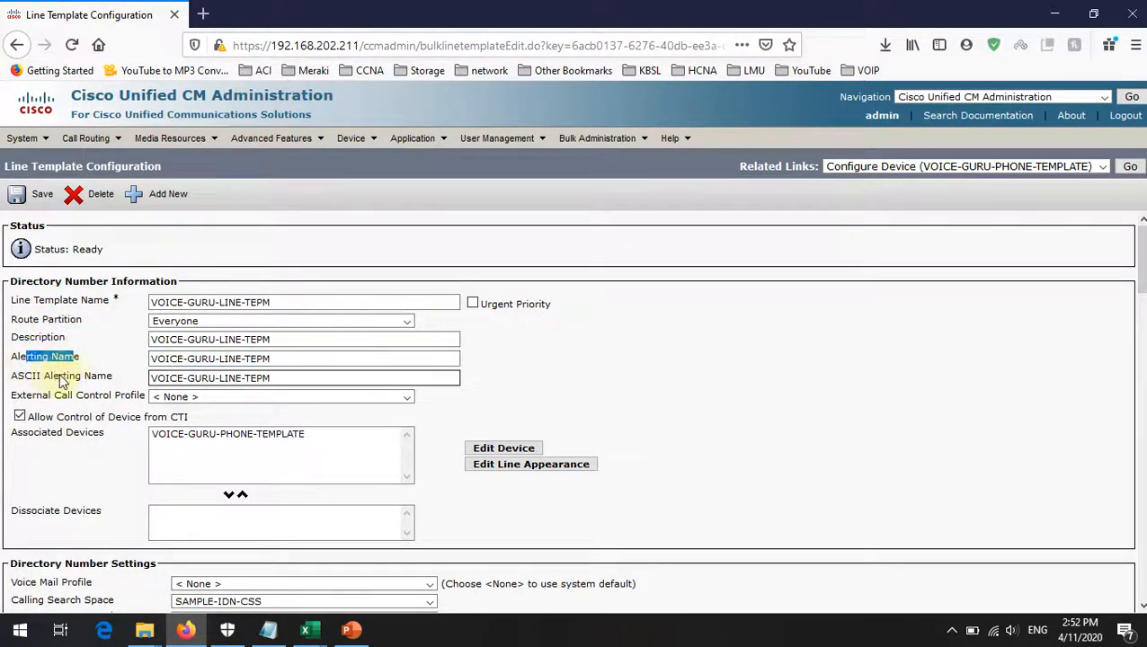
drag(114, 379, 33, 379)
Step: Review the Line 1 device settings, including Display, ASCII Display and Line Text Label, and the call settings below them
scroll(162, 335, down, 4)
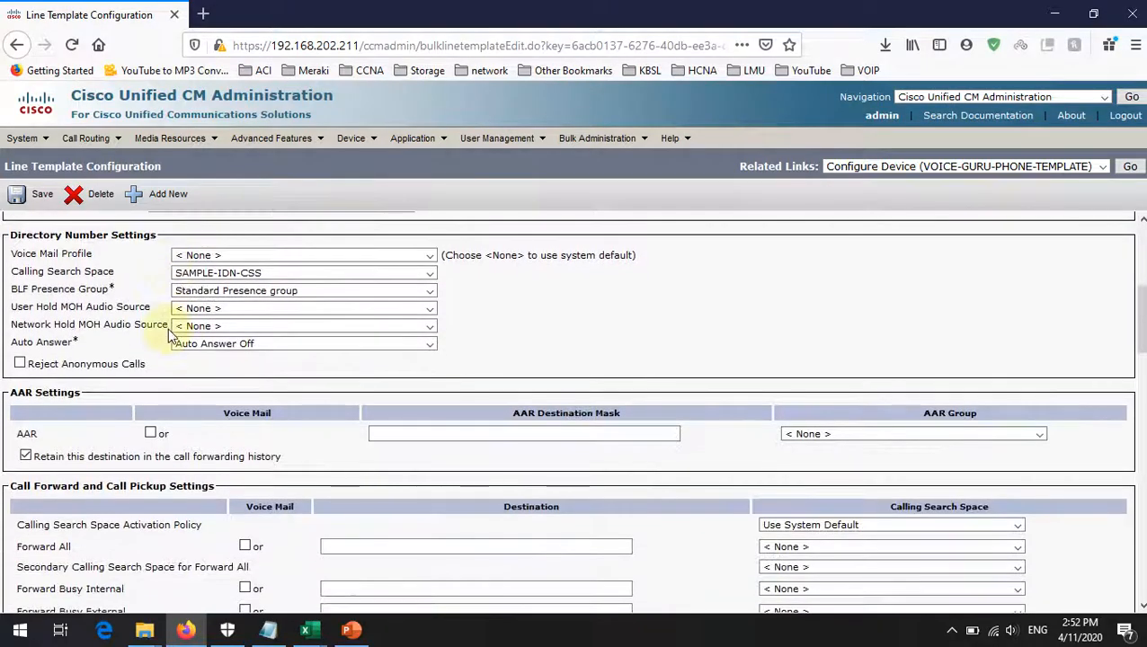
scroll(289, 273, down, 12)
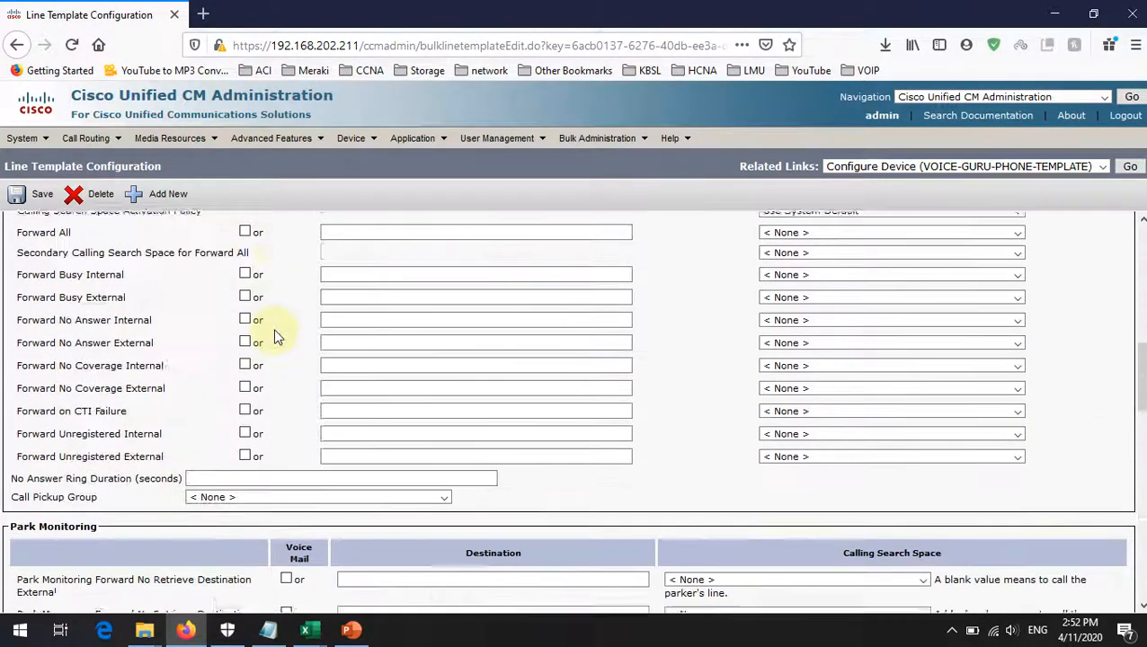
scroll(275, 331, up, 1)
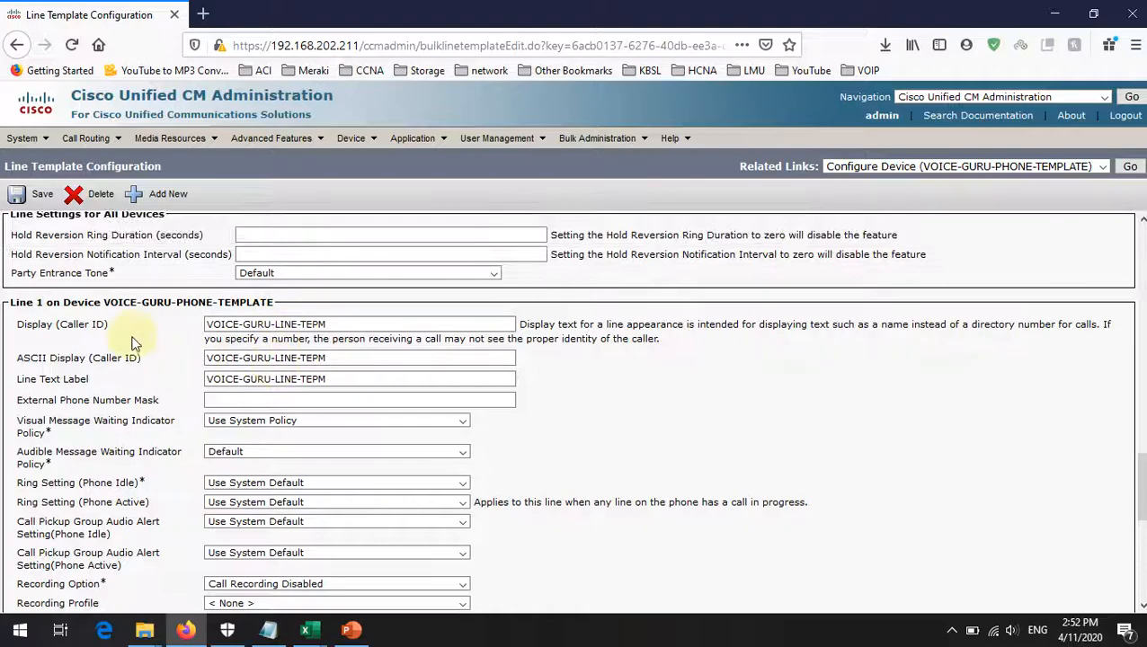
drag(130, 325, 32, 330)
drag(157, 358, 28, 384)
click(115, 384)
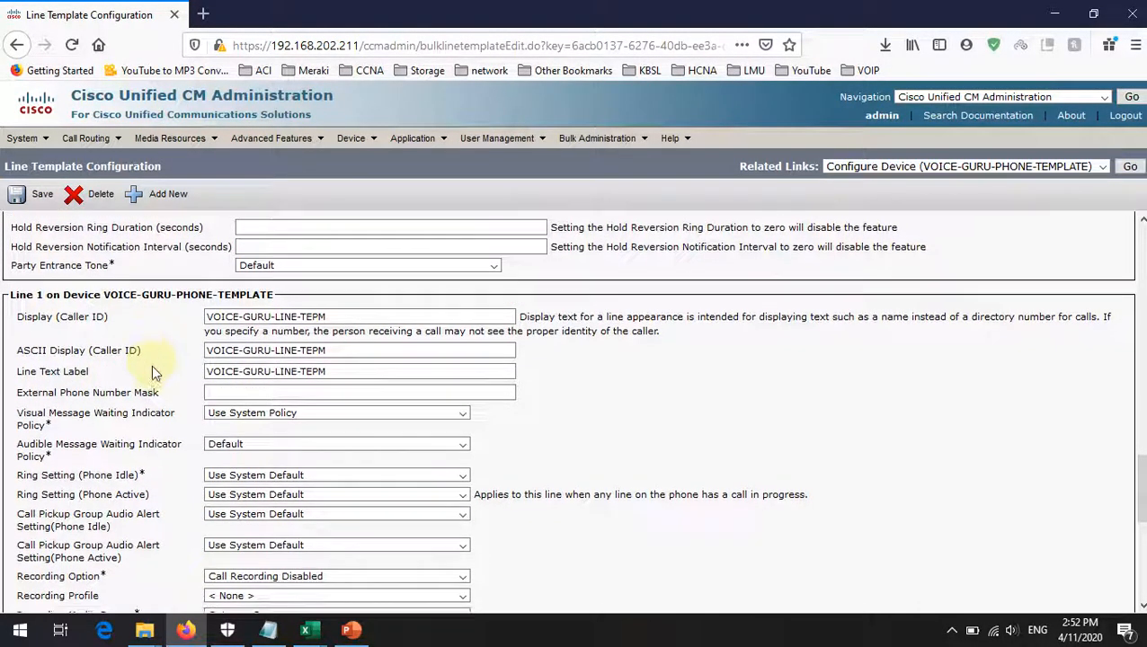
scroll(149, 369, down, 5)
scroll(153, 365, down, 3)
scroll(154, 364, up, 8)
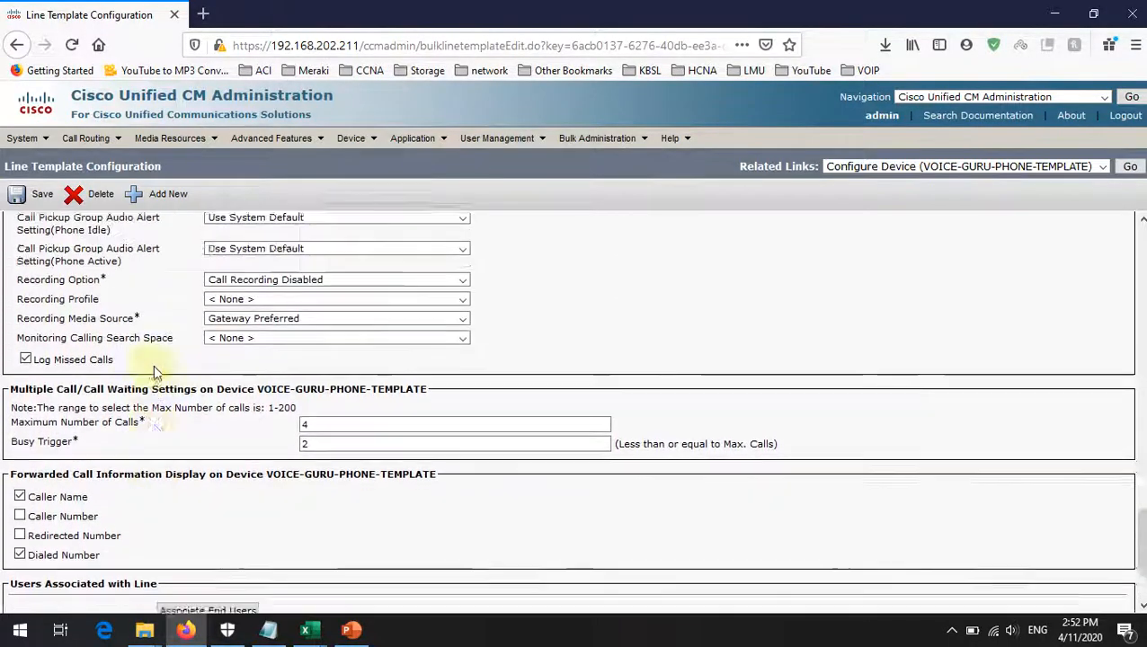
Step: Review the line template's Description, Alerting Name and ASCII Alerting Name values and its Calling Search Space setting
scroll(284, 387, up, 20)
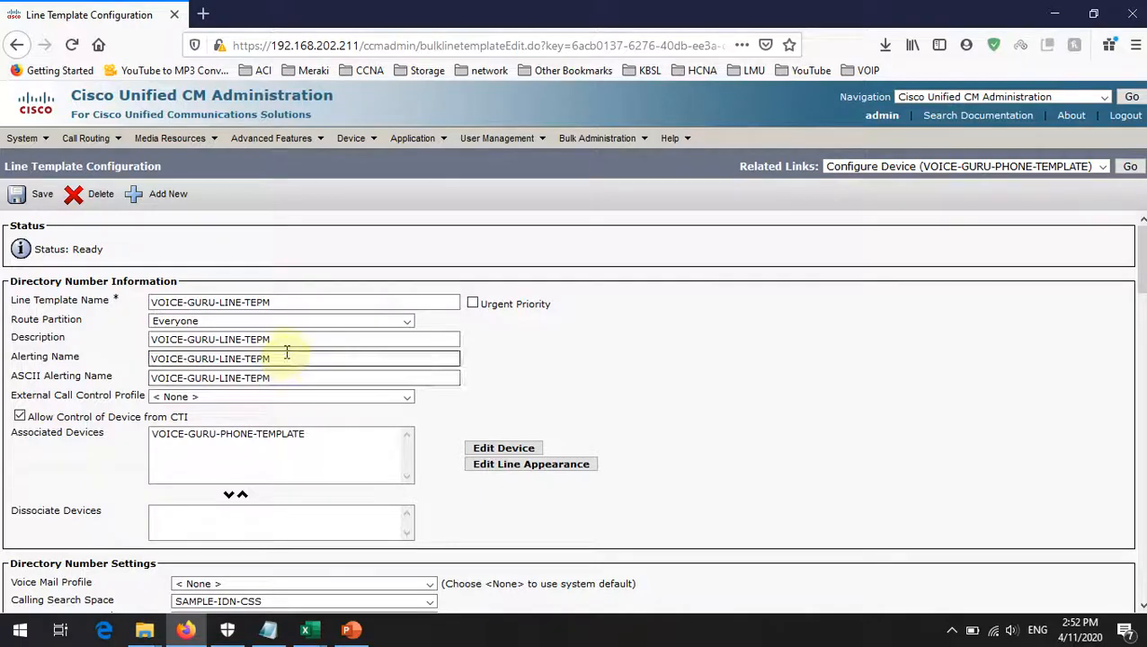
drag(290, 339, 130, 373)
click(567, 378)
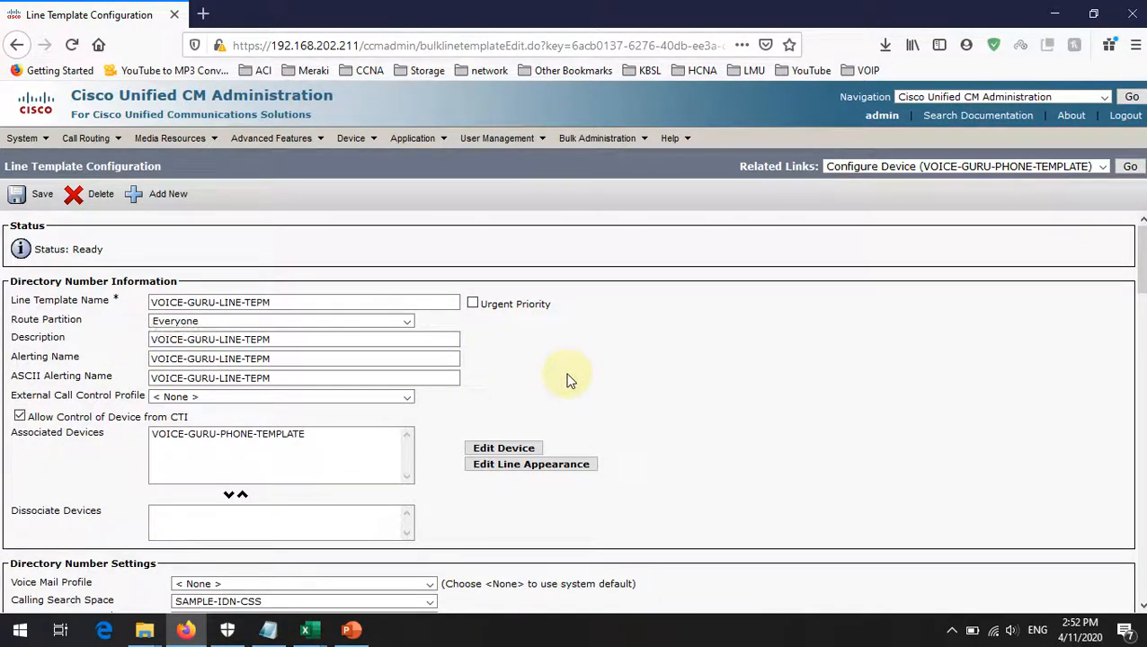
click(276, 377)
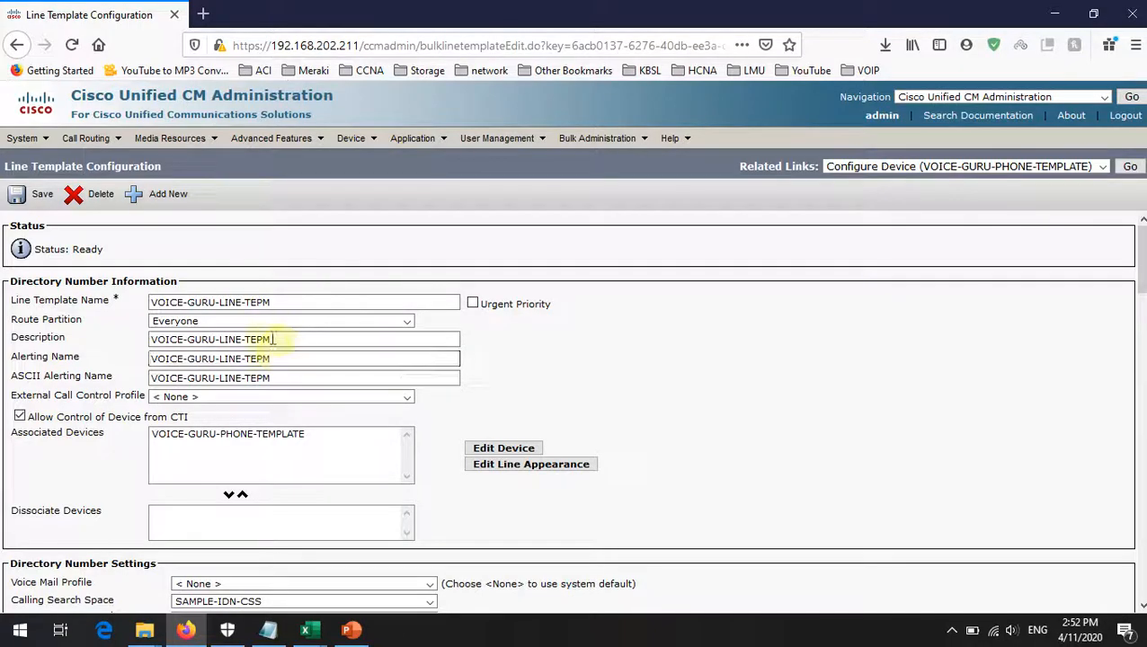
scroll(217, 333, down, 3)
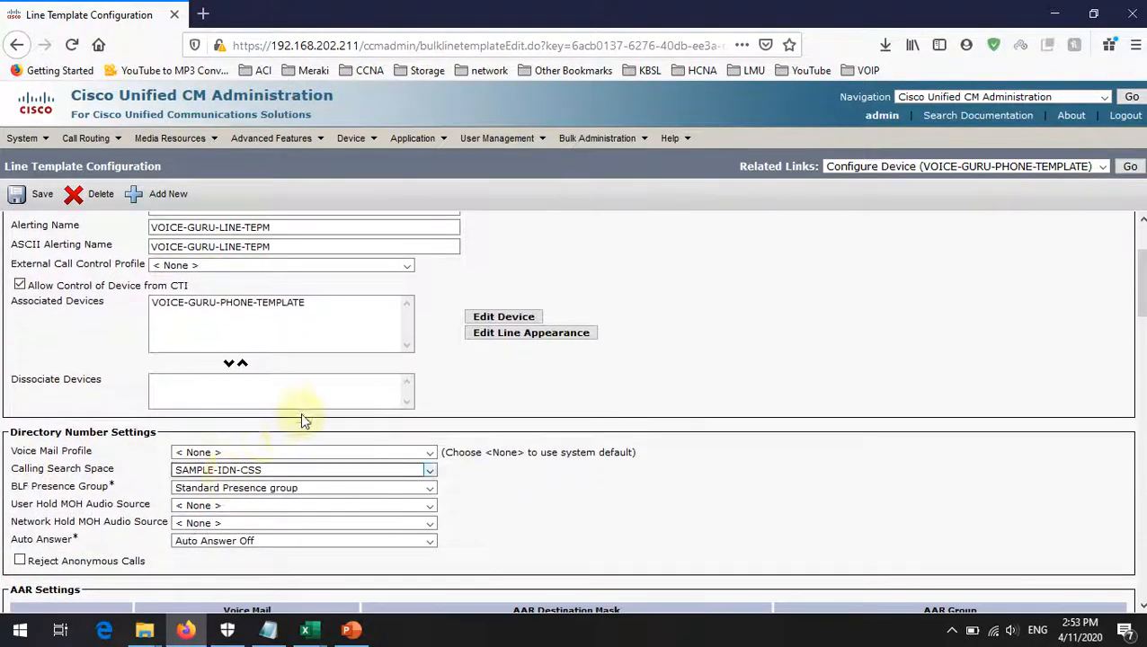
scroll(300, 417, up, 3)
Step: Return to the bat_10.5.21 workbook in Excel and add ASCII Alerting Name, ASCII Display and Alerting Name to the Selected Line Fields
mouse_move(309, 629)
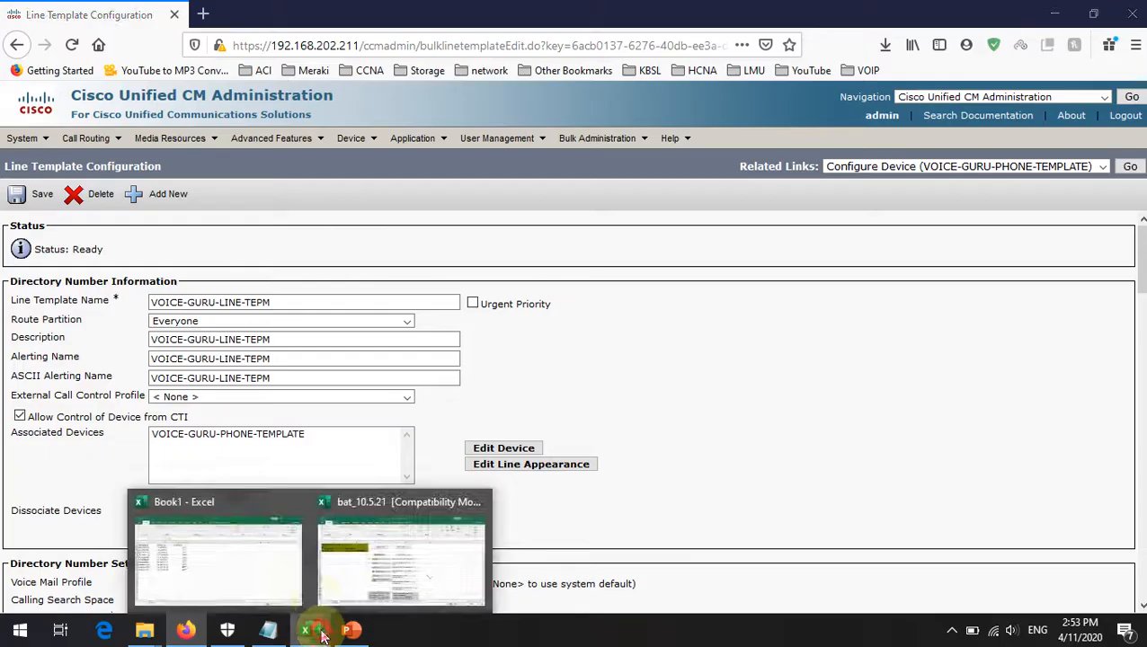
click(377, 558)
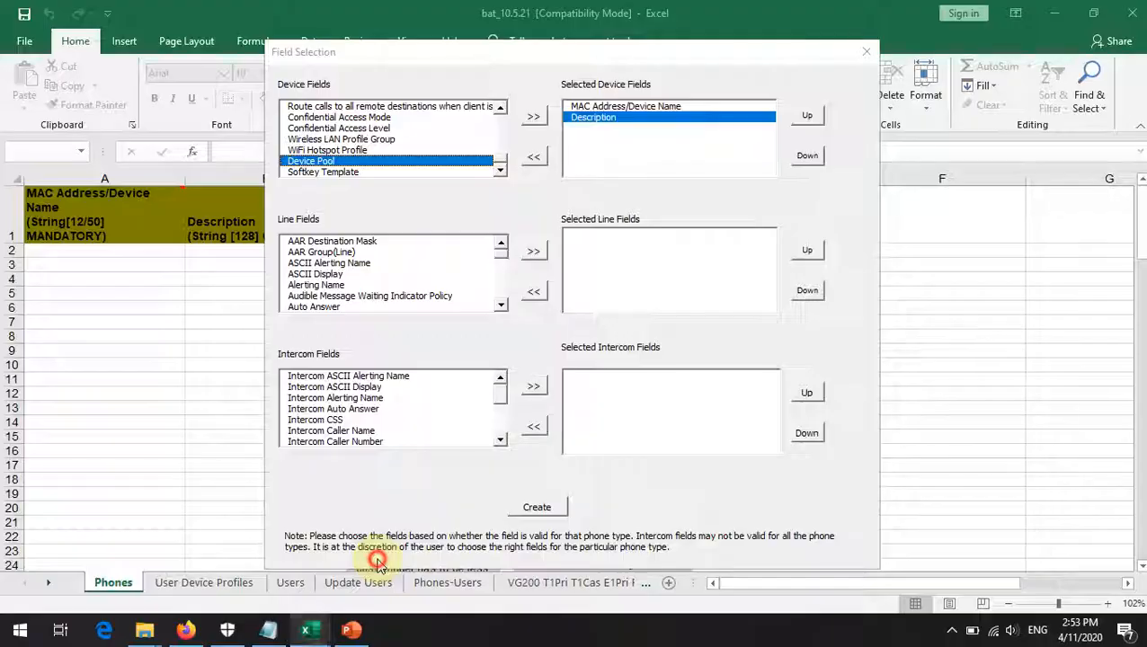
click(334, 264)
click(532, 252)
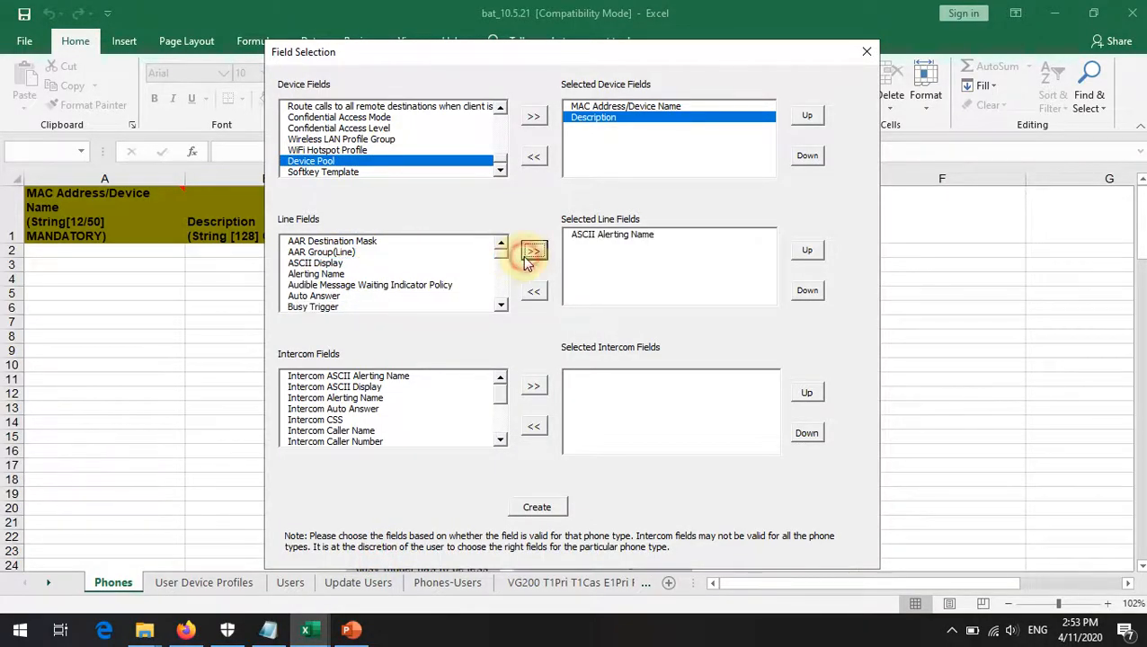
click(335, 262)
click(533, 253)
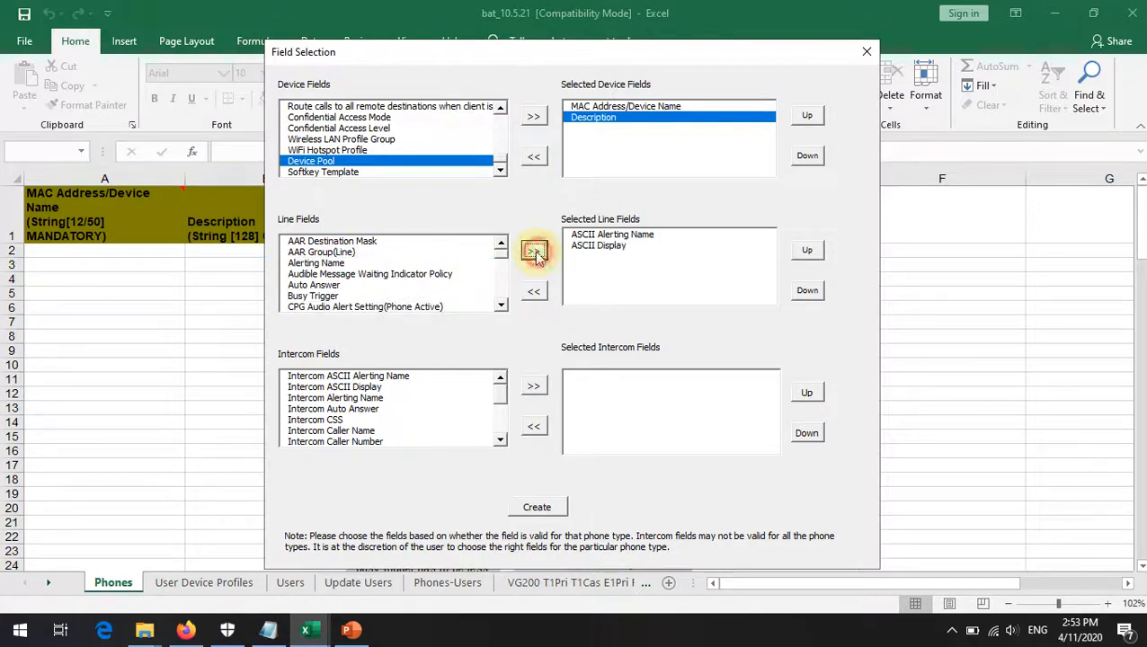
click(535, 254)
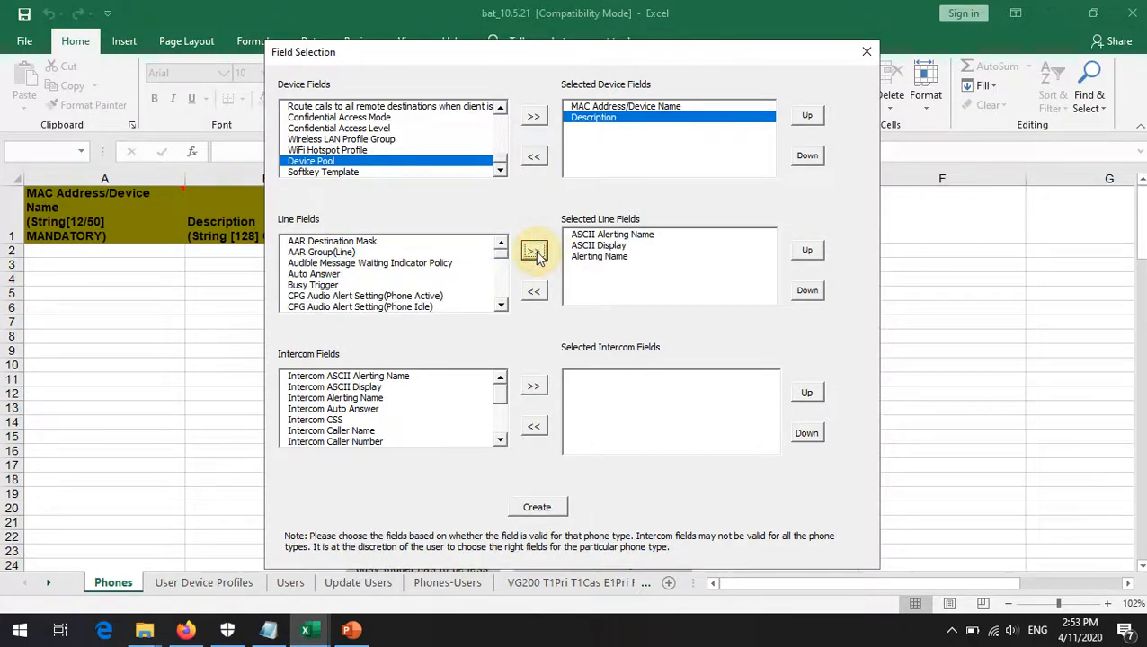
Step: Add Directory Number and Display to the Selected Line Fields
click(501, 308)
click(501, 307)
click(501, 307)
click(501, 308)
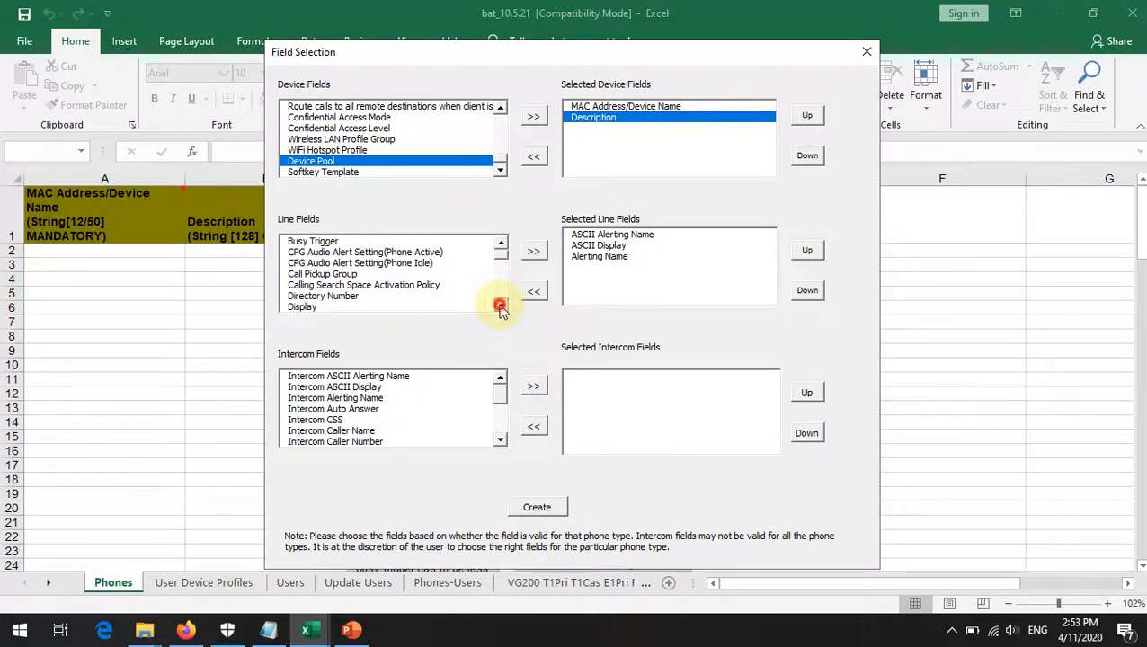
click(350, 296)
click(534, 252)
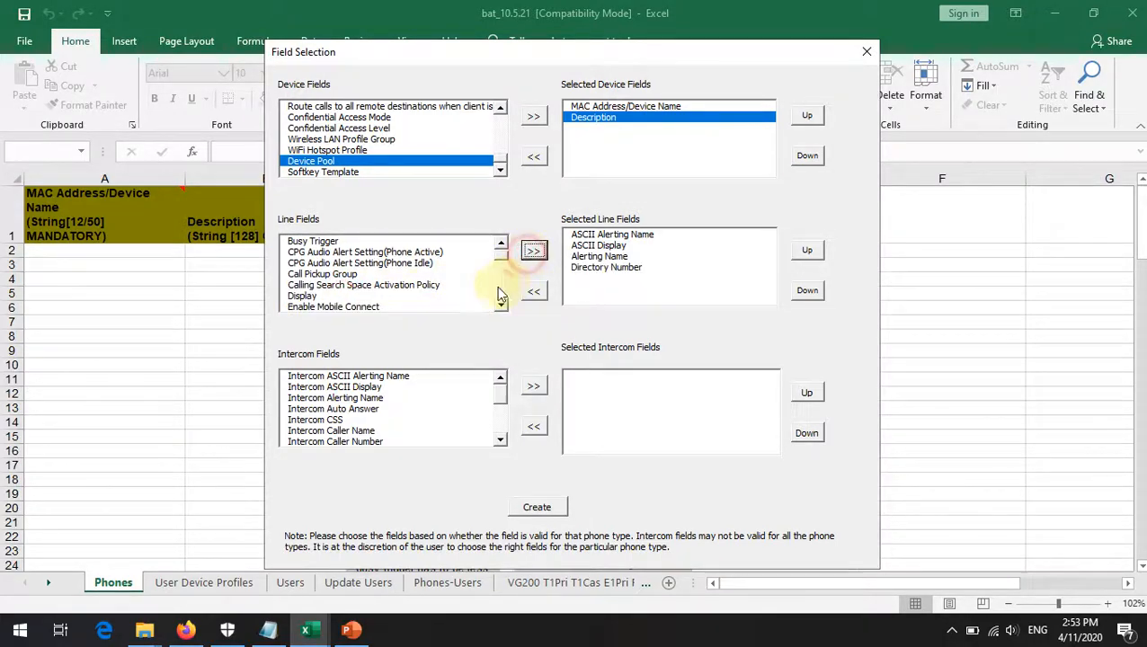
click(371, 297)
click(534, 252)
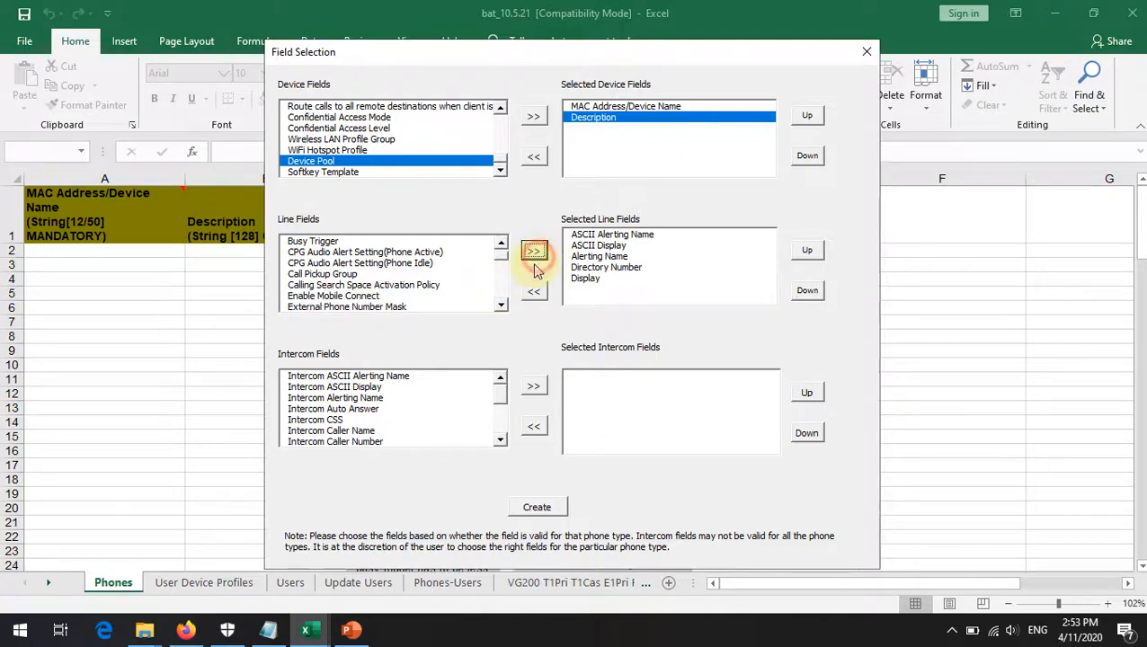
Step: Find and highlight Forward All CSS in the available Line Fields
click(501, 307)
click(501, 308)
click(501, 307)
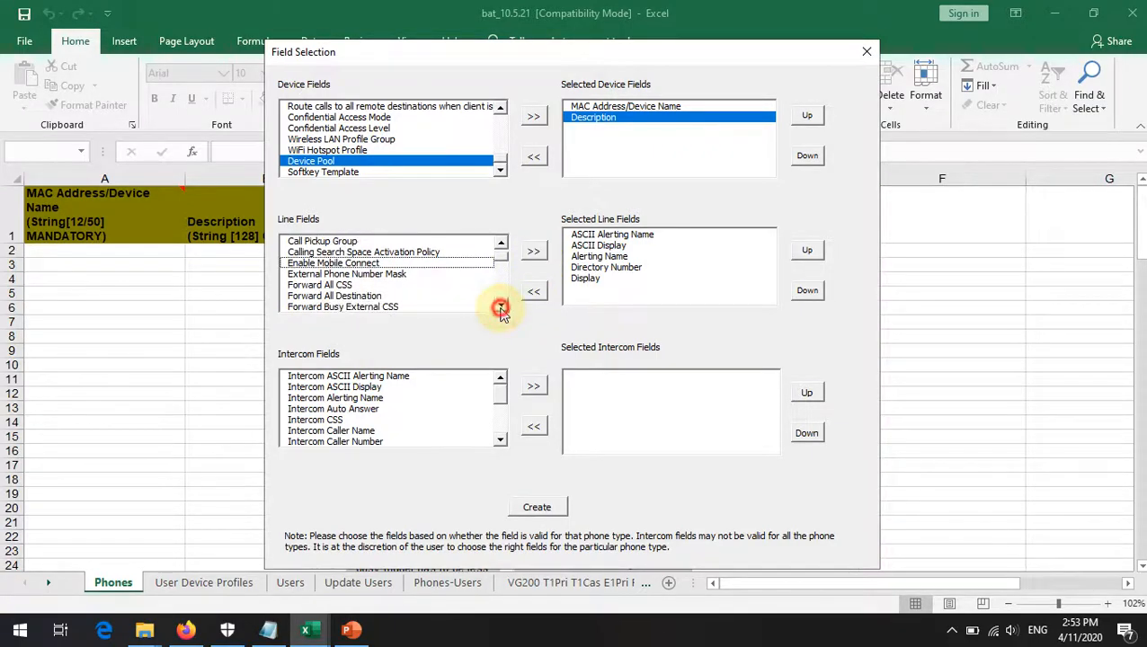
click(333, 287)
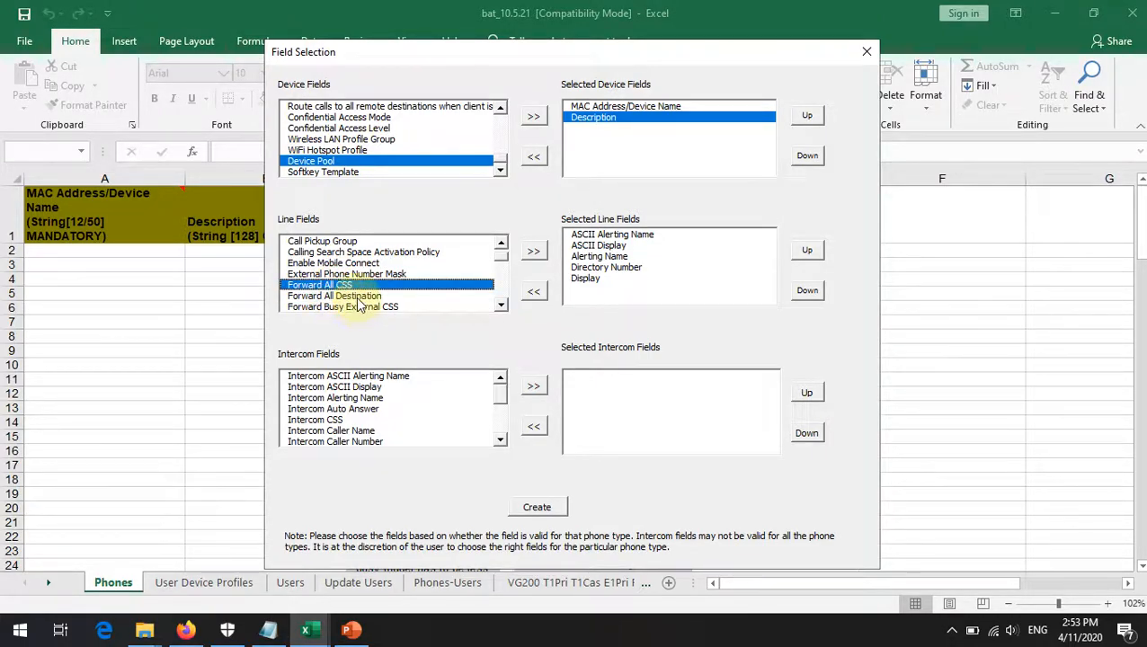
Step: Find Line CSS past the call forwarding entries and add it to the Selected Line Fields
click(501, 306)
click(501, 307)
click(501, 307)
click(501, 306)
click(501, 306)
click(501, 306)
click(500, 307)
click(501, 307)
click(501, 306)
click(501, 307)
click(501, 307)
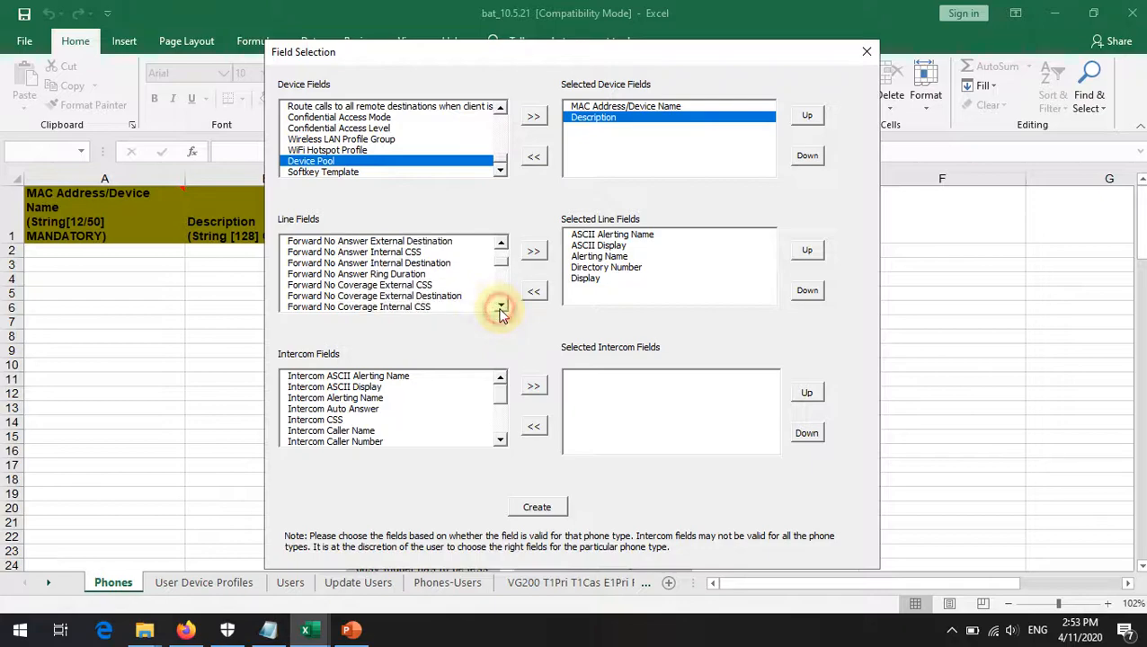
click(501, 307)
click(500, 306)
click(501, 306)
click(501, 306)
click(500, 307)
click(501, 306)
click(500, 307)
click(501, 306)
click(501, 307)
click(501, 307)
click(501, 307)
click(501, 307)
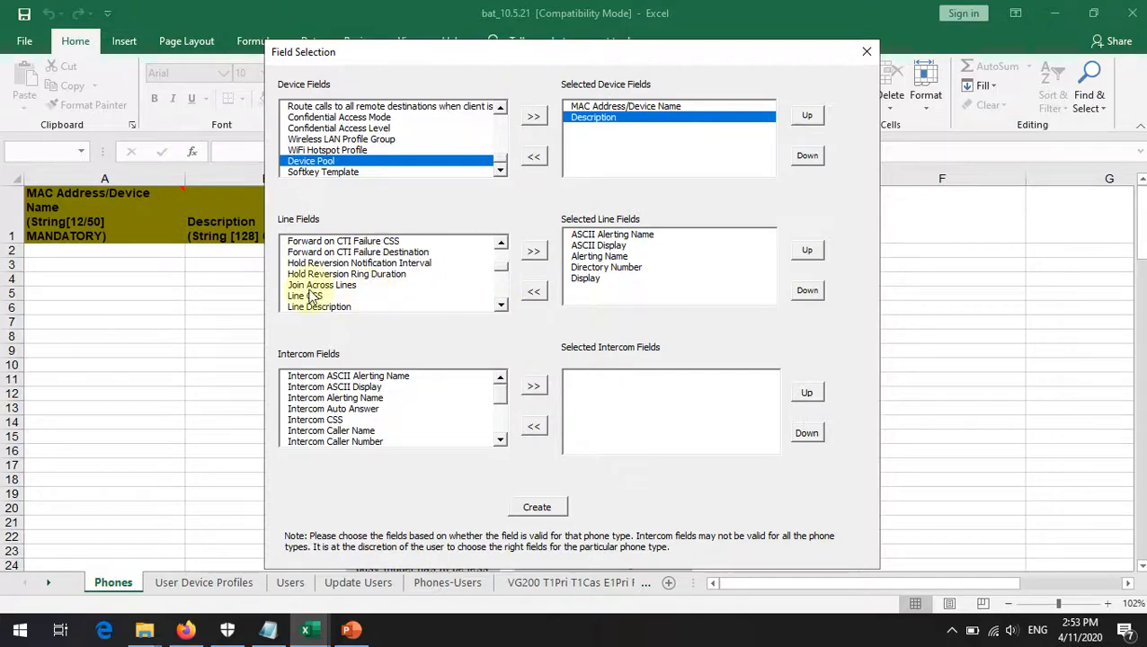
click(412, 296)
click(533, 250)
Step: Add Line Description and Line Text Label to the Selected Line Fields
click(411, 296)
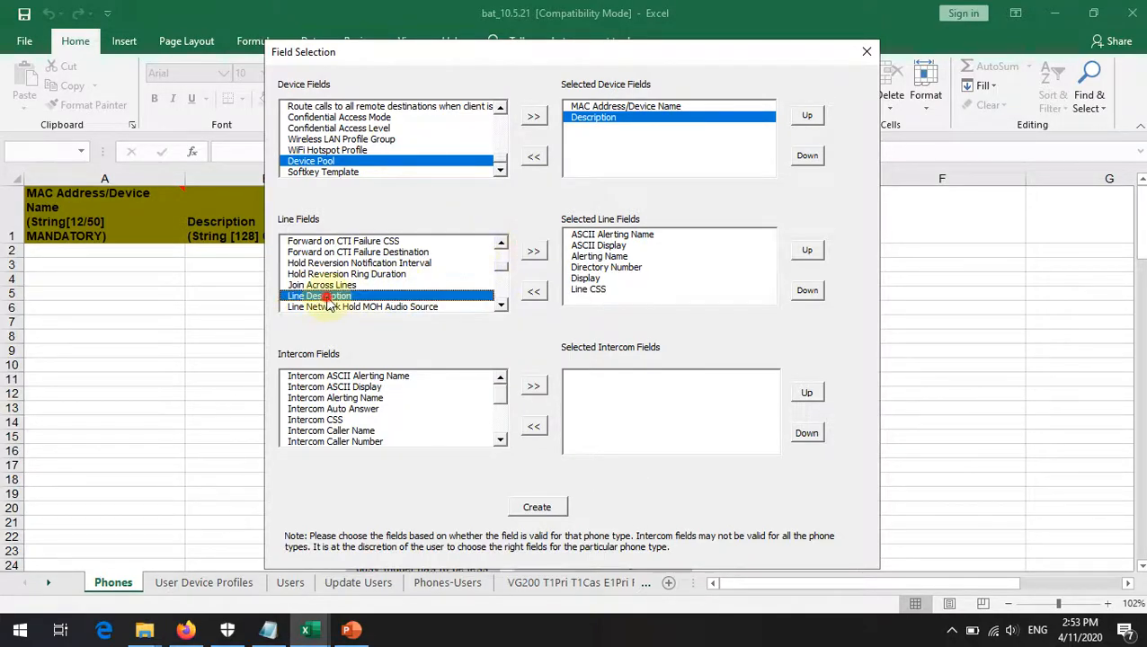
click(534, 250)
click(501, 306)
click(501, 307)
click(382, 296)
click(534, 251)
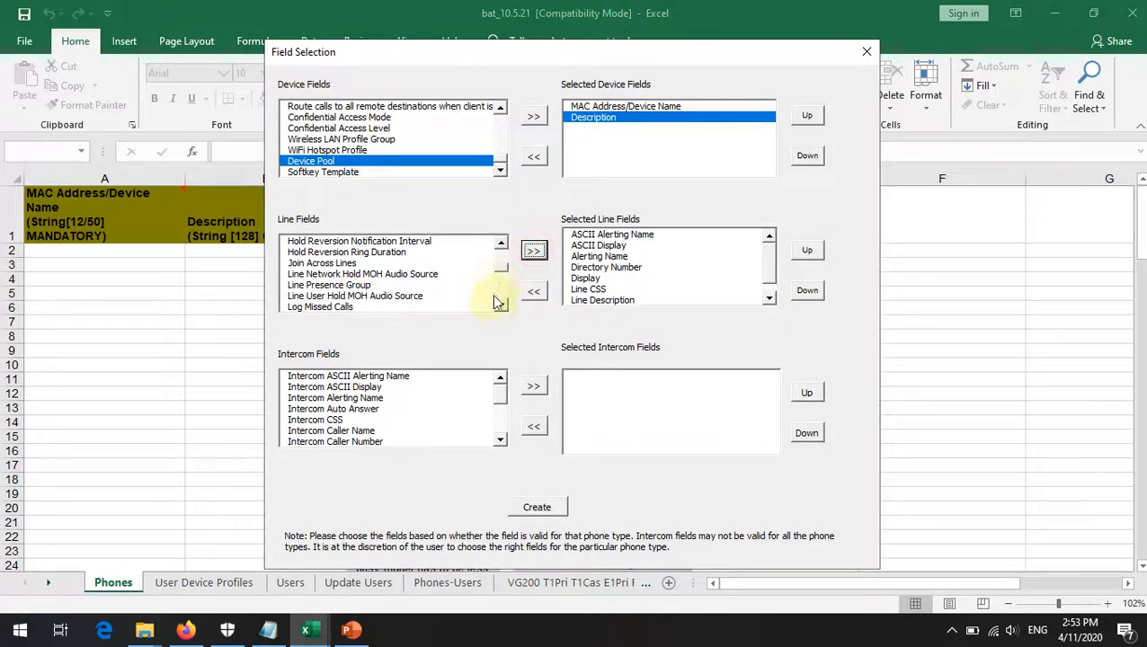
Step: Find Route Partition in the available Line Fields and add it to the Selected Line Fields
click(500, 308)
click(501, 308)
click(501, 309)
click(501, 308)
click(501, 308)
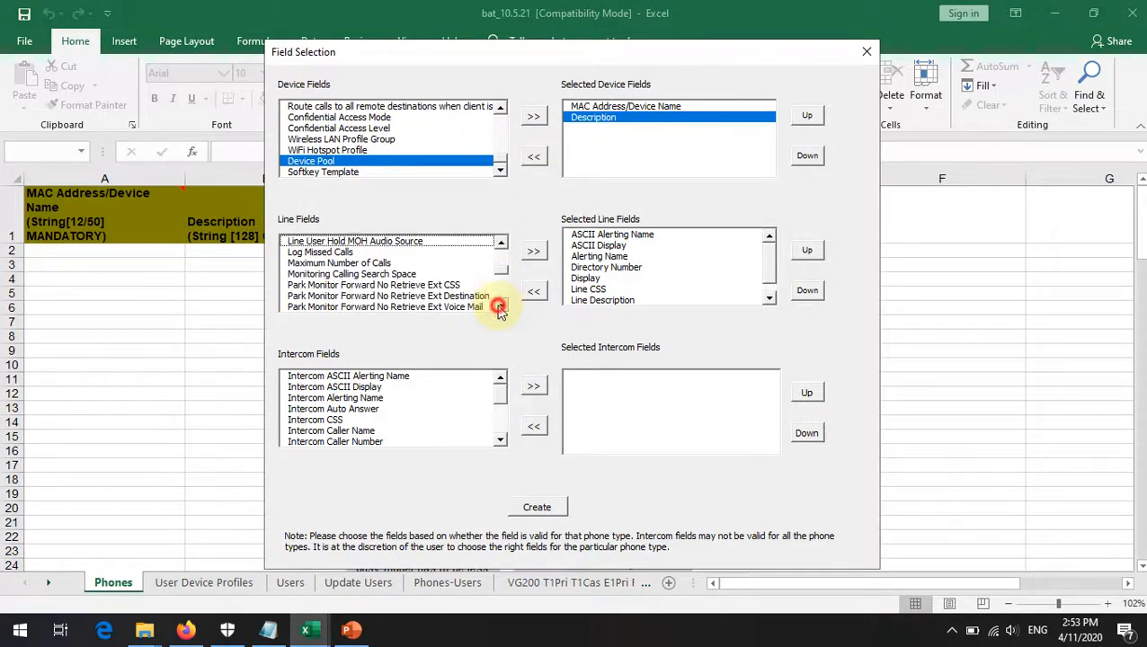
click(501, 309)
click(501, 309)
click(500, 308)
click(501, 308)
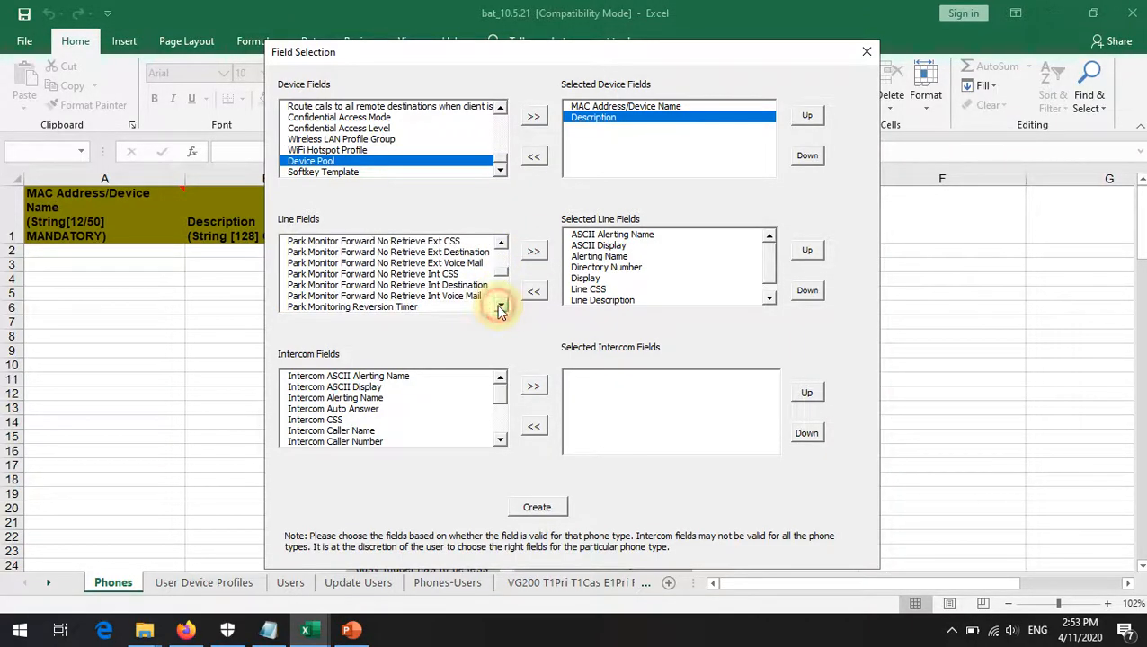
click(500, 309)
click(500, 308)
click(501, 309)
click(501, 308)
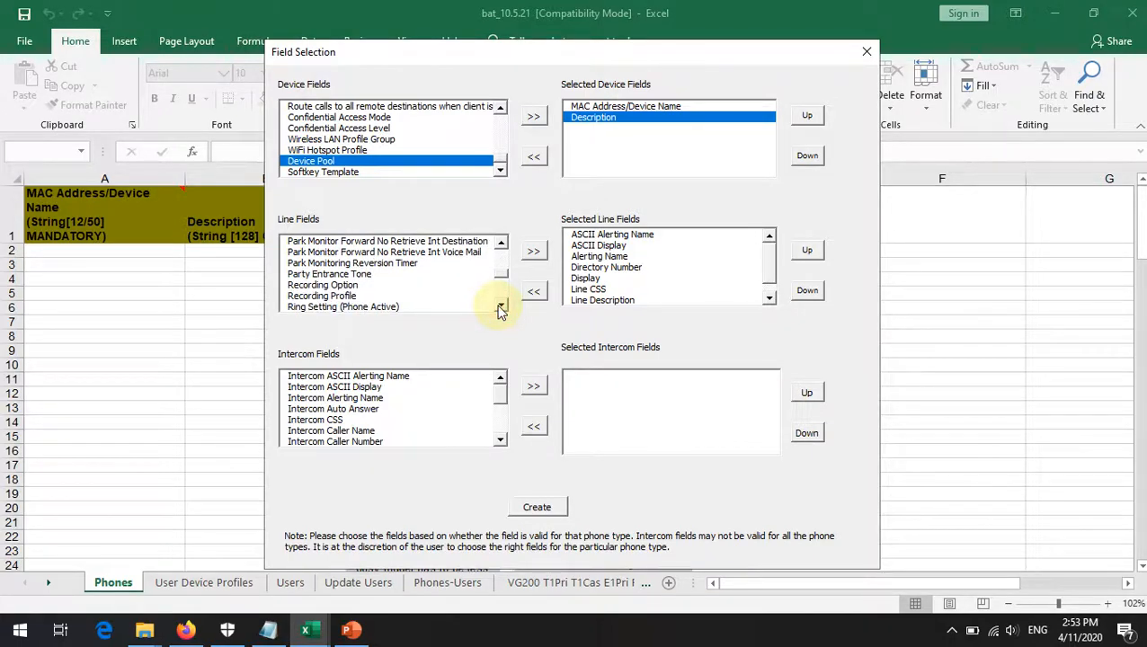
click(501, 308)
click(501, 308)
click(501, 308)
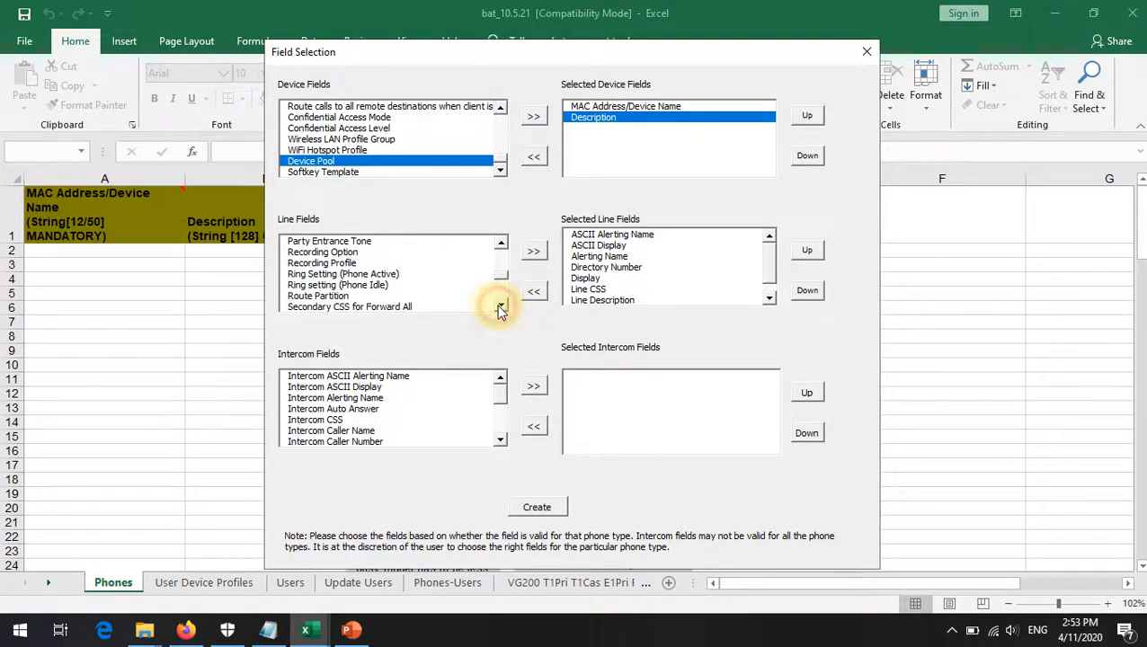
click(333, 297)
click(534, 252)
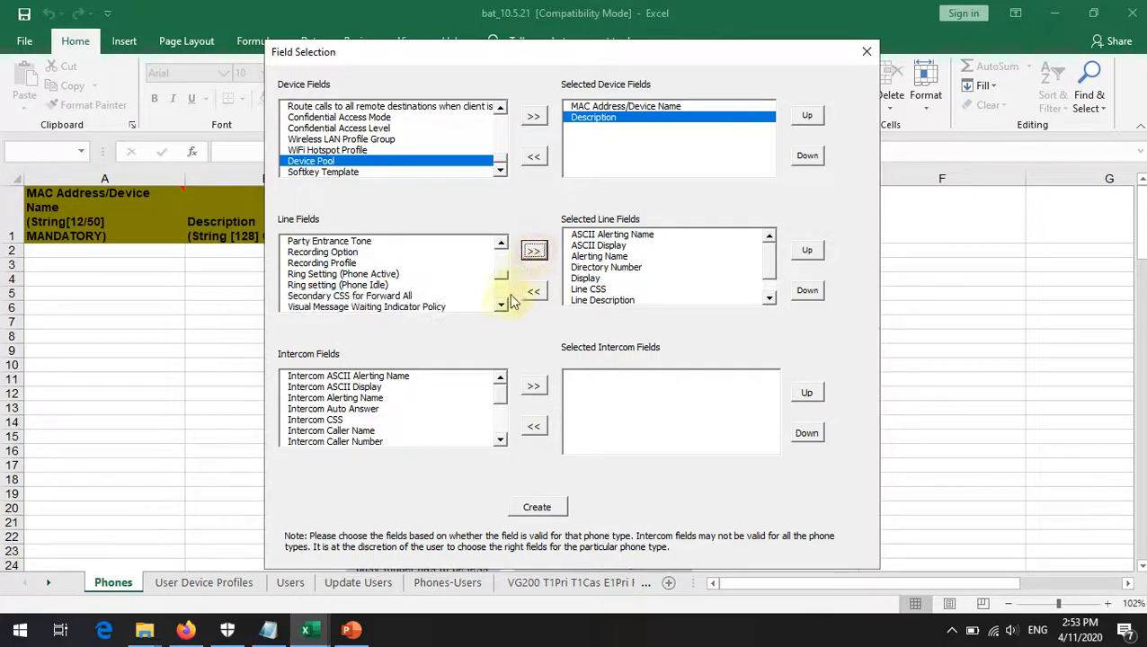
Step: Remove Route Partition from the Selected Line Fields
click(501, 308)
click(501, 308)
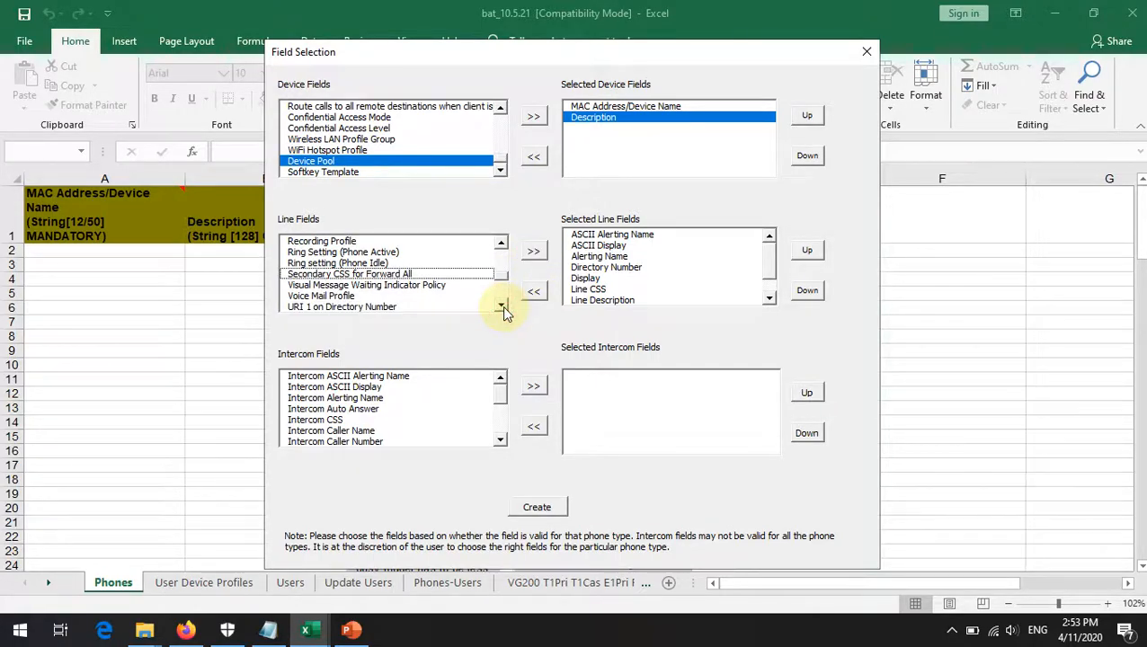
click(767, 269)
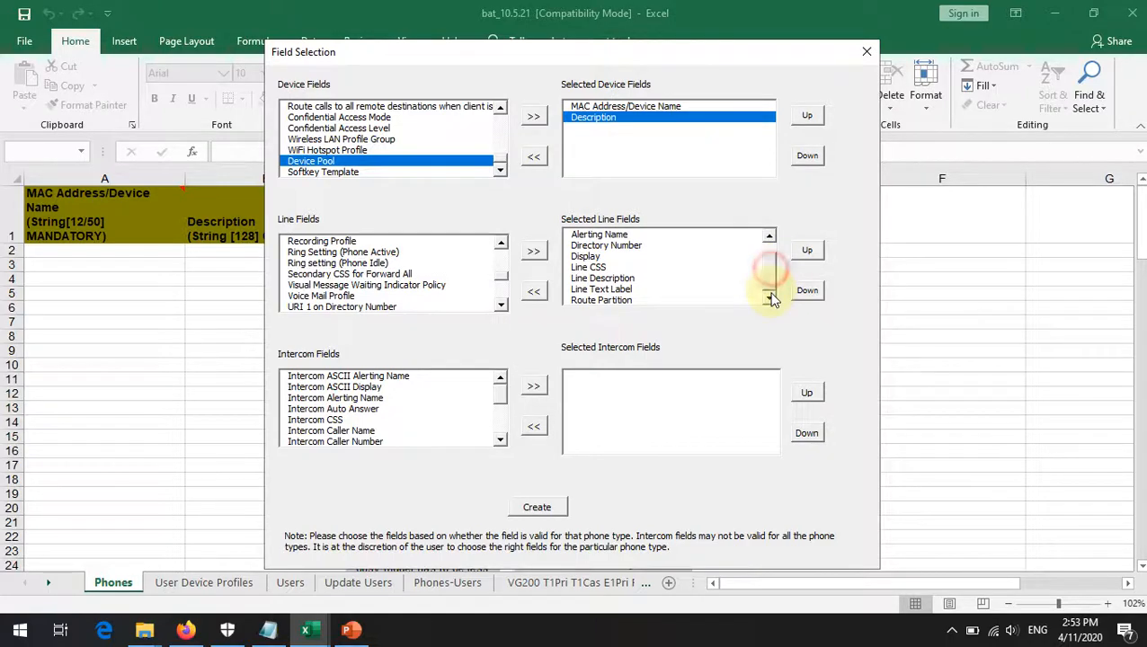
click(619, 301)
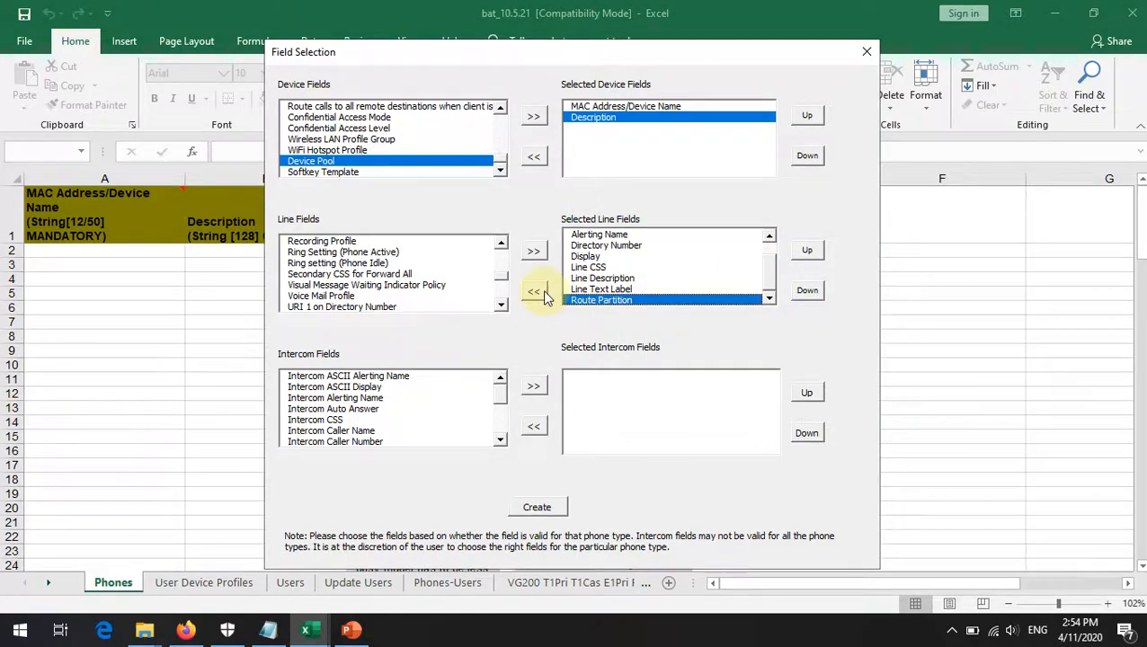
click(534, 293)
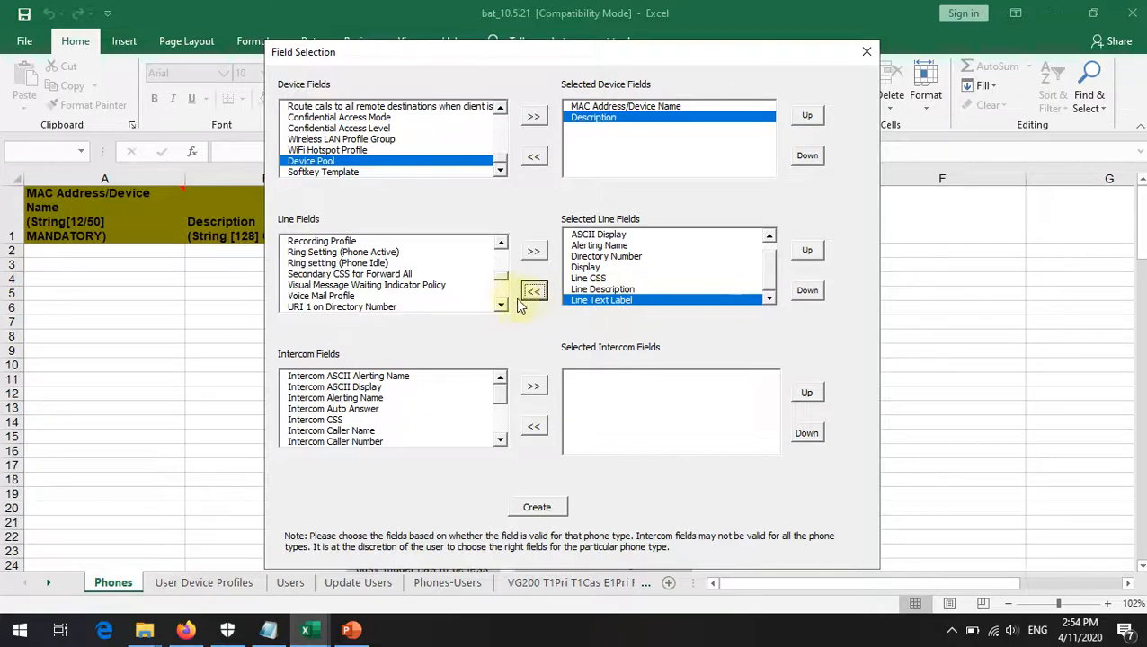
Step: Examine the remaining available Line Fields from URI 1 on Directory Number to the end of the list
click(378, 307)
click(501, 306)
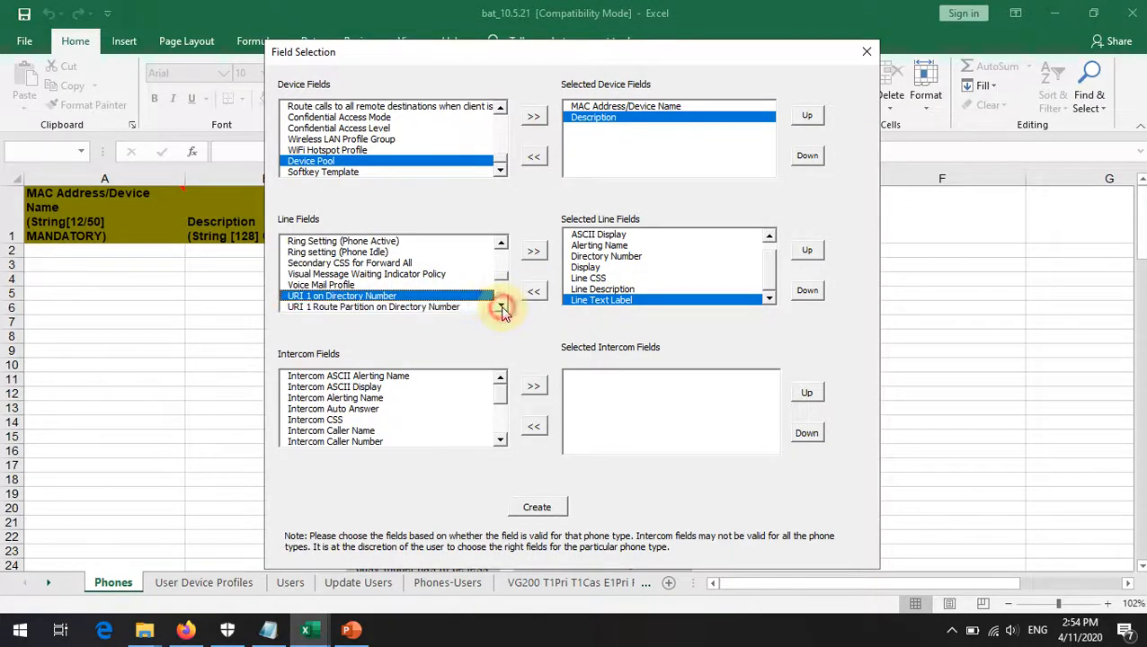
click(501, 307)
click(501, 307)
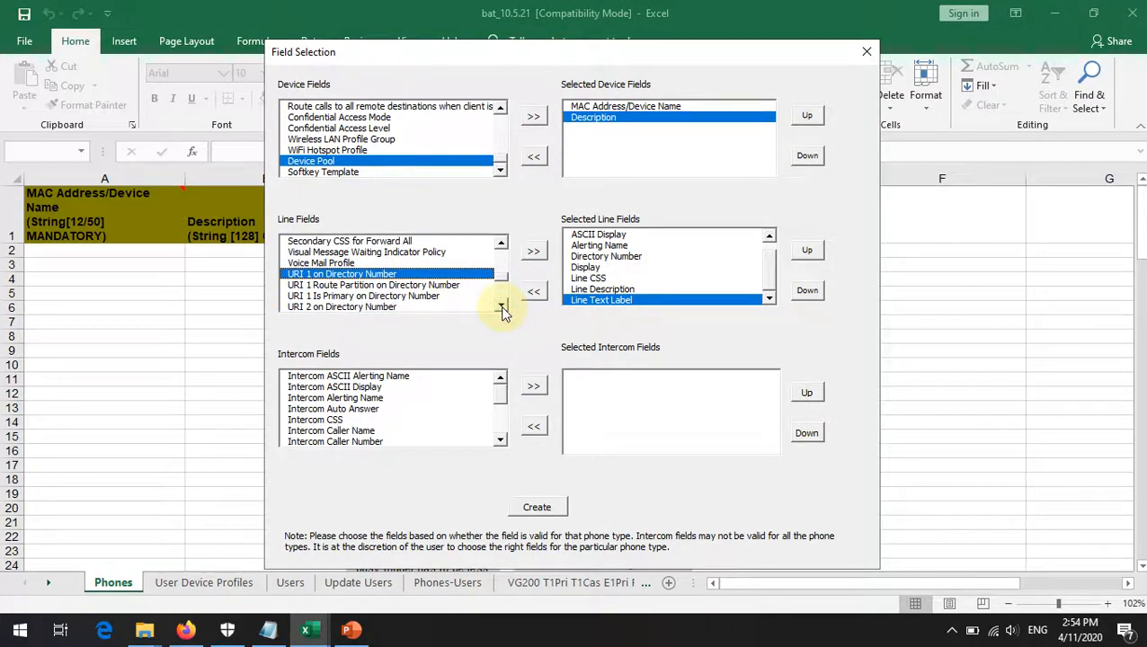
click(500, 307)
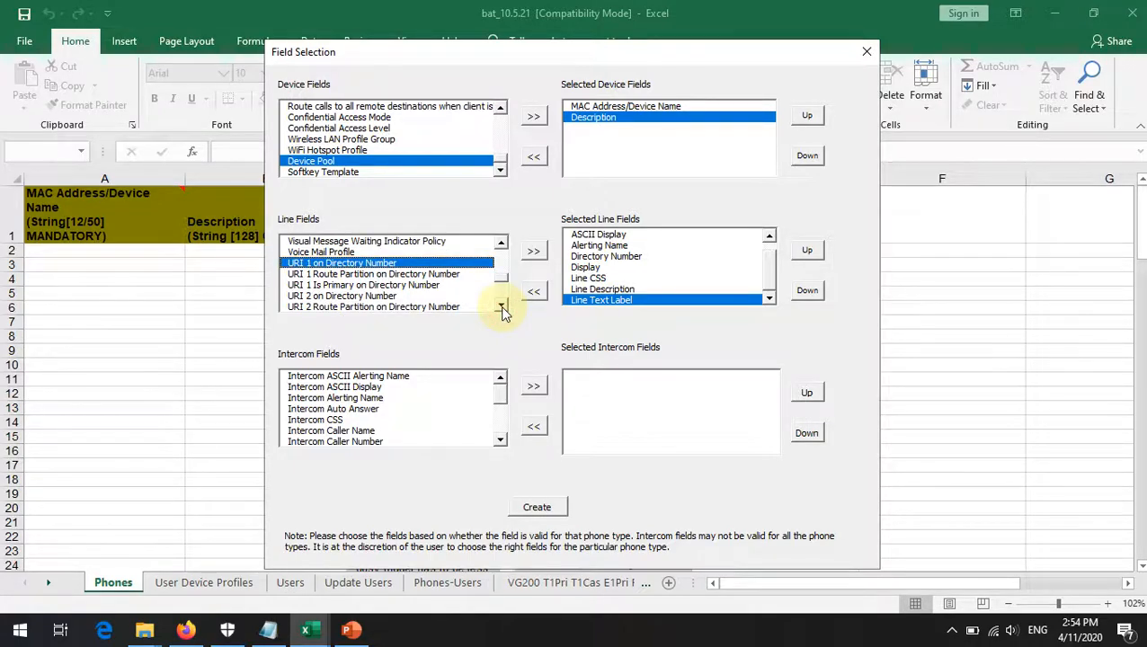
click(501, 307)
click(501, 307)
click(501, 308)
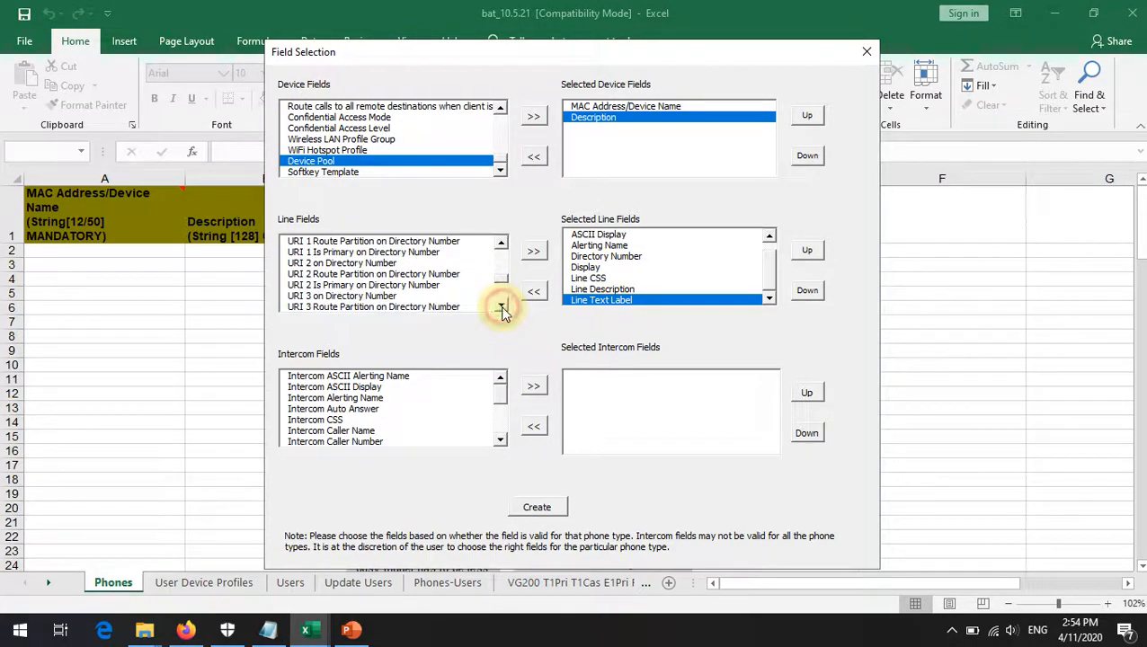
click(501, 308)
click(501, 308)
click(501, 307)
click(501, 308)
click(501, 308)
click(501, 308)
click(501, 307)
click(501, 307)
click(500, 308)
click(500, 308)
click(501, 307)
click(500, 307)
click(501, 308)
click(500, 308)
click(501, 307)
click(500, 308)
click(500, 308)
click(501, 307)
click(501, 308)
click(500, 308)
click(500, 307)
click(501, 307)
click(501, 307)
click(501, 308)
click(501, 307)
click(501, 307)
click(500, 307)
click(500, 308)
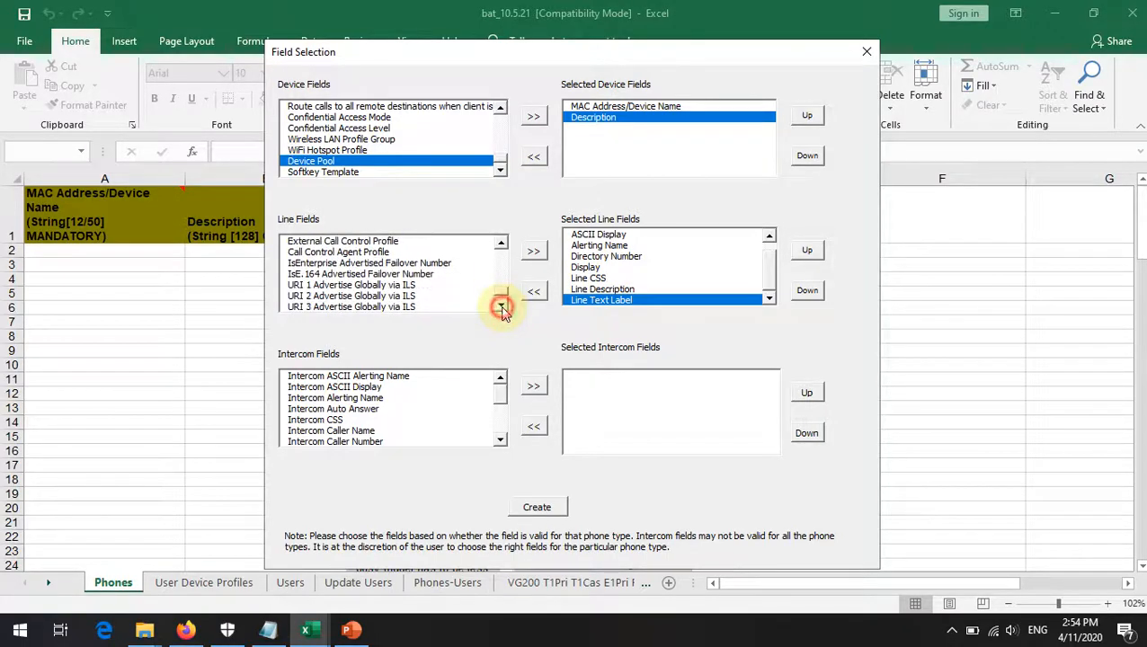
click(500, 308)
click(501, 308)
click(501, 308)
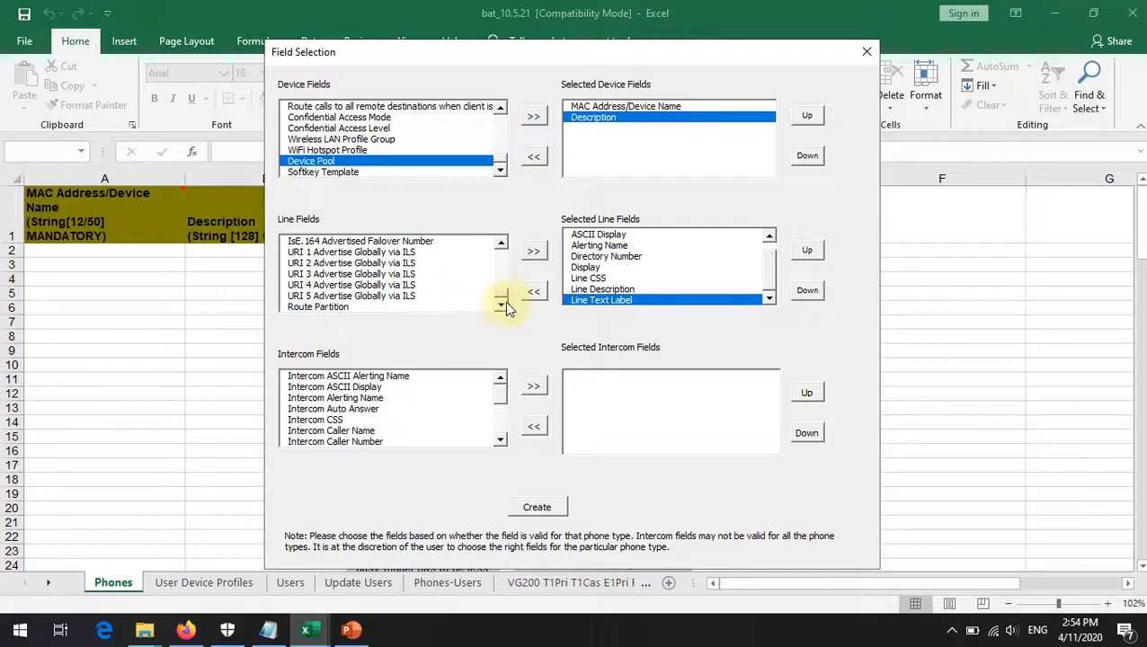
Step: Move Display above Directory Number in the Selected Line Fields
click(615, 235)
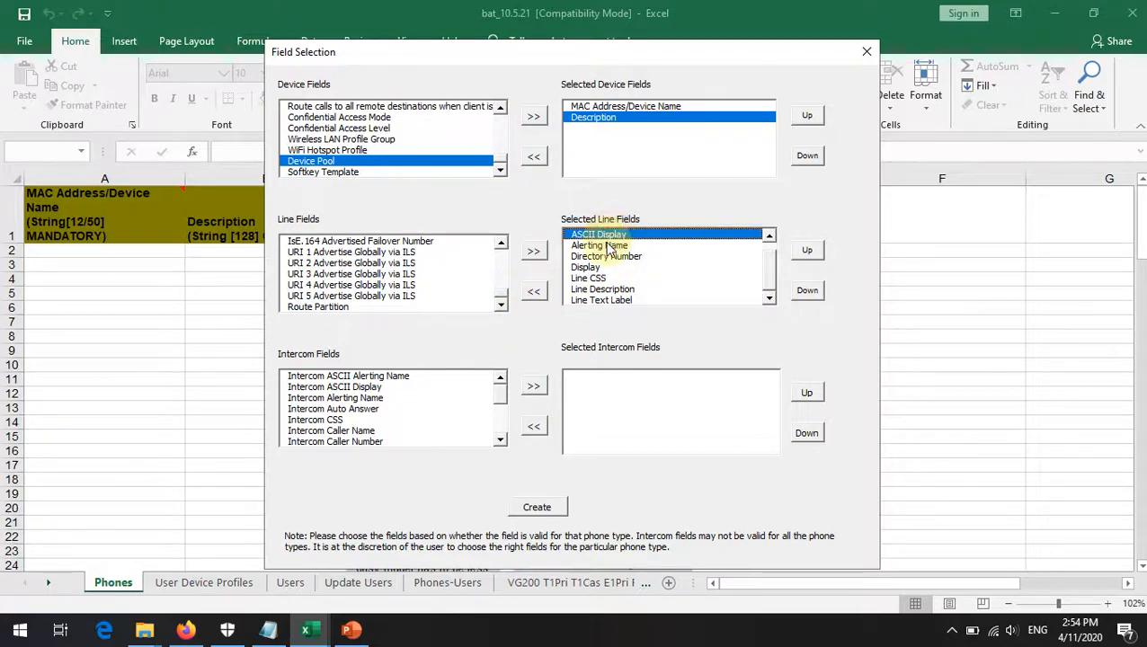
click(608, 247)
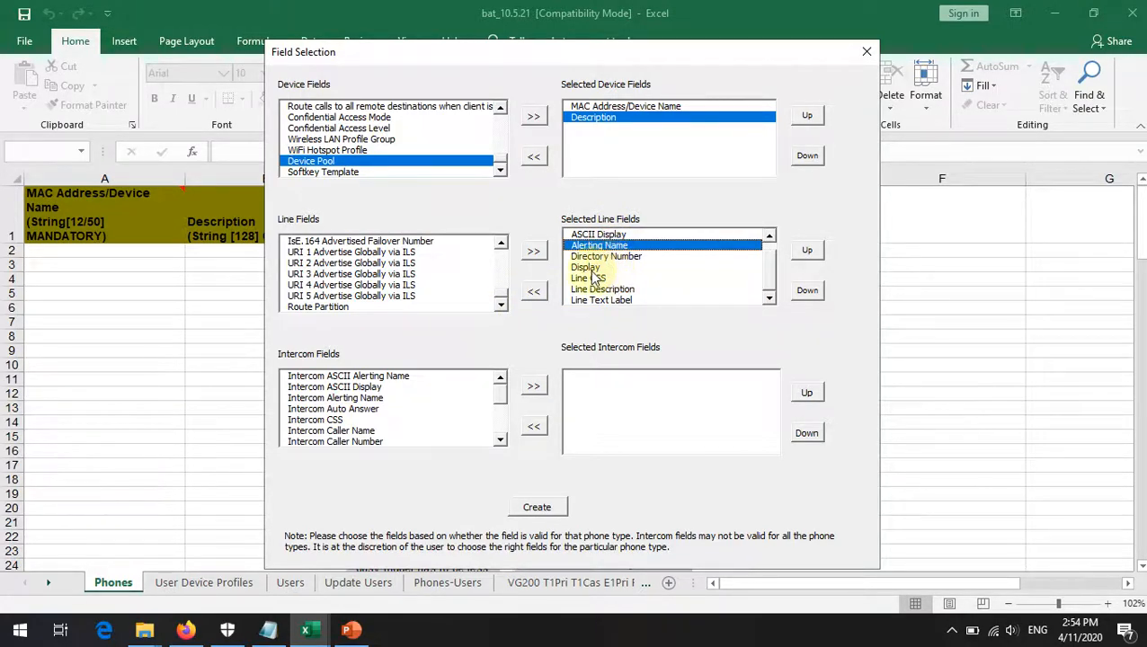
click(595, 268)
click(807, 251)
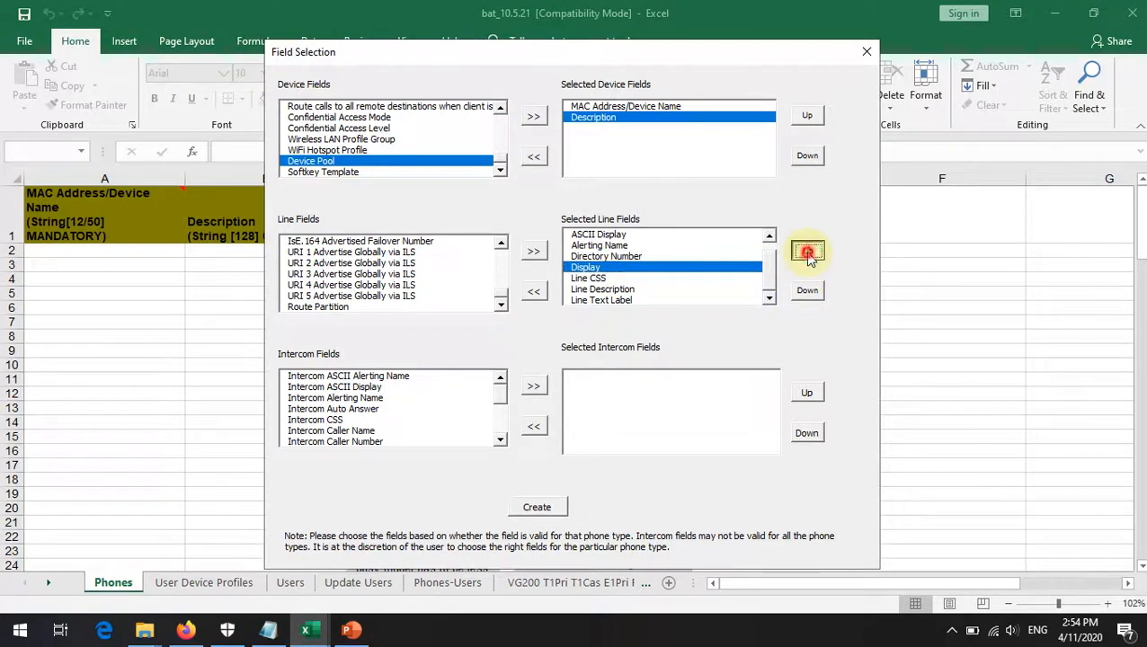
Step: Move Line Text Label up to directly below Display in the Selected Line Fields
click(770, 302)
click(620, 300)
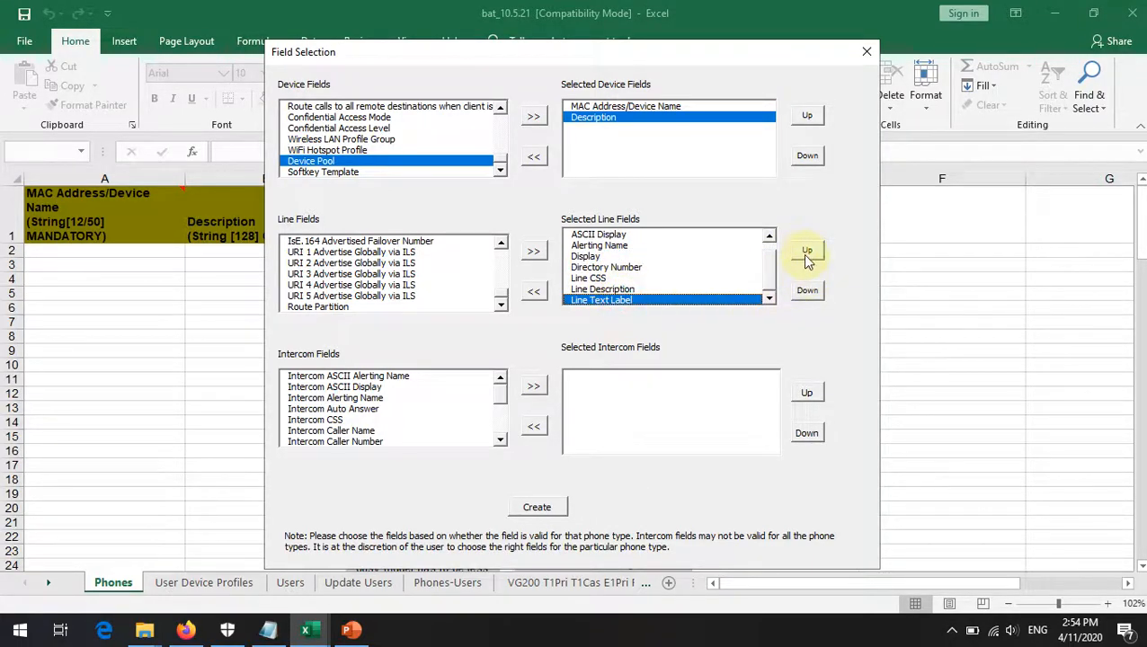
click(807, 252)
click(808, 252)
click(807, 252)
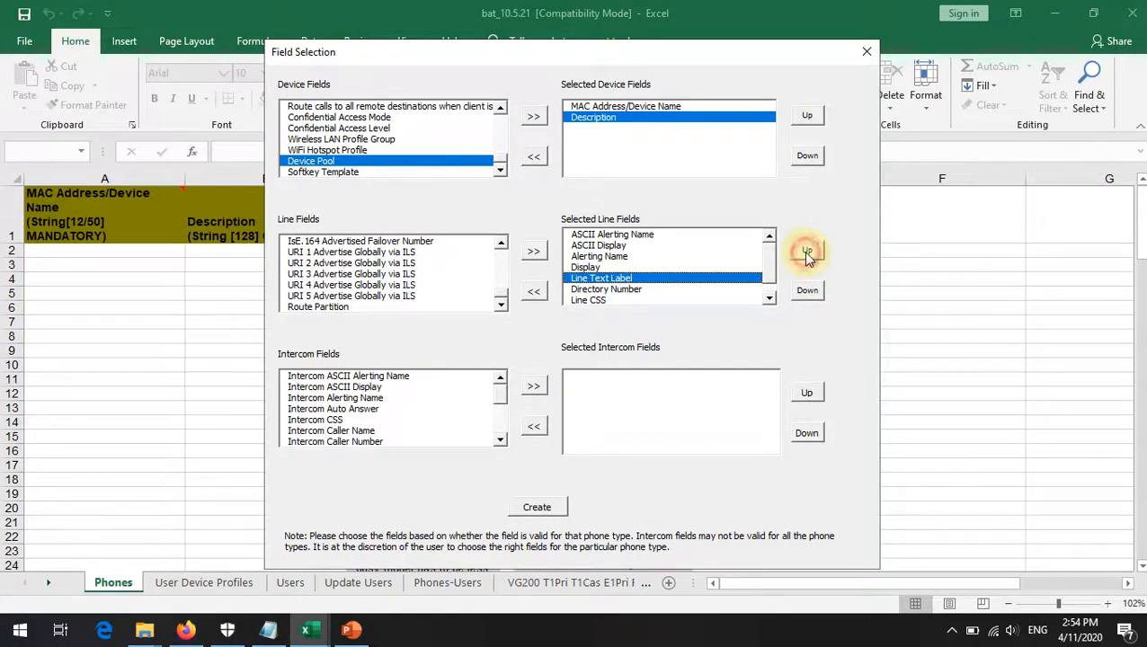
Step: Move Line Description up to directly below Line Text Label in the Selected Line Fields
click(768, 299)
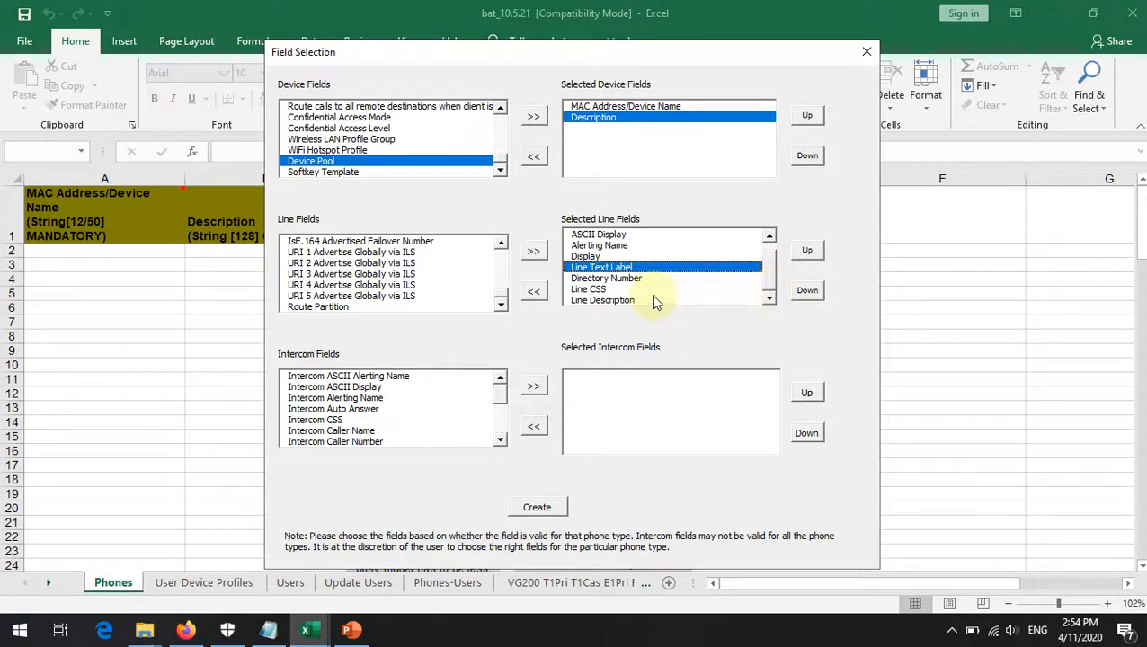
click(619, 302)
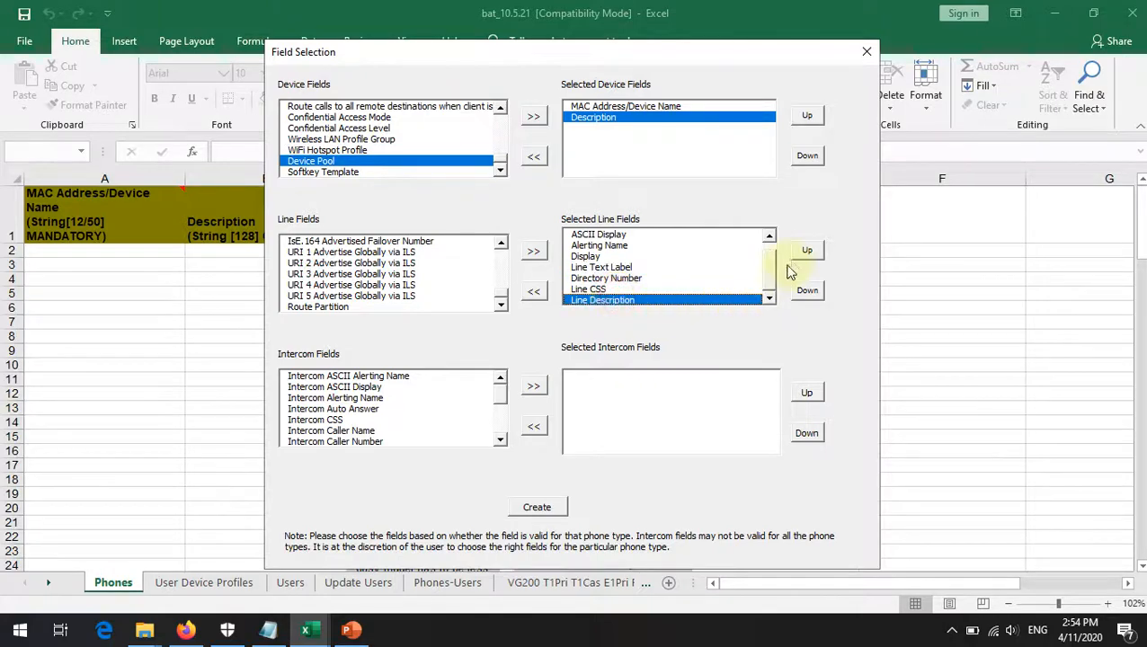
click(806, 253)
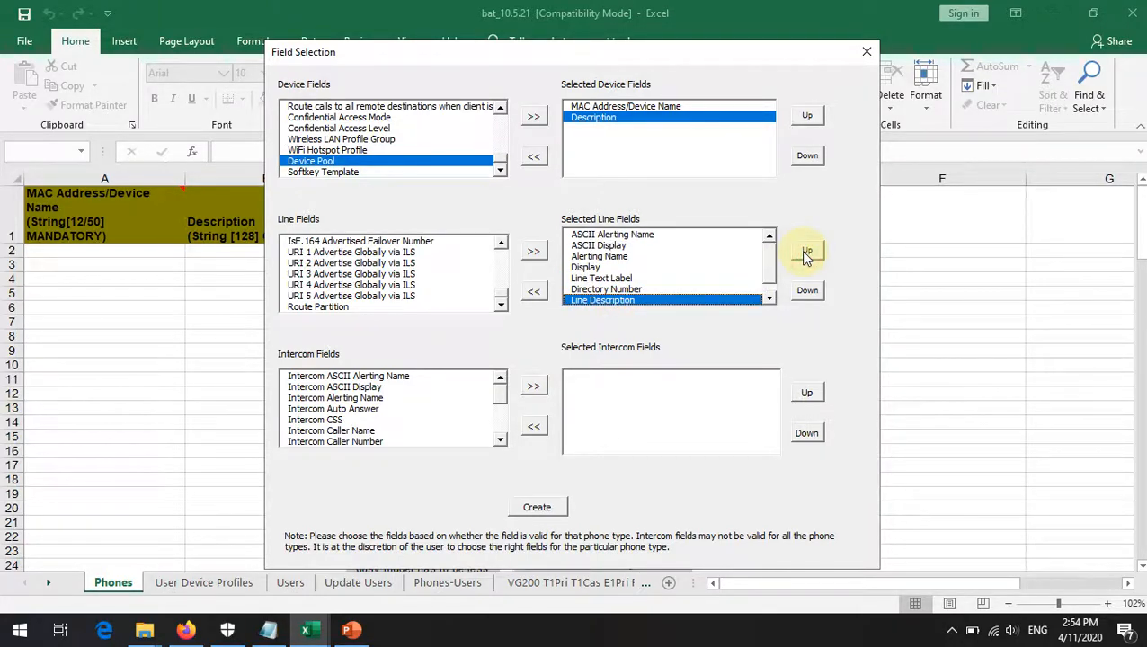
click(806, 253)
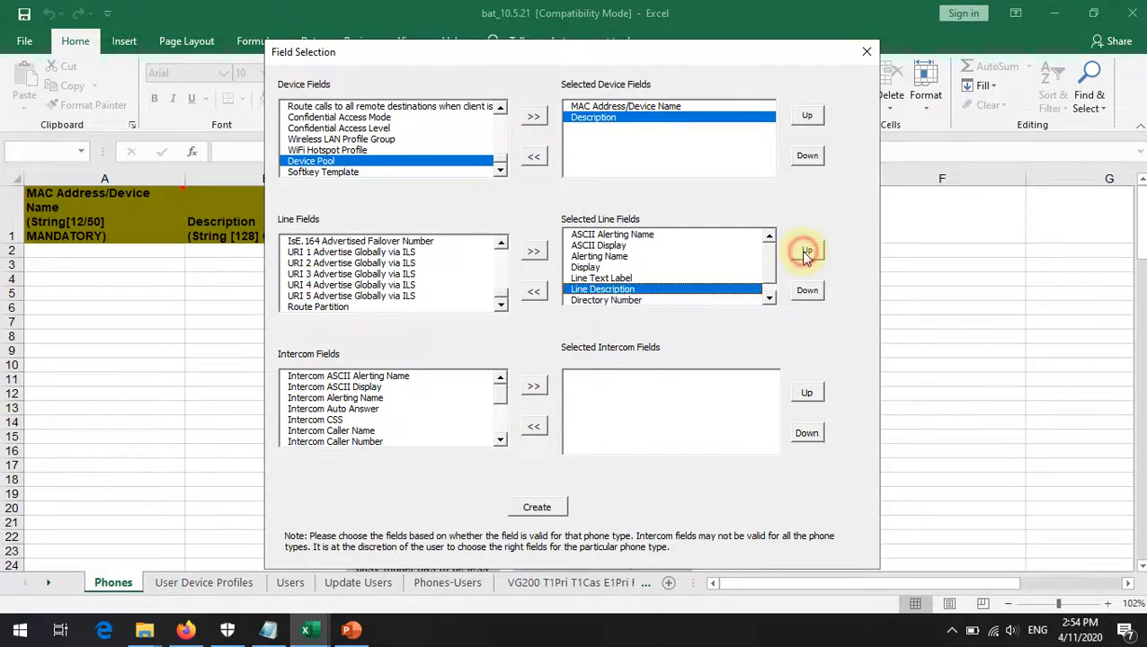
Step: Check the order of the selected line fields and create the file format, overwriting the existing CSV format
click(769, 299)
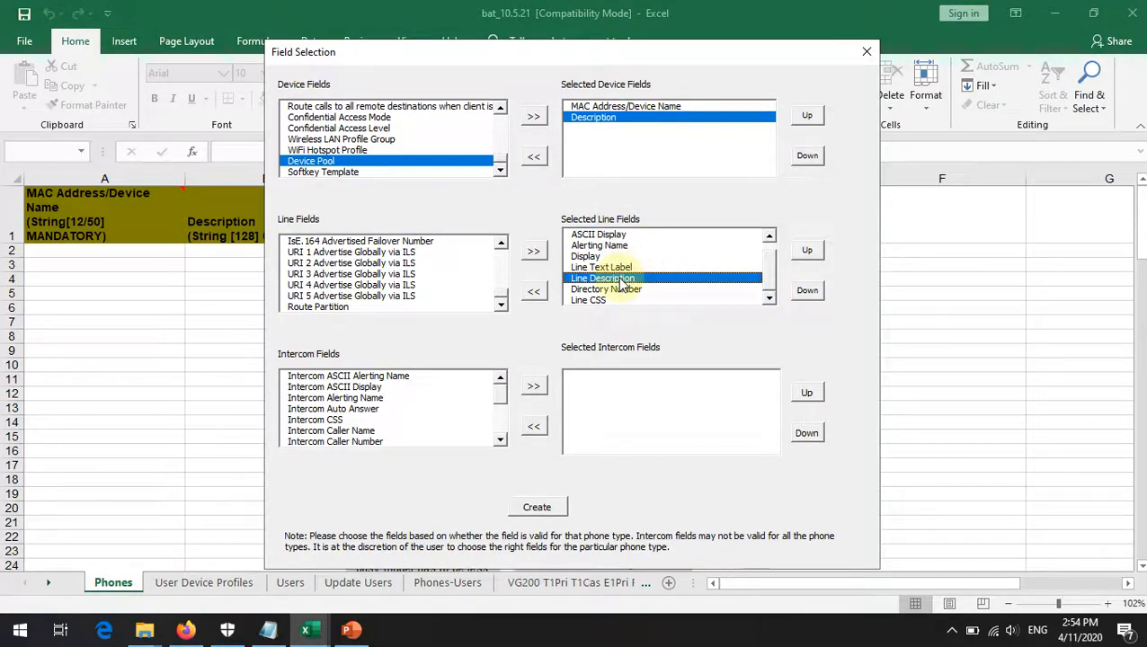
click(607, 246)
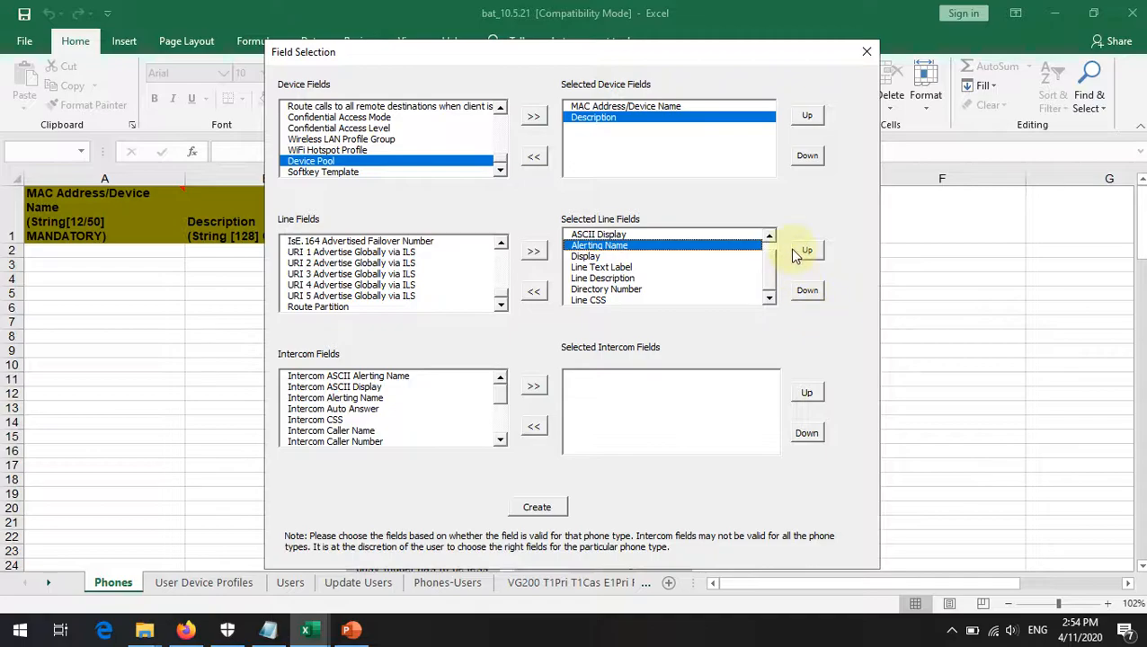
click(604, 279)
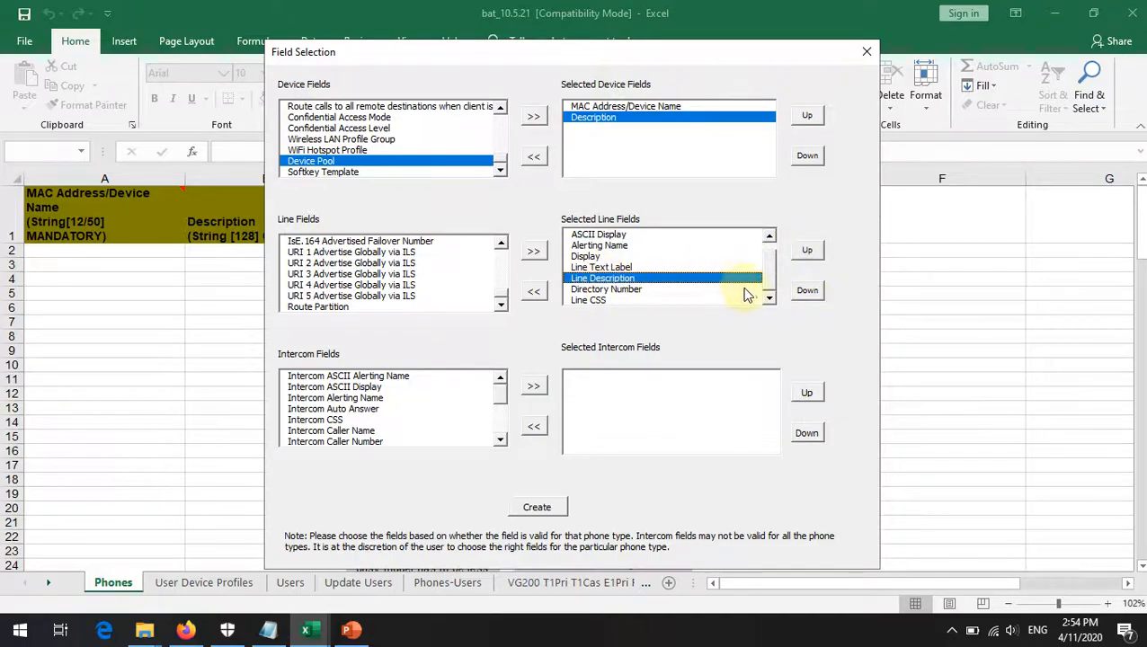
drag(773, 286, 768, 261)
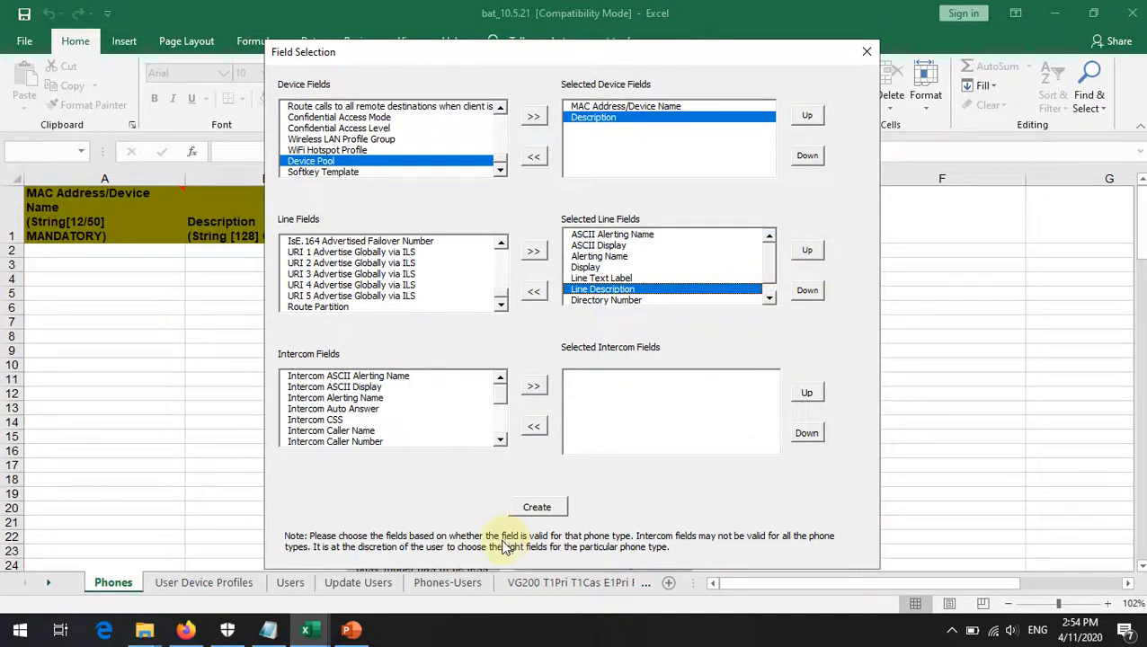
click(543, 509)
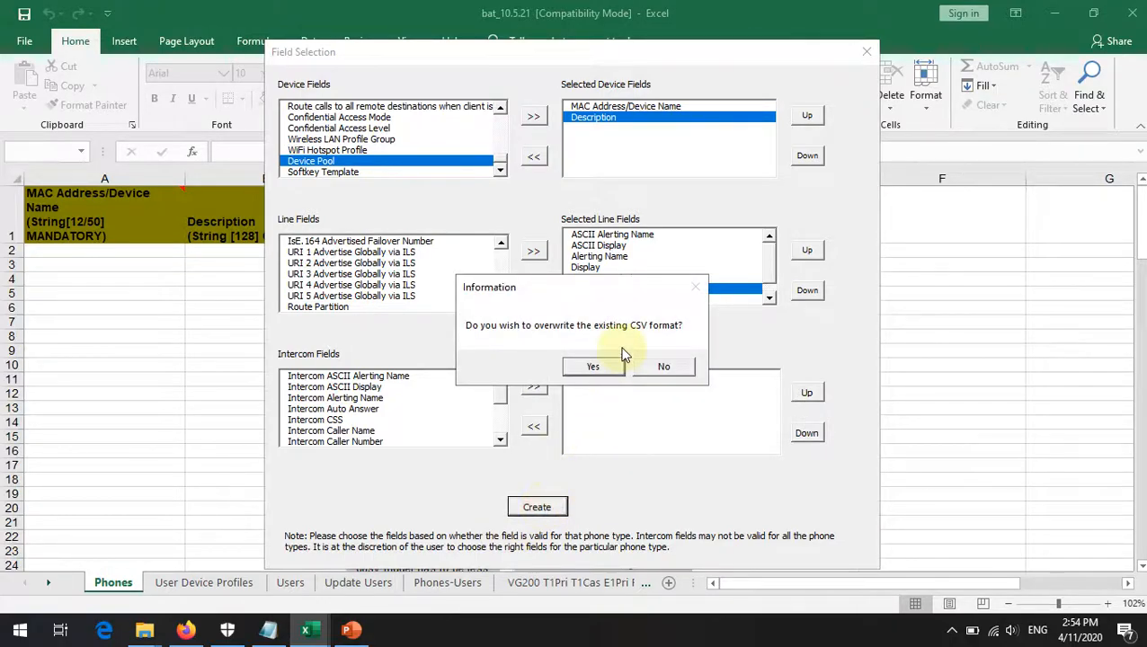
click(595, 368)
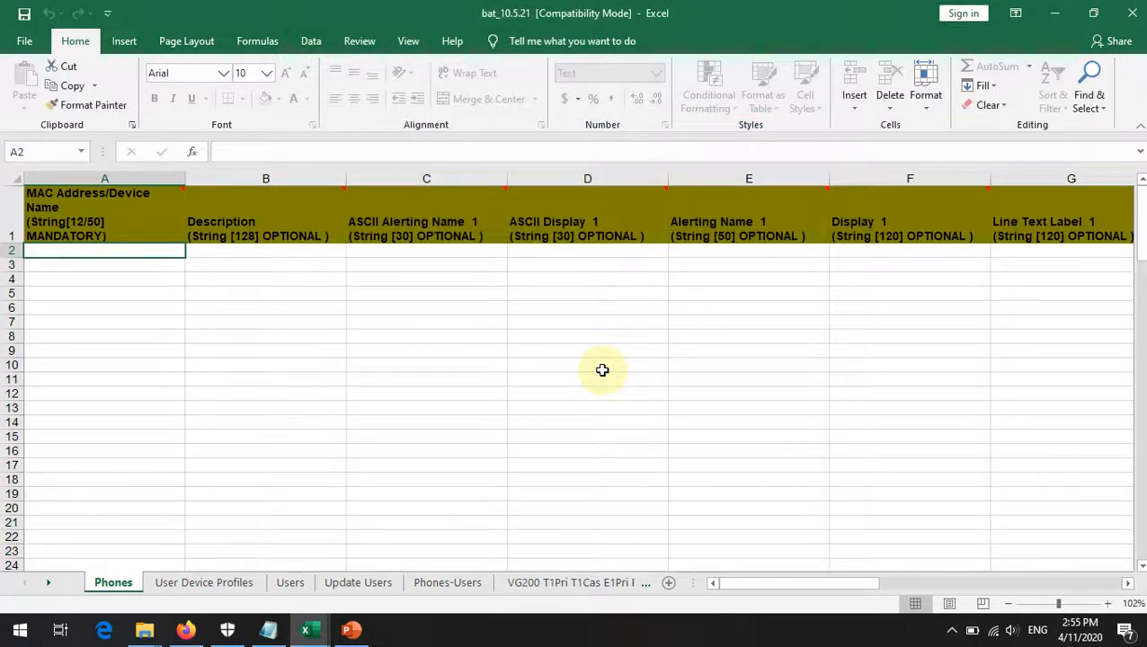
Step: Review the header columns of the Phones sheet from MAC Address/Device Name to Line CSS
drag(105, 228, 943, 238)
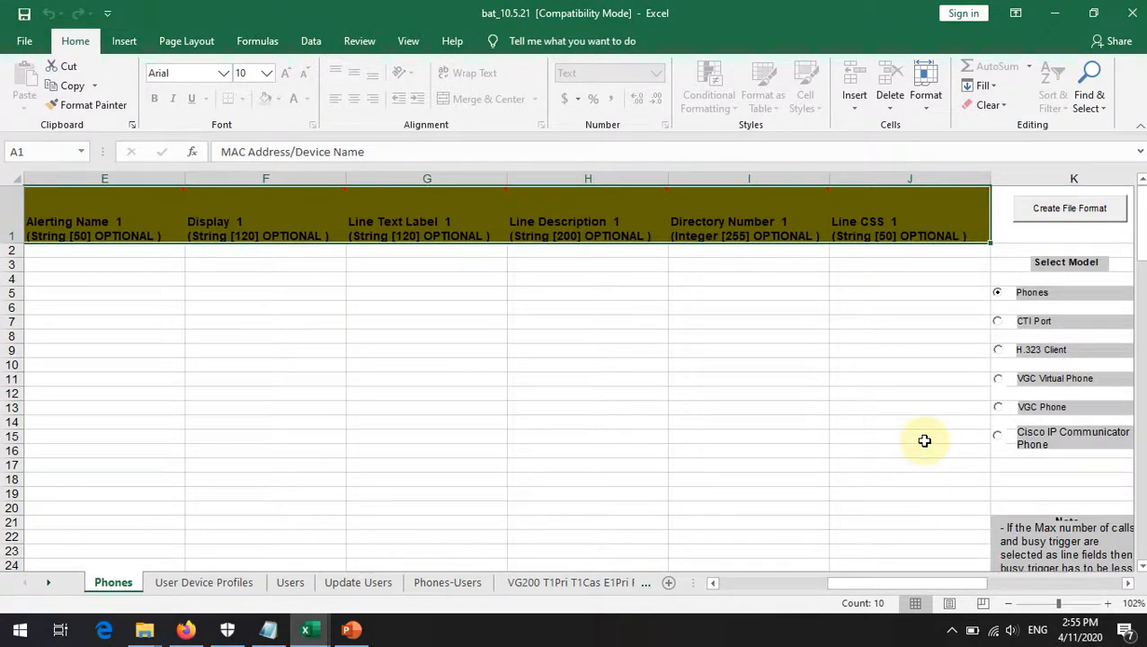
drag(910, 582, 755, 594)
click(338, 366)
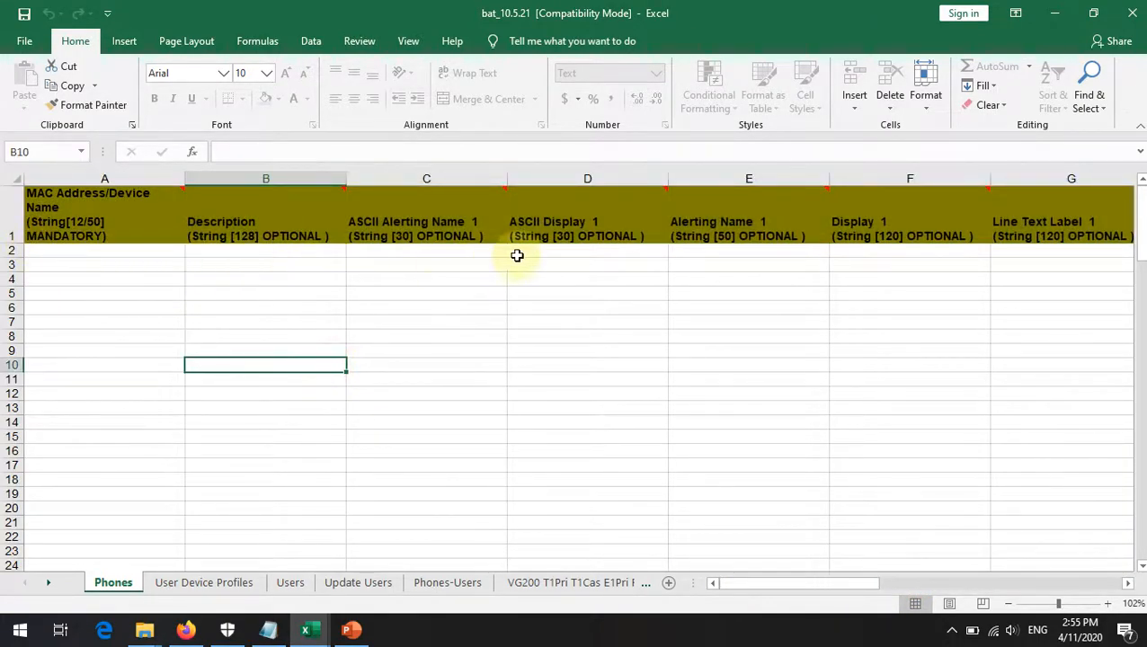
Step: Copy the MAC addresses from the Book1 workbook into the MAC Address/Device Name column of the Phones sheet, starting at A2
mouse_move(308, 630)
click(253, 576)
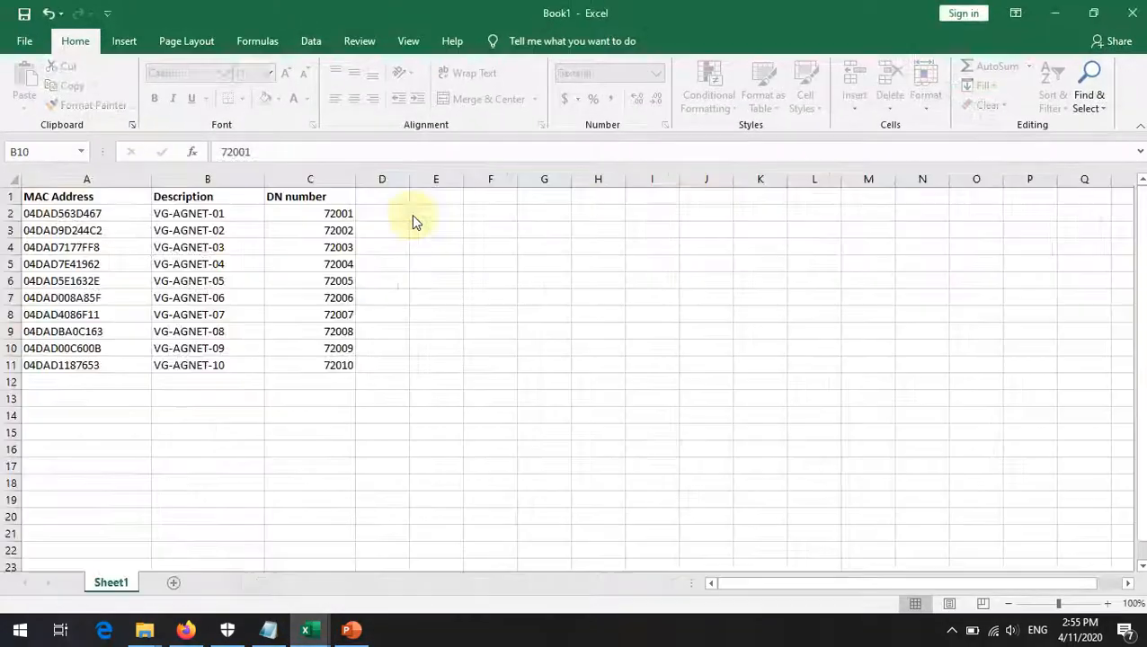
drag(113, 214, 99, 385)
right_click(100, 346)
click(148, 287)
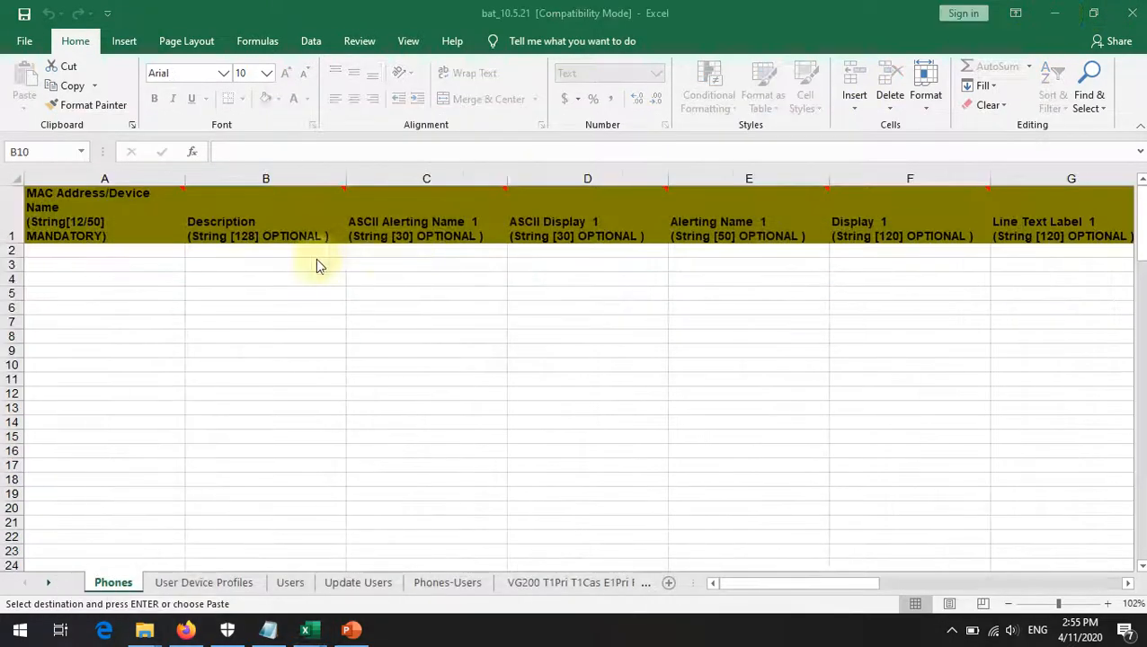
click(1054, 12)
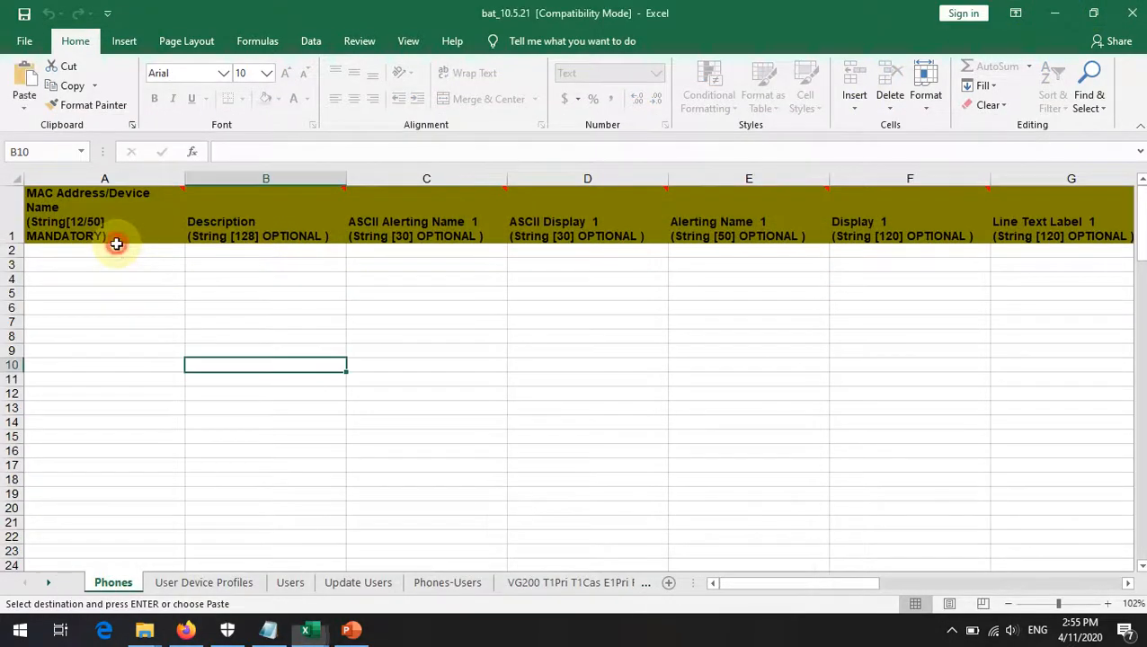
click(108, 250)
right_click(99, 254)
click(168, 326)
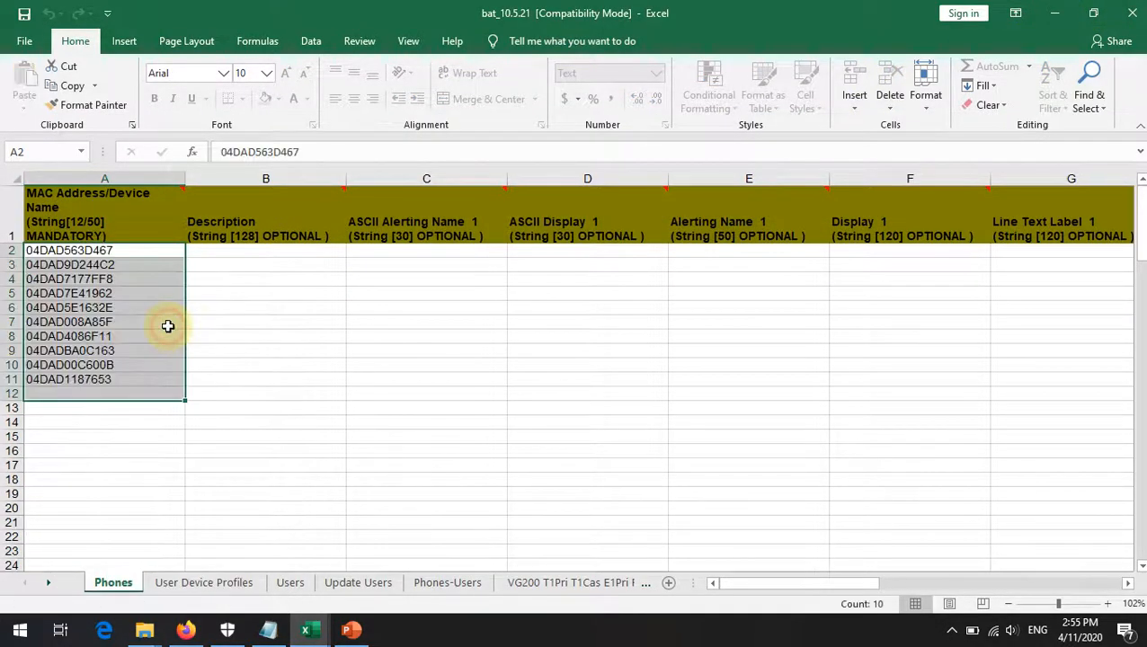
click(364, 350)
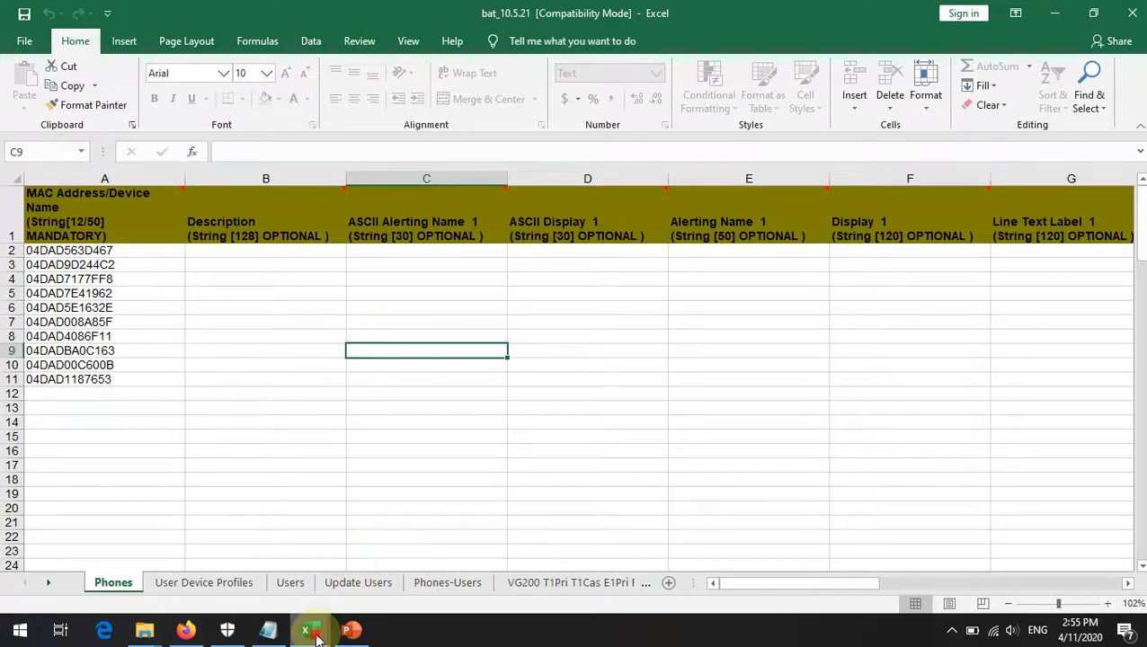
Step: Copy descriptions VG-AGNET-01 to VG-AGNET-10 from Book1 into the Description column of the Phones sheet, starting at B2
mouse_move(317, 634)
click(250, 575)
drag(216, 213, 225, 364)
right_click(226, 363)
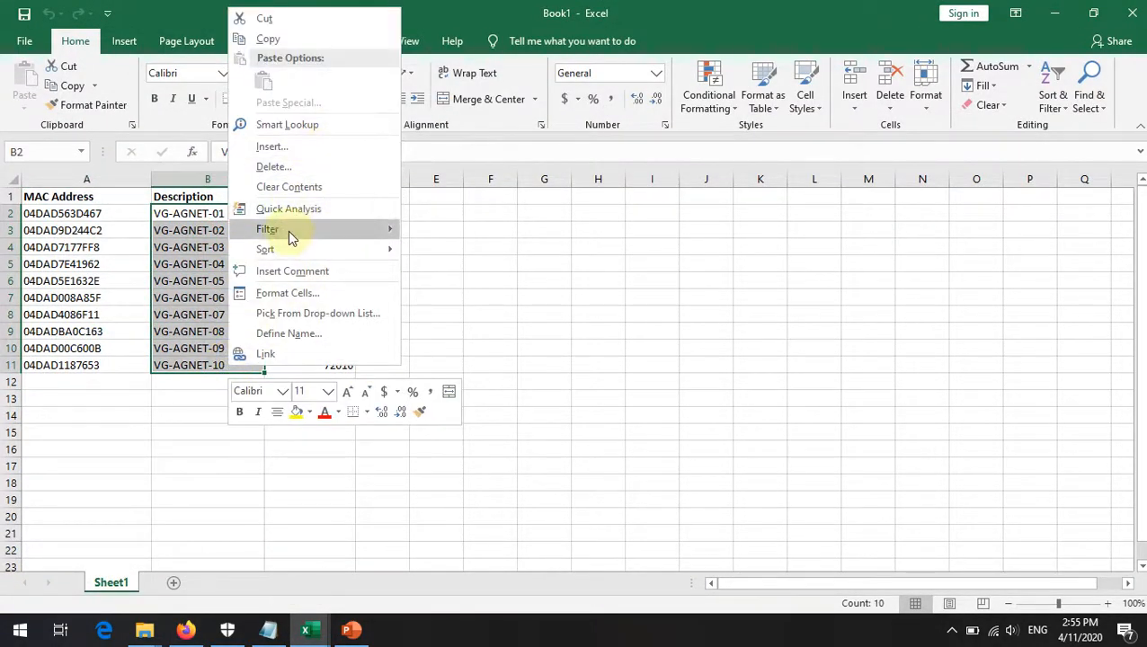
click(268, 39)
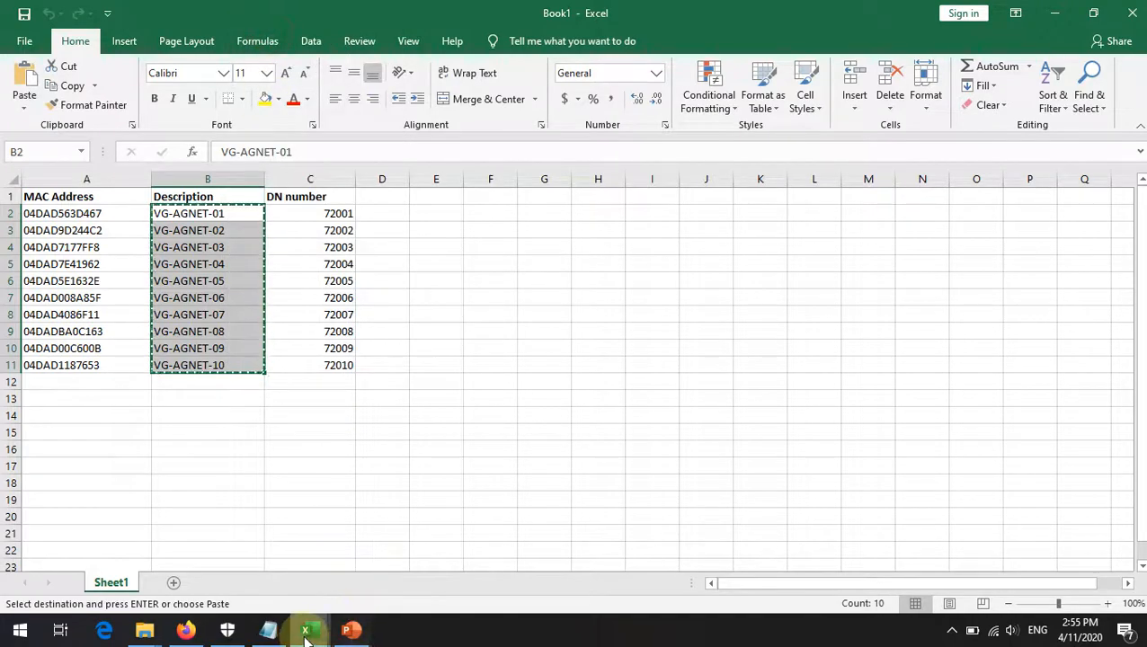
mouse_move(305, 634)
click(263, 563)
click(383, 555)
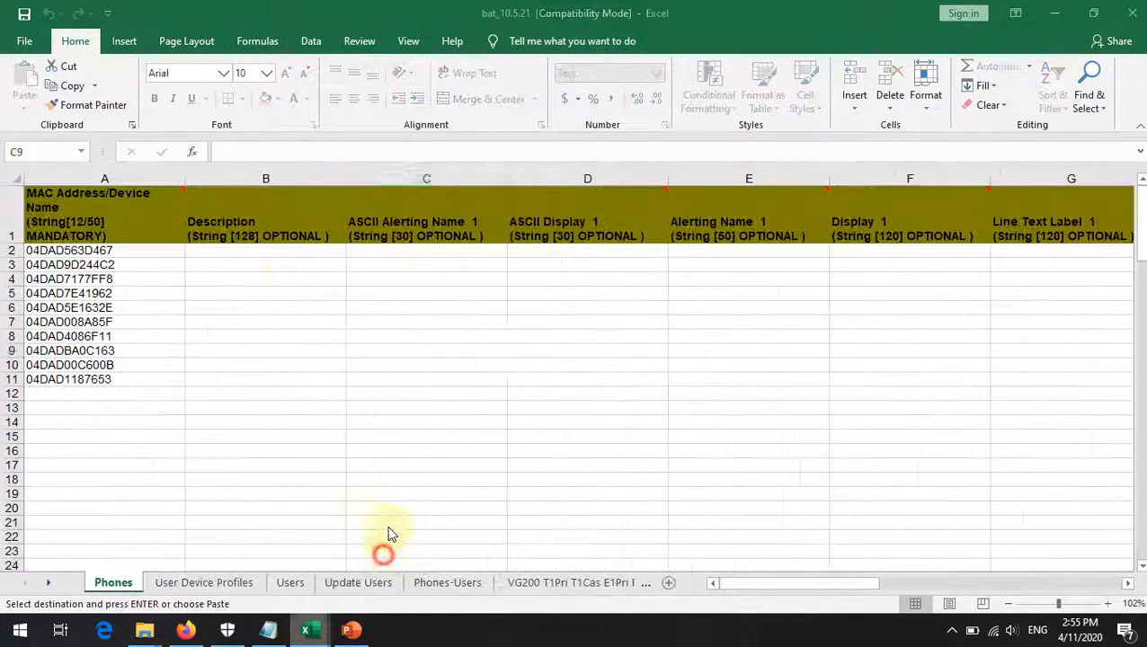
right_click(212, 250)
click(274, 328)
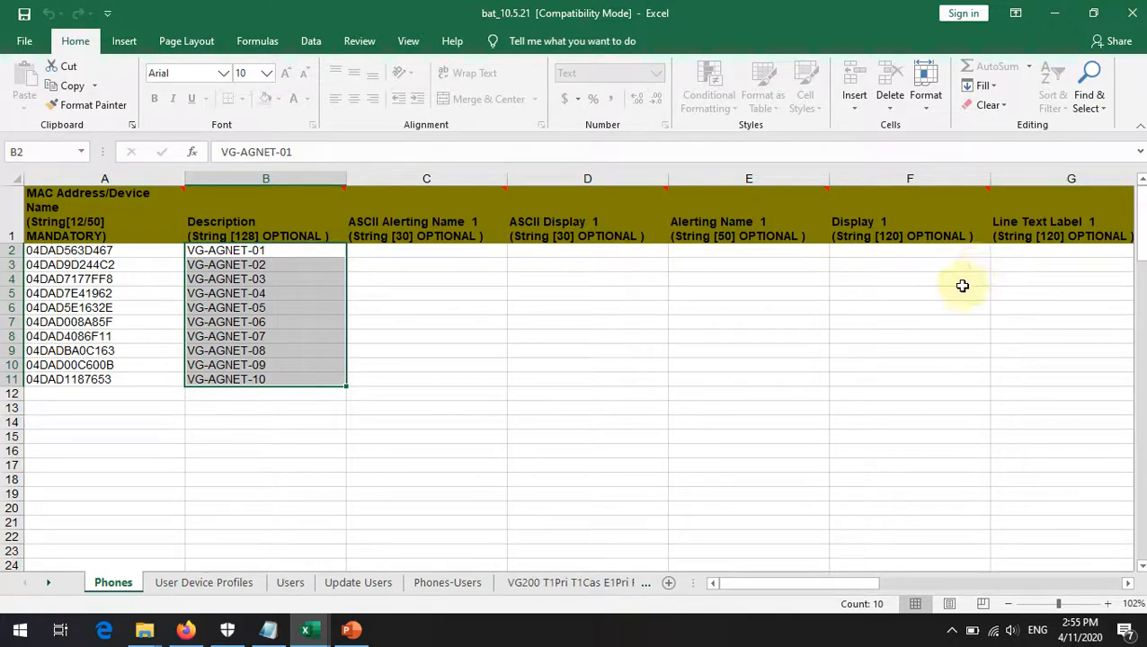
Step: Fill the descriptions in B2:B11 across the name, display, label and line description columns, C through H
drag(347, 386, 1078, 373)
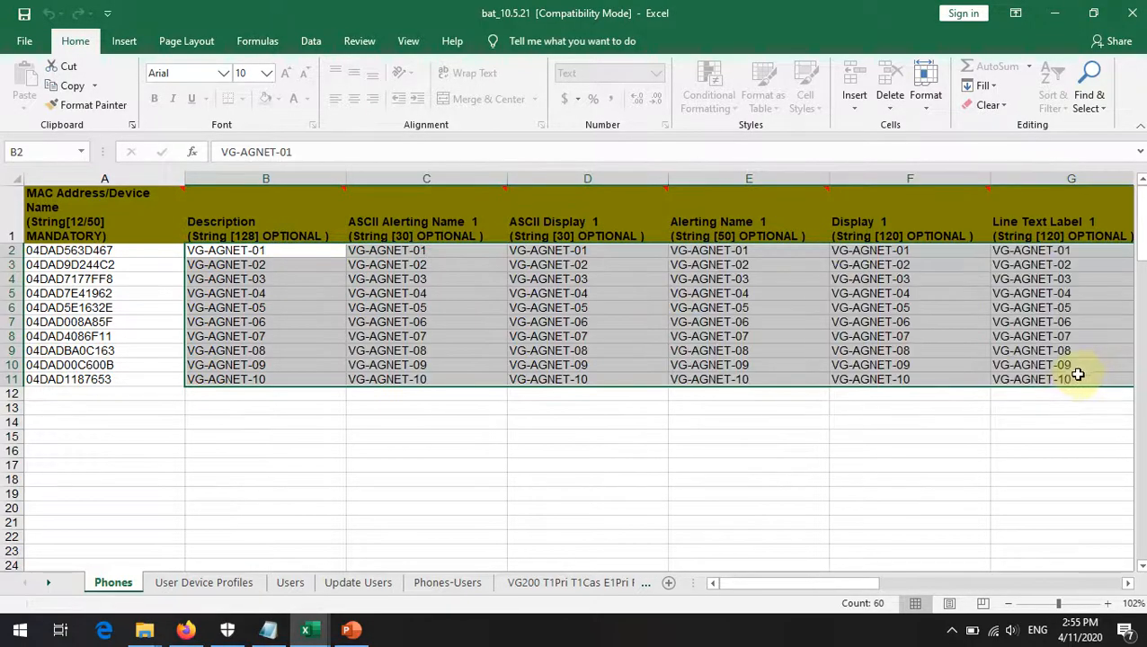
drag(836, 582, 884, 586)
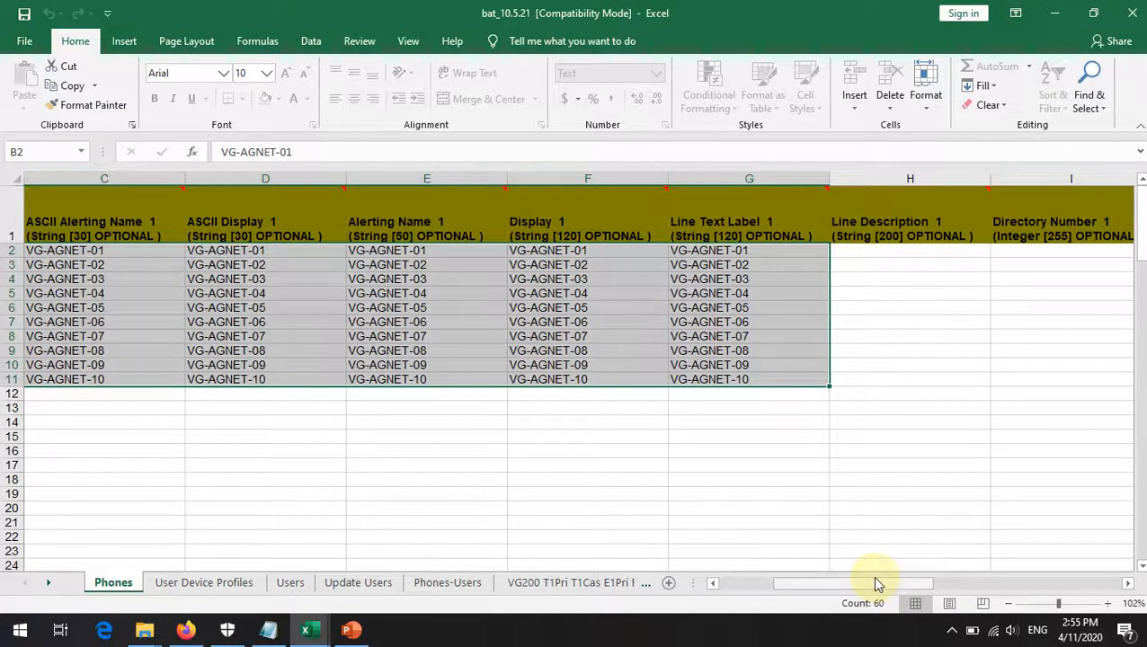
drag(829, 386, 977, 387)
Step: Copy DN numbers 72001 to 72010 from Book1 into the Directory Number 1 column of the Phones sheet, starting at I2
drag(899, 580, 962, 586)
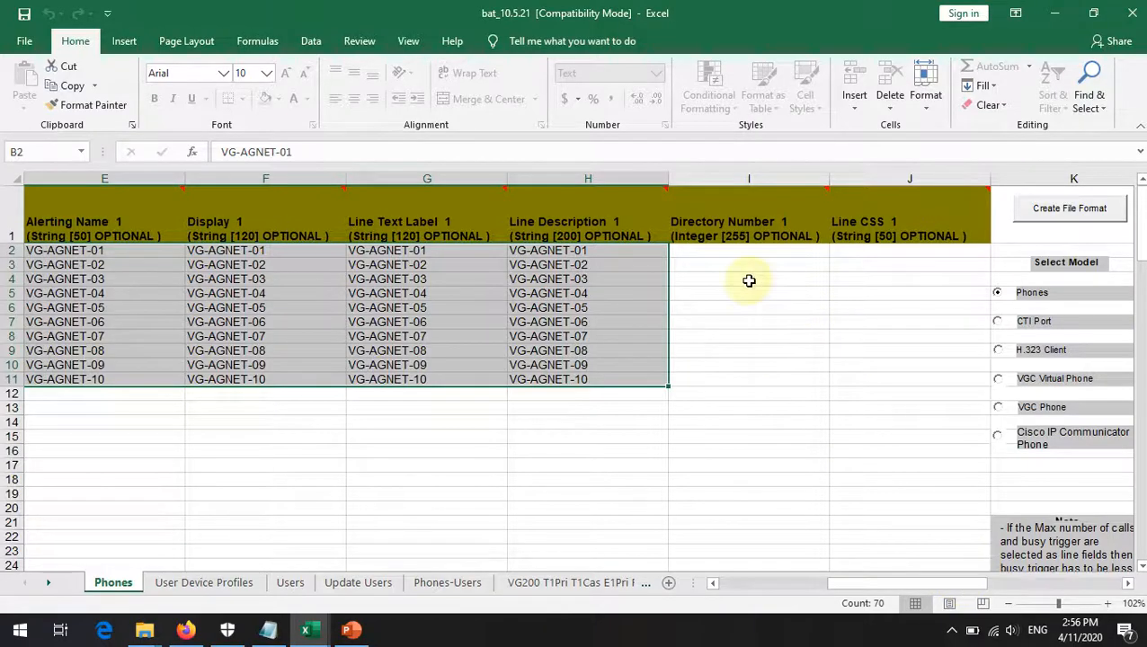
click(306, 630)
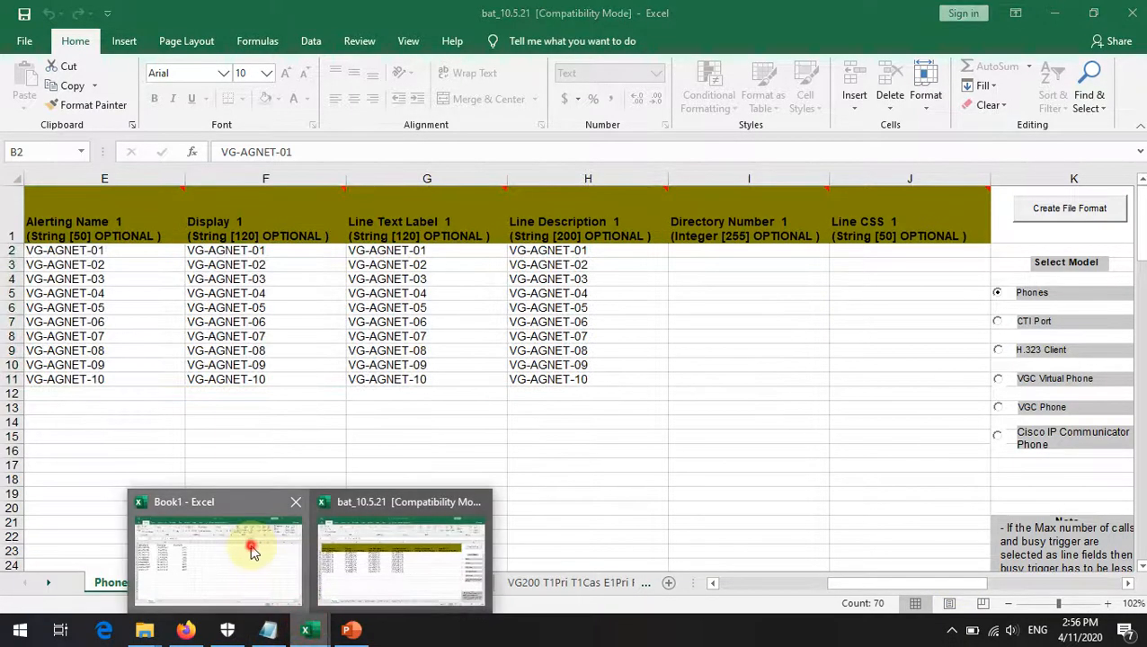
click(249, 547)
drag(338, 215, 341, 366)
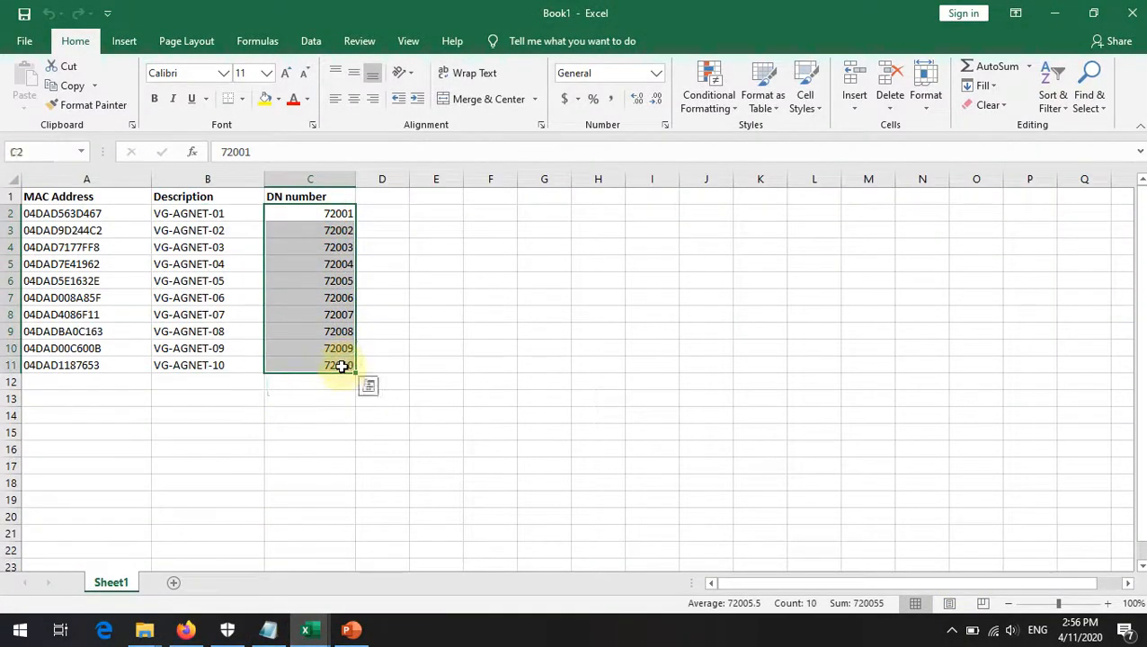
right_click(341, 365)
click(391, 41)
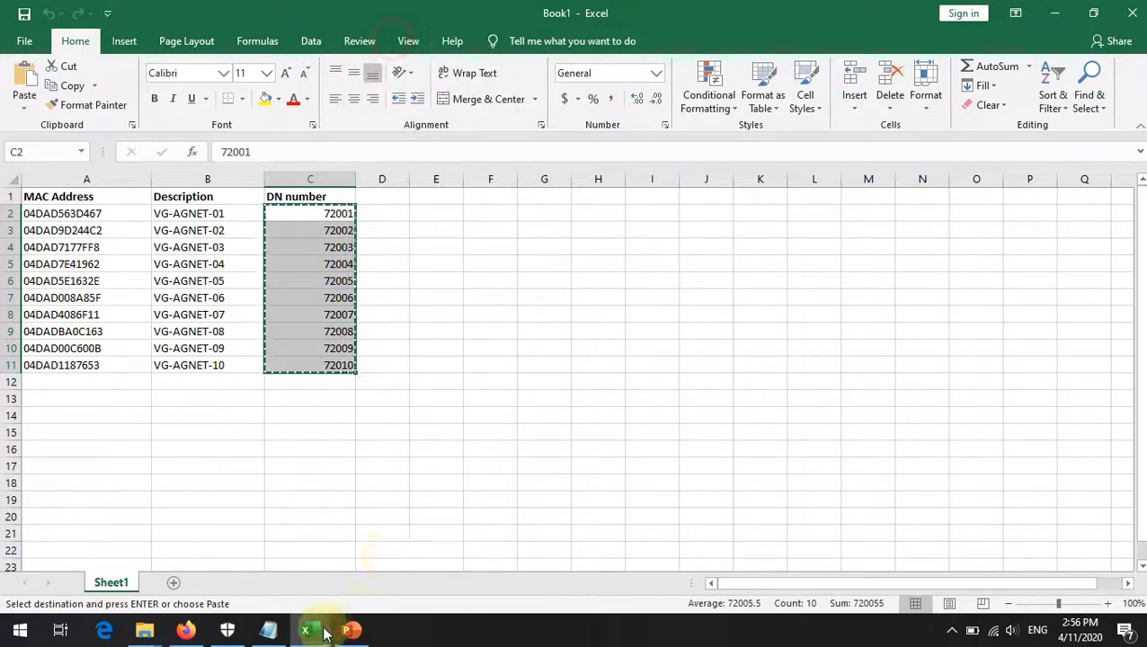
mouse_move(315, 629)
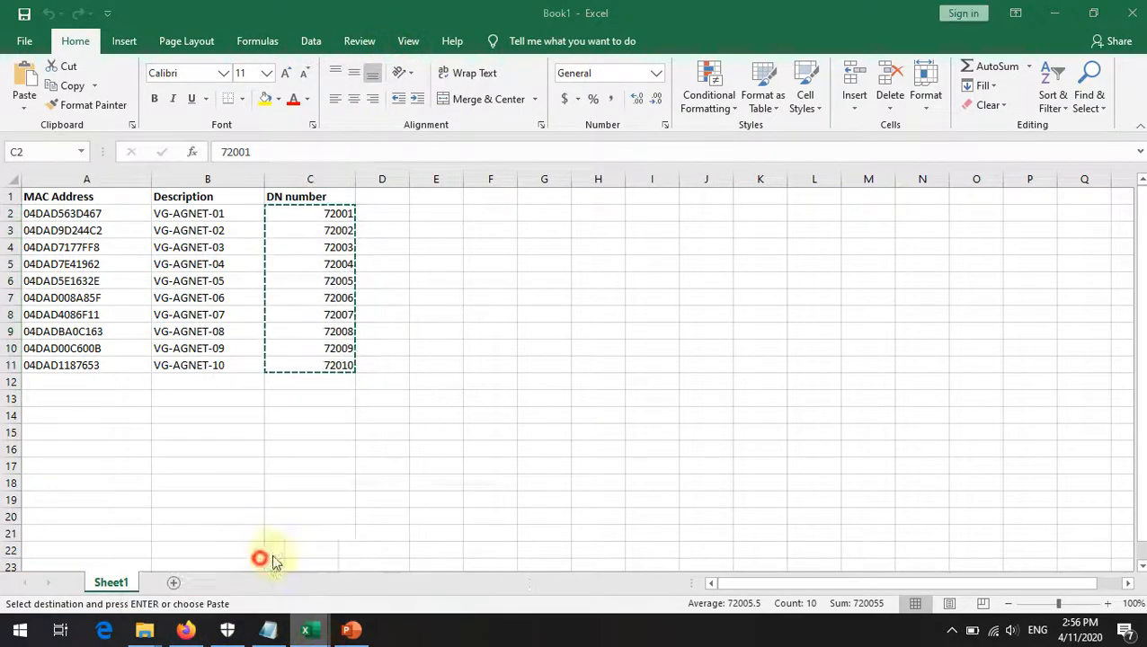
click(440, 541)
click(765, 253)
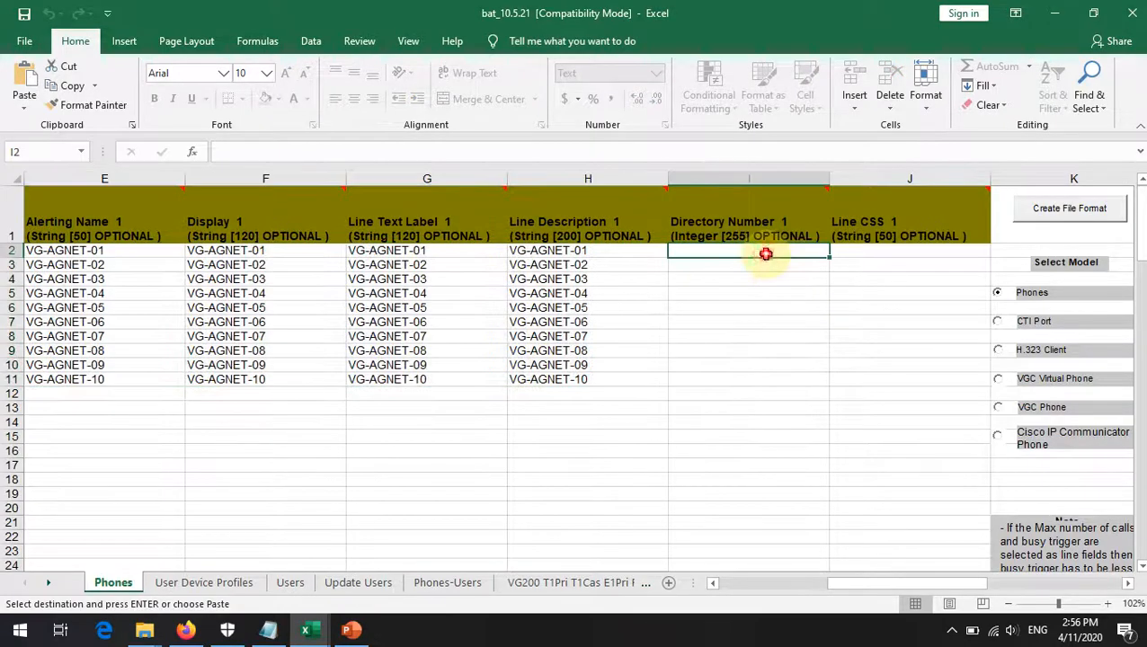
right_click(765, 253)
click(828, 332)
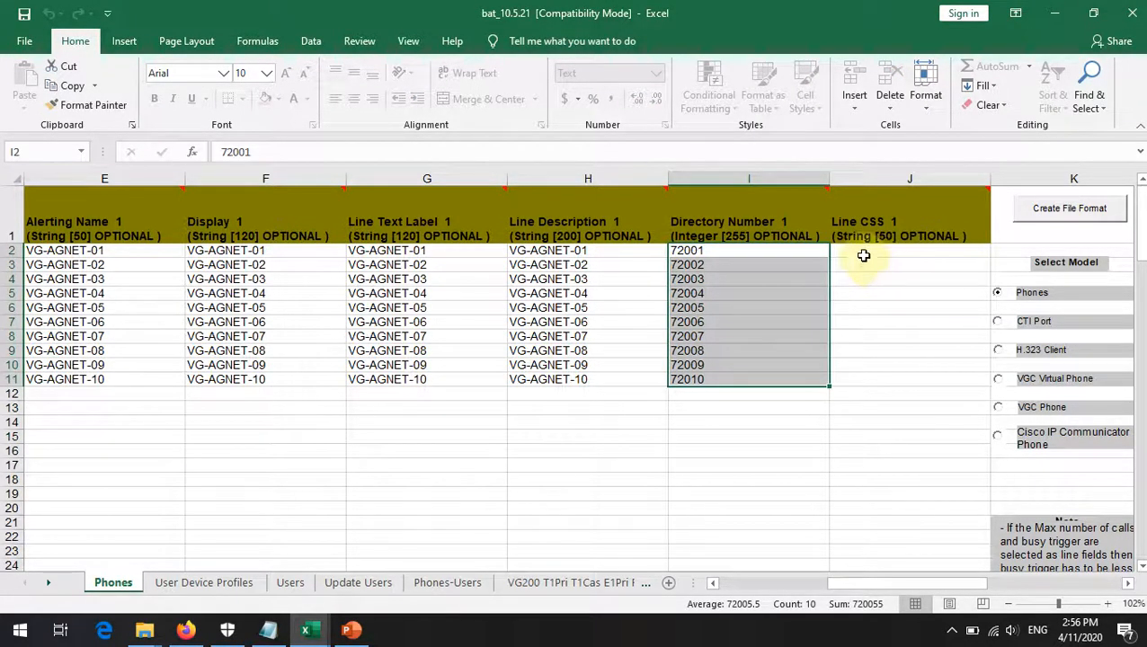
Step: Switch to the Line Template Configuration page in Firefox and look through the available Calling Search Space names
click(185, 630)
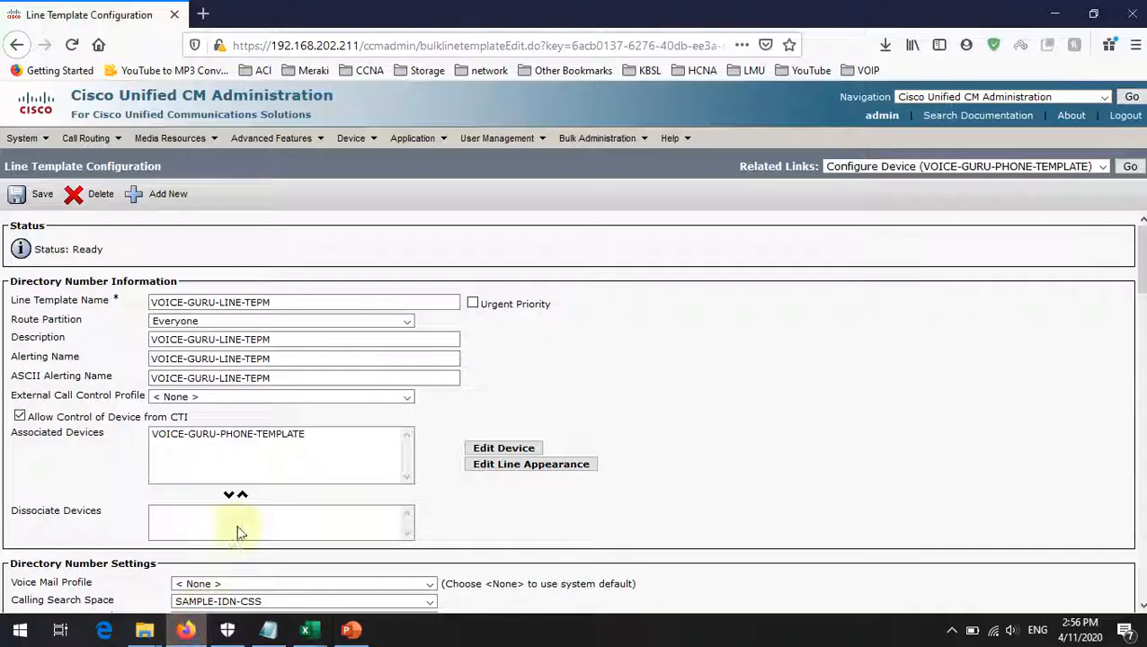
scroll(272, 408, down, 3)
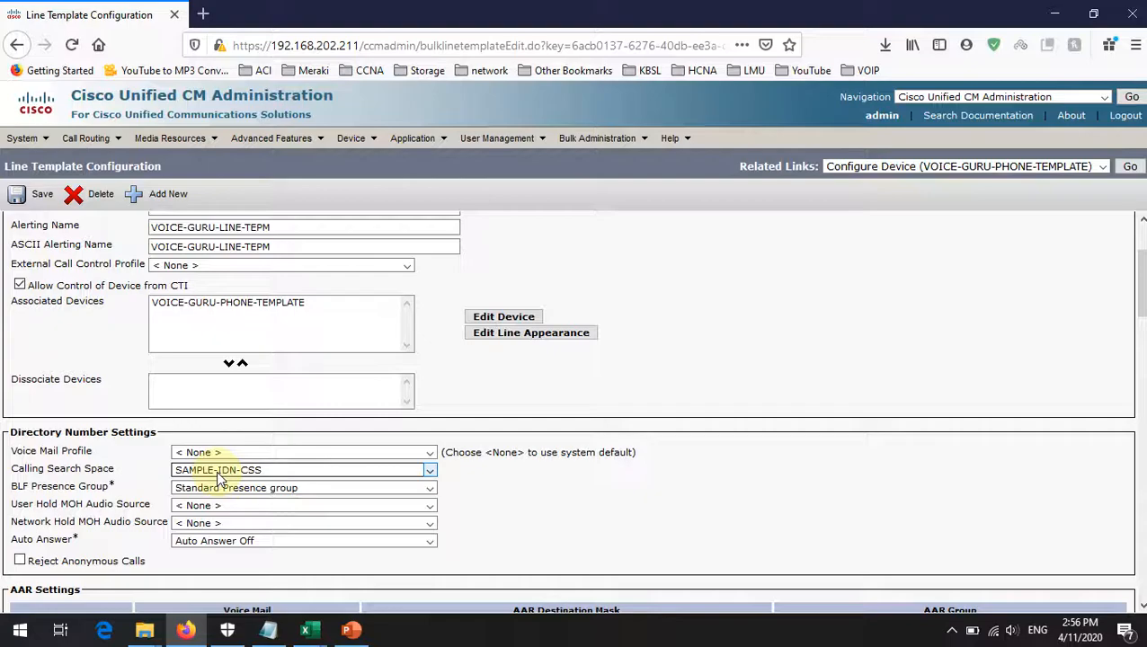
click(219, 470)
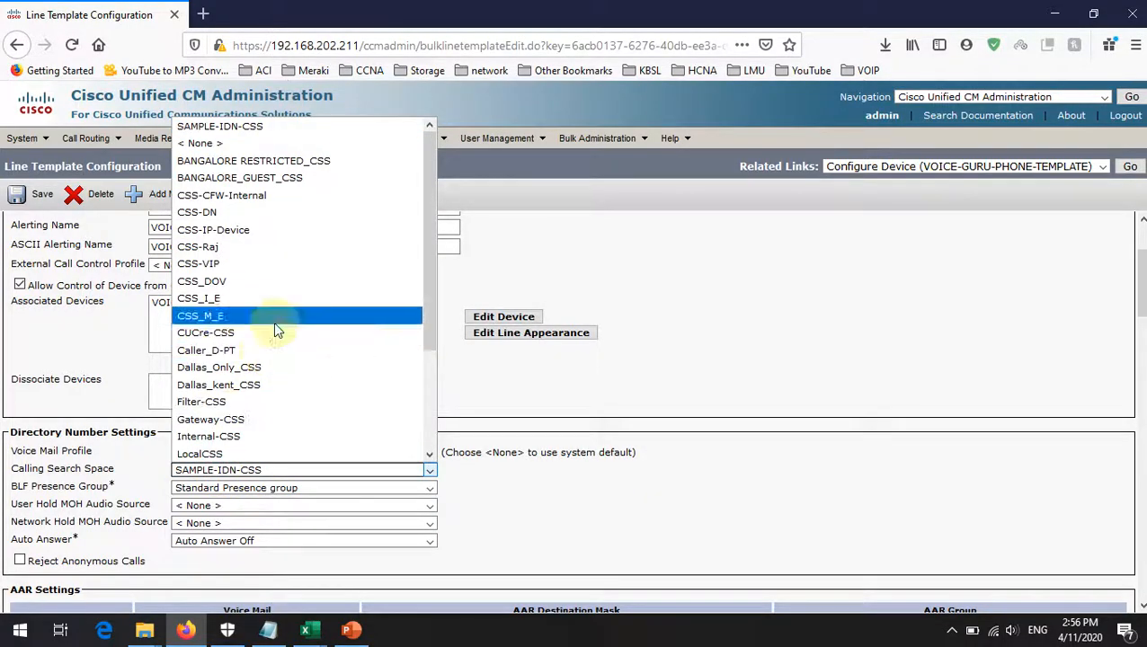
scroll(276, 330, down, 2)
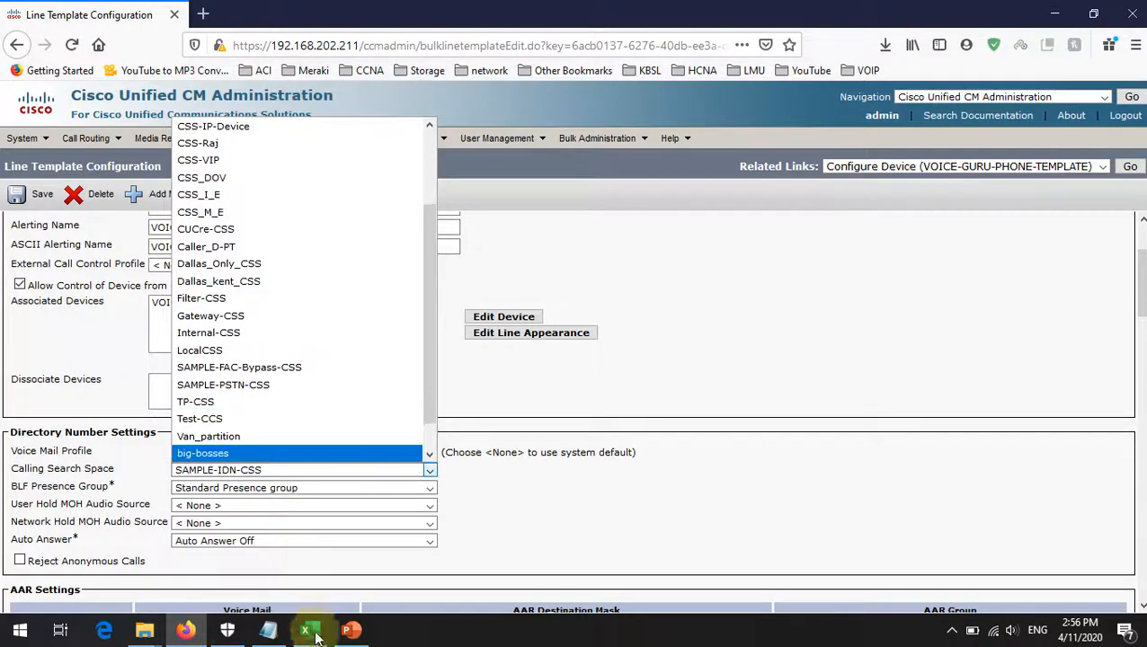
click(332, 537)
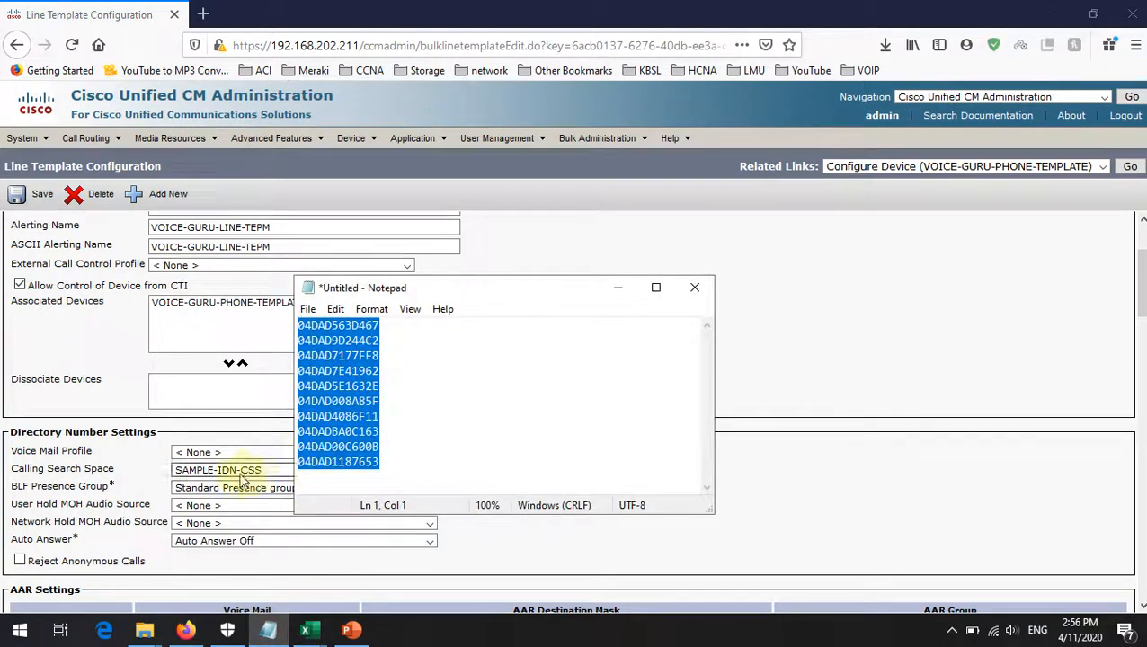
click(270, 470)
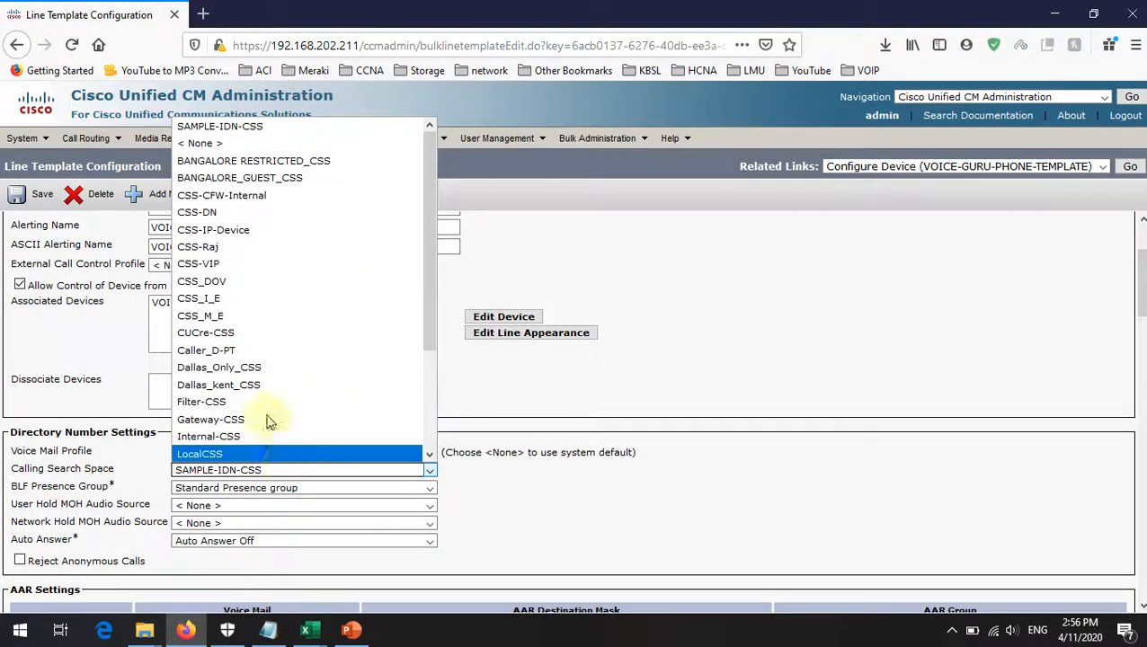
scroll(269, 436, down, 3)
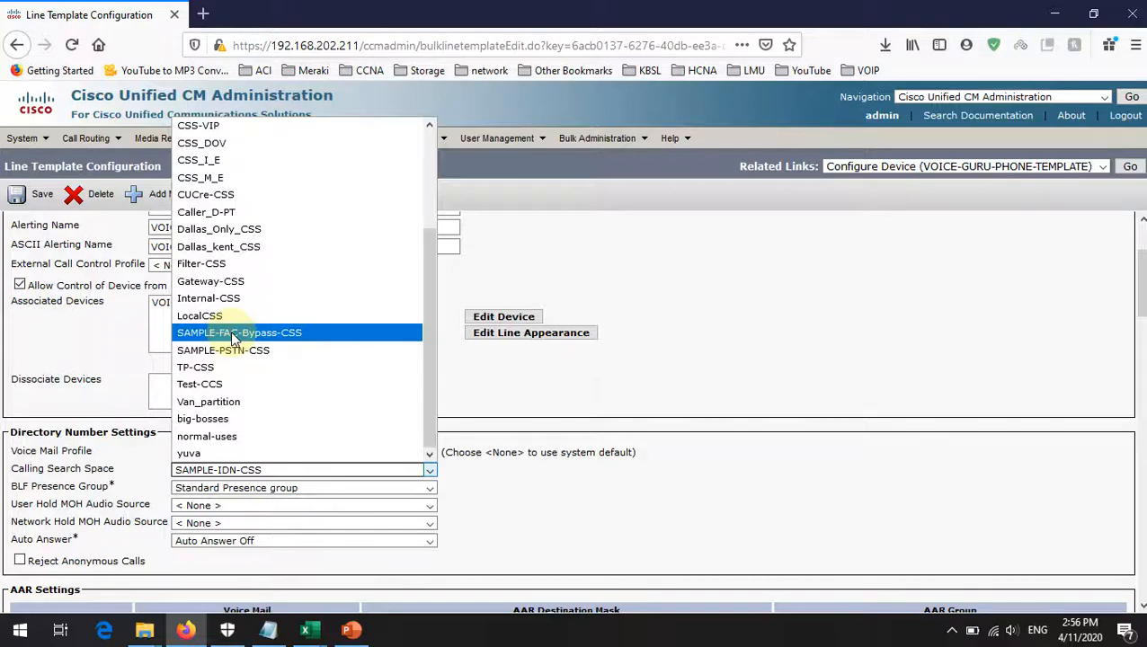
Step: Switch to Notepad and write SAMPLE-FAC-Bypass-CSS below the list of MAC addresses
click(316, 629)
click(268, 629)
click(377, 474)
drag(485, 275, 703, 185)
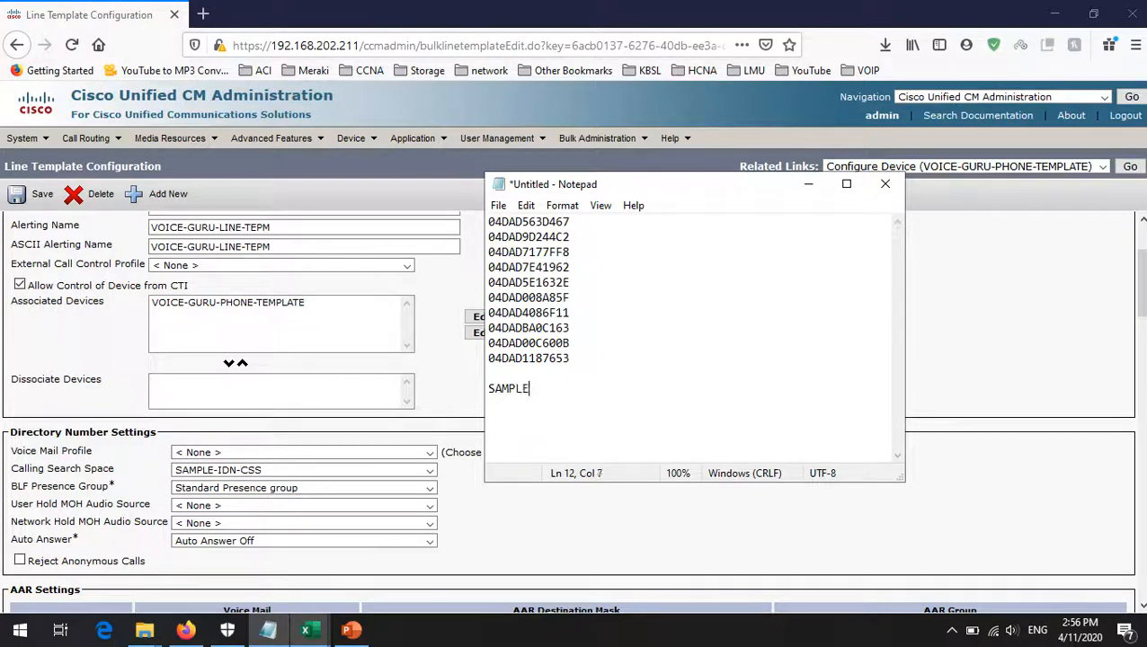
text(FAC-Bypass-)
text(CSS)
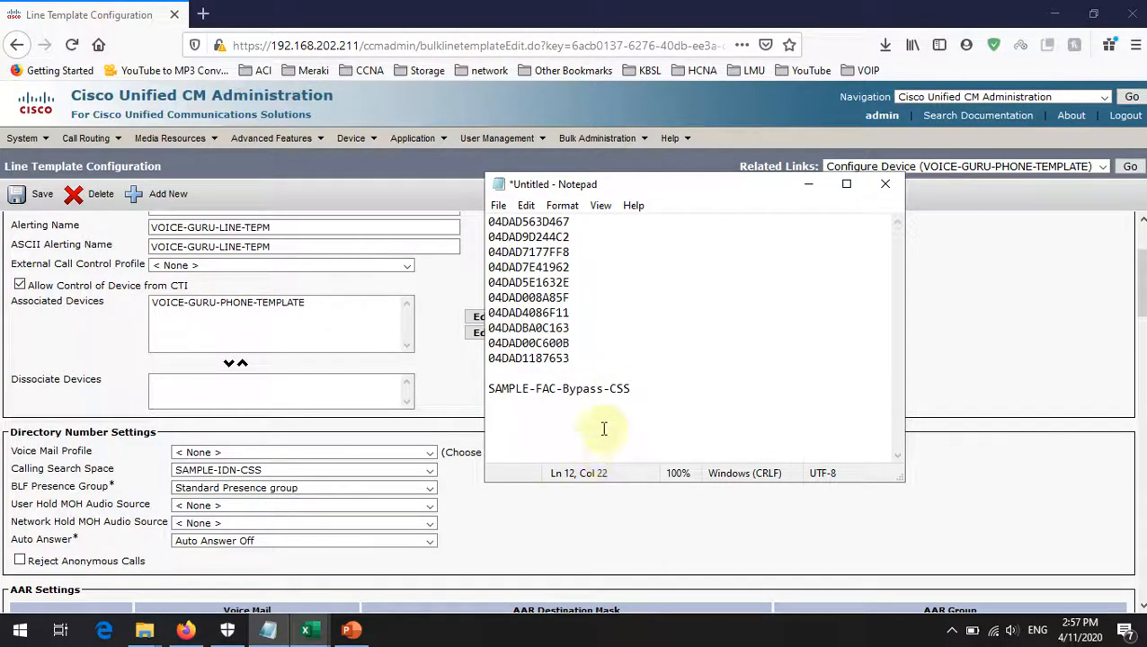
Step: Check the spelling of SAMPLE-FAC-Bypass-CSS in Notepad against the Calling Search Space options of the line template
click(385, 469)
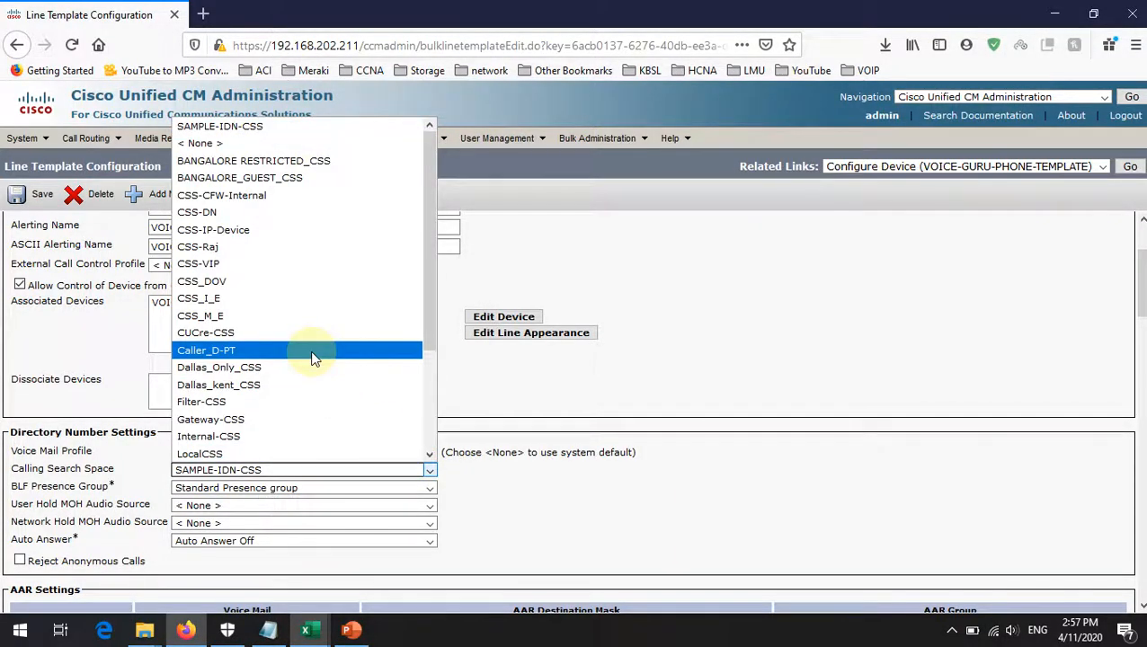
scroll(305, 284, down, 2)
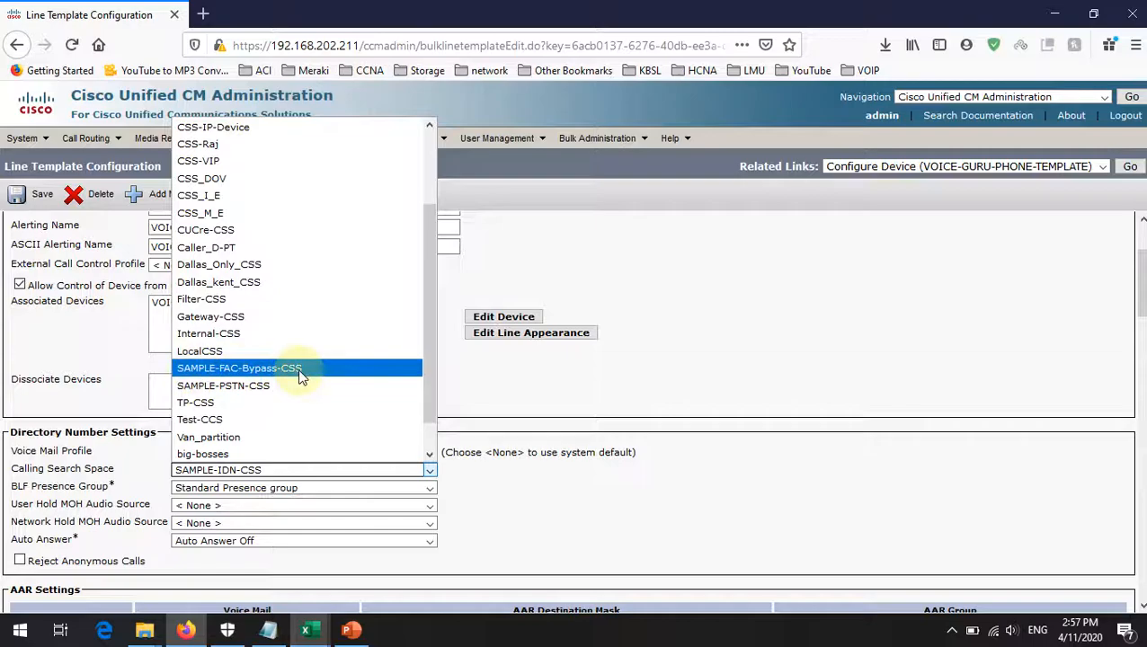
click(267, 629)
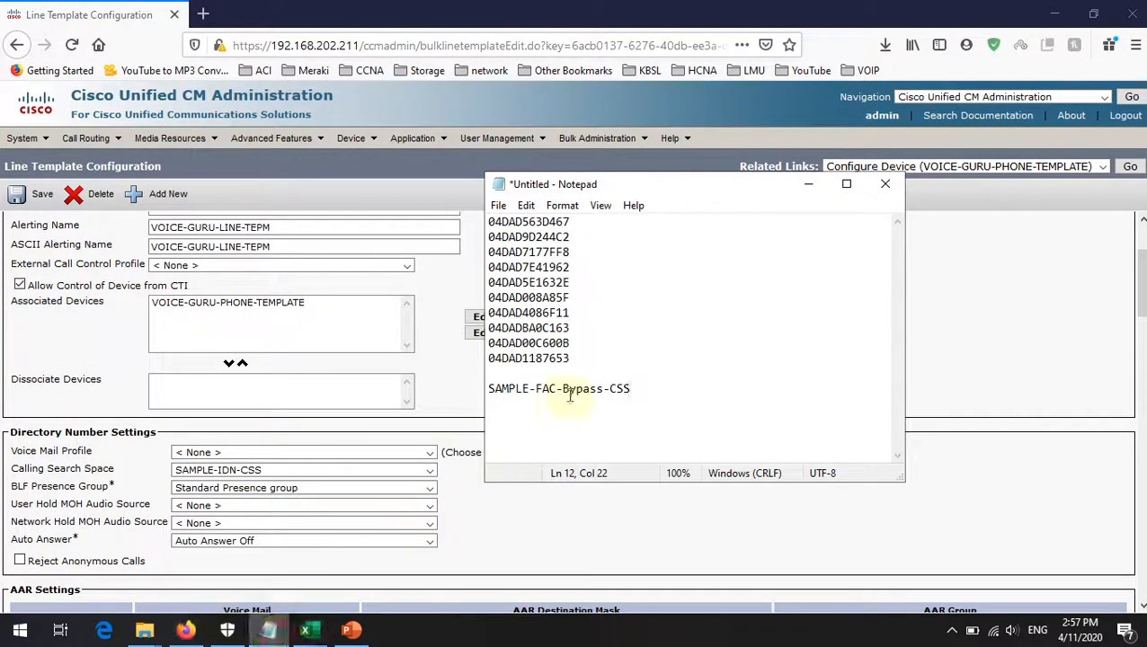
click(262, 477)
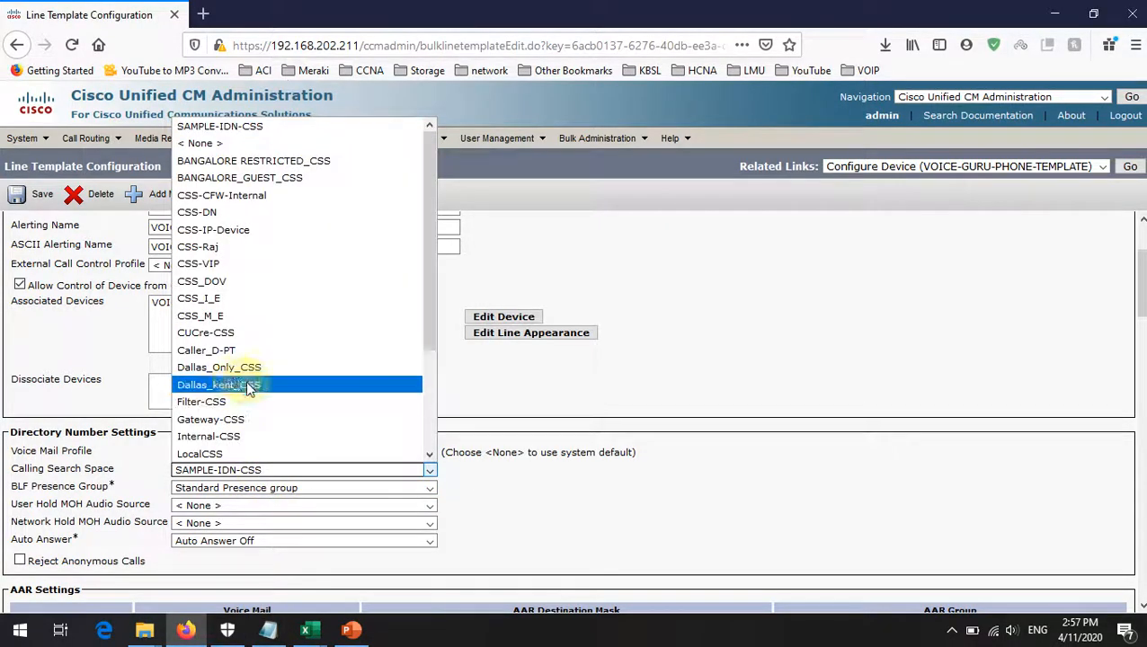
scroll(261, 388, down, 3)
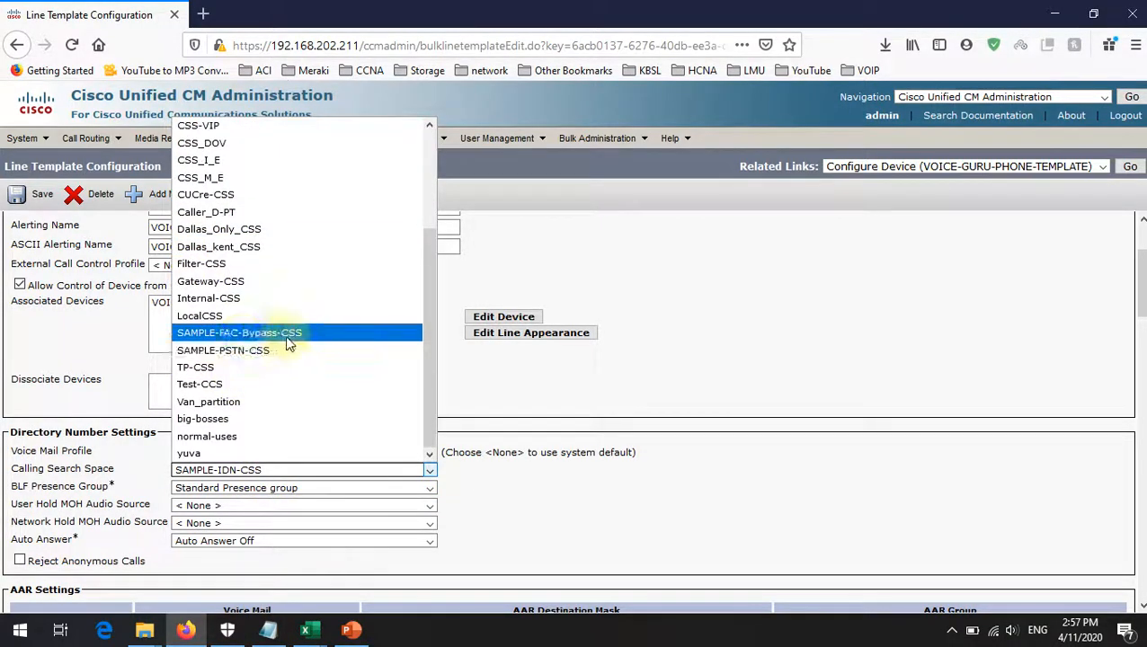
Step: Copy SAMPLE-FAC-Bypass-CSS from Notepad into cell J2 of the Line CSS 1 column on the Phones sheet
click(268, 629)
drag(632, 389, 492, 389)
right_click(509, 396)
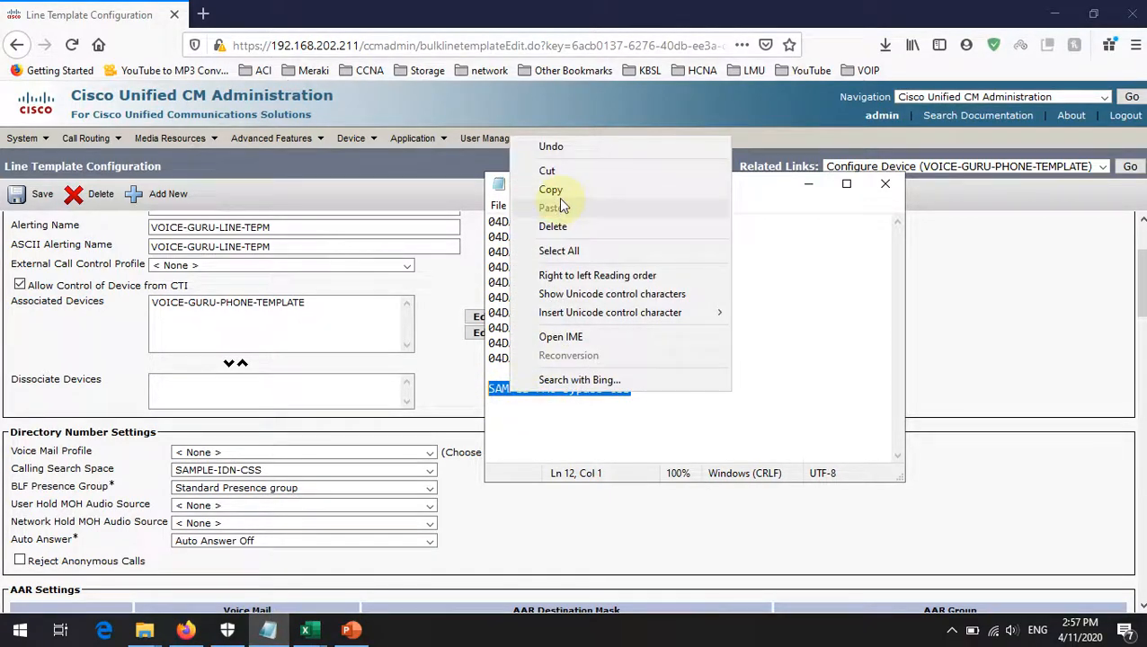
click(560, 191)
mouse_move(303, 632)
click(411, 556)
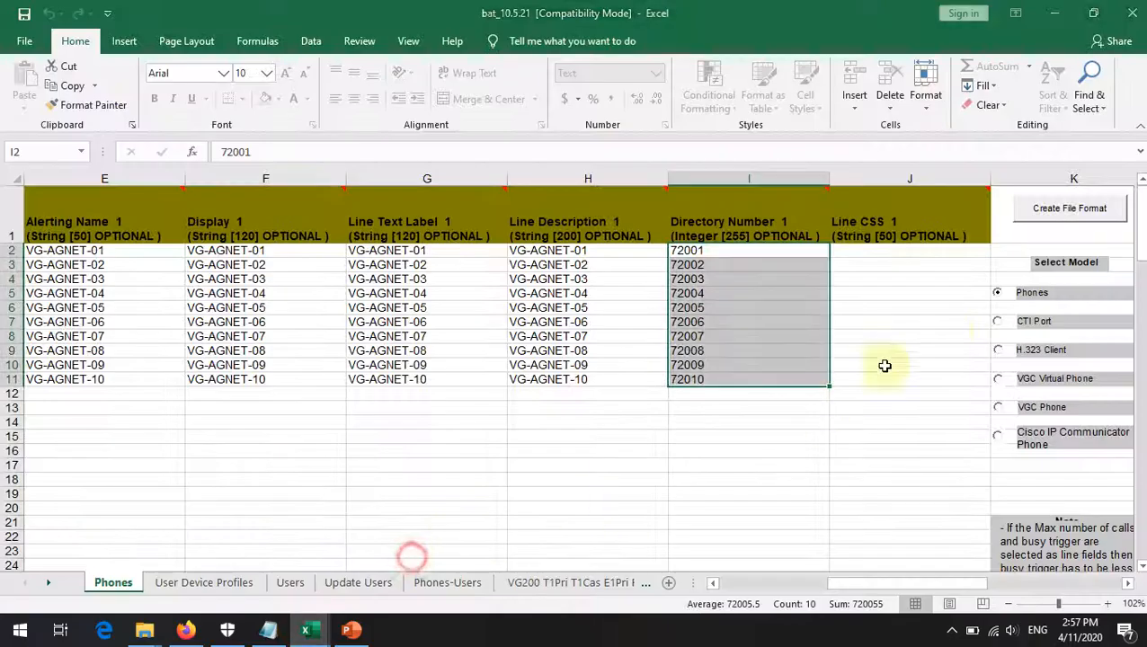
right_click(874, 254)
click(912, 325)
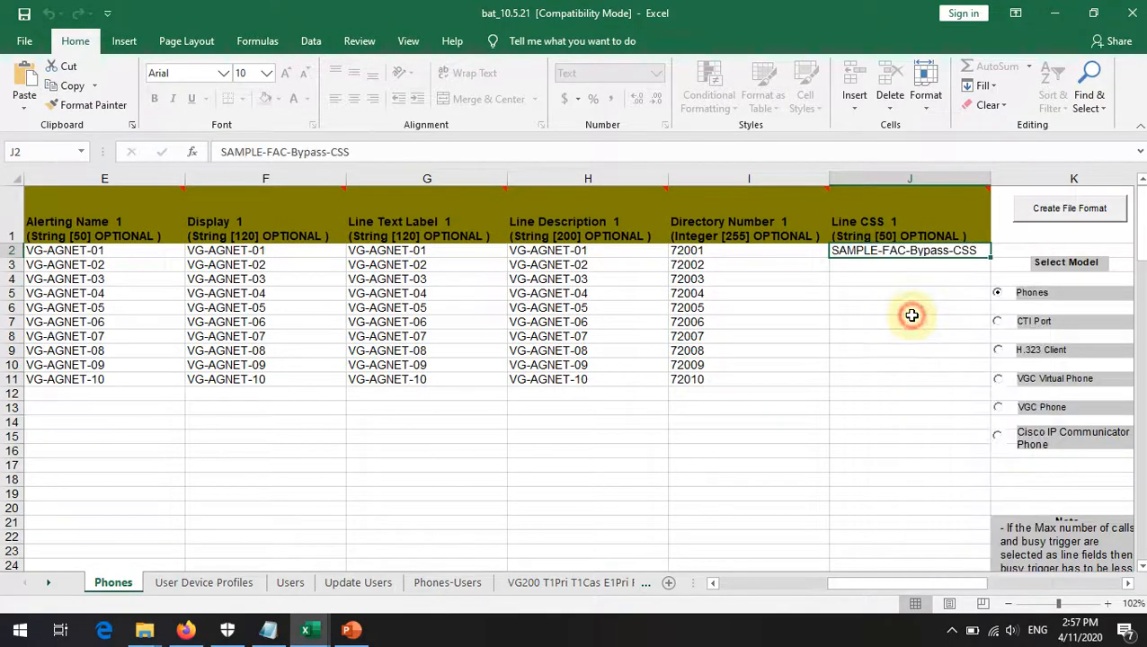
Step: Fill SAMPLE-FAC-Bypass-CSS down the Line CSS 1 column through row 11 and select the MAC addresses in A2:A11
drag(988, 257, 972, 381)
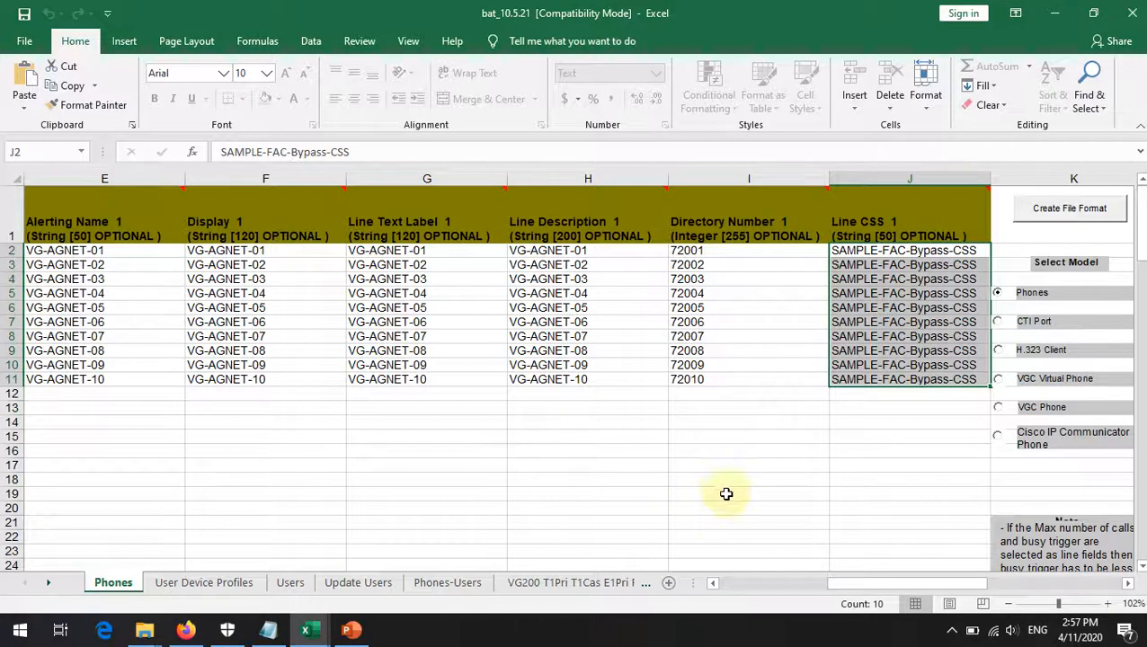
drag(845, 589, 698, 589)
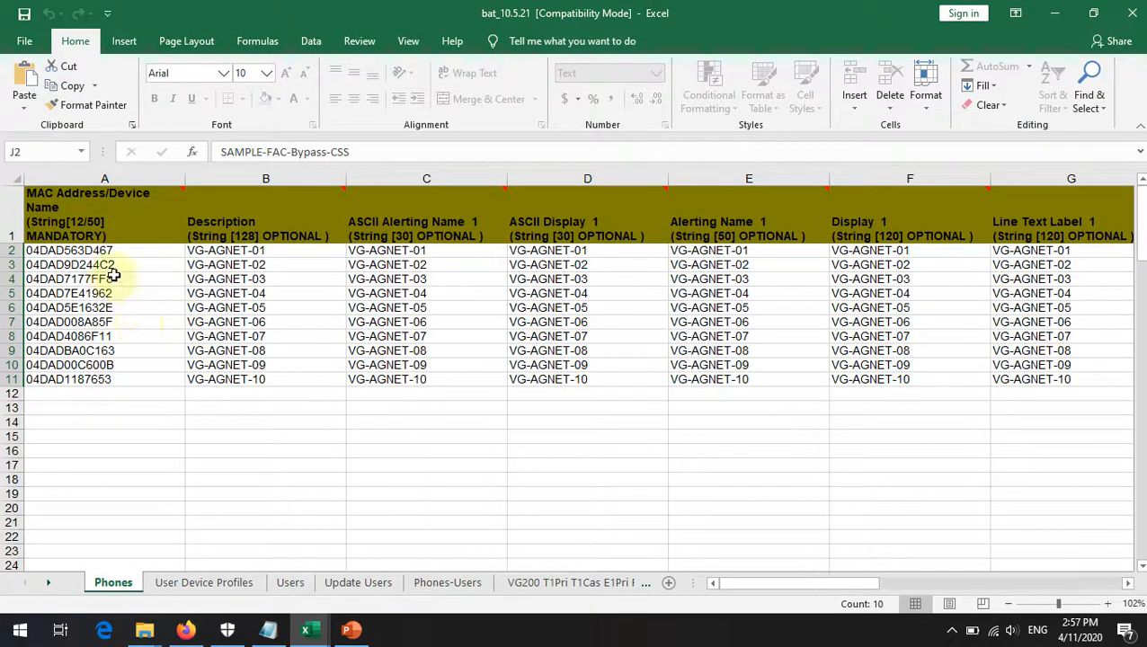
drag(130, 250, 125, 377)
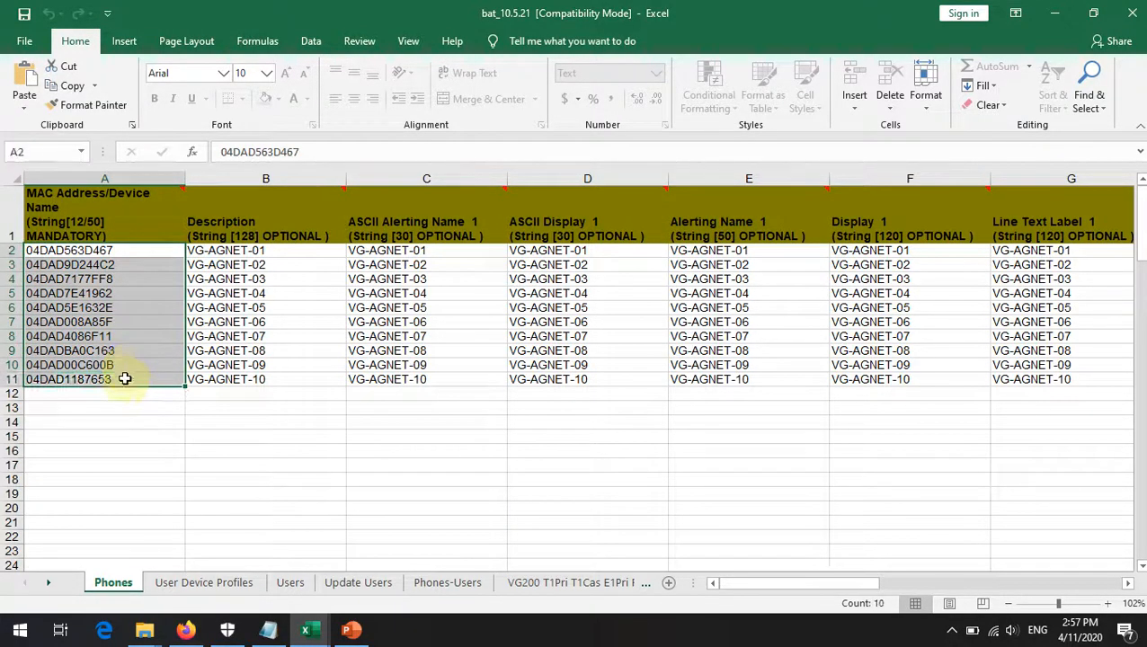
Step: Switch to Firefox and open the Find and List Phones page, checking the BAT workbook in Excel while it loads
click(196, 631)
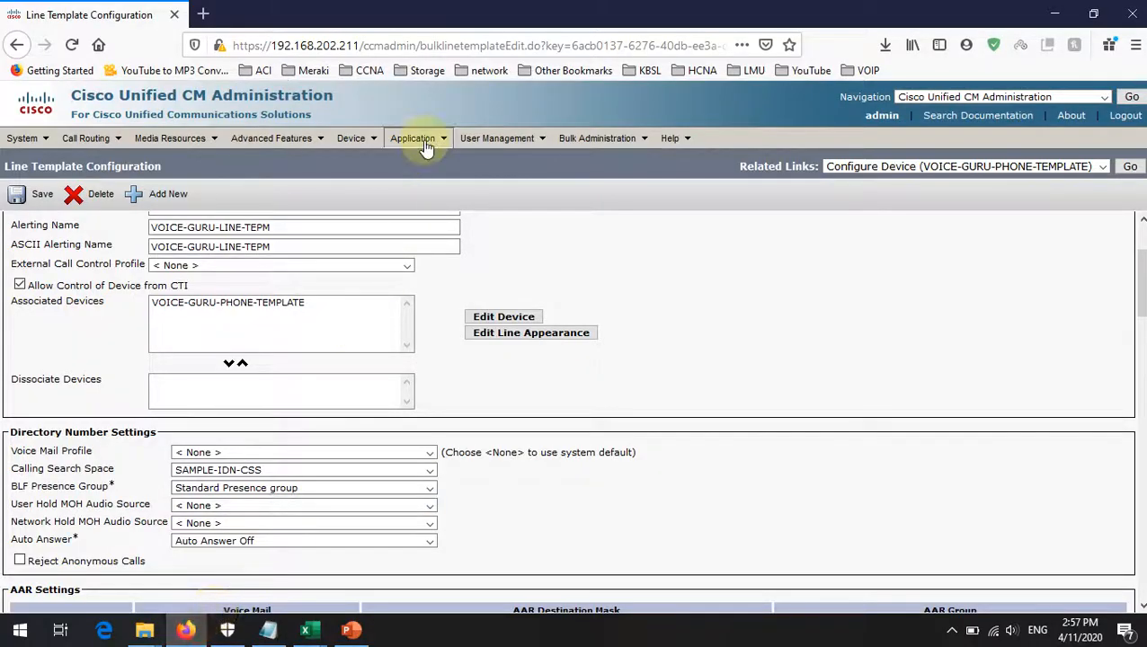
mouse_move(355, 140)
click(370, 221)
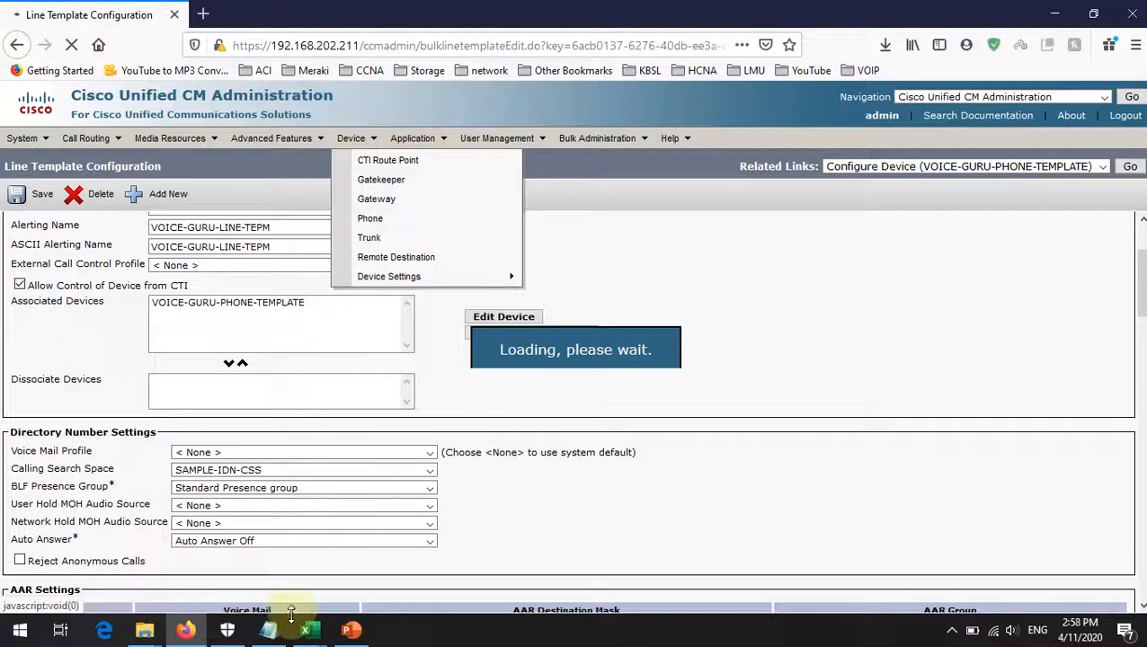
mouse_move(305, 629)
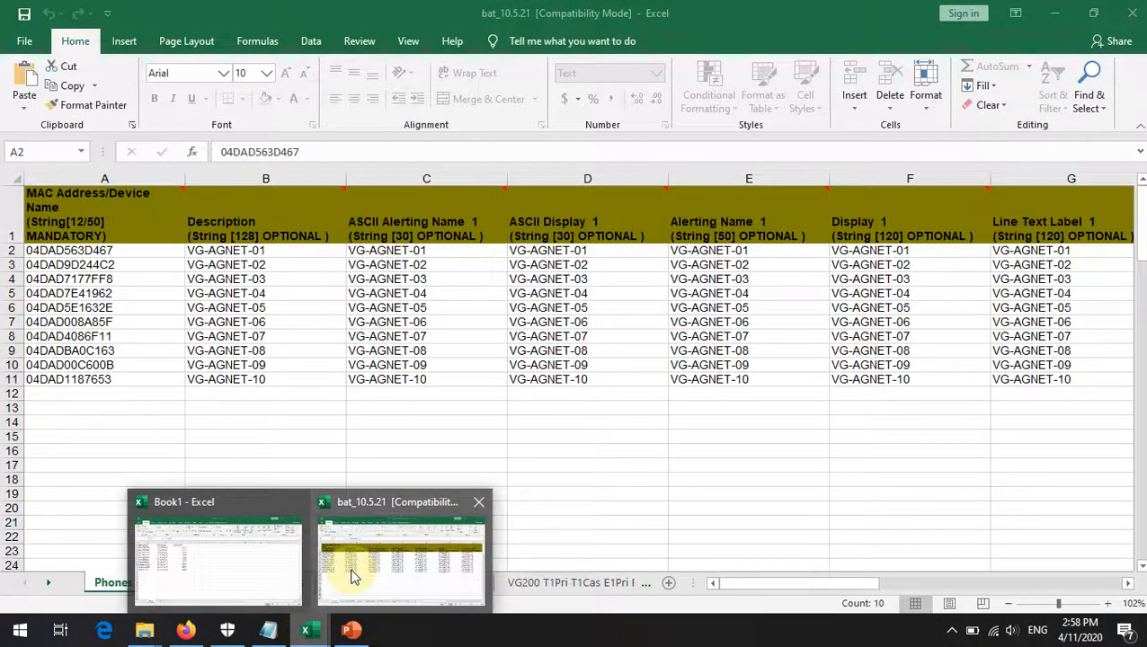
click(351, 576)
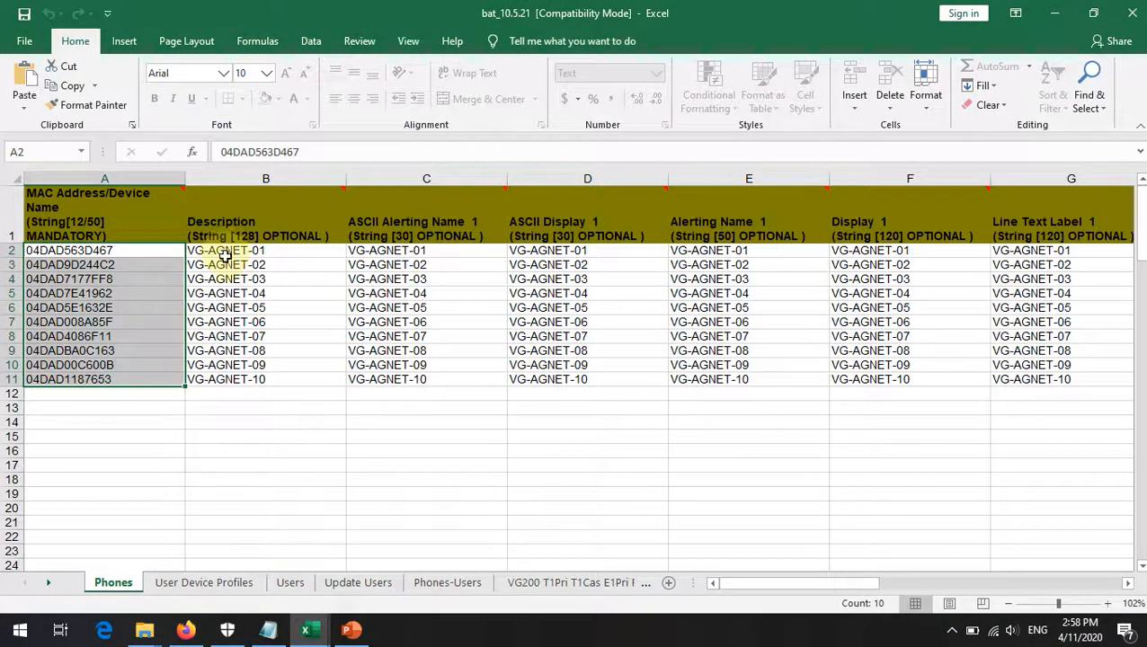
click(185, 629)
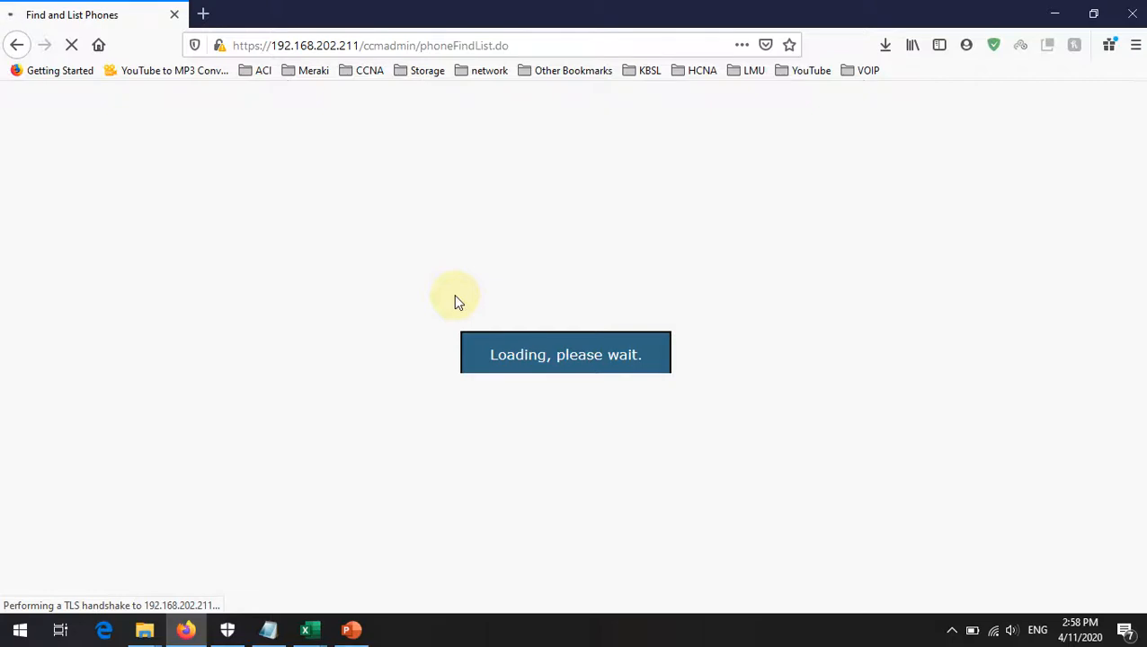
mouse_move(305, 629)
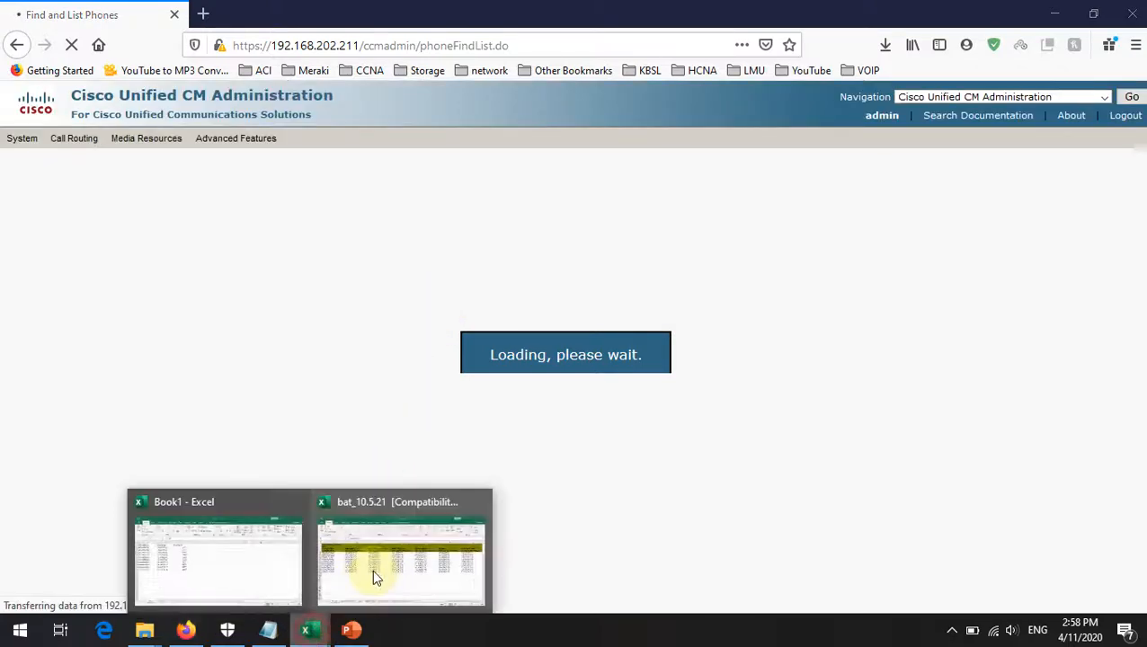
click(371, 571)
mouse_move(842, 585)
mouse_down()
mouse_move(1029, 584)
mouse_move(845, 583)
mouse_up()
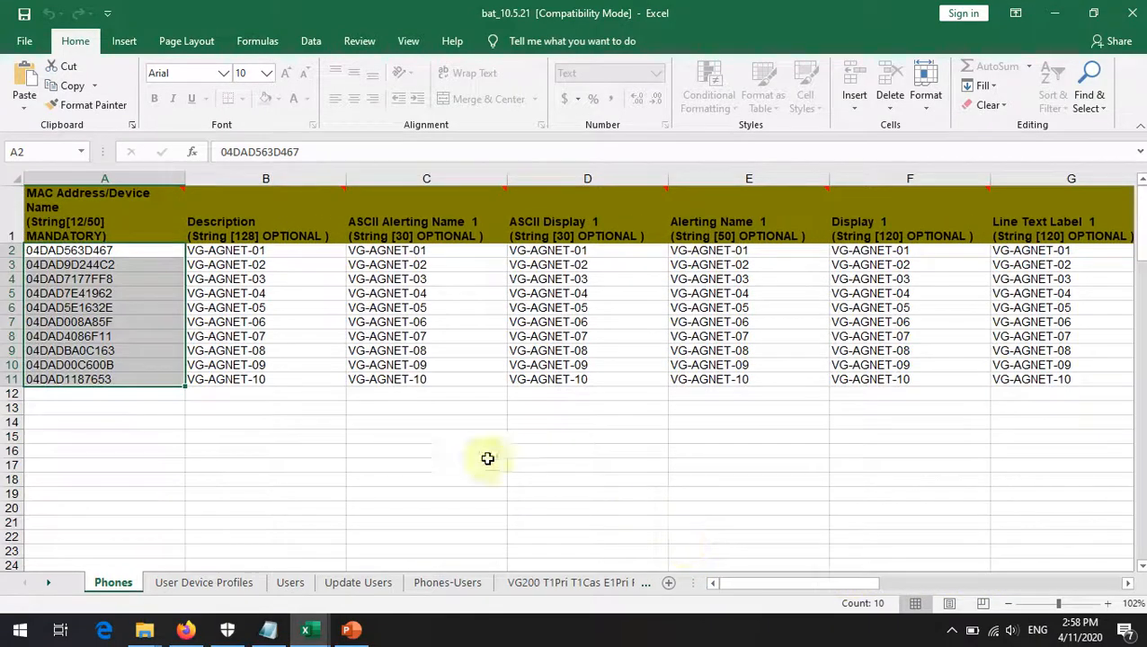
click(185, 629)
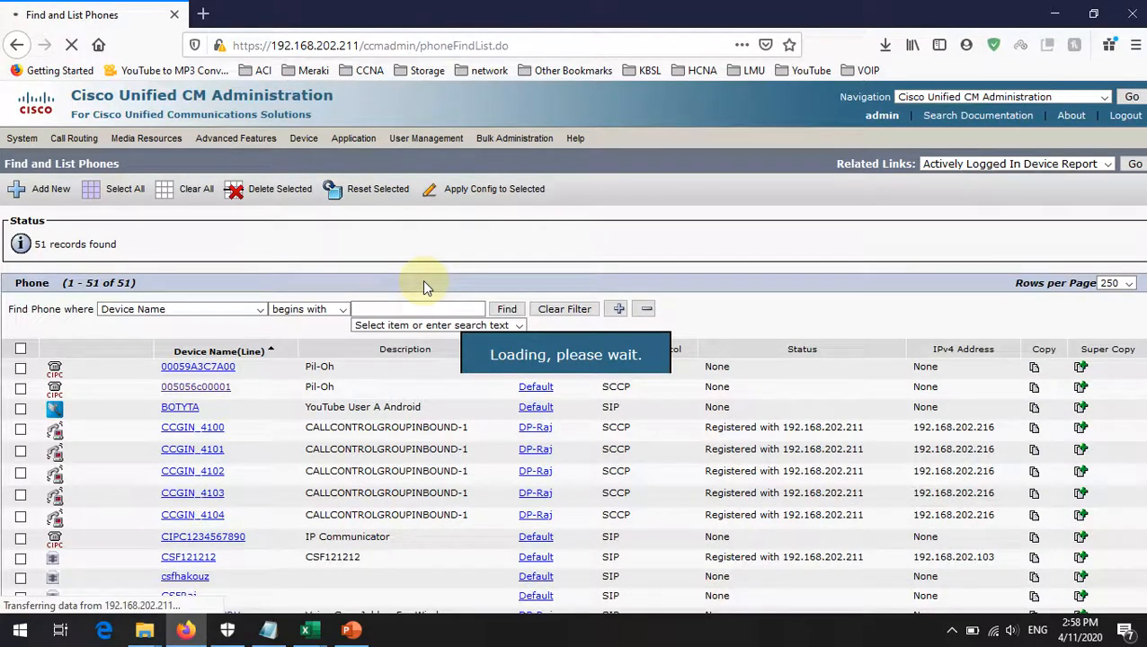
Step: Search the phone list for devices whose Device Type contains 7942
click(242, 309)
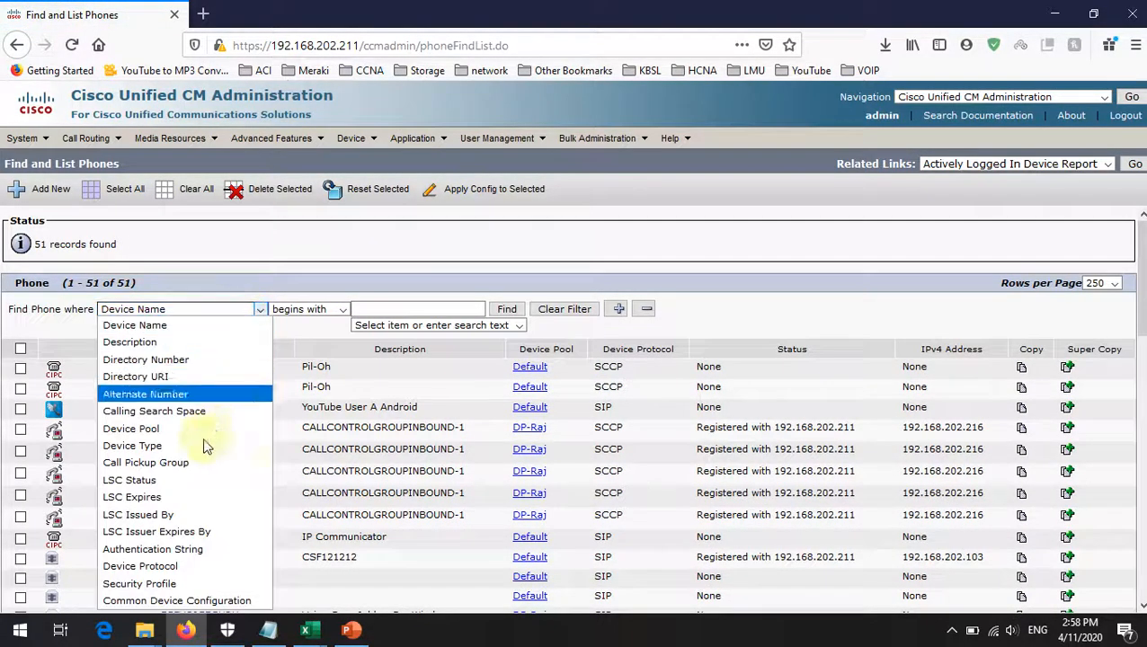
click(192, 445)
click(306, 309)
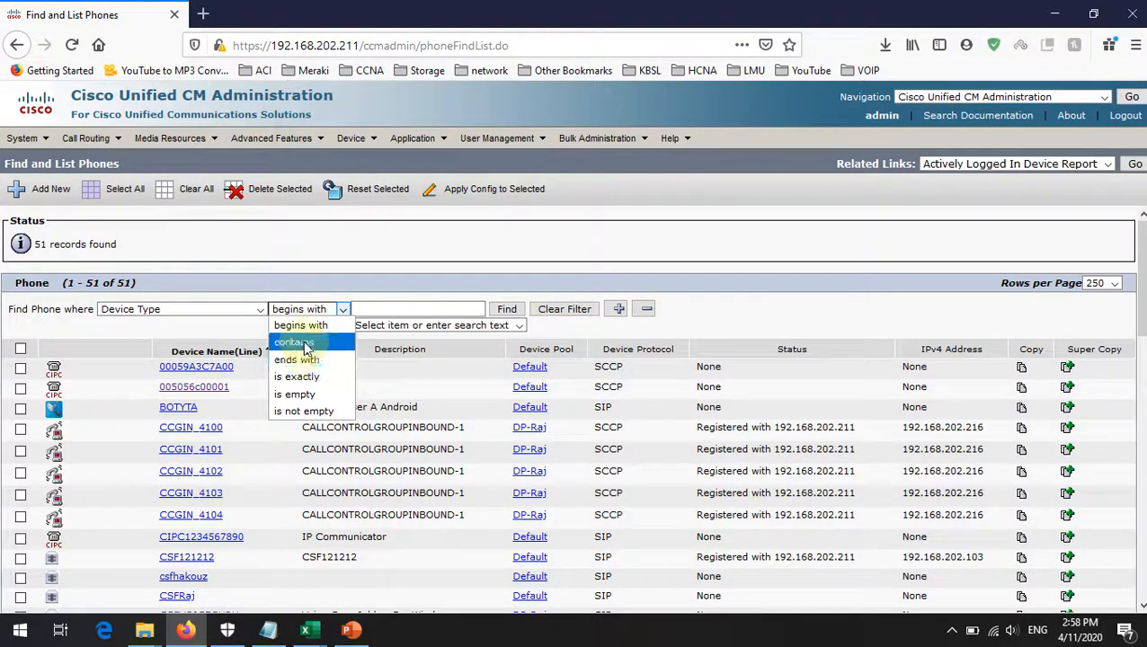
click(304, 342)
click(368, 310)
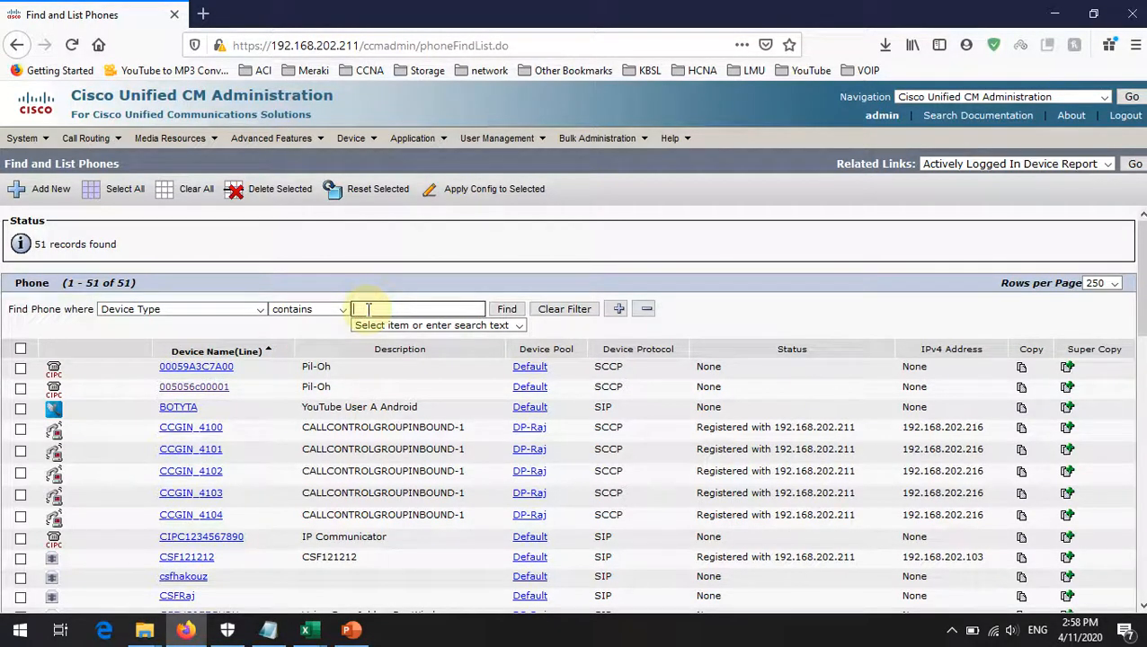
text(7942)
click(507, 310)
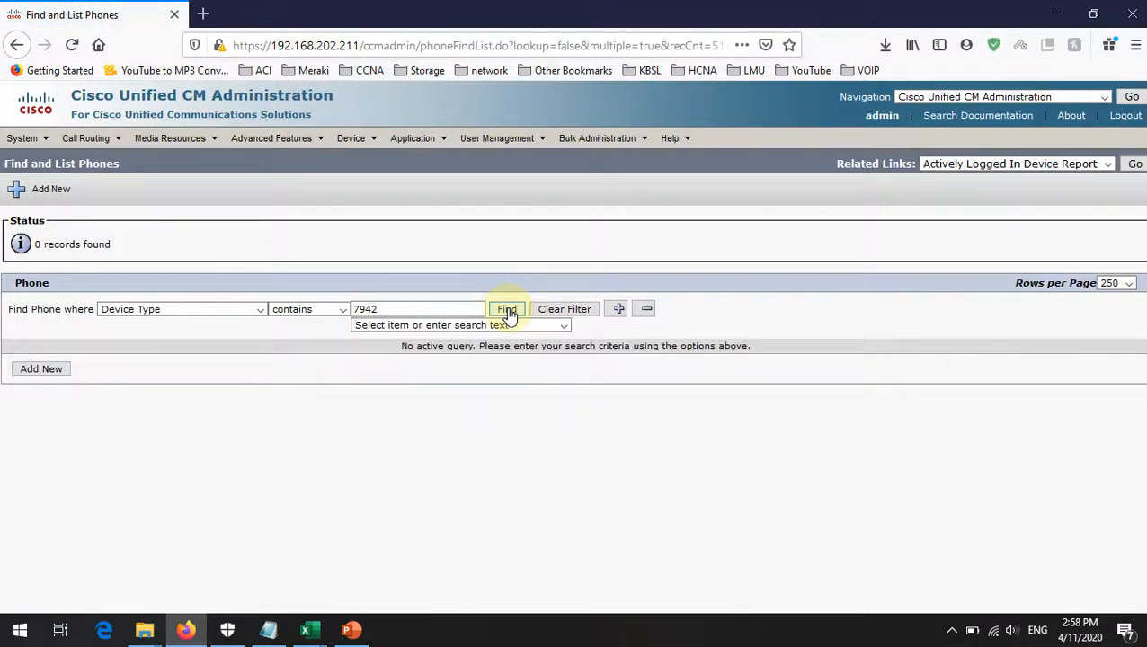
Step: Return to the BAT workbook in Excel and export the Phones sheet to BAT format as C:\XlsDataFiles\7942-VG
click(1054, 14)
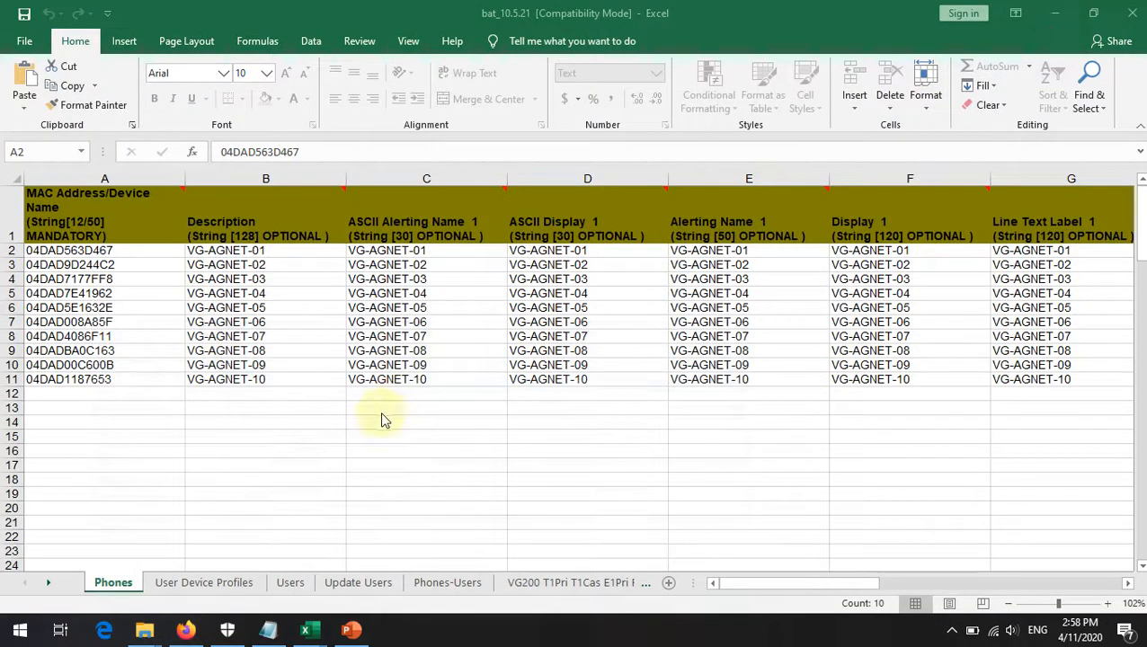
key(ctrl+shift+Down)
drag(775, 586, 941, 587)
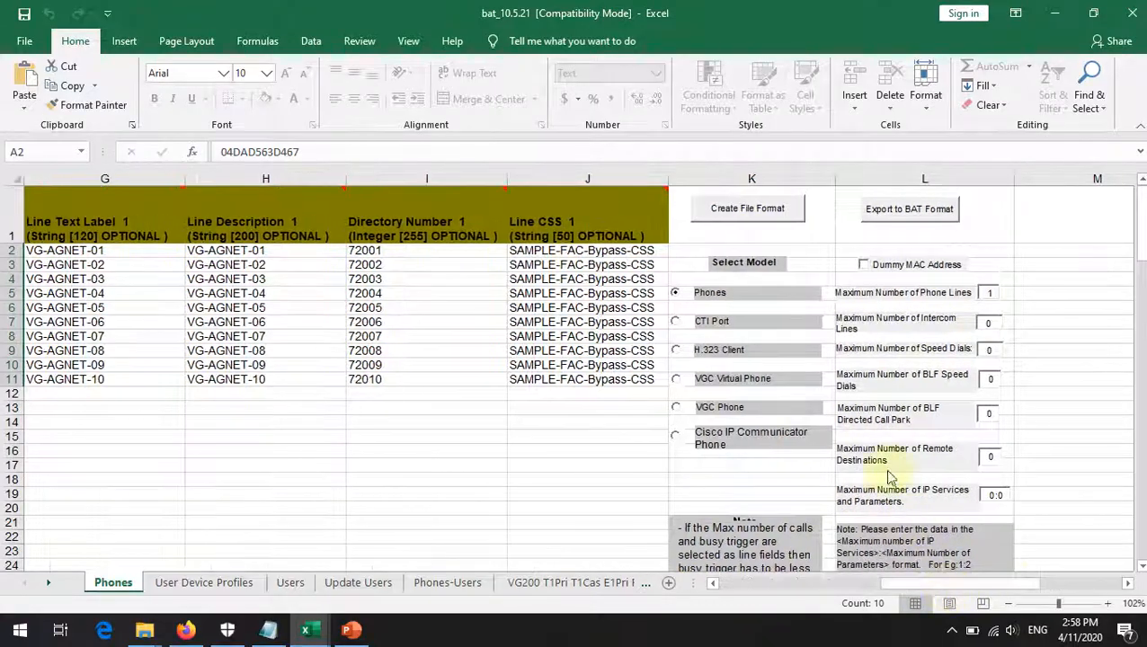
click(901, 212)
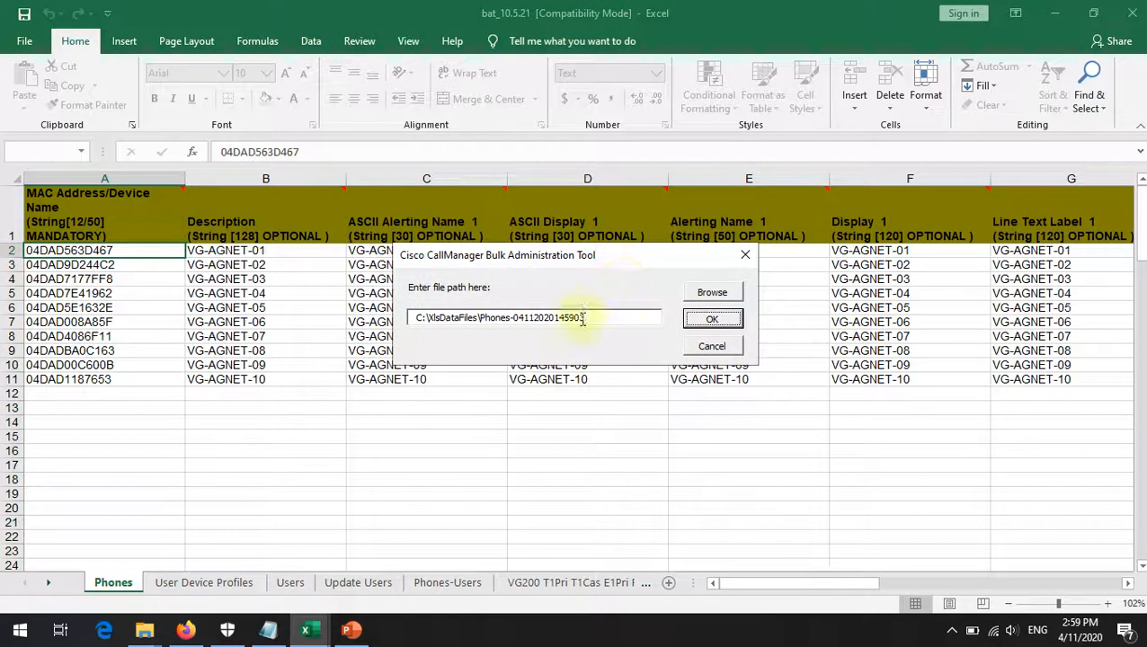
drag(585, 317, 415, 319)
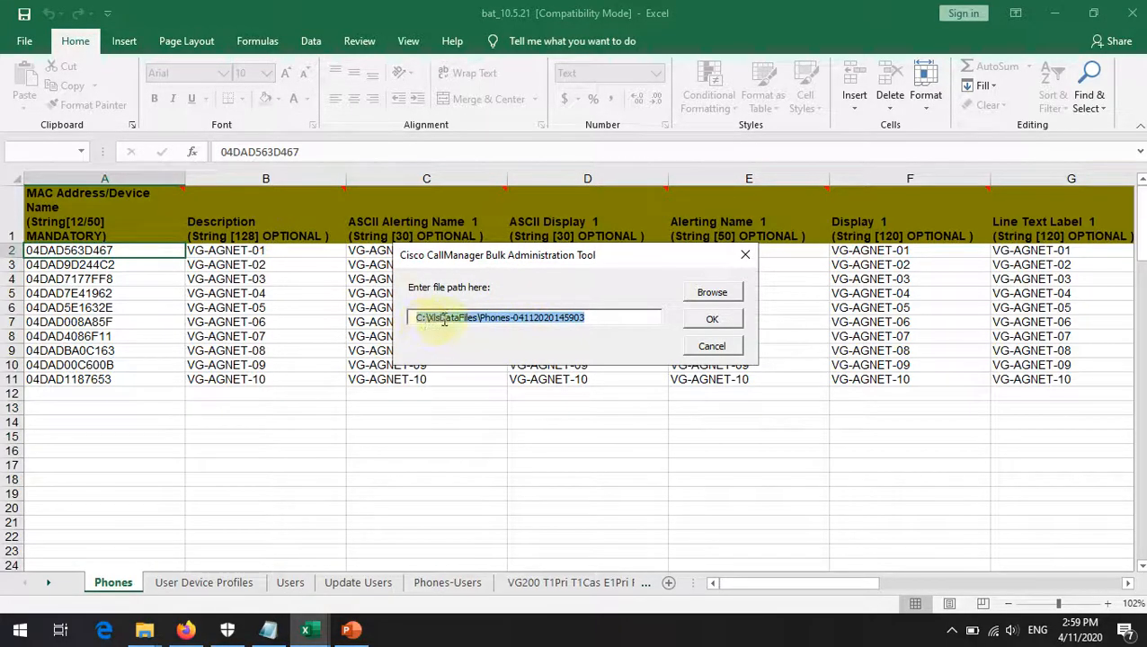
click(596, 320)
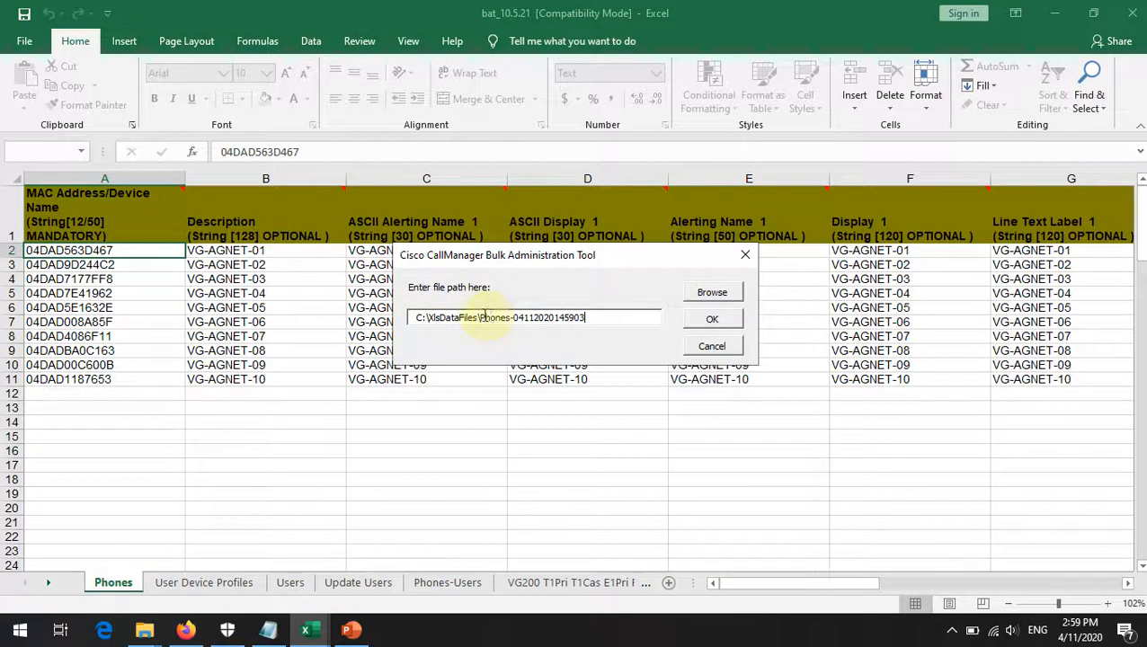
mouse_move(480, 315)
mouse_down()
mouse_move(604, 316)
mouse_move(489, 324)
mouse_up()
key(BackSpace)
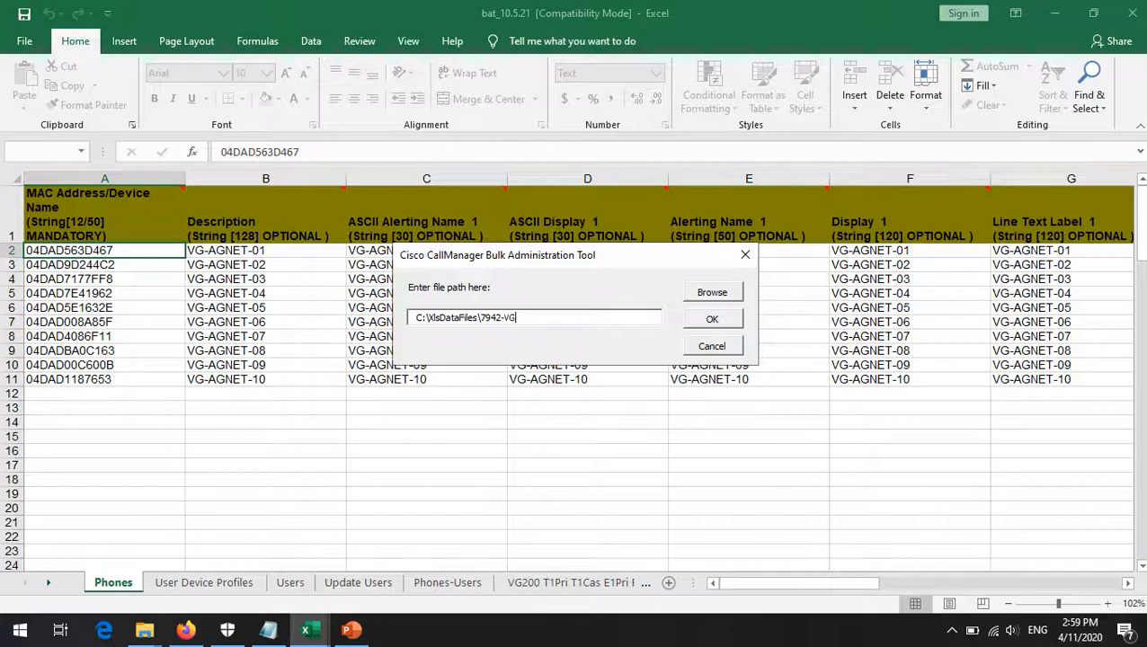
click(713, 320)
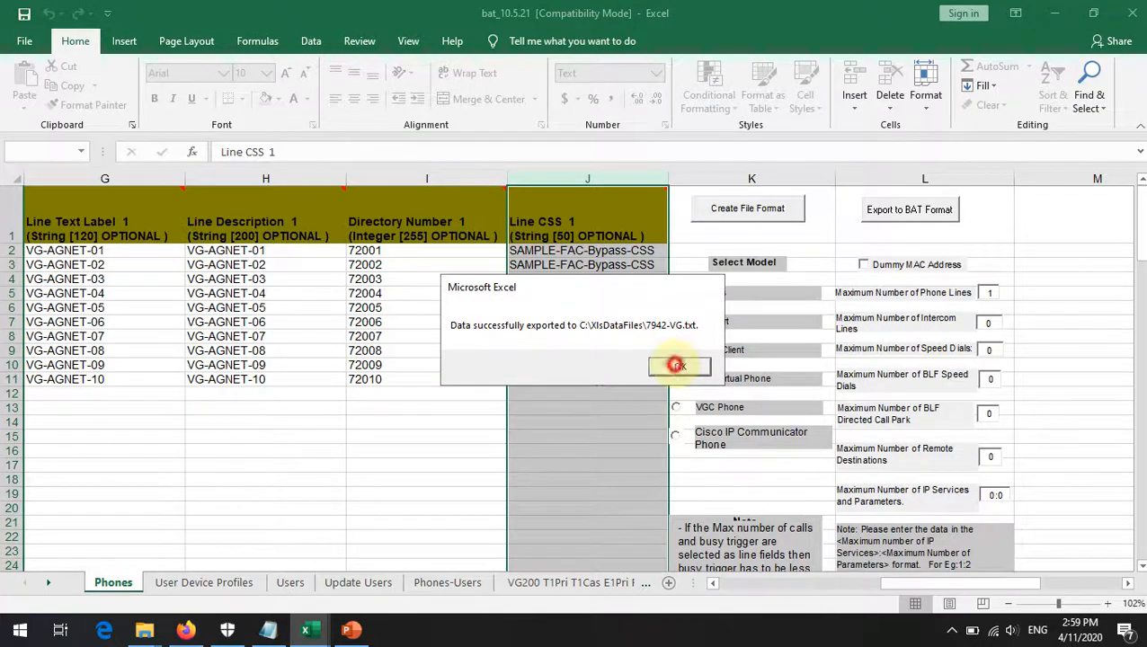
click(676, 364)
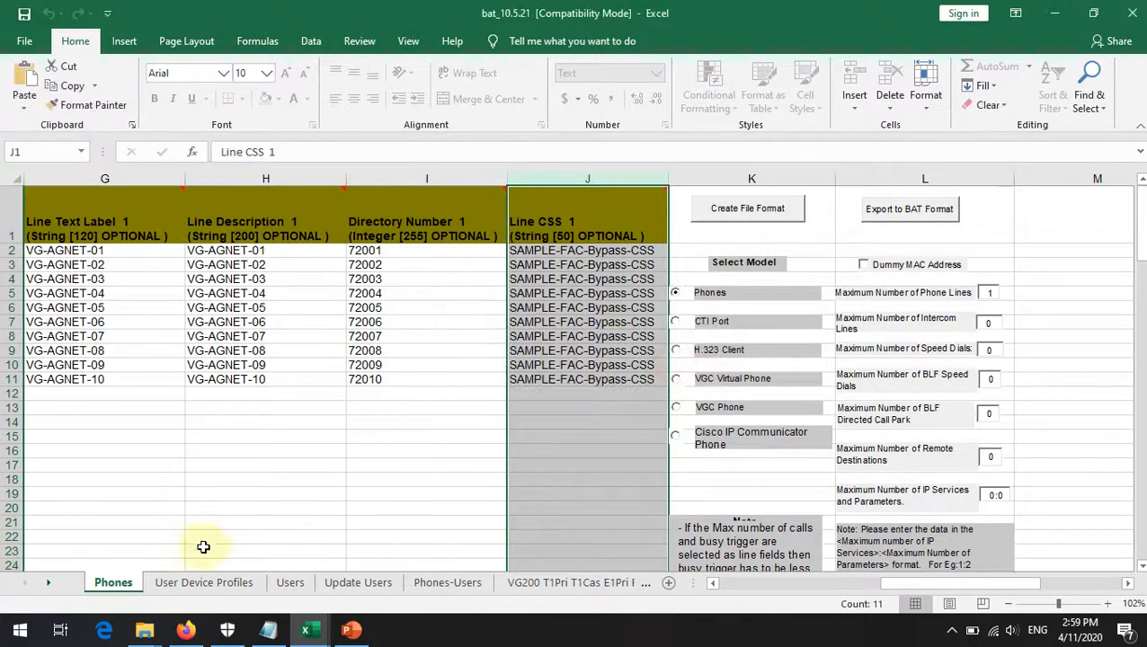
Step: Switch to a new File Explorer window and open 7942-VG.txt from the XlsDataFiles folder on drive C
click(143, 634)
right_click(144, 634)
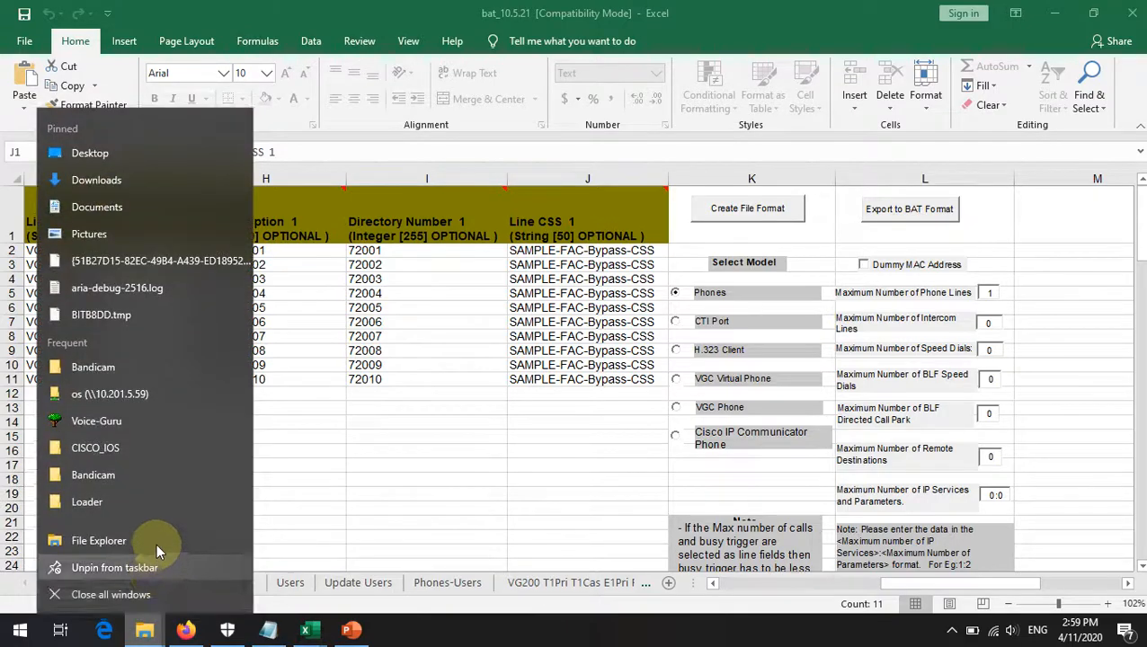
click(182, 539)
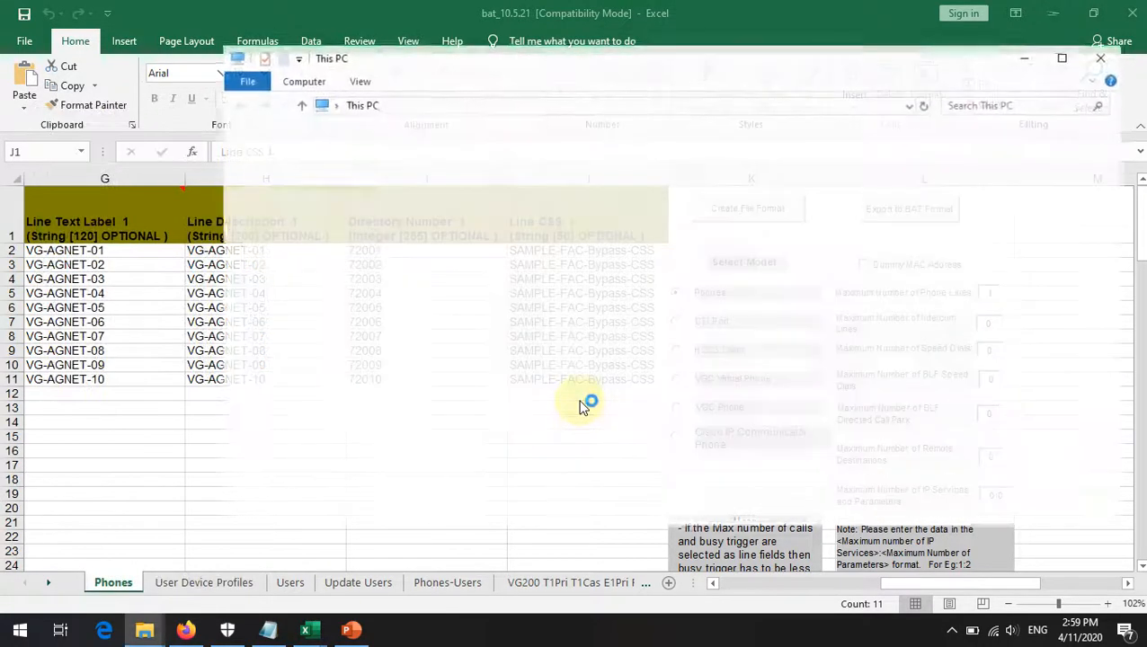
double_click(488, 187)
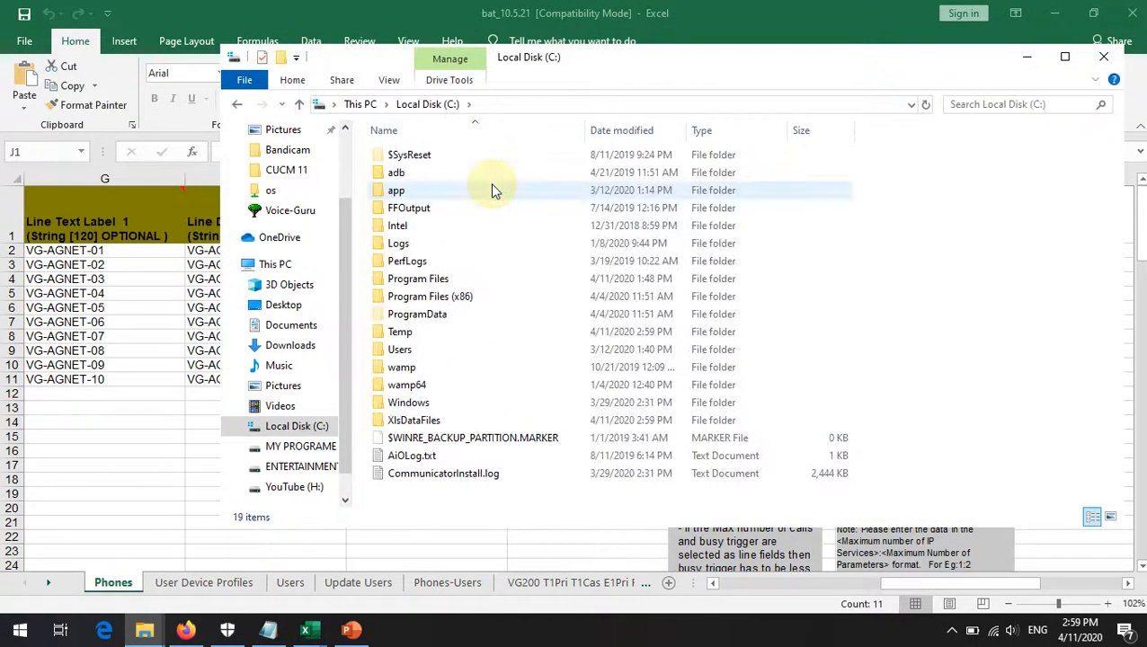
double_click(430, 422)
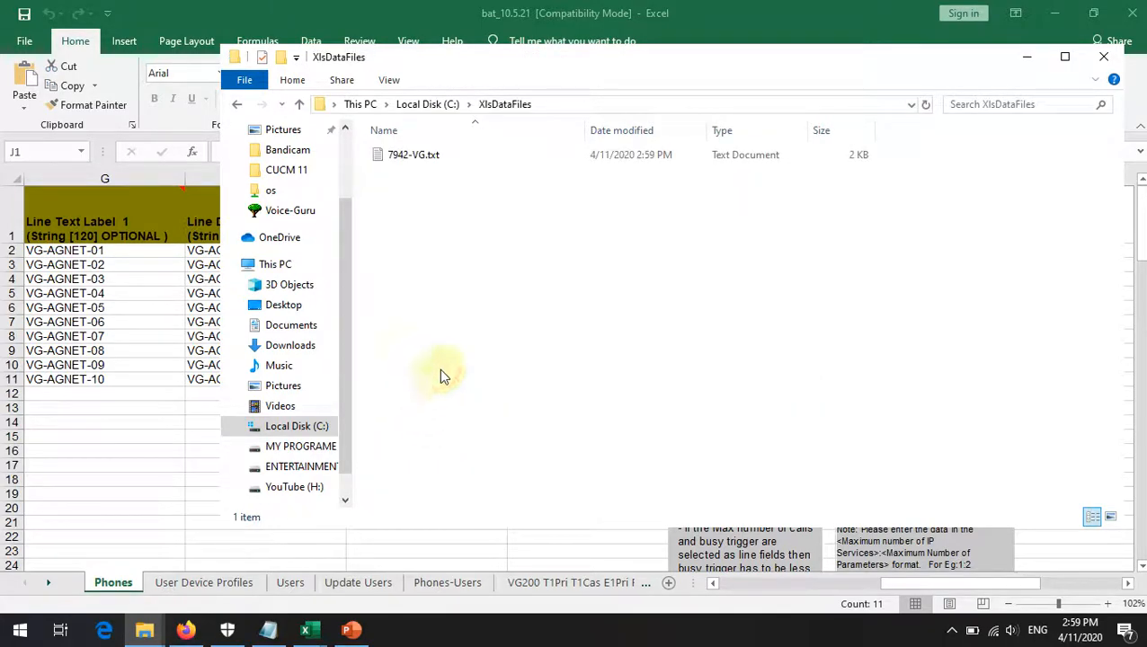
double_click(414, 158)
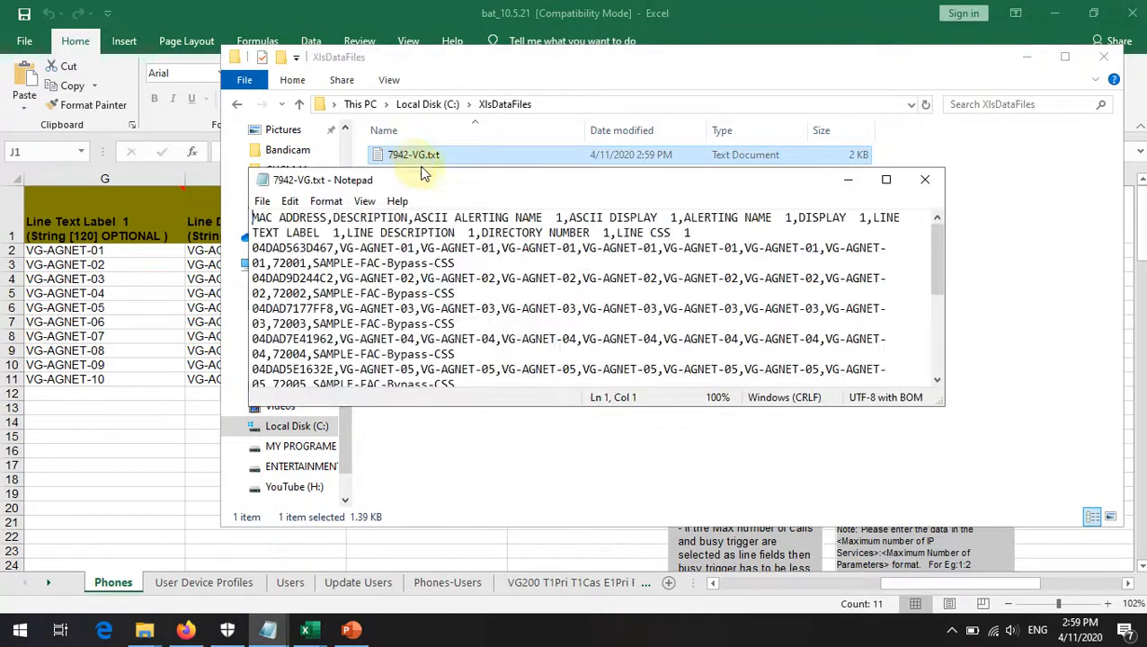
Step: Enlarge the Notepad window to examine the exported header and phone records in 7942-VG.txt, and close the file
double_click(487, 180)
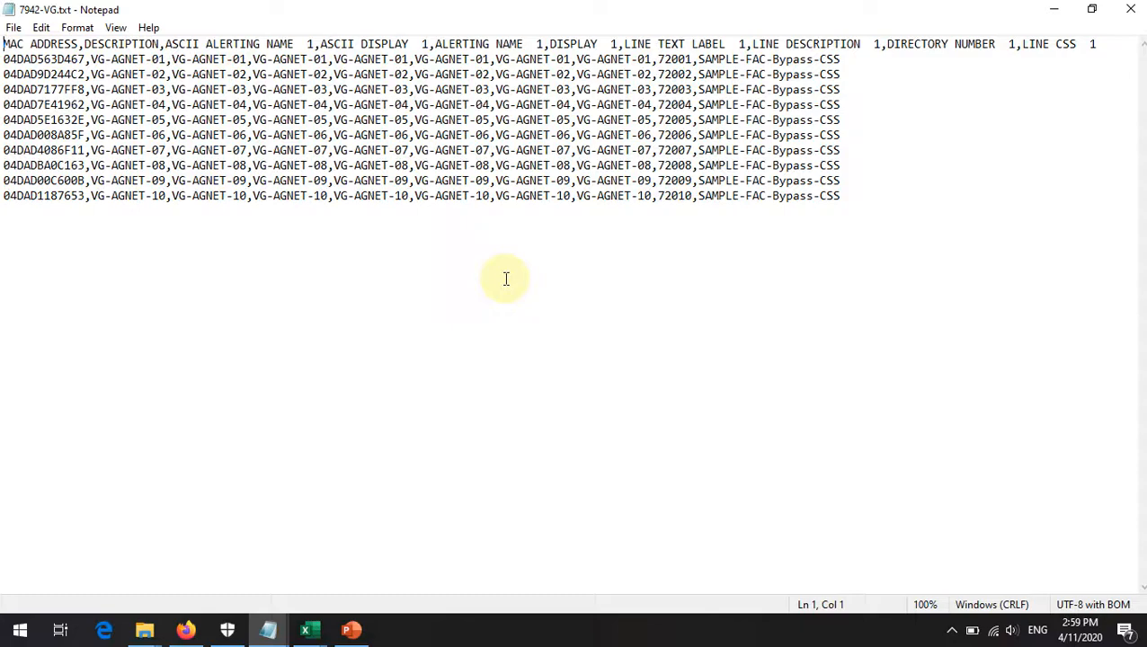
drag(369, 8, 458, 166)
click(785, 165)
click(468, 256)
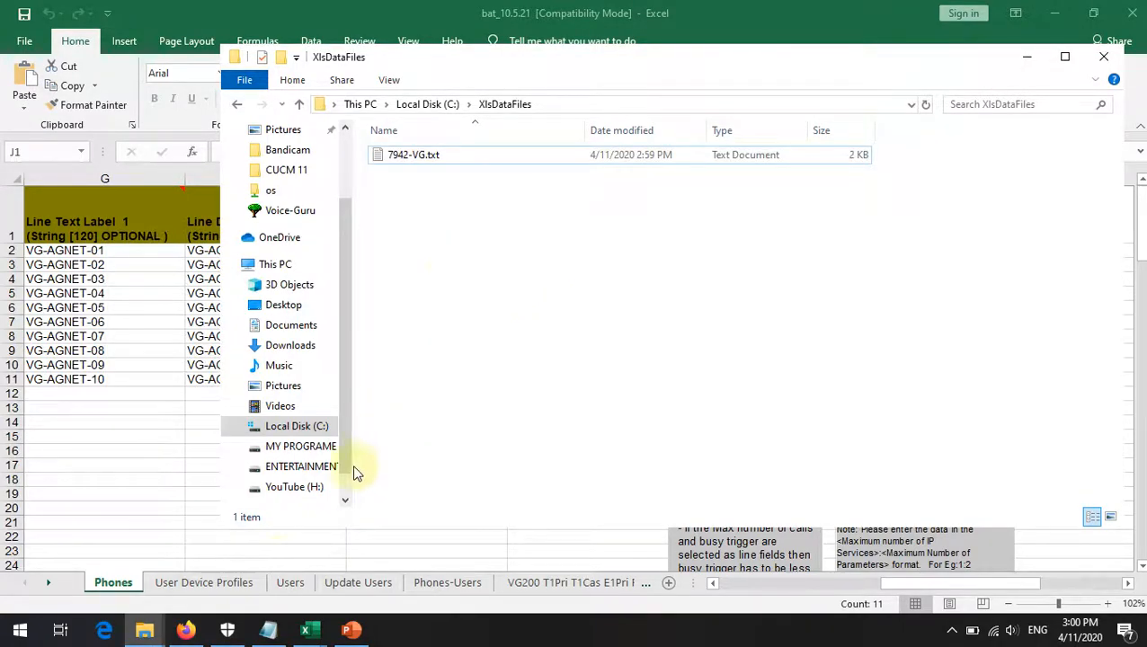
Step: Switch to Cisco Unified CM Administration in Firefox and start a new file upload in Bulk Administration
click(185, 630)
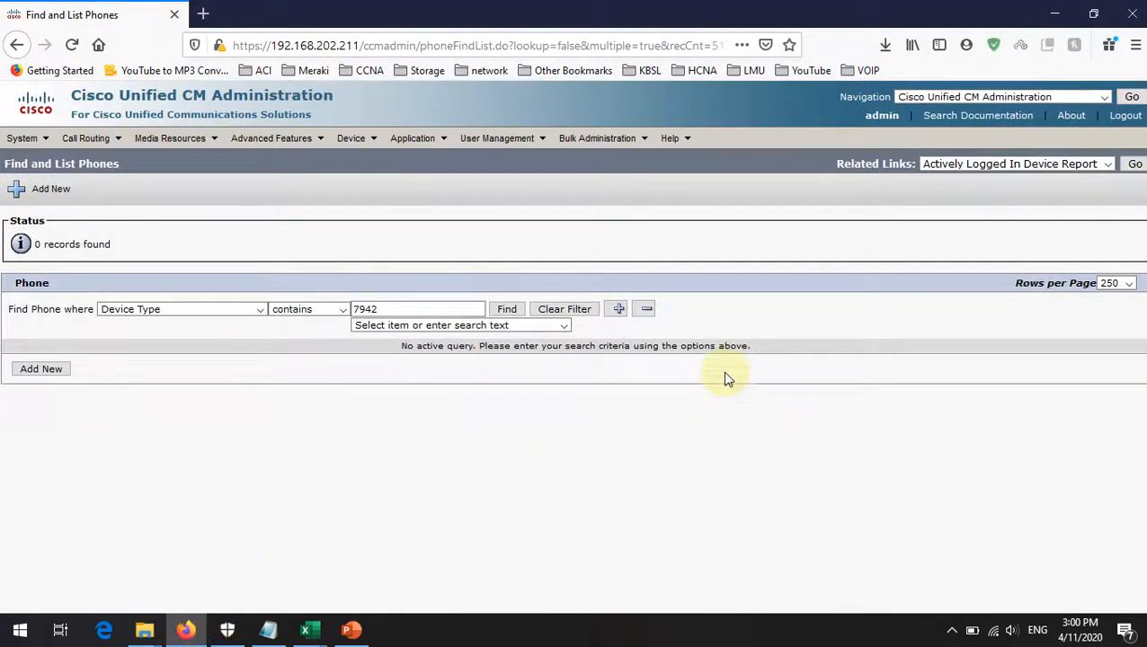
click(600, 142)
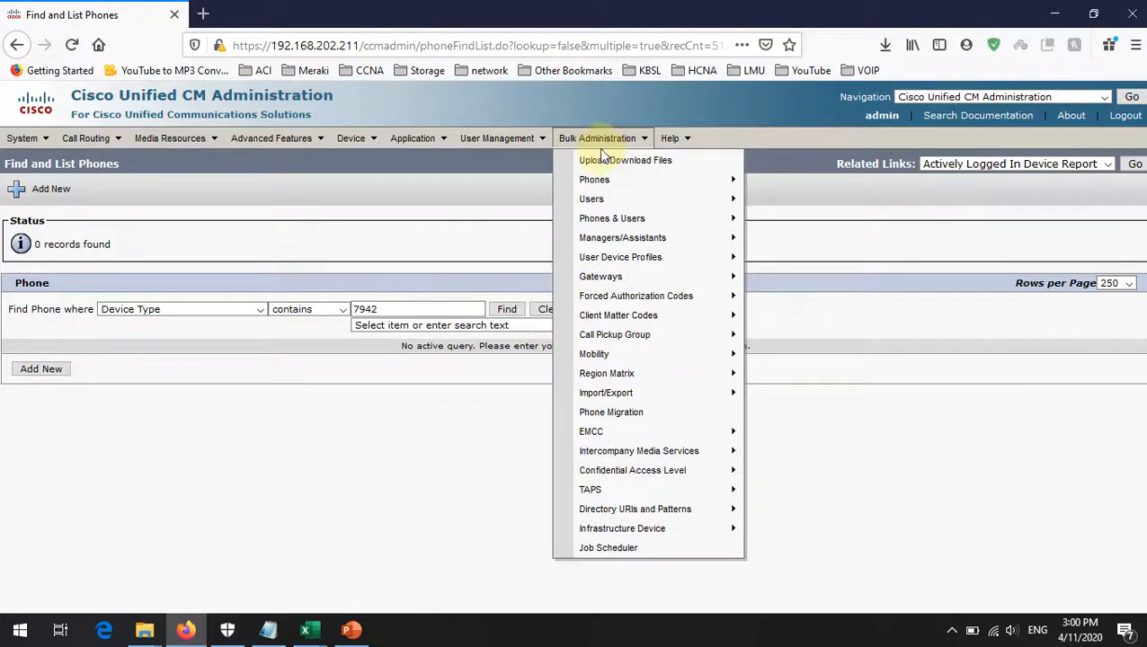
click(604, 169)
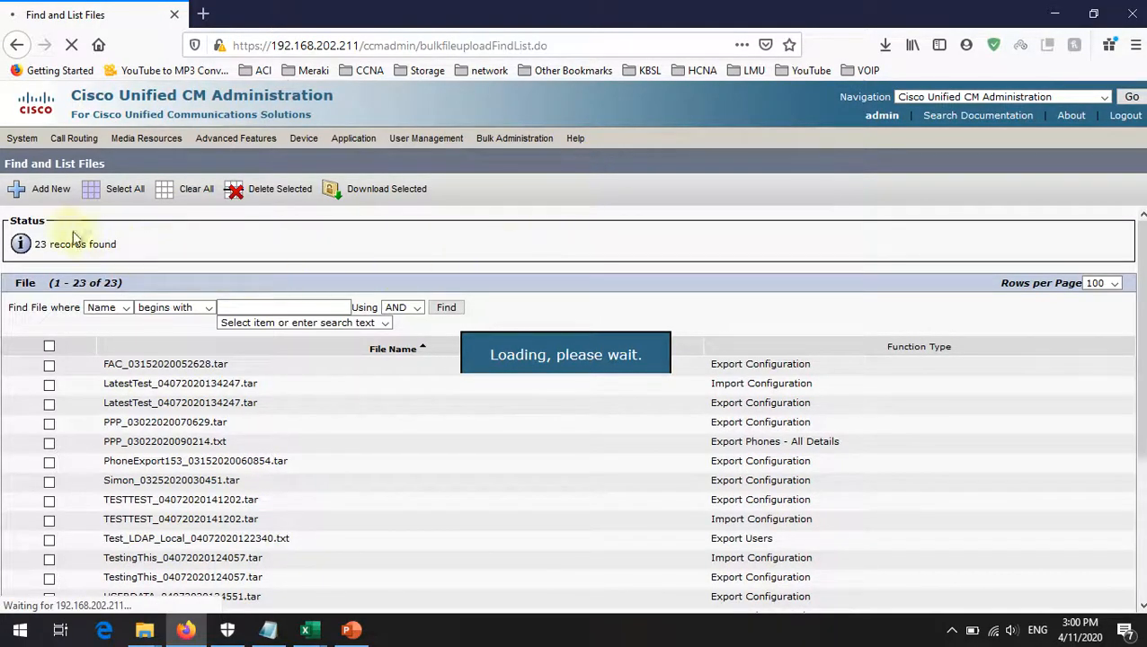
click(43, 201)
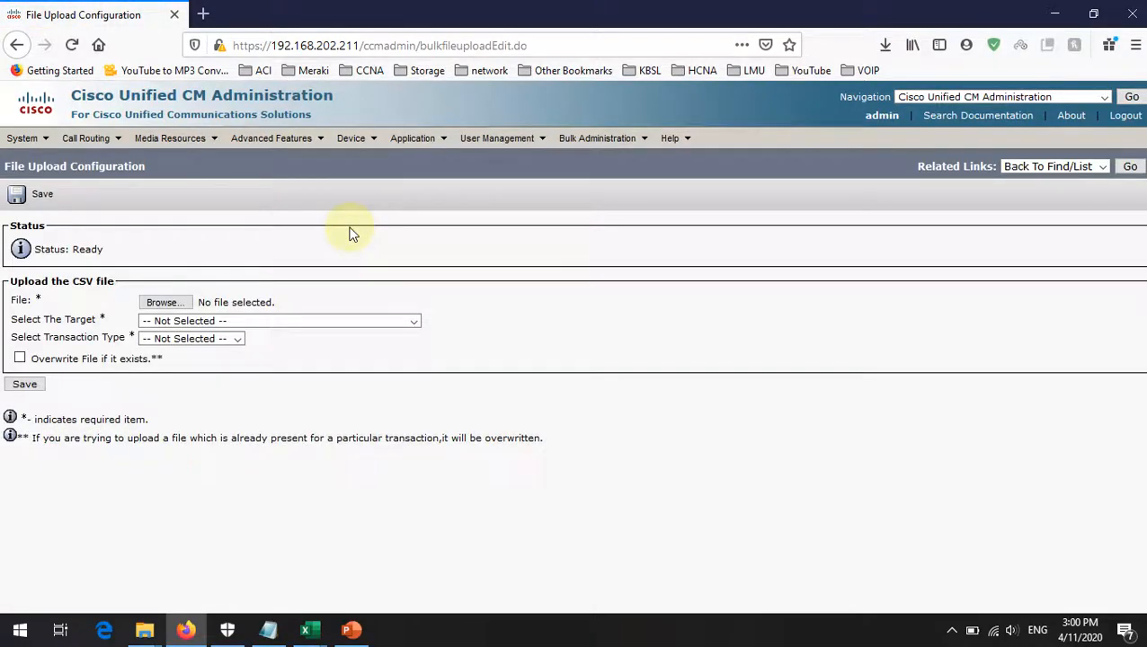
Step: Choose 7942-VG.txt from the XlsDataFiles folder on drive C as the file to upload
click(179, 302)
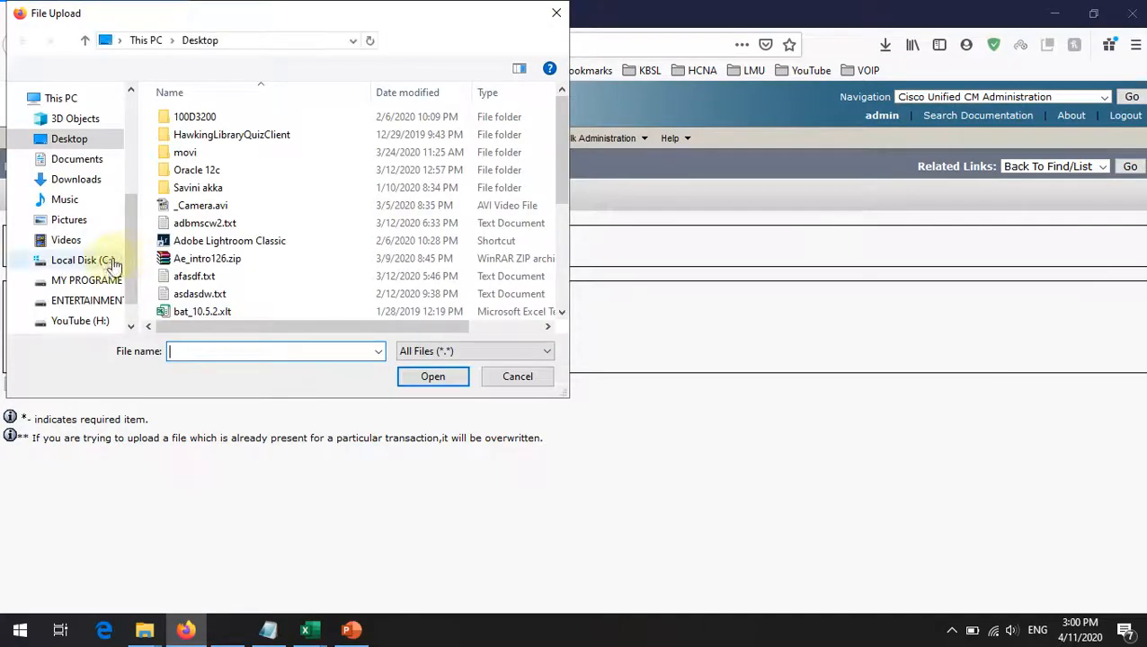
click(118, 261)
scroll(189, 270, down, 1)
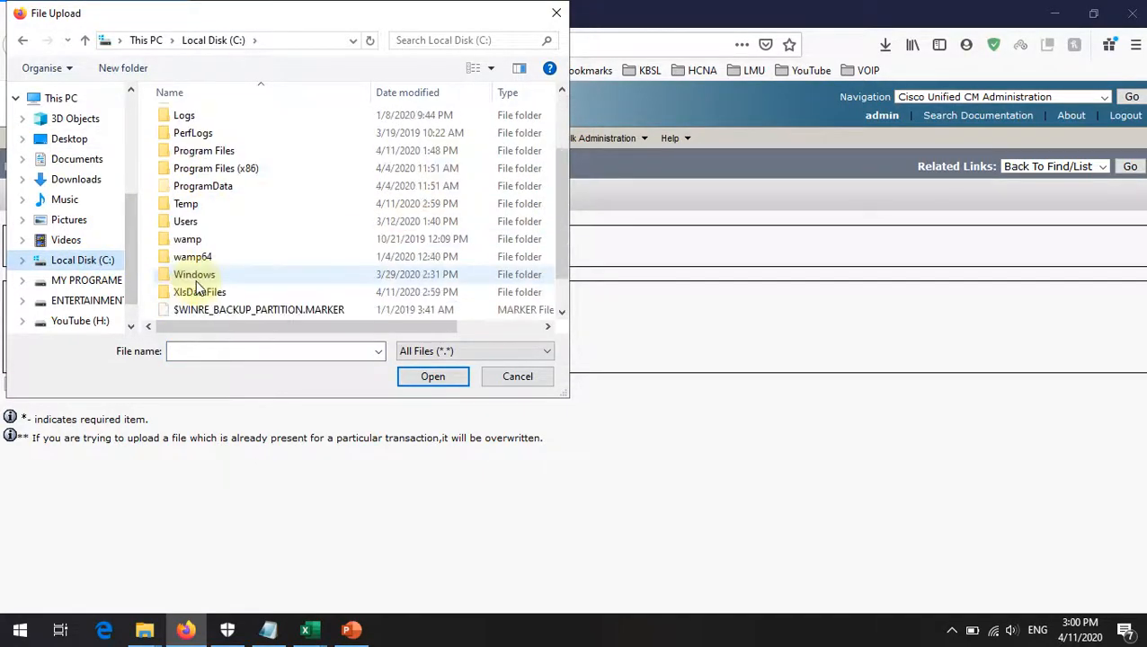
double_click(214, 292)
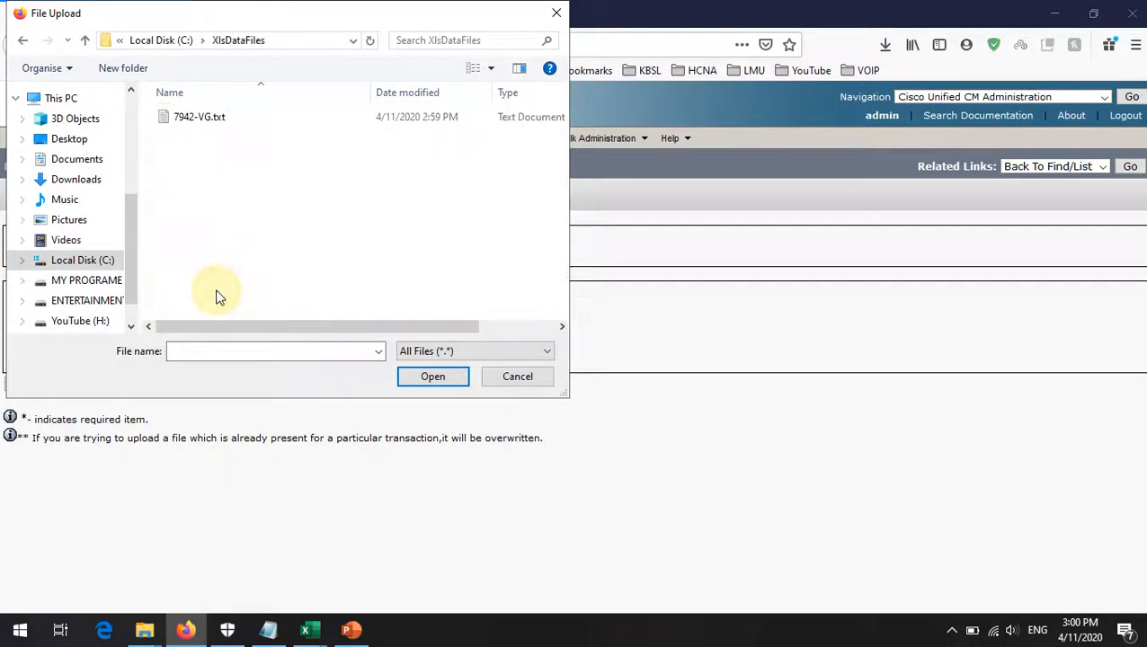
double_click(191, 118)
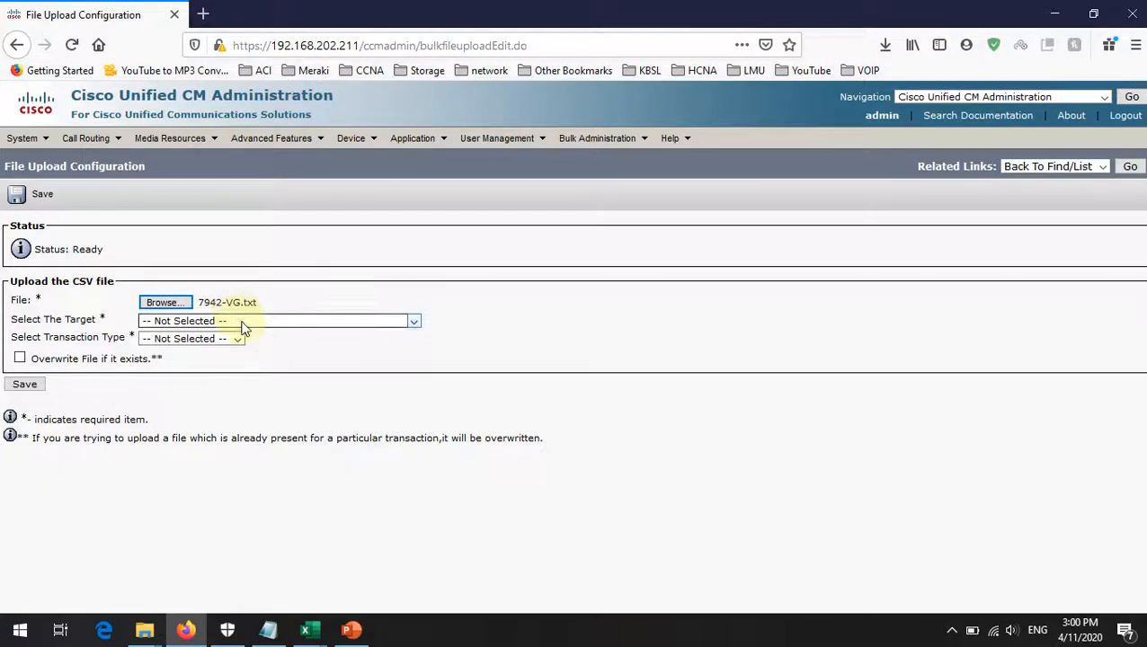
Step: Set the upload target to Phones and the transaction type to Insert Phones - Specific Details, and save the upload
click(242, 324)
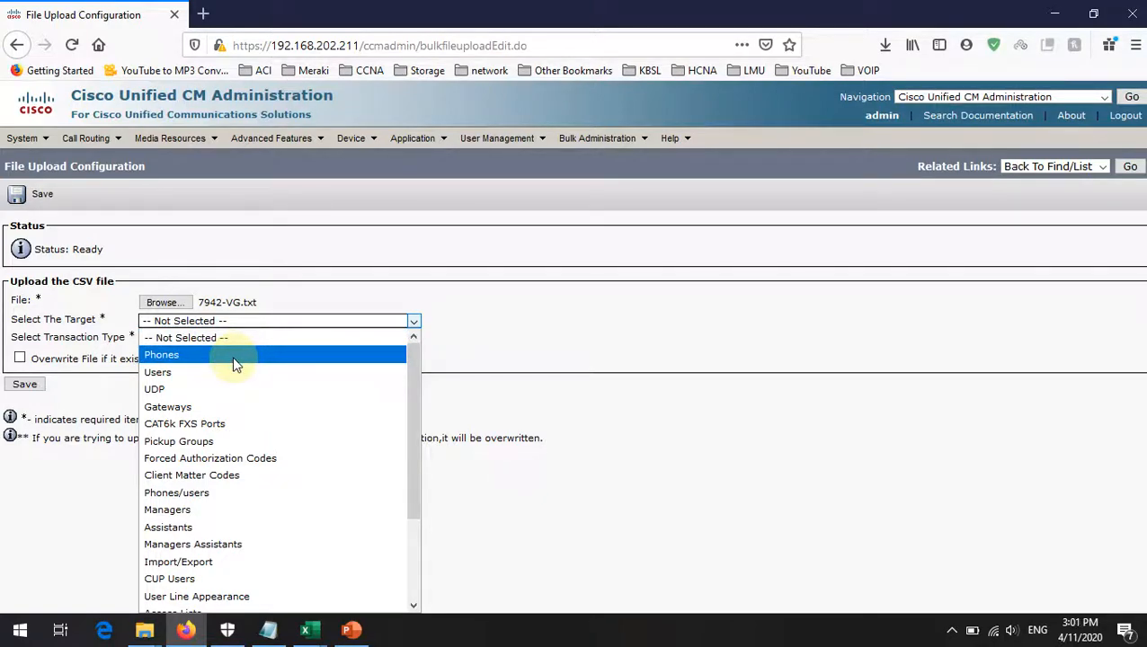
click(235, 359)
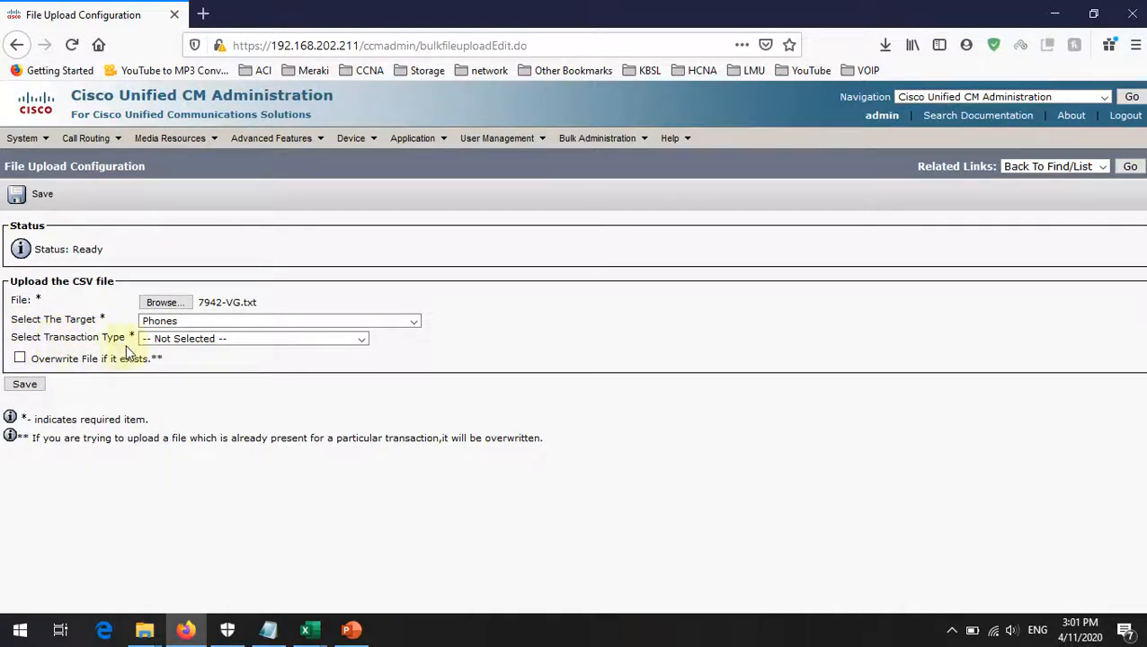
click(162, 342)
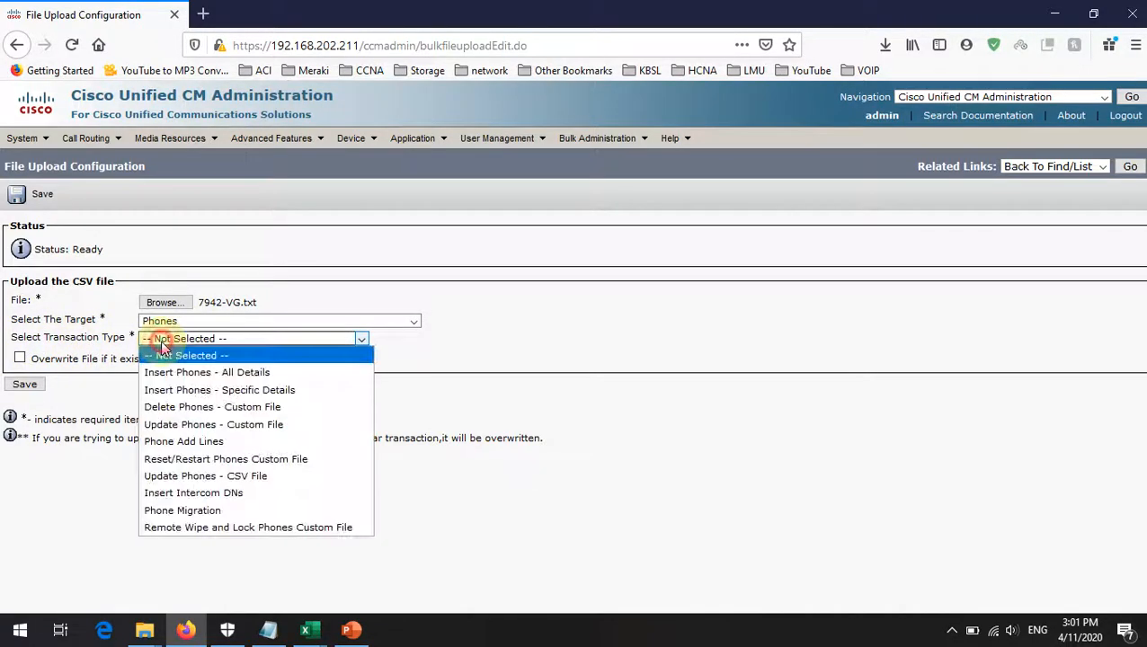
click(179, 393)
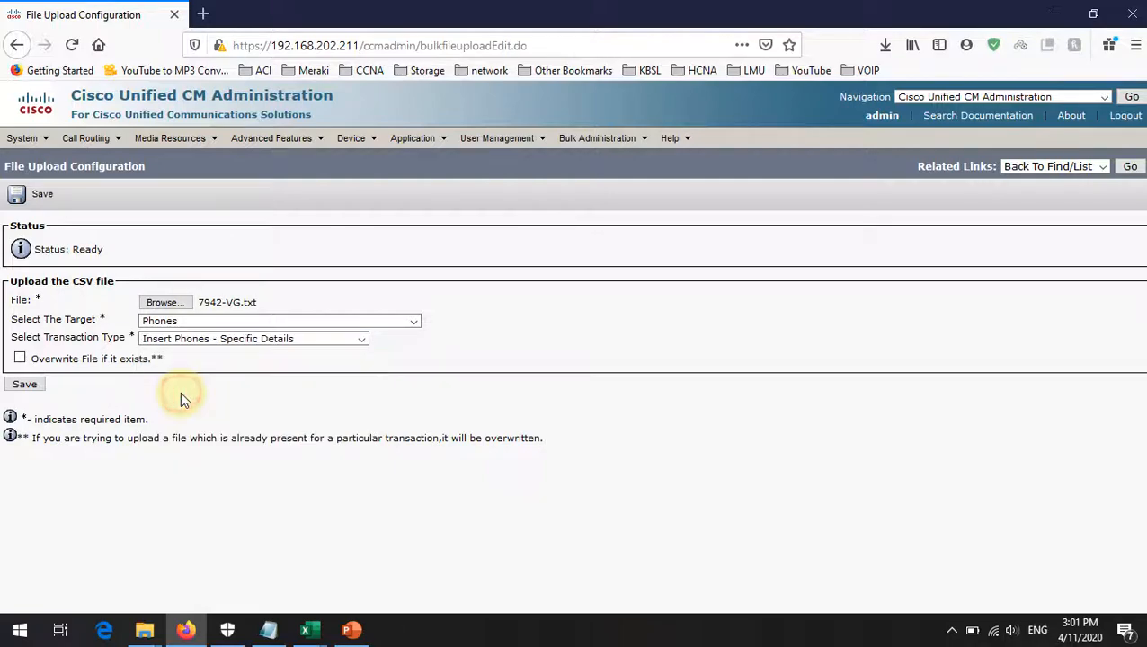
click(36, 389)
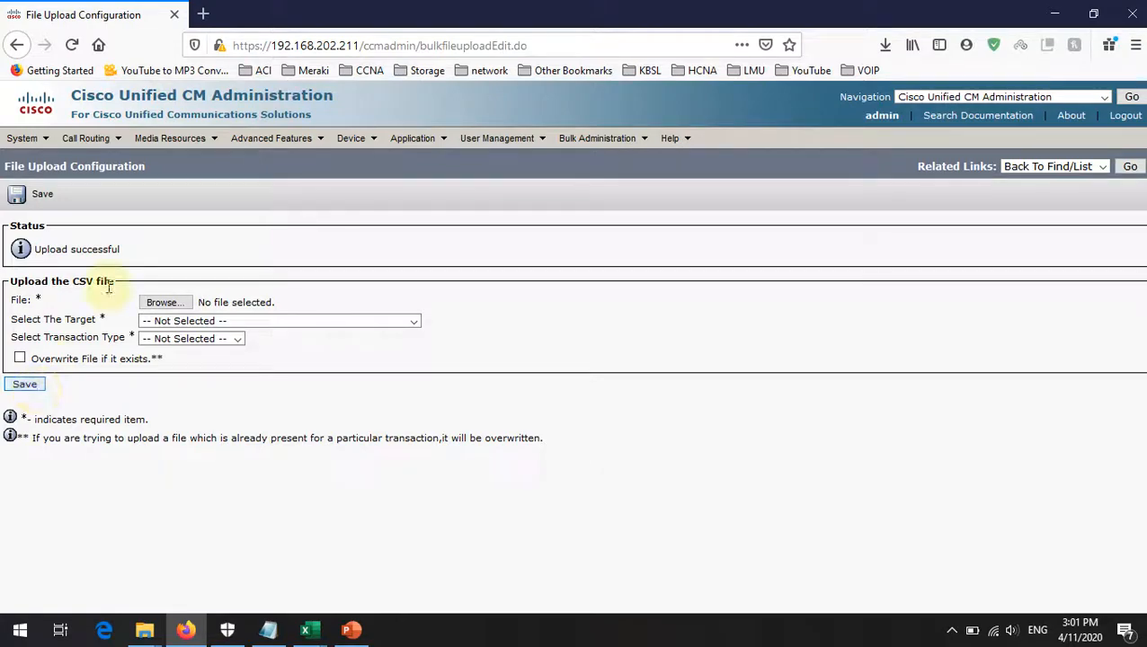
Step: Return to the bulk upload/download file list and search for files whose name contains 7942-VG
mouse_move(593, 148)
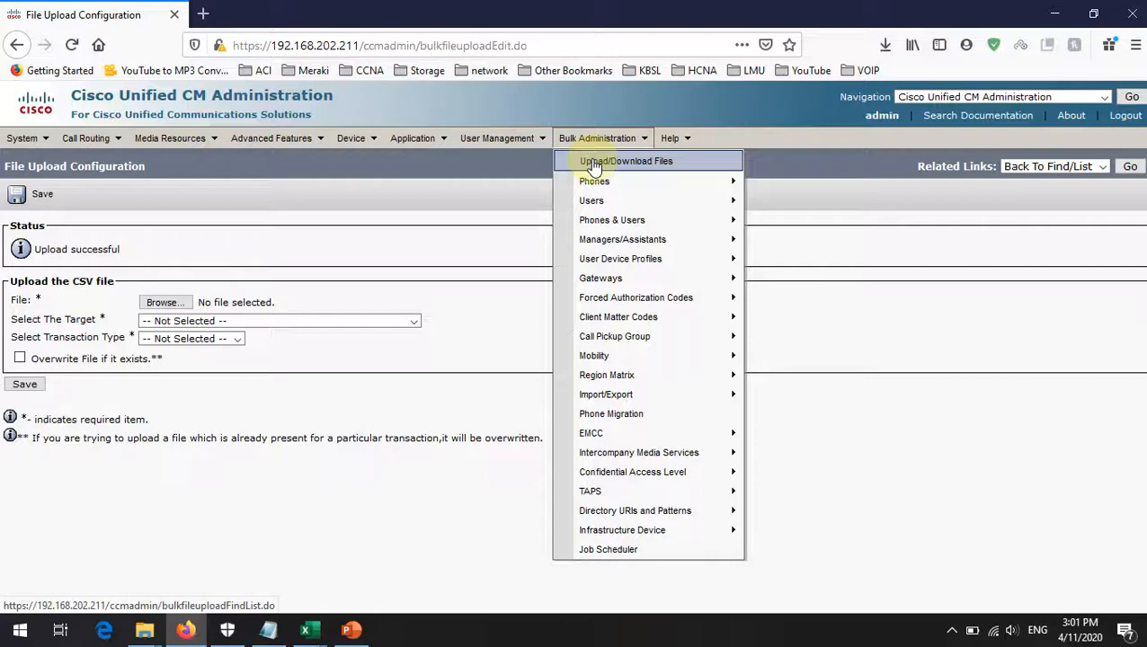
click(592, 164)
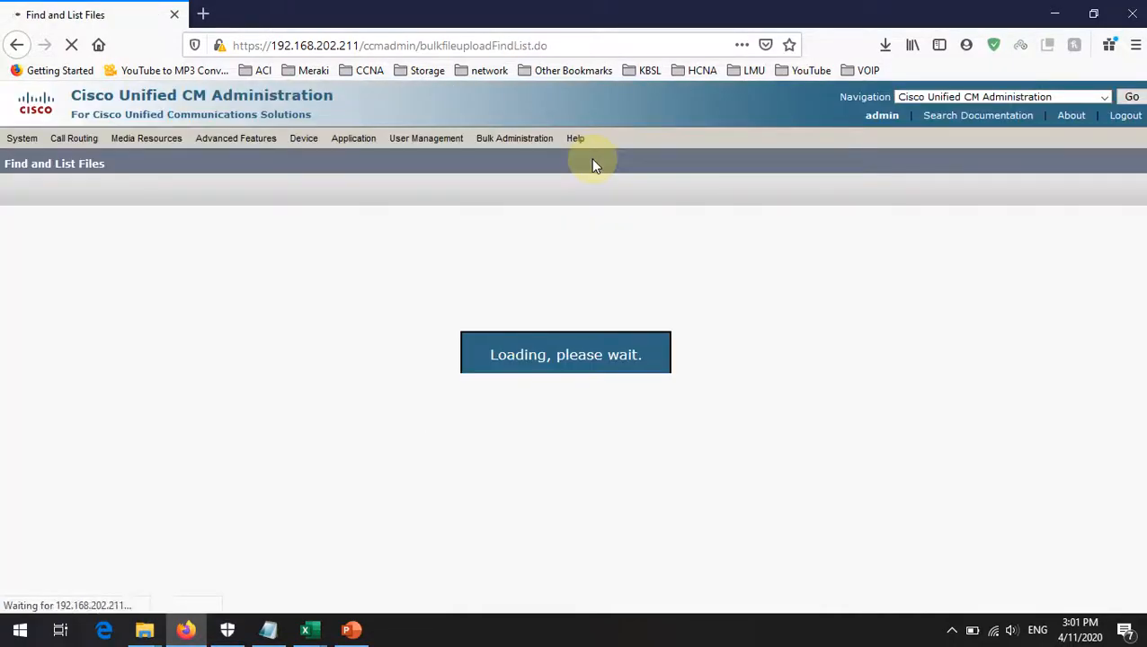
click(164, 308)
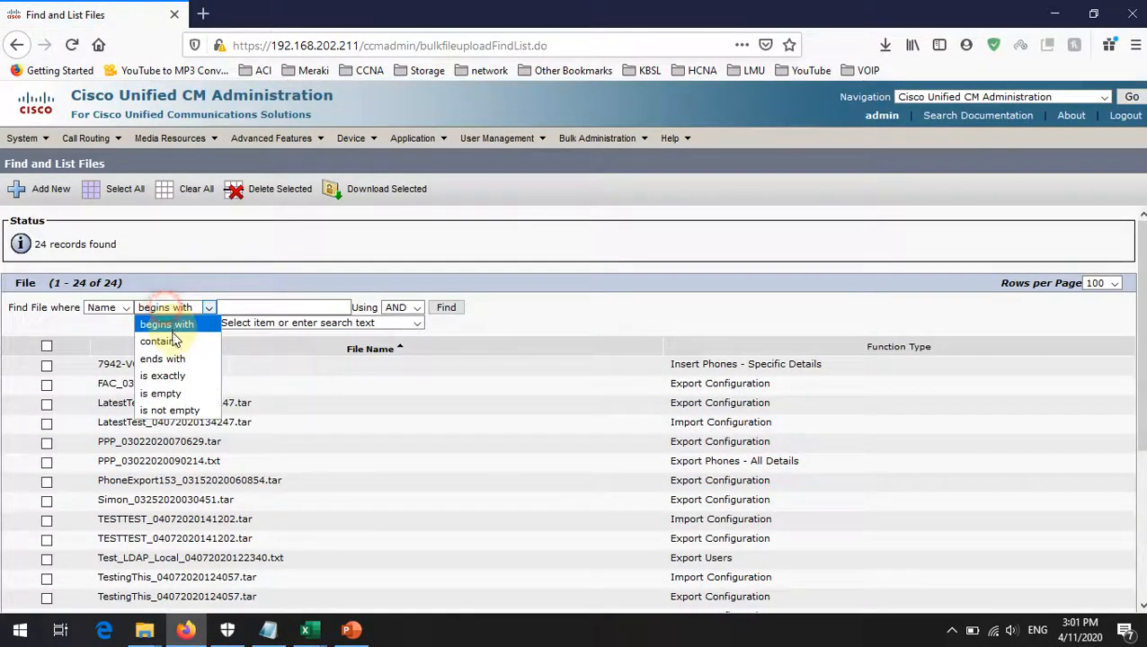
click(167, 335)
click(263, 305)
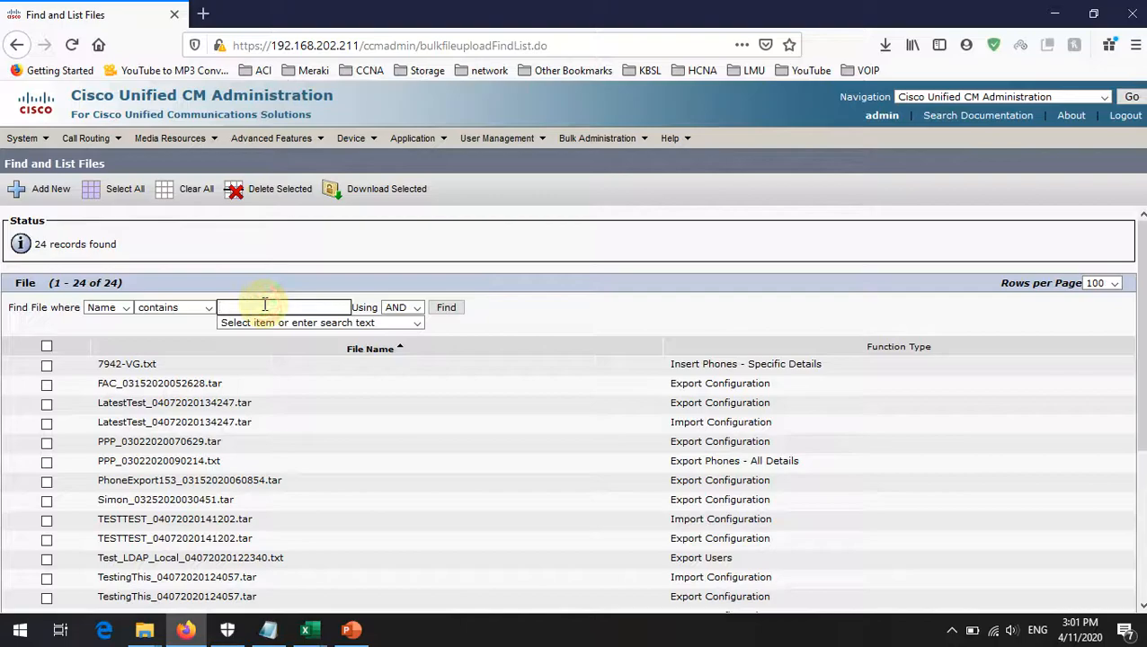
text(7)
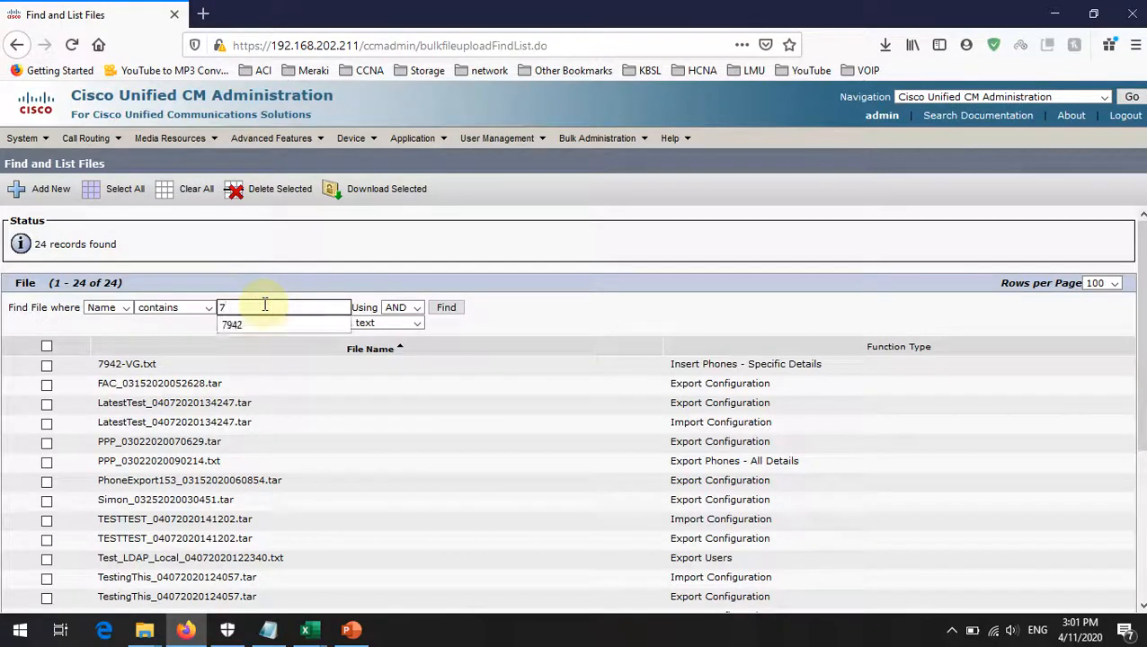
text(942-)
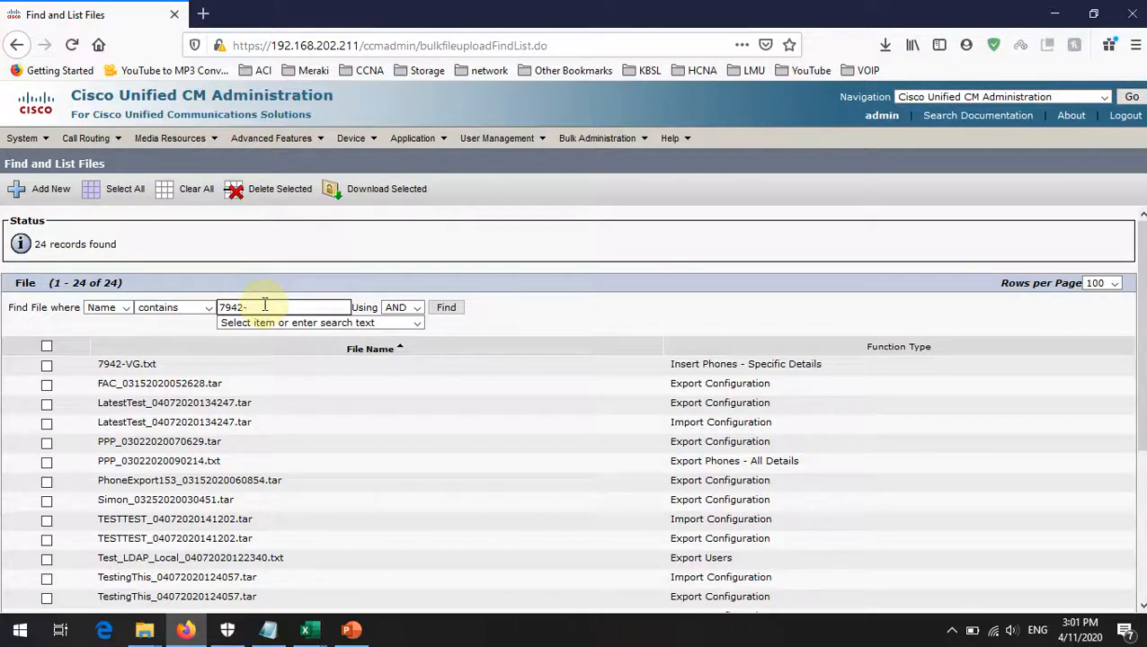
text(VG)
key(Return)
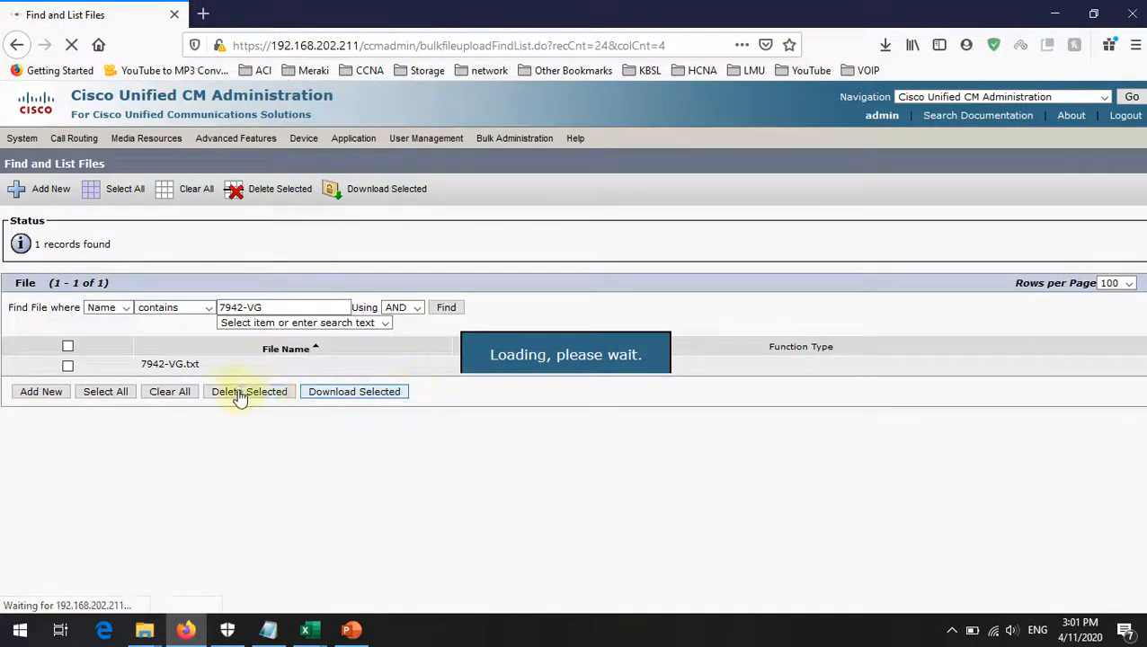
drag(218, 369, 152, 365)
click(406, 500)
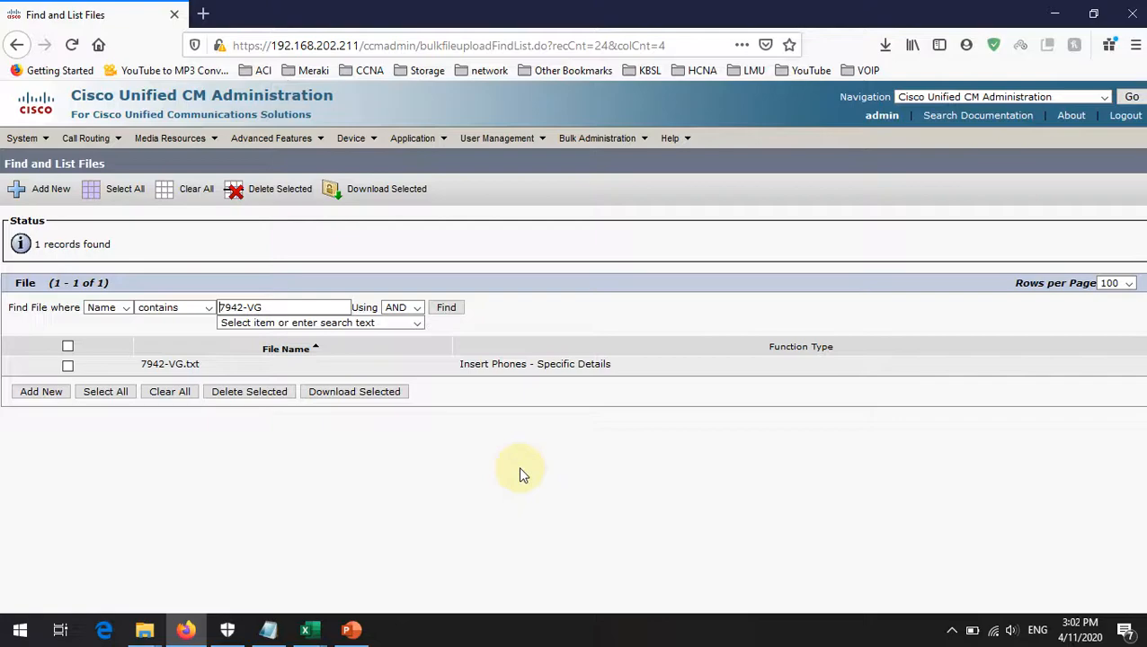
mouse_move(615, 147)
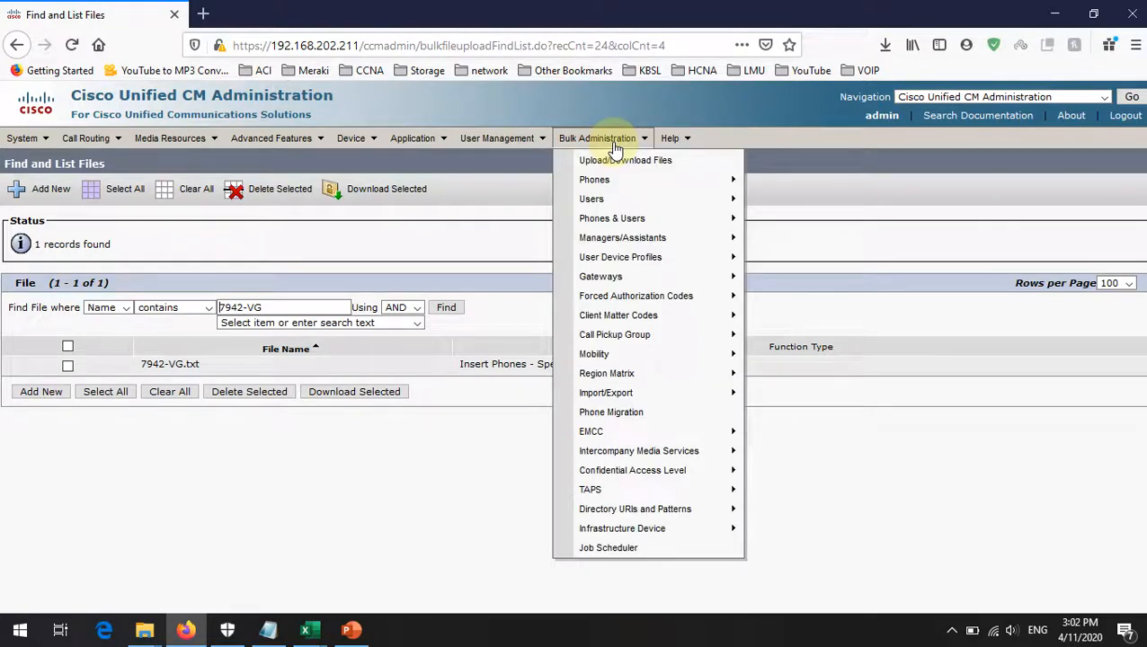
drag(215, 366, 141, 365)
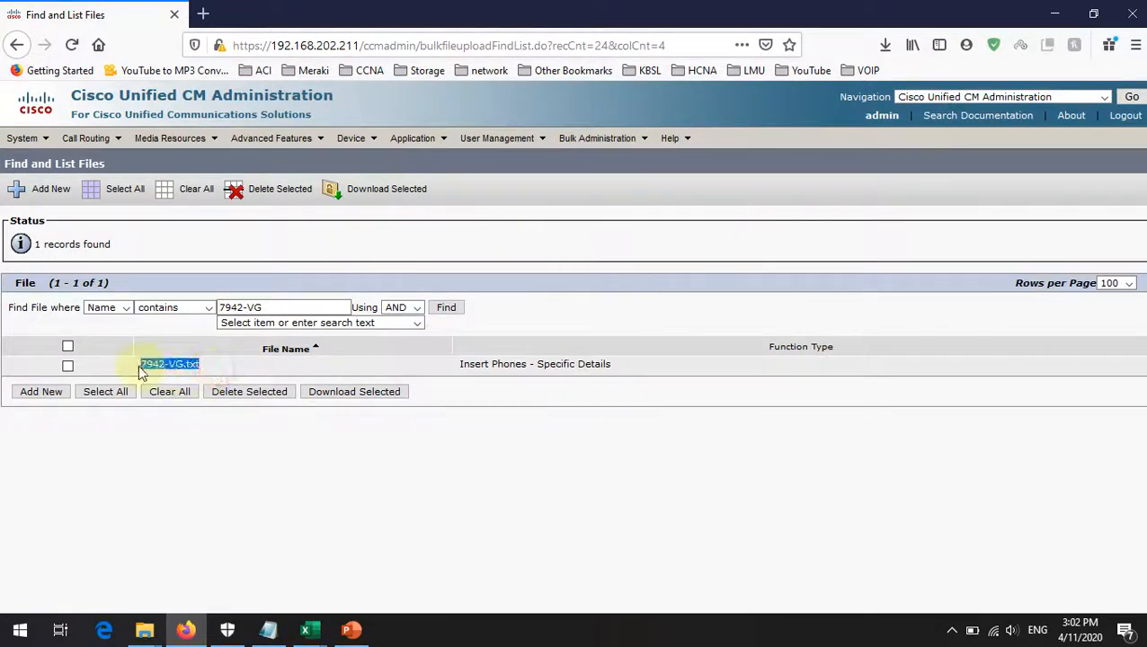
click(351, 532)
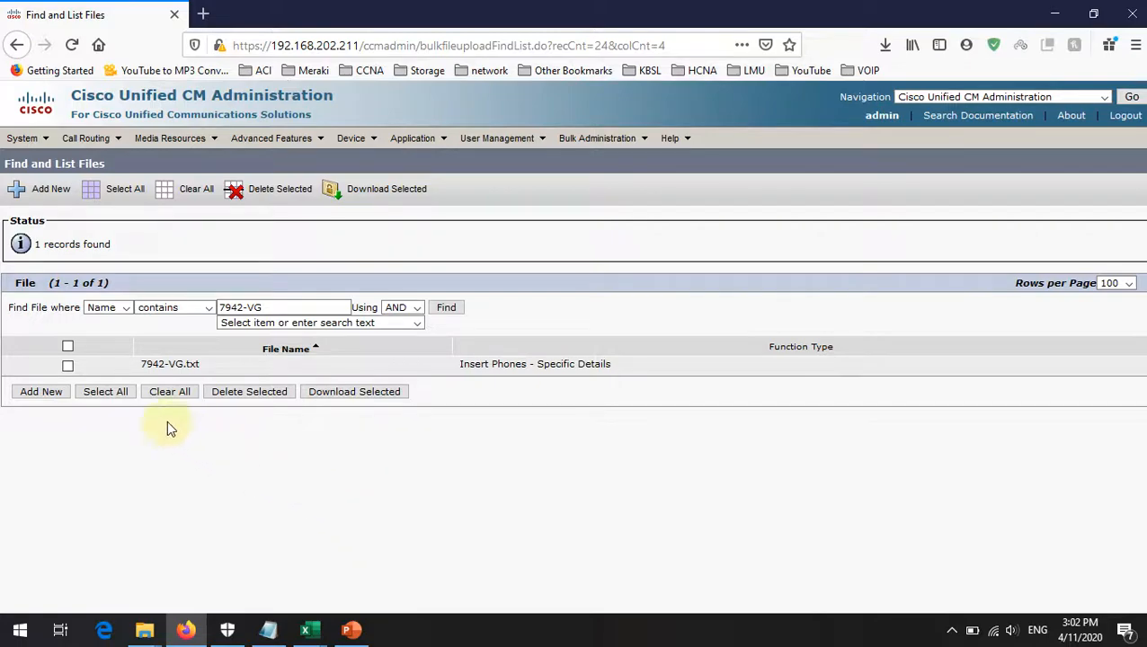
drag(208, 366, 146, 366)
click(302, 512)
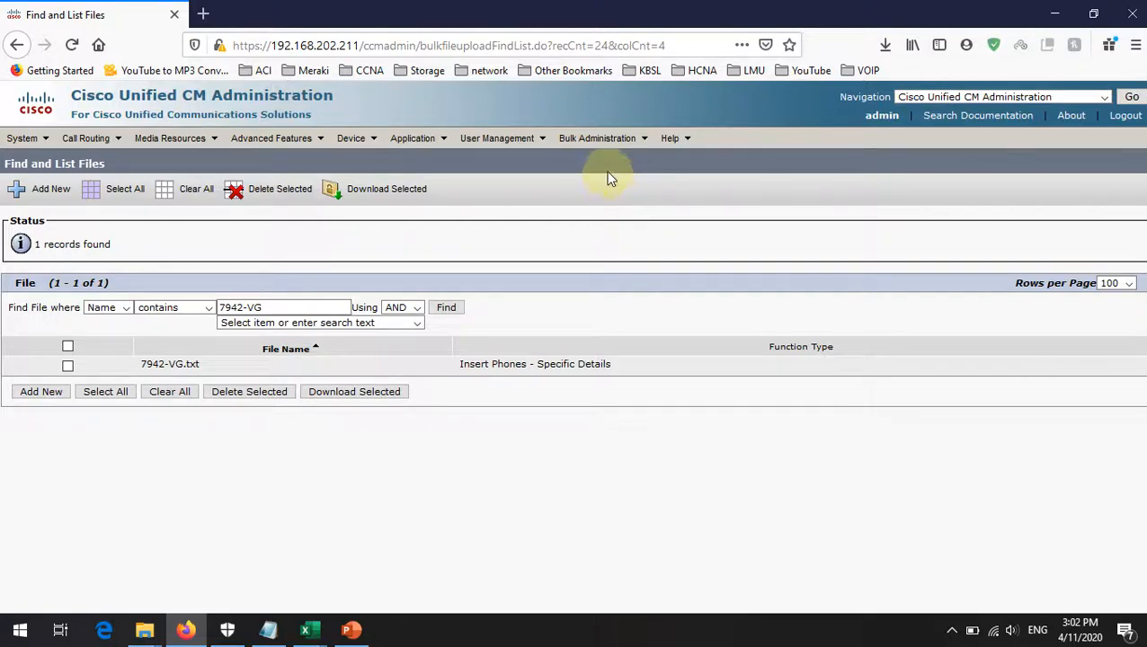
Step: Open the bulk Insert Phones configuration and choose 7942-VG.txt as the file for Insert Phones Specific Details
mouse_move(601, 148)
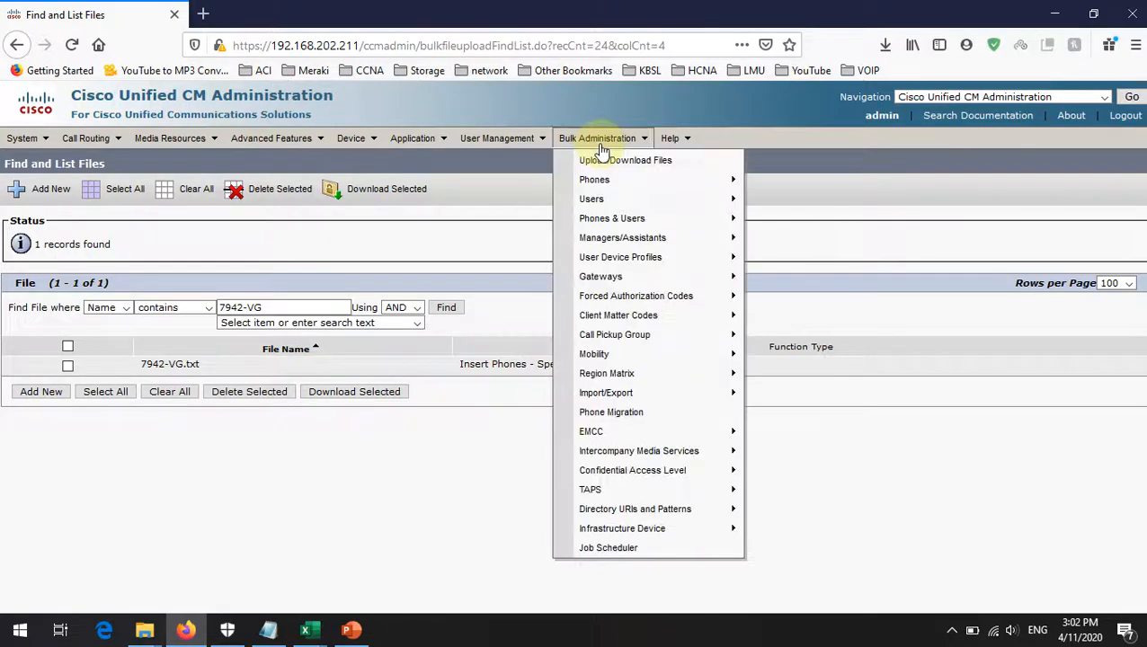
mouse_move(561, 183)
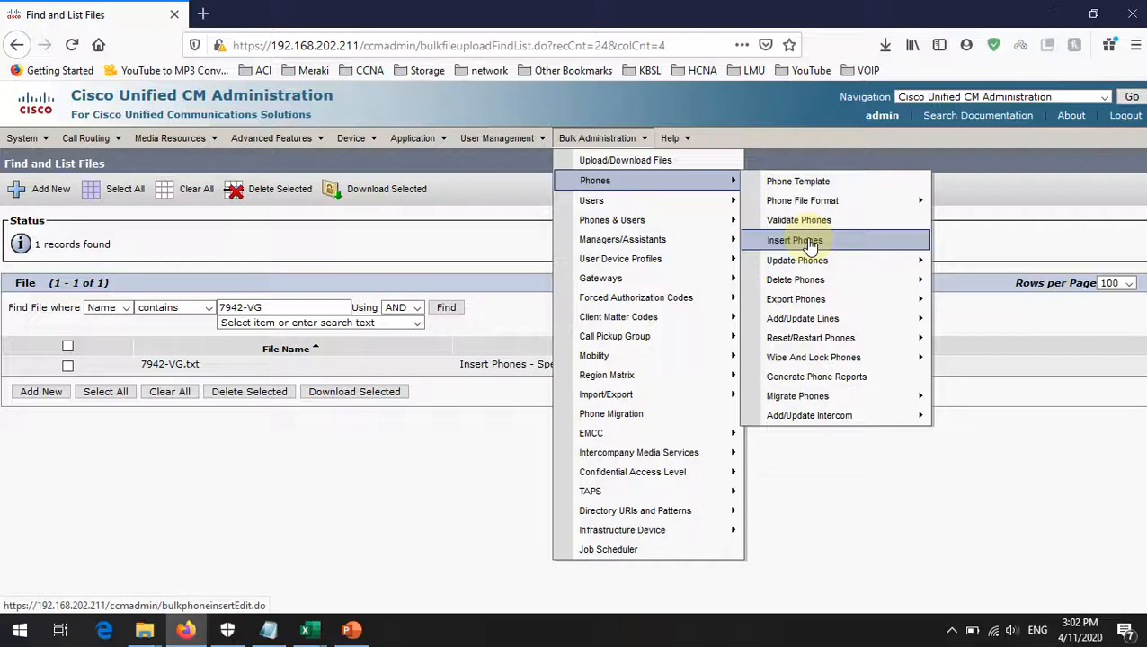
click(809, 241)
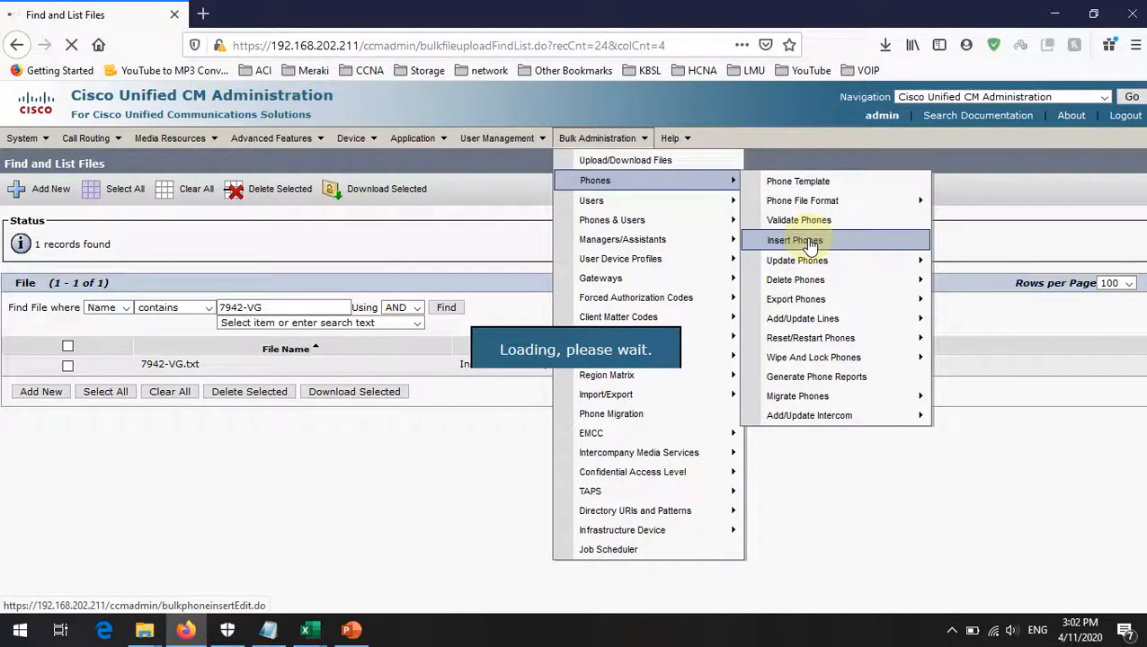
click(809, 241)
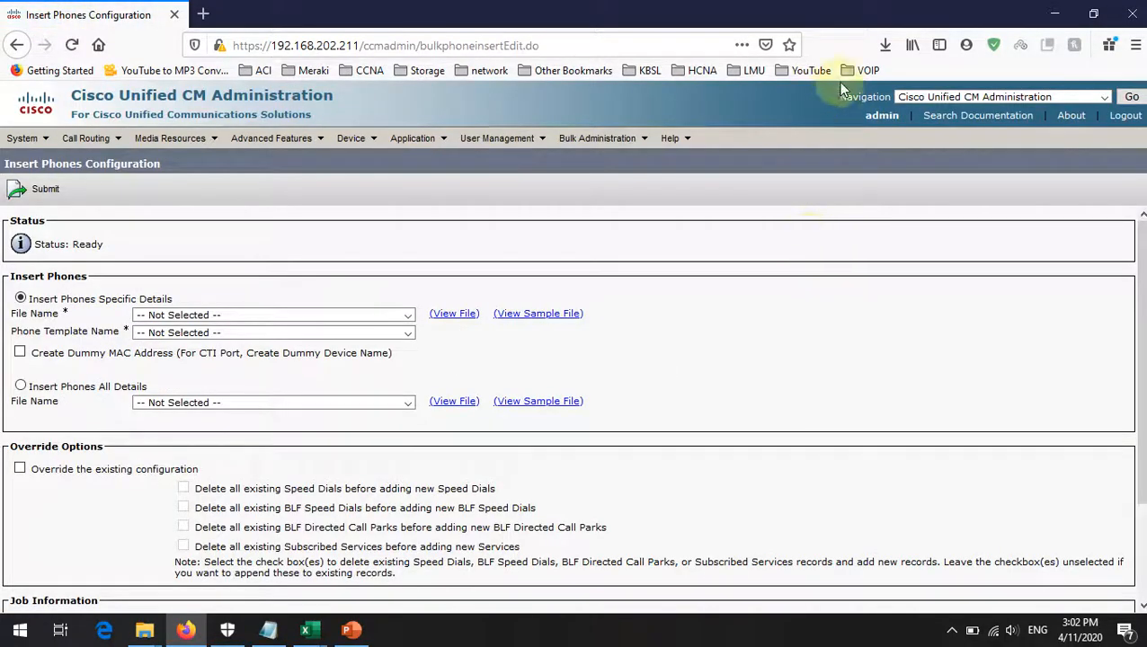
click(347, 317)
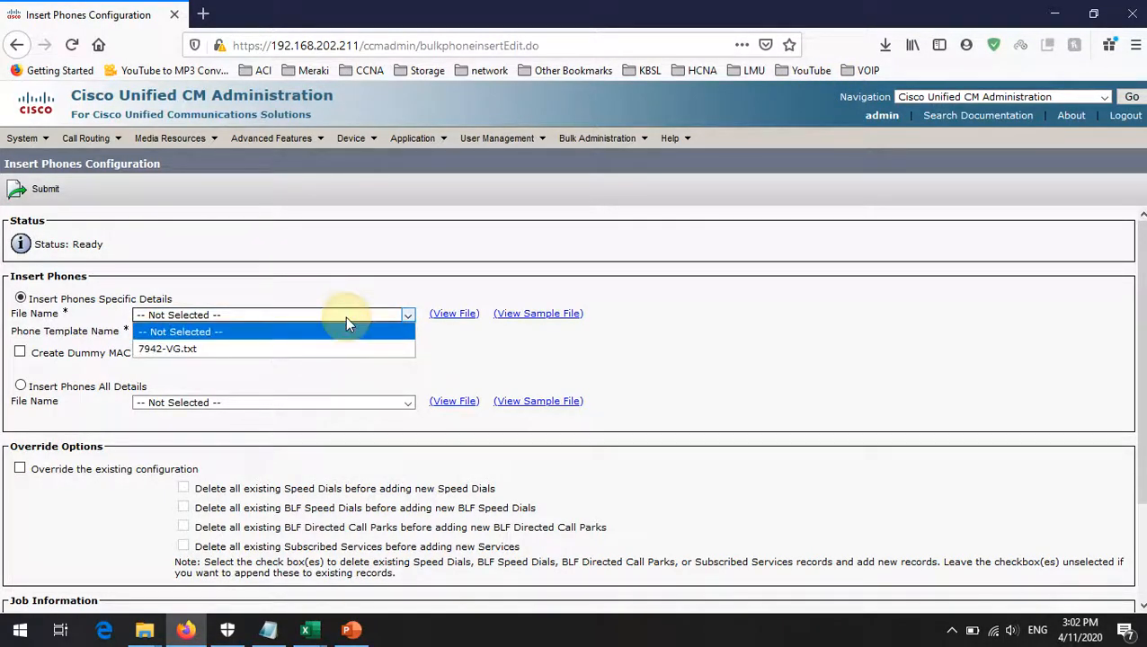
click(191, 359)
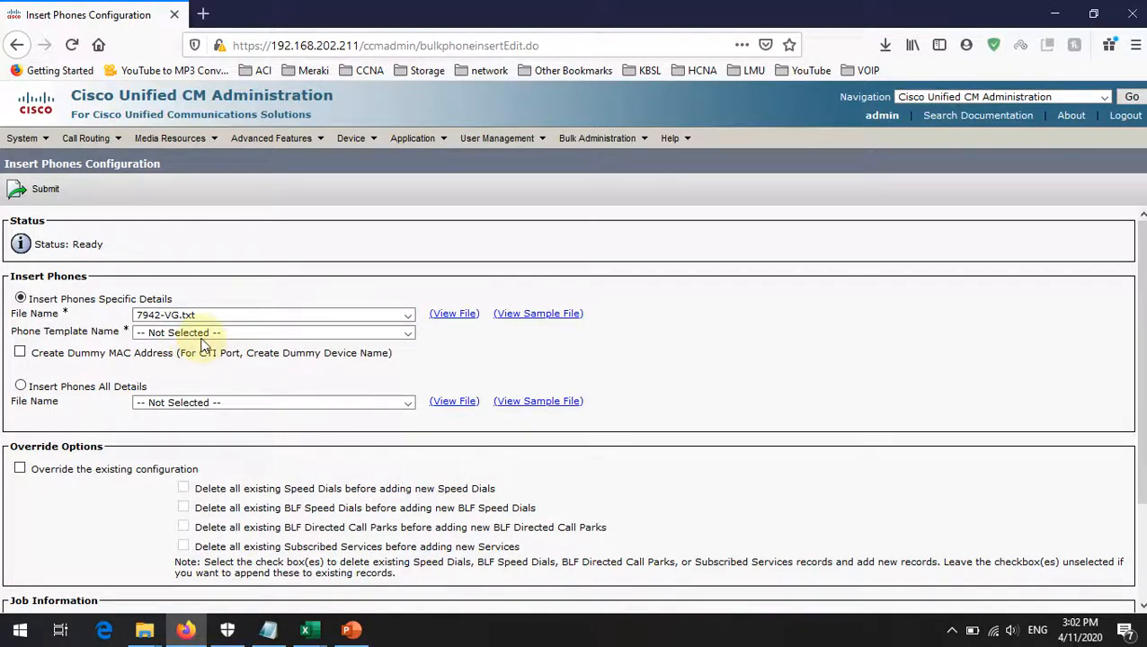
Step: Choose VOICE-GURU-PHONE-TEMPLATE as the phone template for Insert Phones Specific Details
click(205, 332)
scroll(224, 414, down, 3)
scroll(231, 419, down, 10)
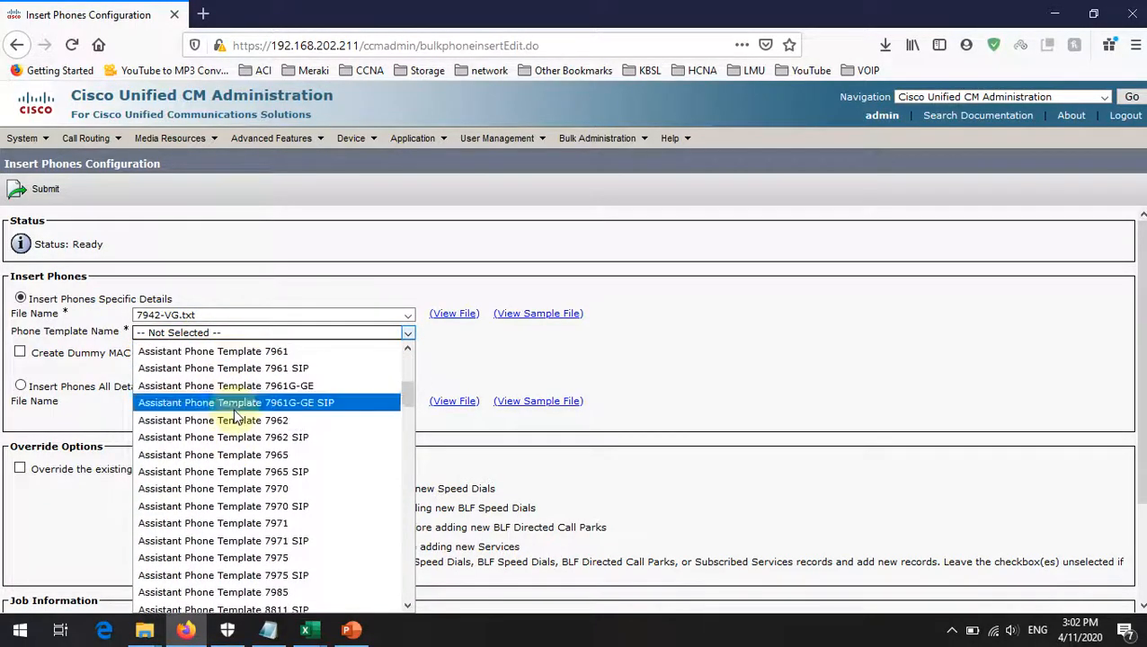
scroll(235, 415, down, 12)
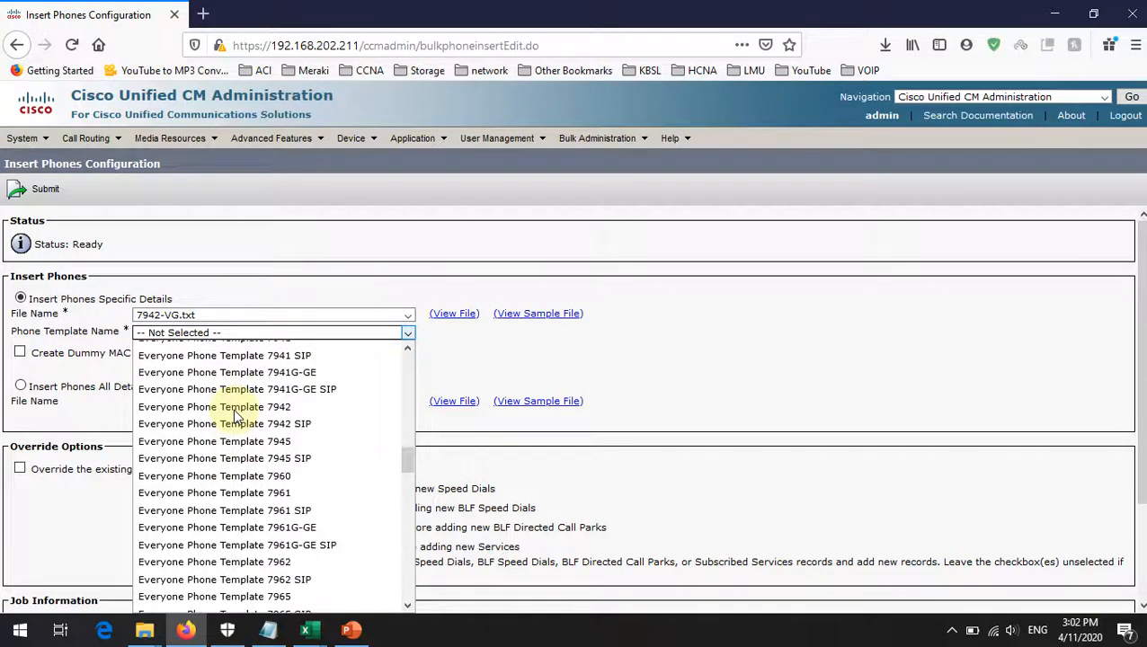
scroll(236, 415, down, 12)
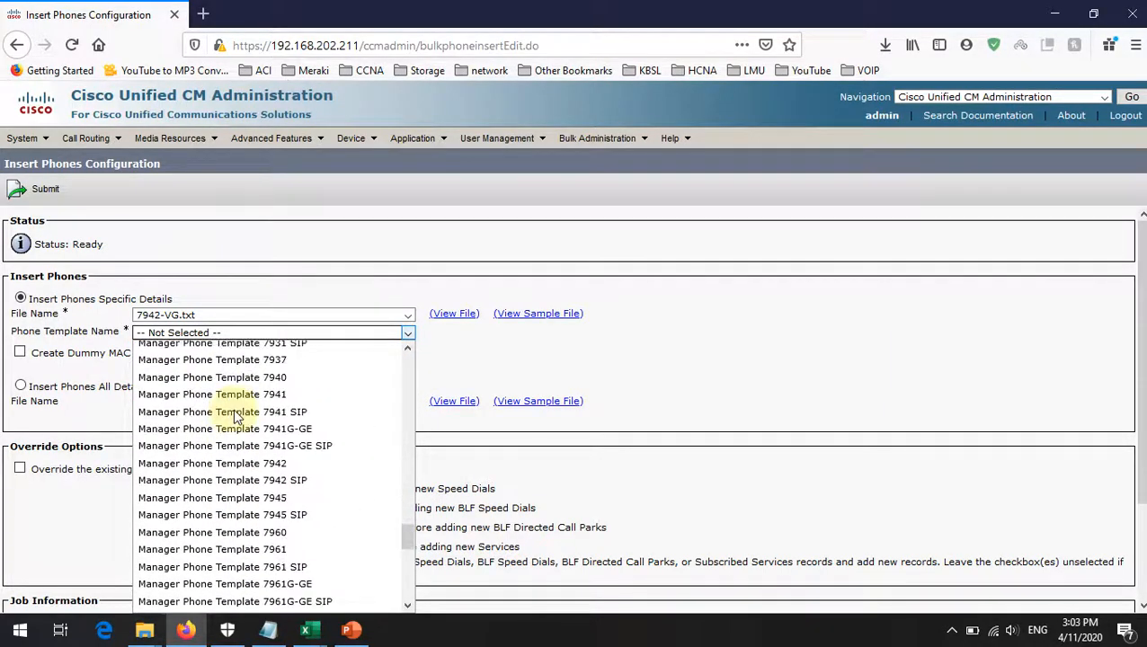
scroll(235, 416, down, 1)
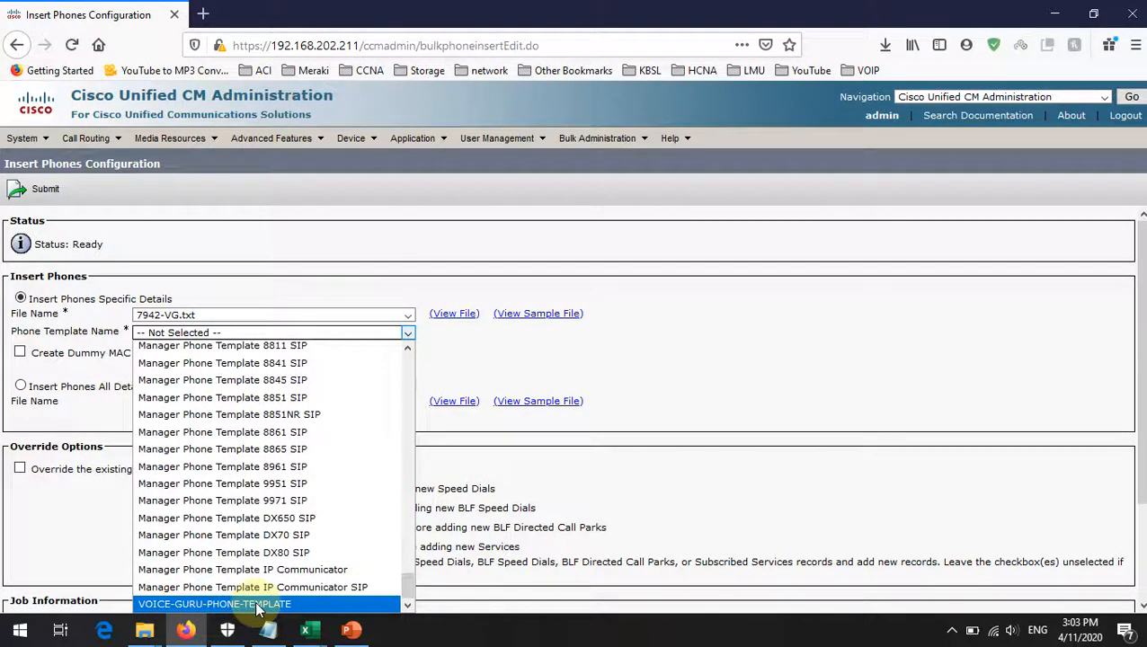
click(259, 605)
scroll(552, 378, down, 1)
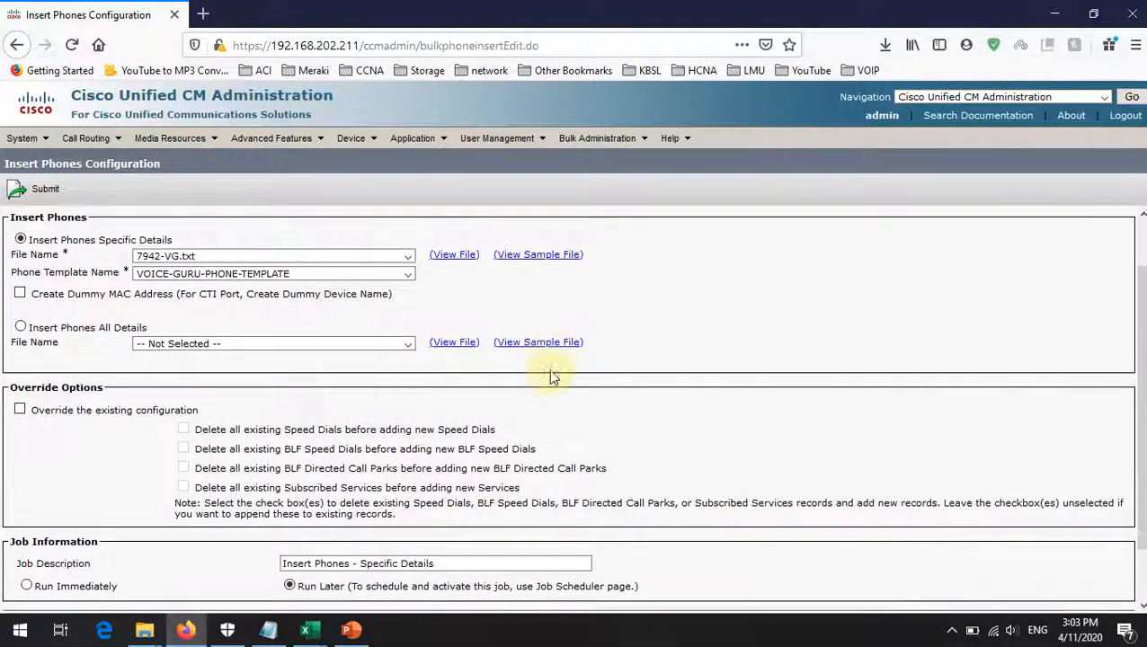
scroll(552, 377, up, 1)
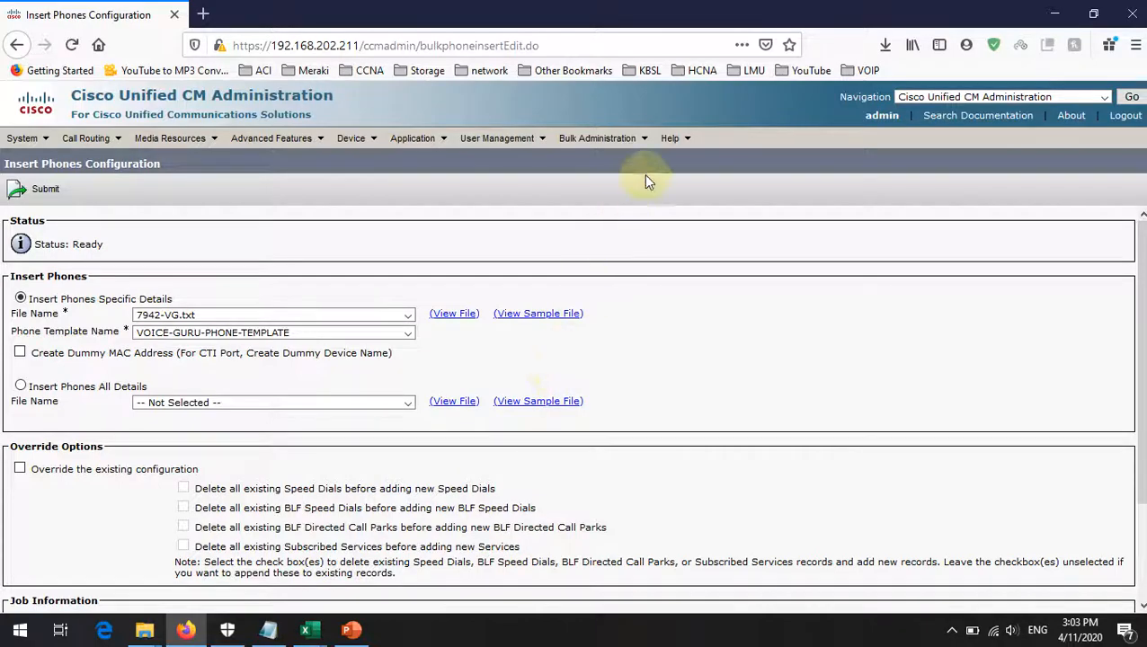
click(599, 138)
mouse_move(625, 184)
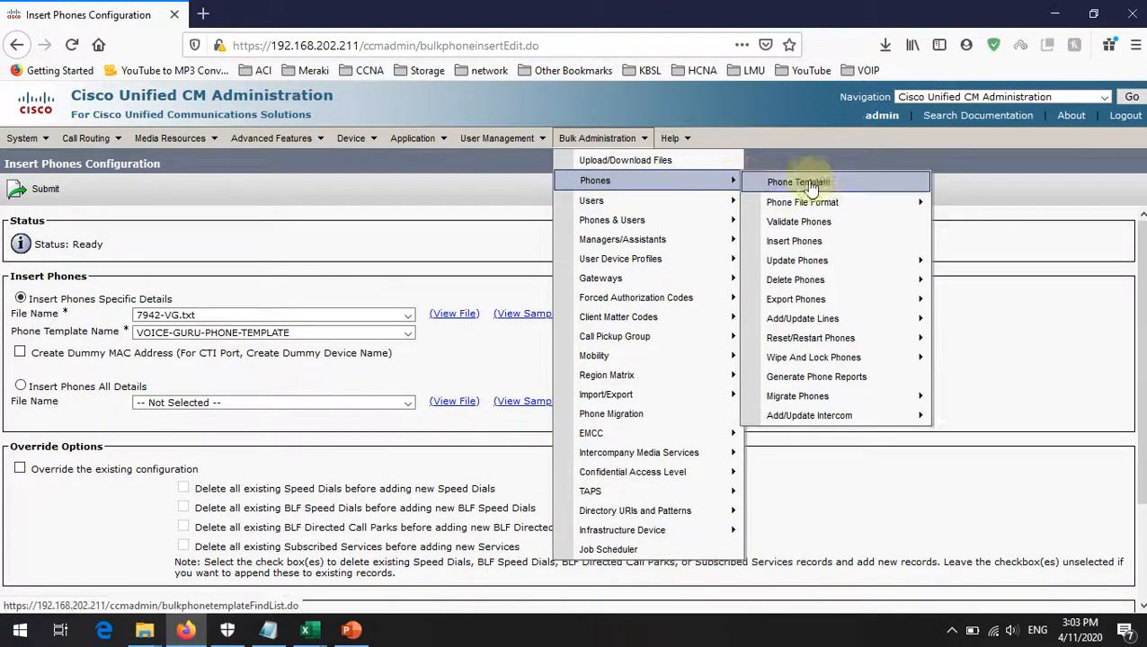
click(827, 243)
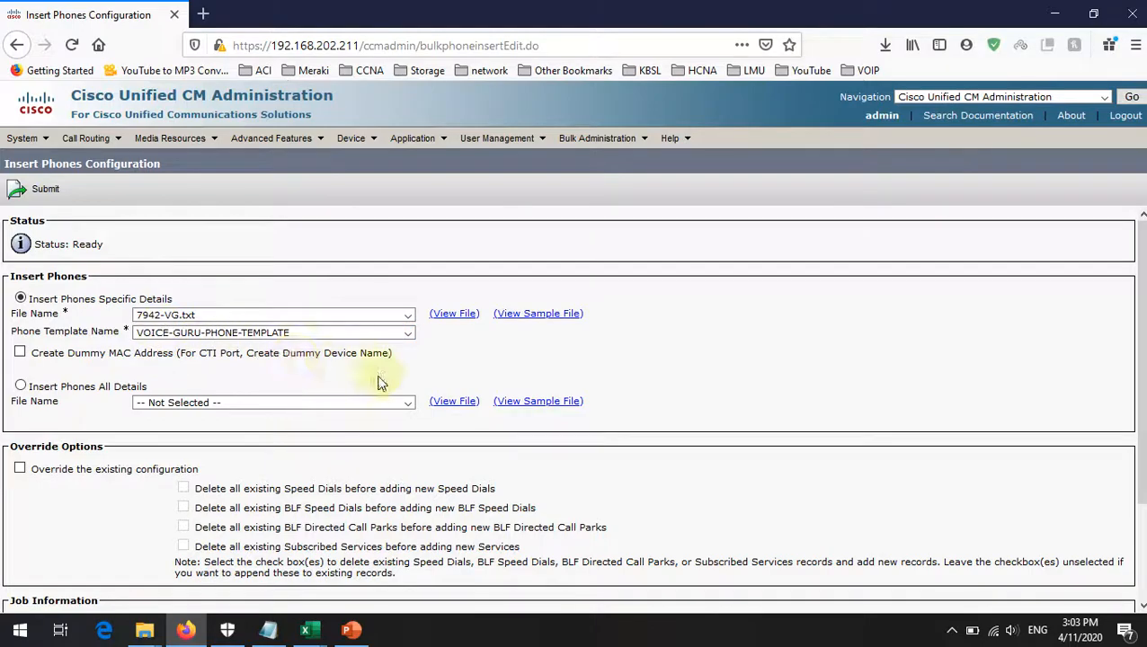
click(256, 398)
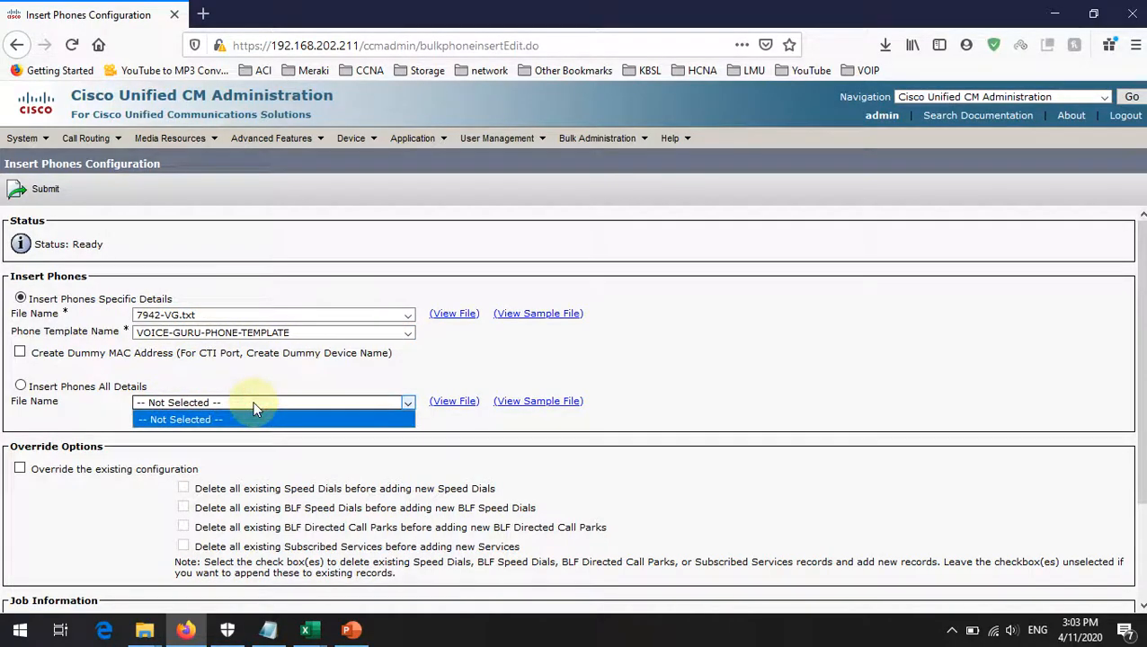
click(255, 401)
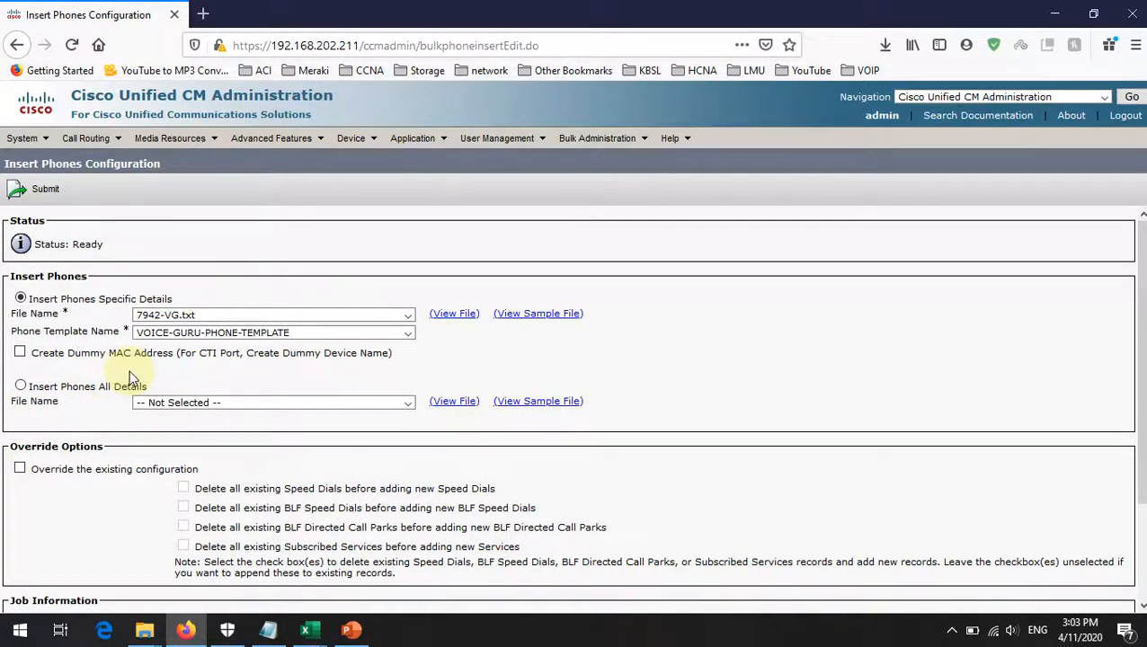
click(676, 351)
scroll(724, 357, down, 3)
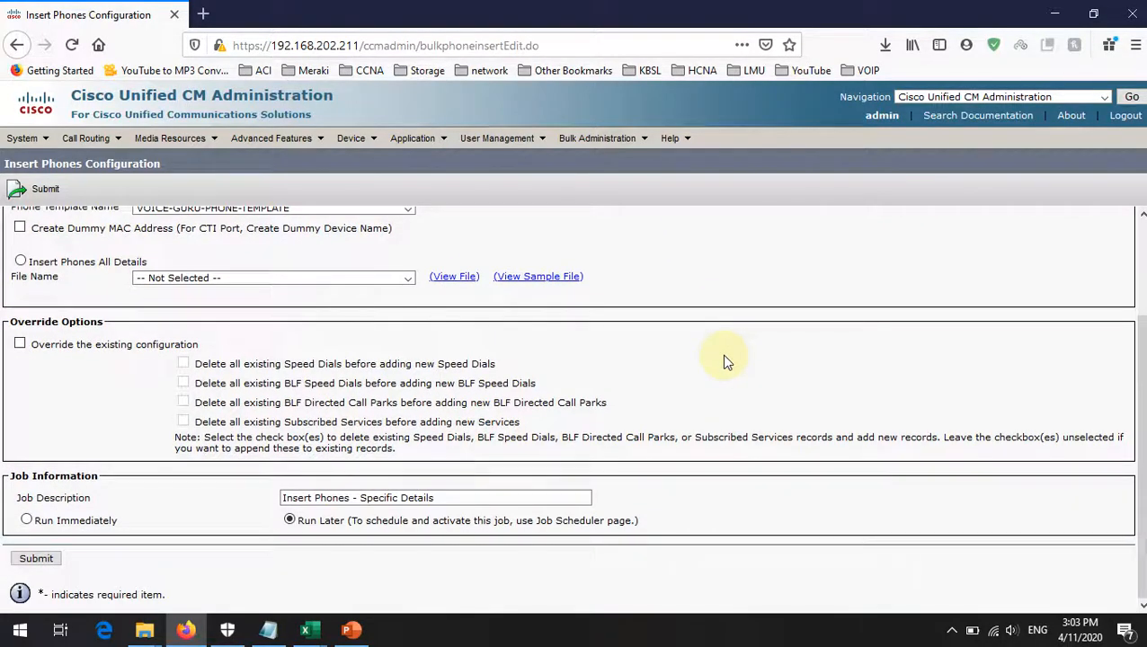
scroll(319, 405, up, 3)
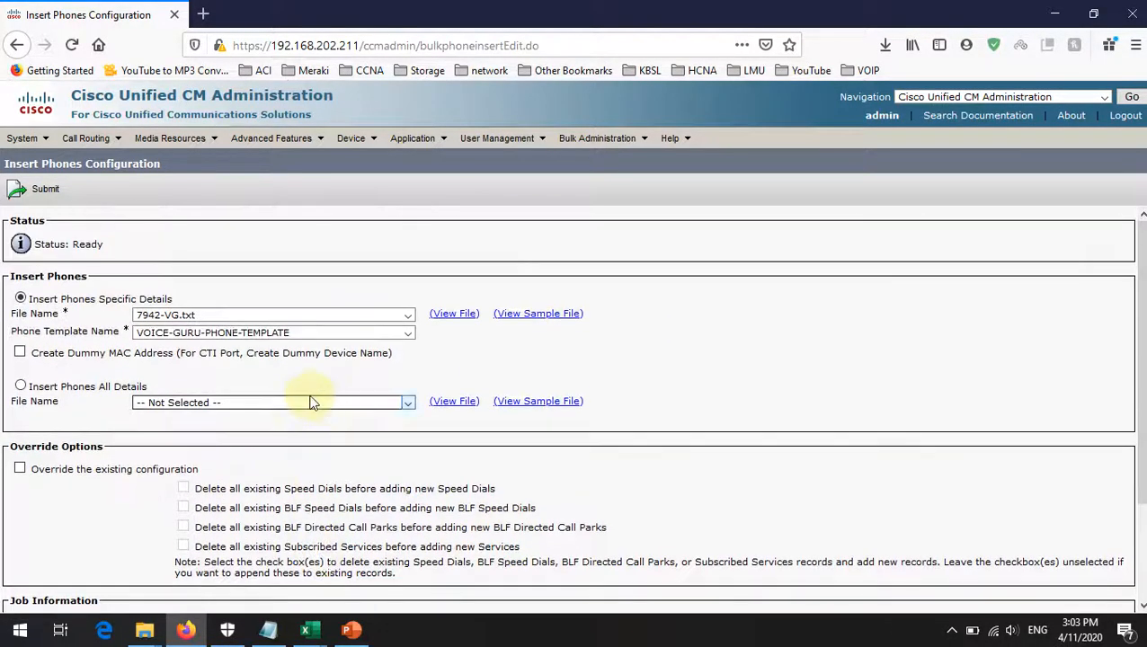
Step: Set the job description of the phone insertion to 7942-VG-INSERTION
scroll(238, 450, down, 2)
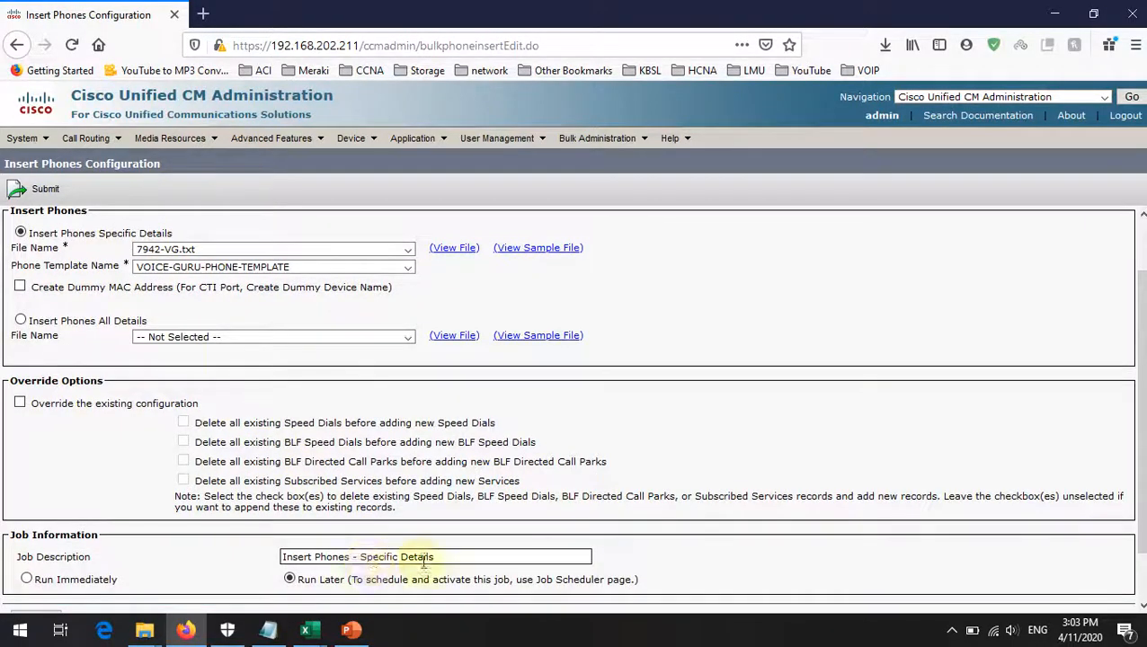
triple_click(453, 558)
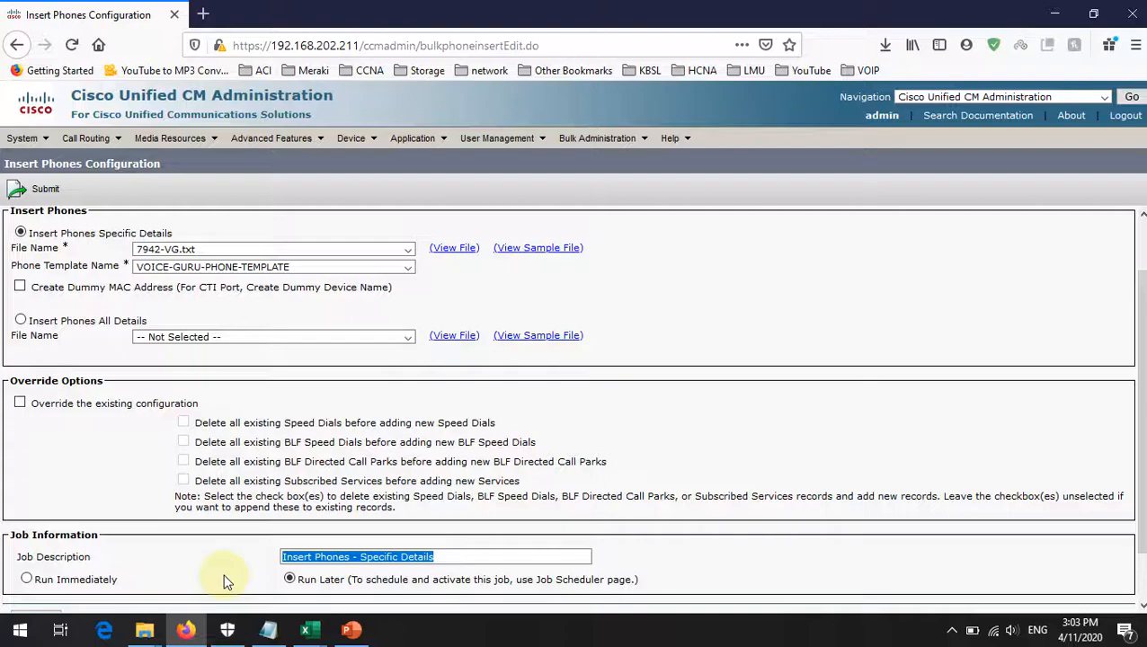
key(BackSpace)
text(7942)
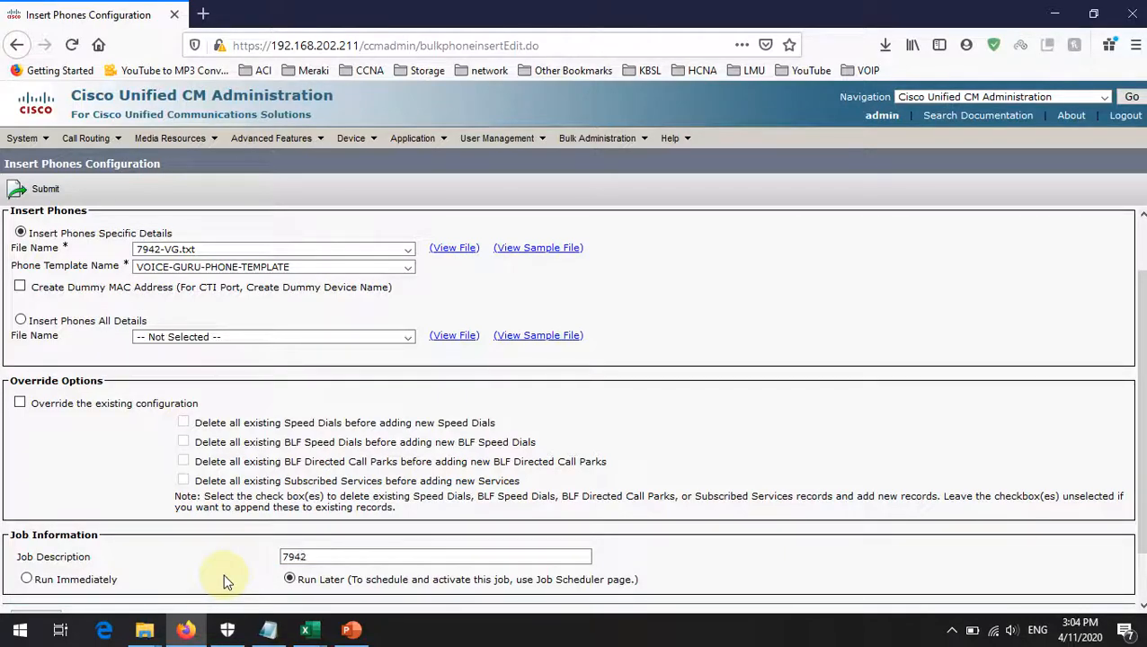
text(-VG-INSERTION)
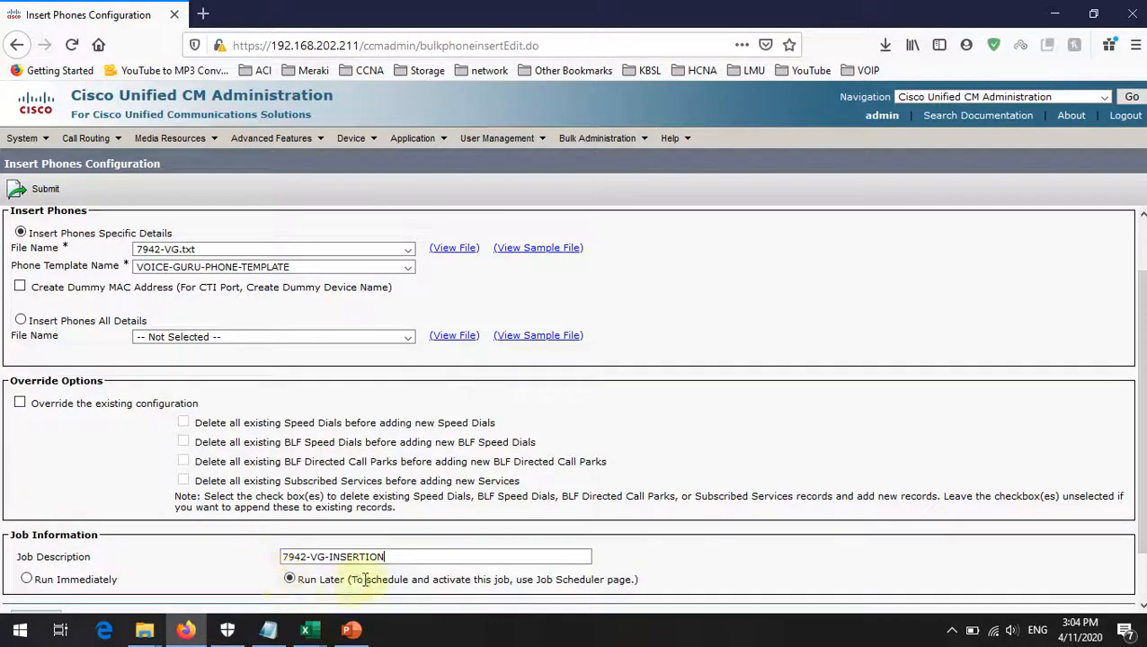
Step: Review the insert settings and the override options for speed dials, BLF speed dials, BLF directed call parks and subscribed services
scroll(310, 472, down, 2)
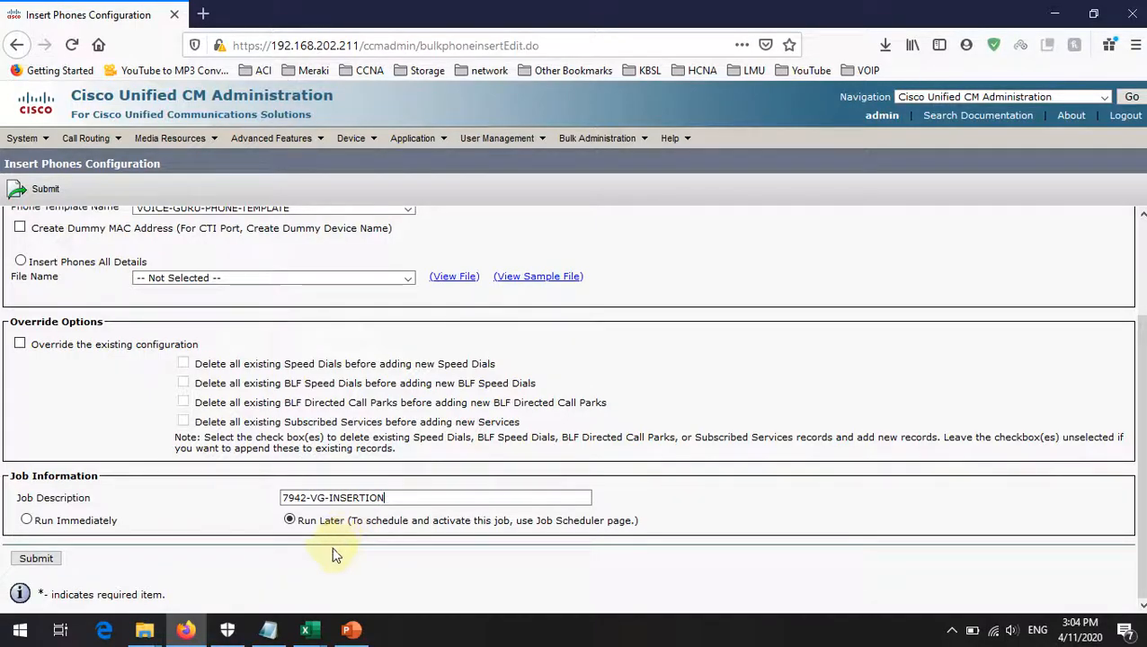
scroll(333, 539, up, 3)
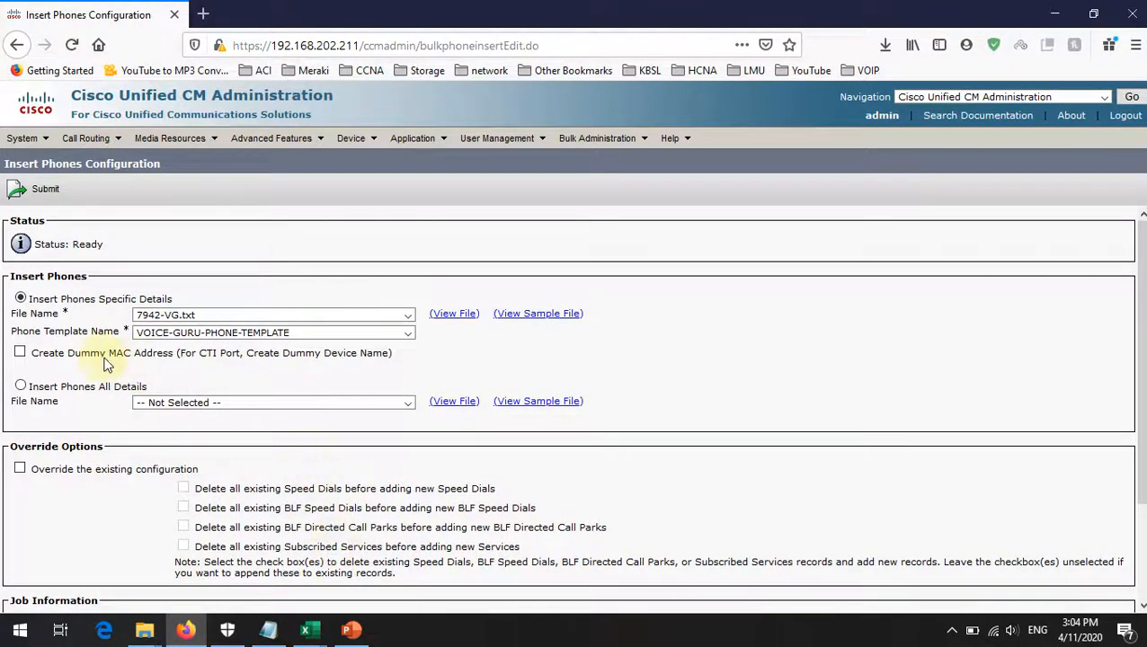
scroll(368, 505, down, 3)
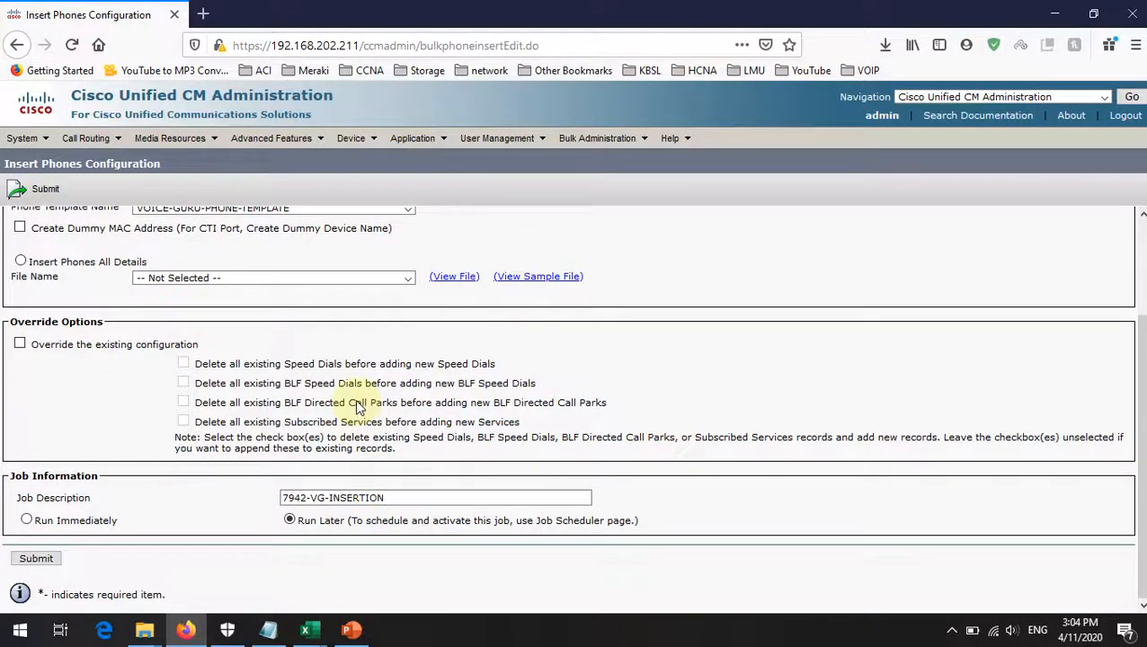
scroll(358, 407, up, 2)
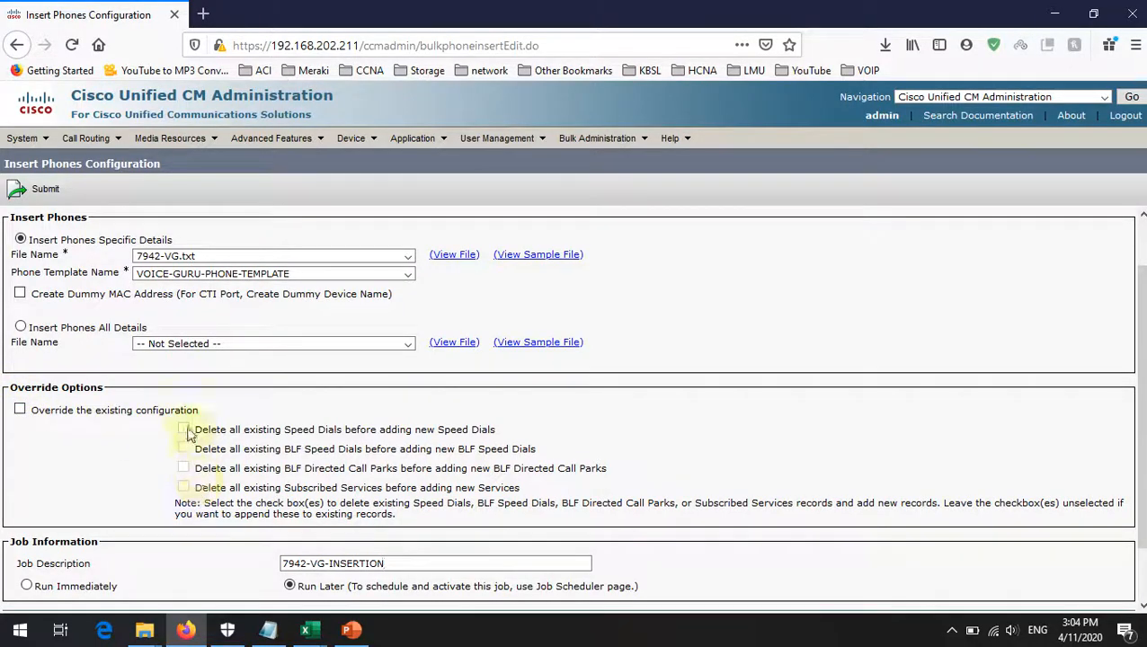
drag(191, 440, 384, 440)
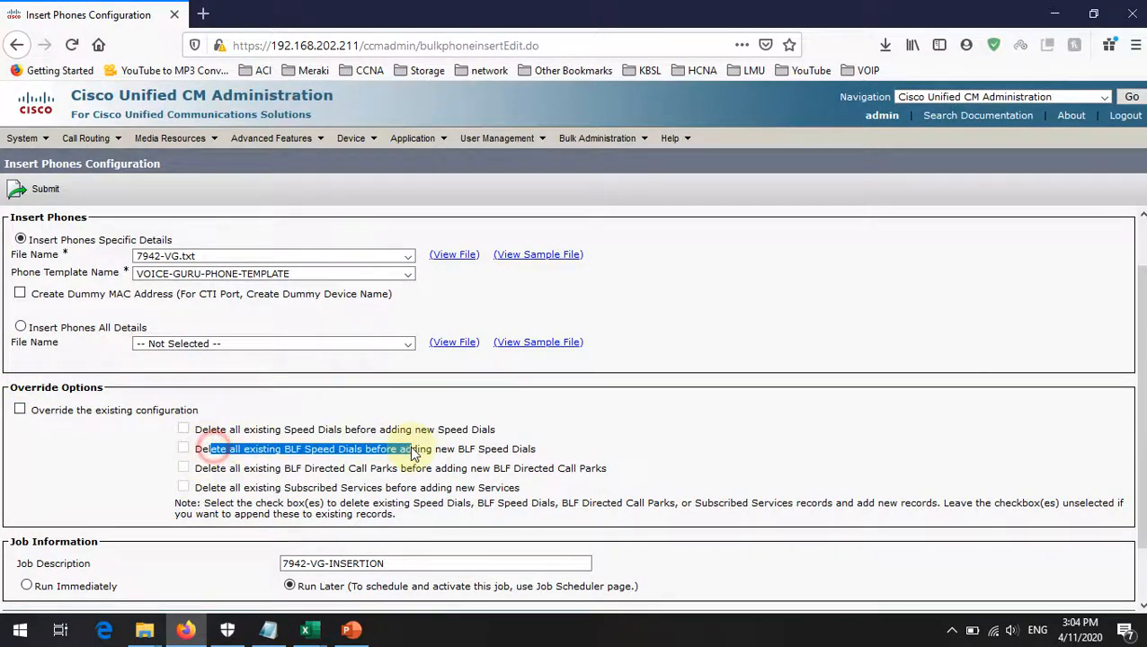
drag(308, 430, 450, 430)
drag(292, 465, 384, 468)
drag(326, 499, 390, 500)
click(640, 436)
scroll(450, 425, up, 1)
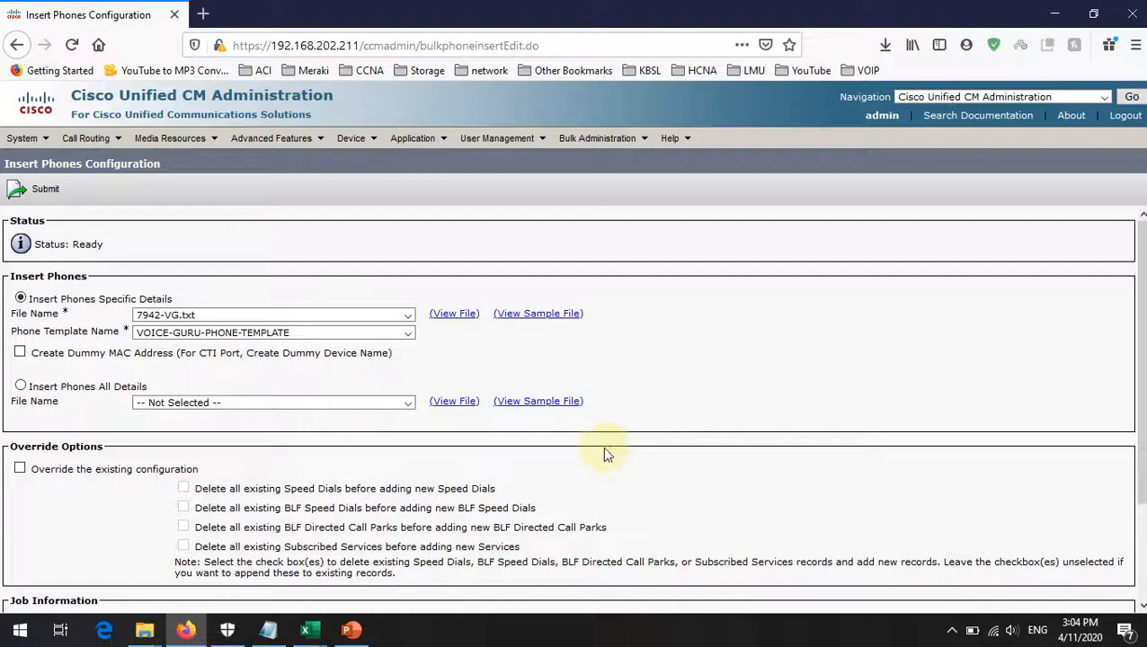
Step: Submit the phone insertion job with the Run Later option
scroll(485, 447, down, 3)
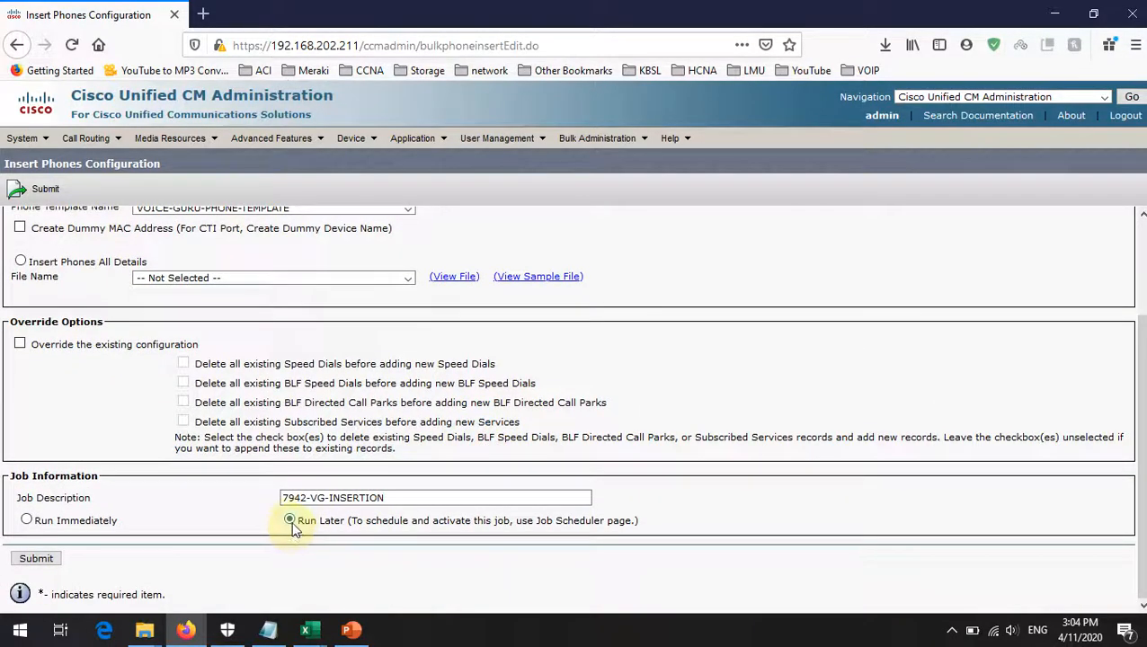
click(36, 560)
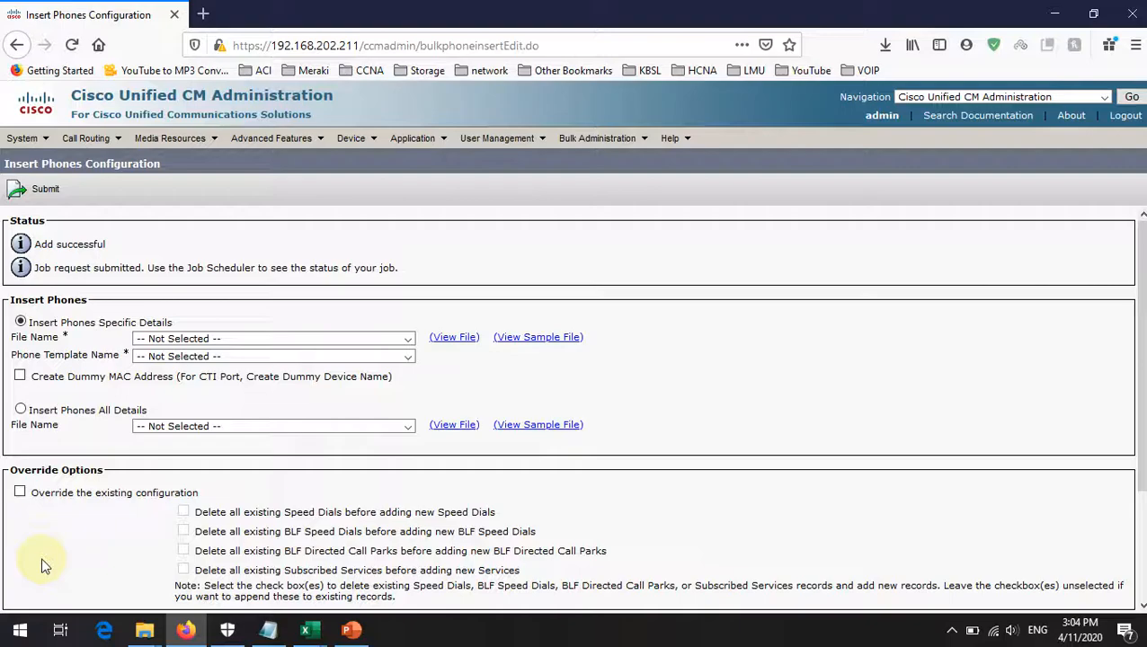
scroll(525, 377, down, 3)
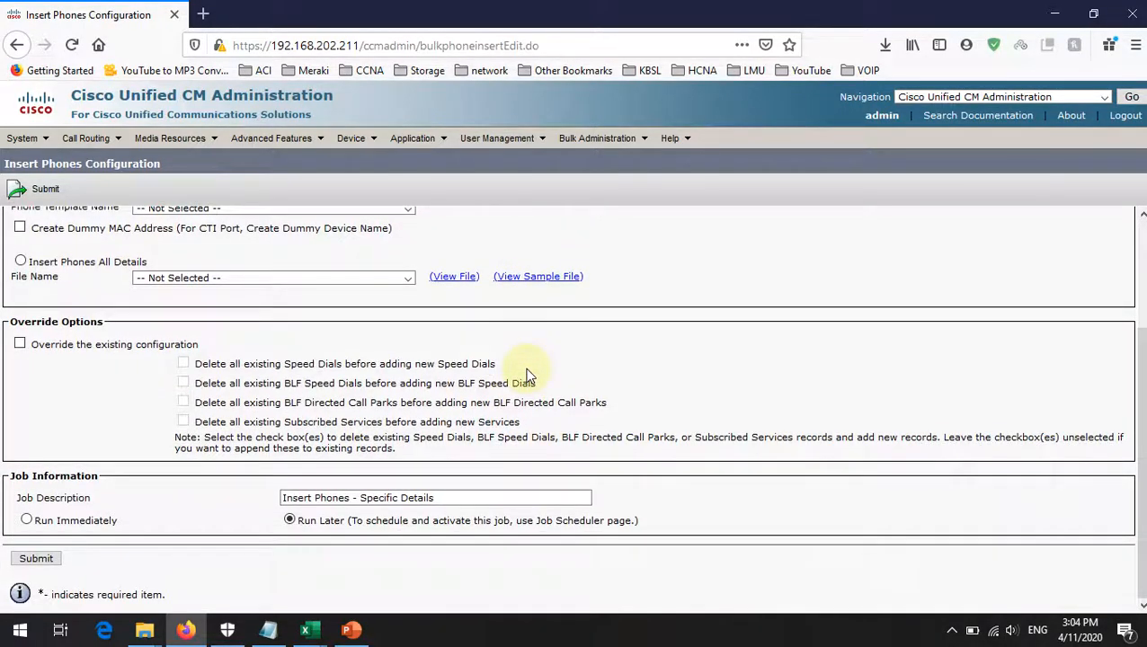
scroll(550, 394, up, 3)
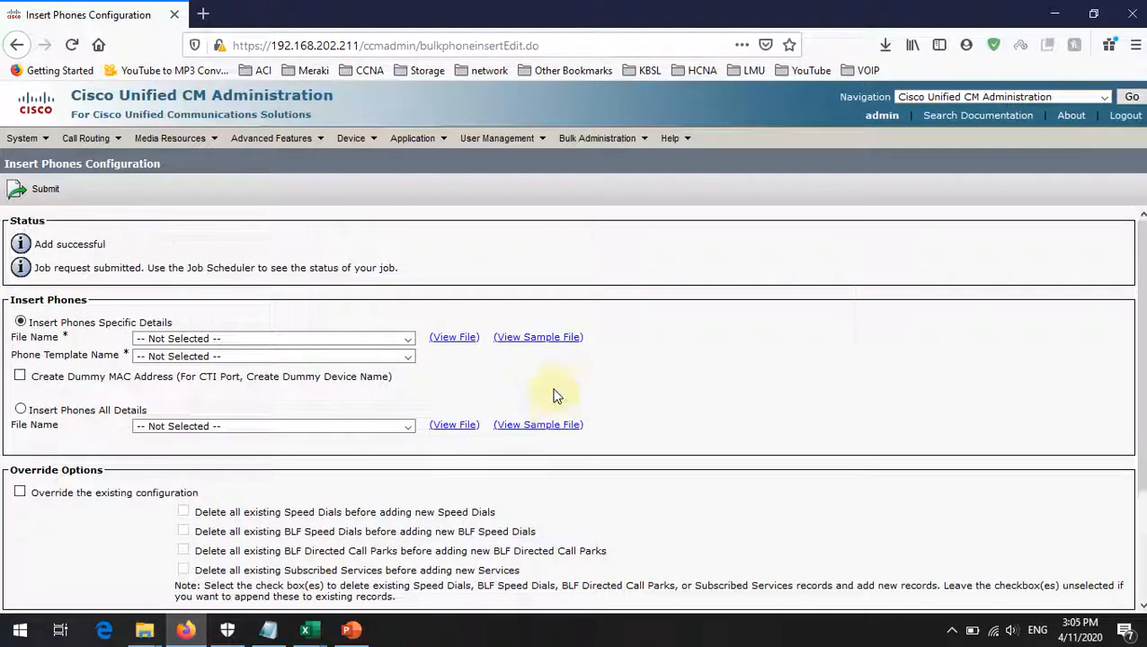
Step: Open the bulk Job Scheduler and list all jobs without a filter
mouse_move(584, 142)
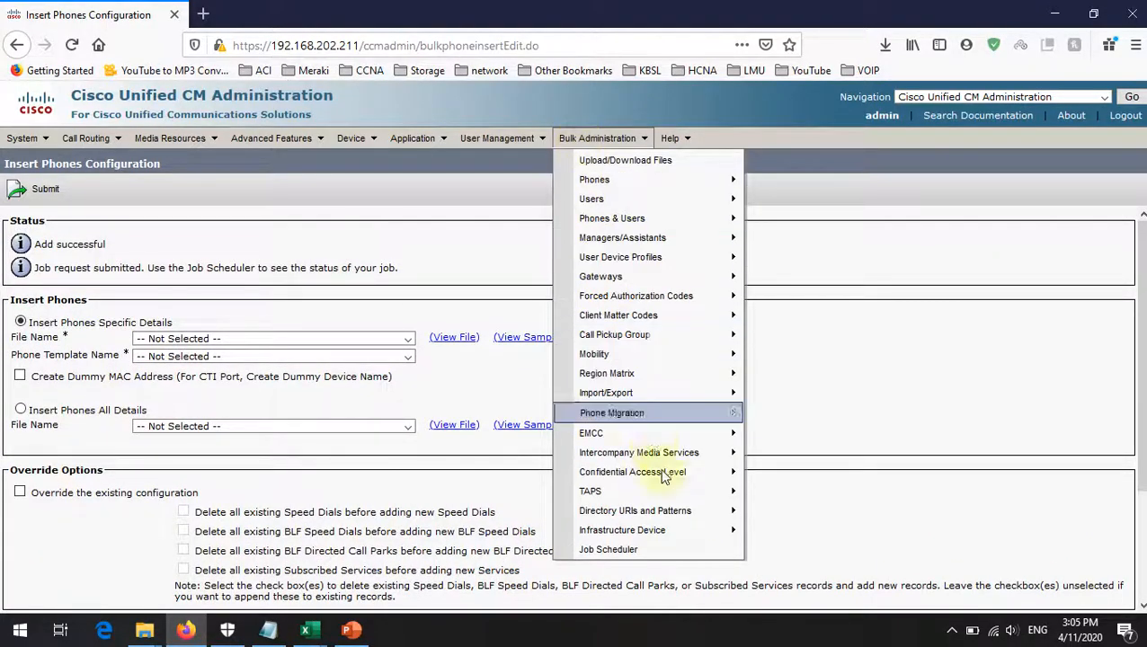
click(663, 550)
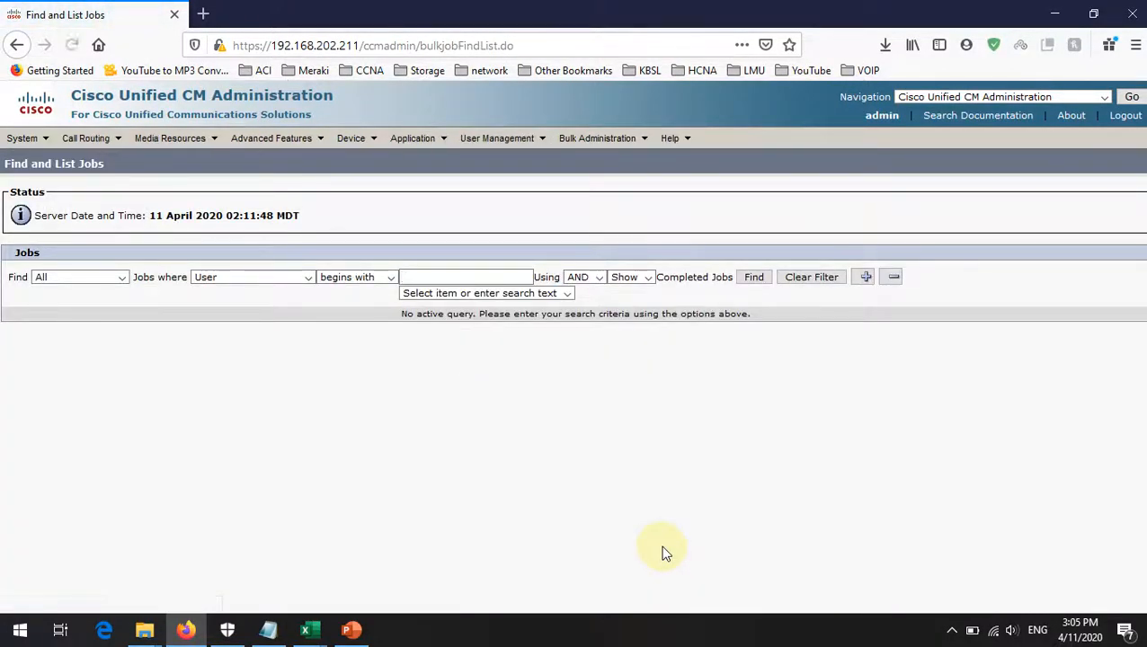
click(747, 280)
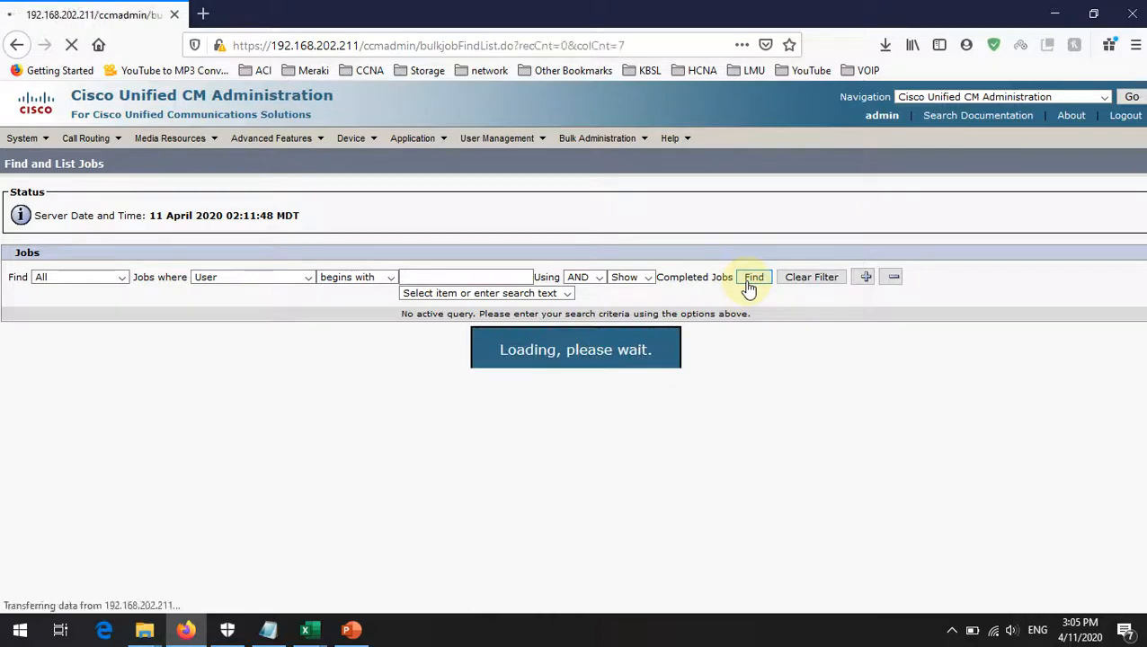
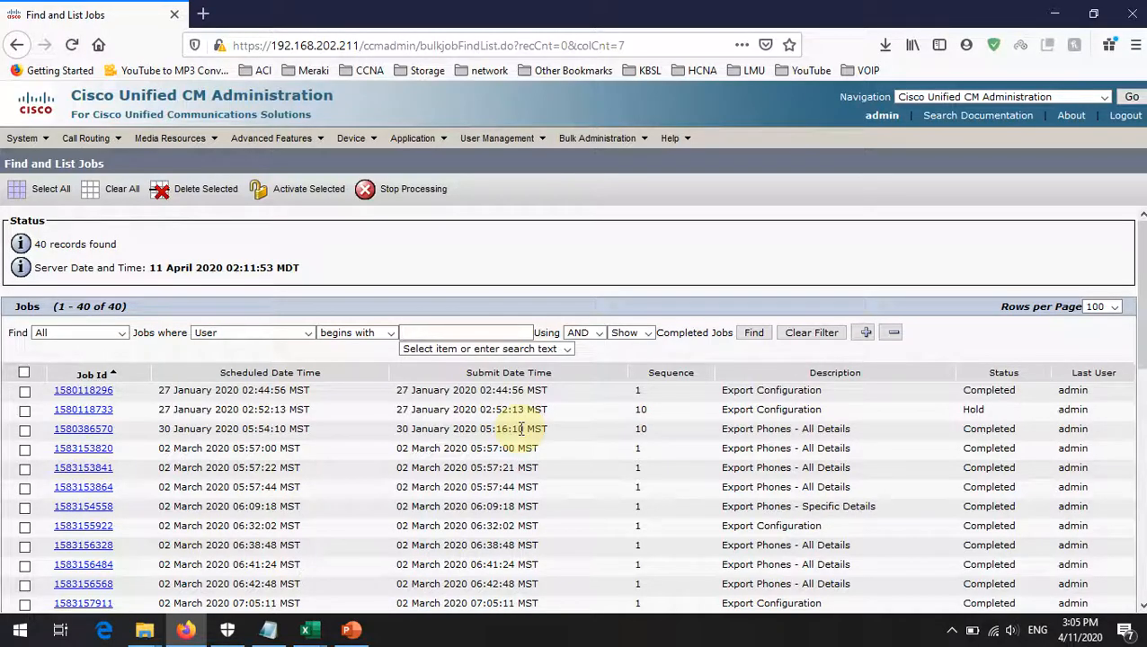
Step: Locate the 7942-VG-INSERTION job in the job list and check its status
scroll(550, 435, down, 10)
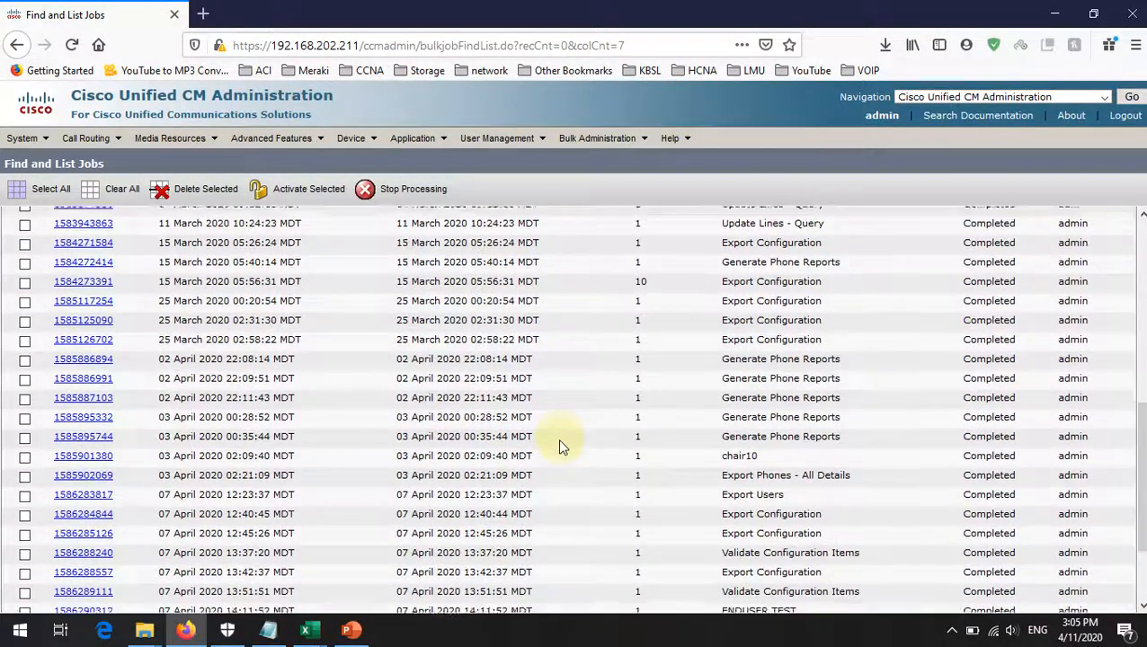
scroll(558, 442, down, 1)
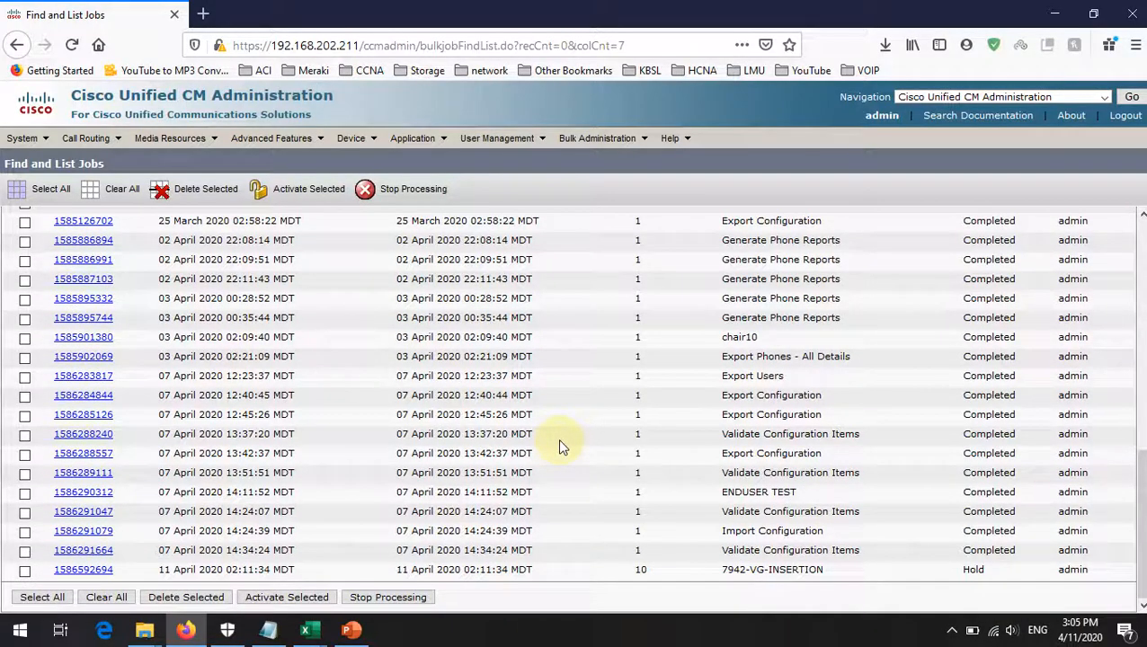
scroll(574, 403, up, 10)
scroll(584, 398, down, 10)
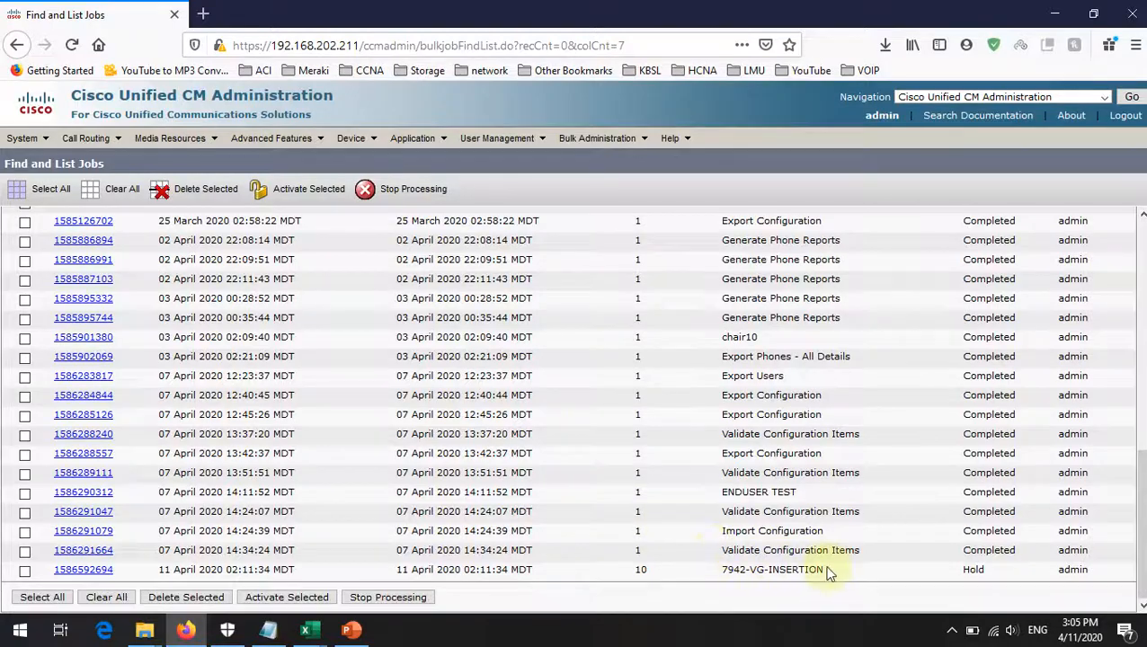
drag(829, 573, 722, 575)
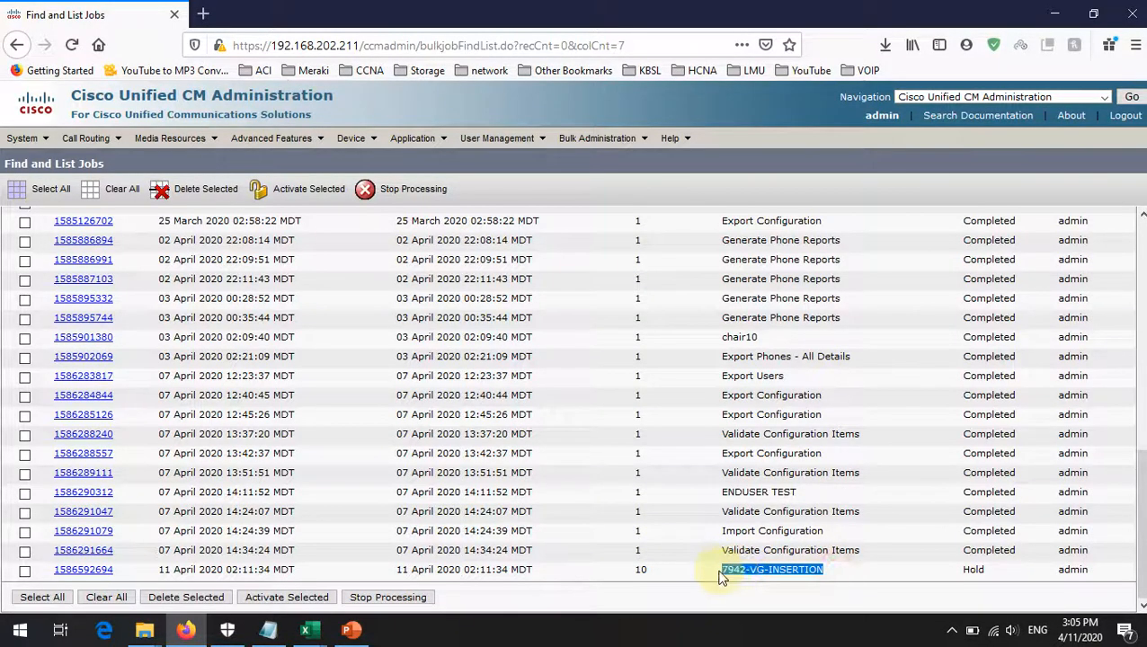
click(829, 573)
drag(990, 575, 945, 568)
click(861, 572)
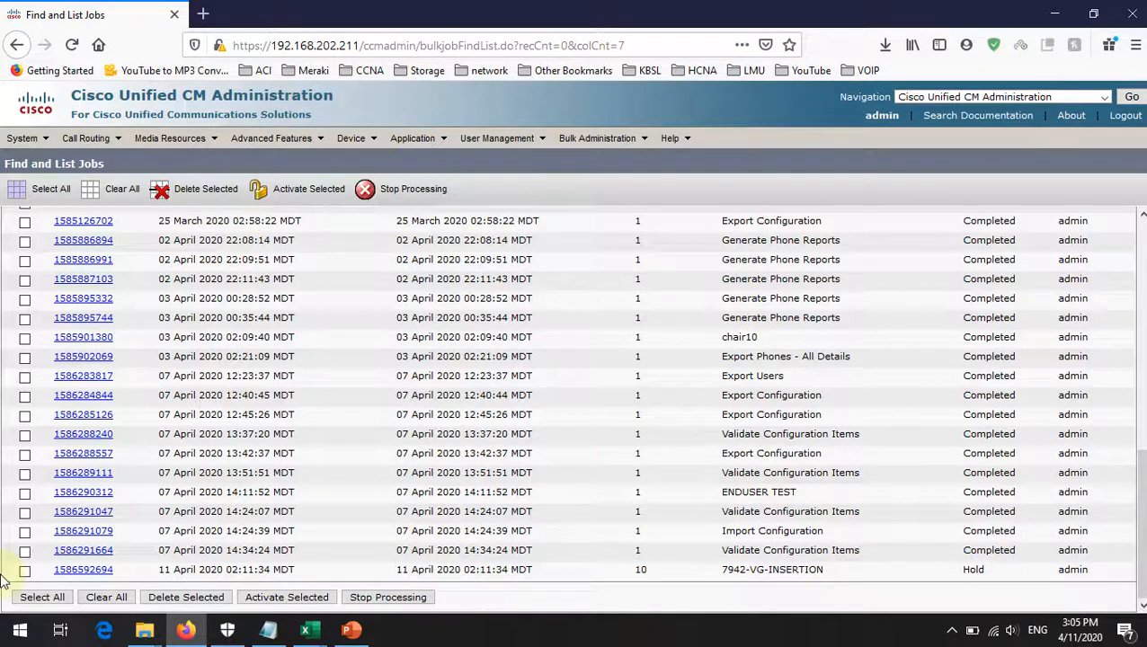
Step: Select the 7942-VG-INSERTION job in the job list and activate it
click(25, 572)
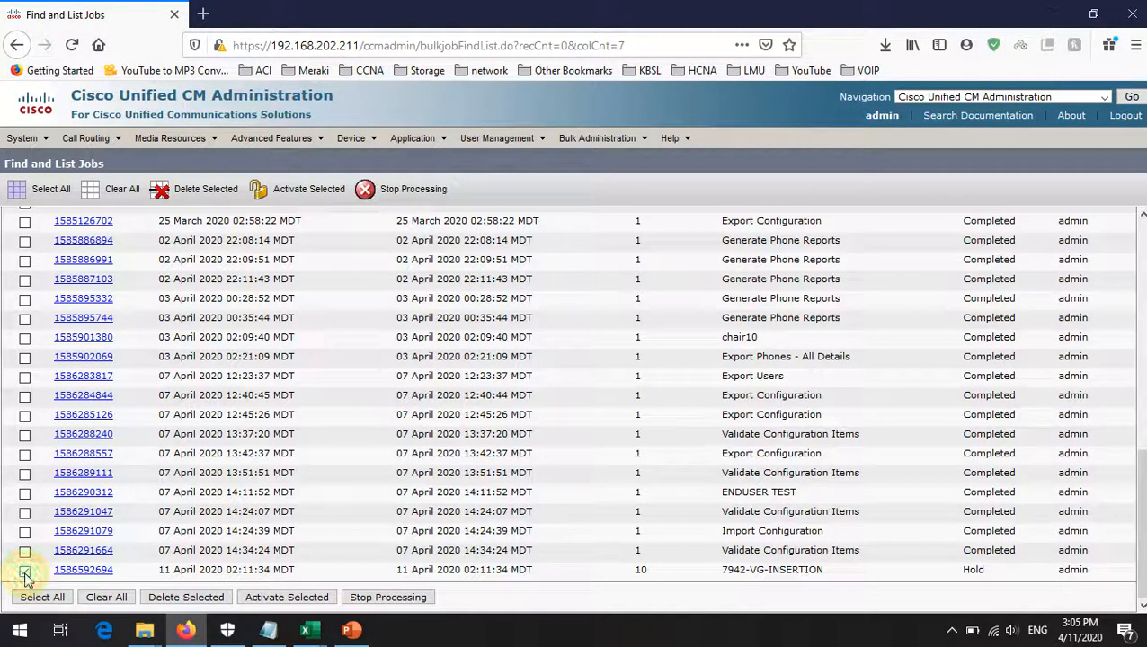
scroll(452, 358, up, 5)
scroll(452, 357, up, 5)
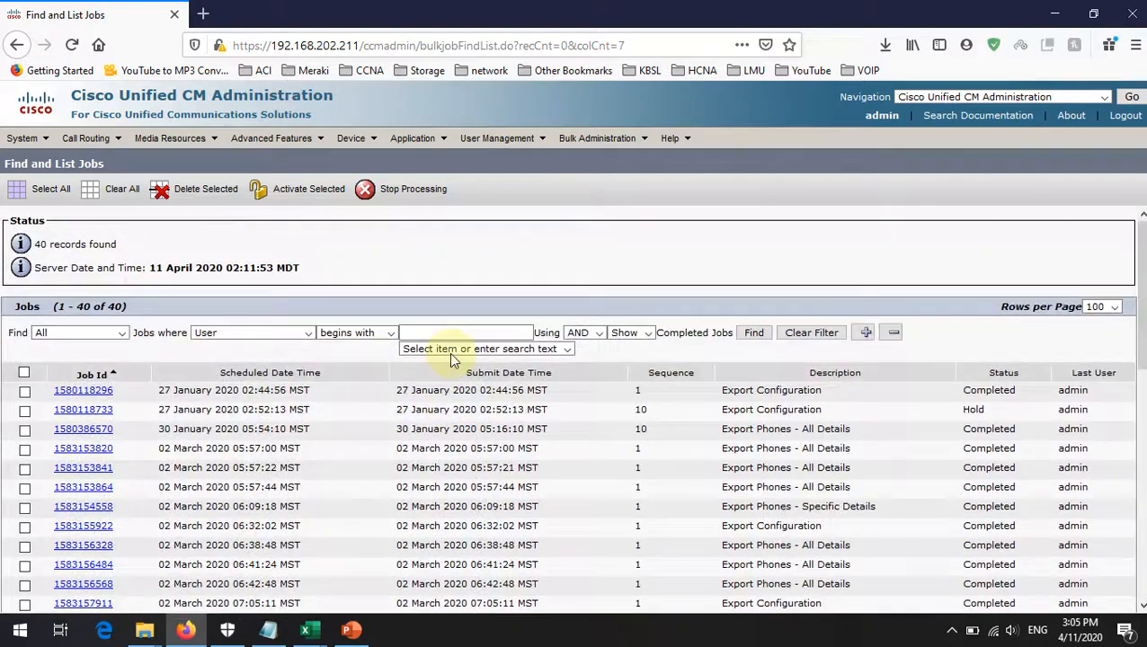
click(287, 200)
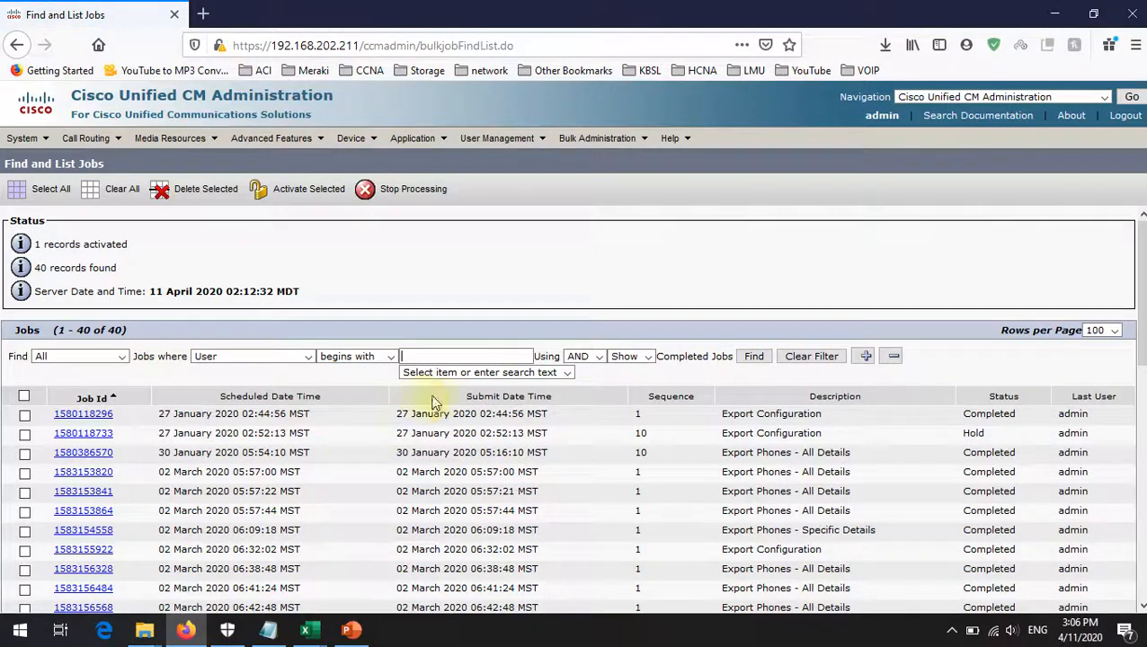
Step: Refresh the job list and check the status of the 7942-VG-INSERTION job
scroll(622, 471, down, 10)
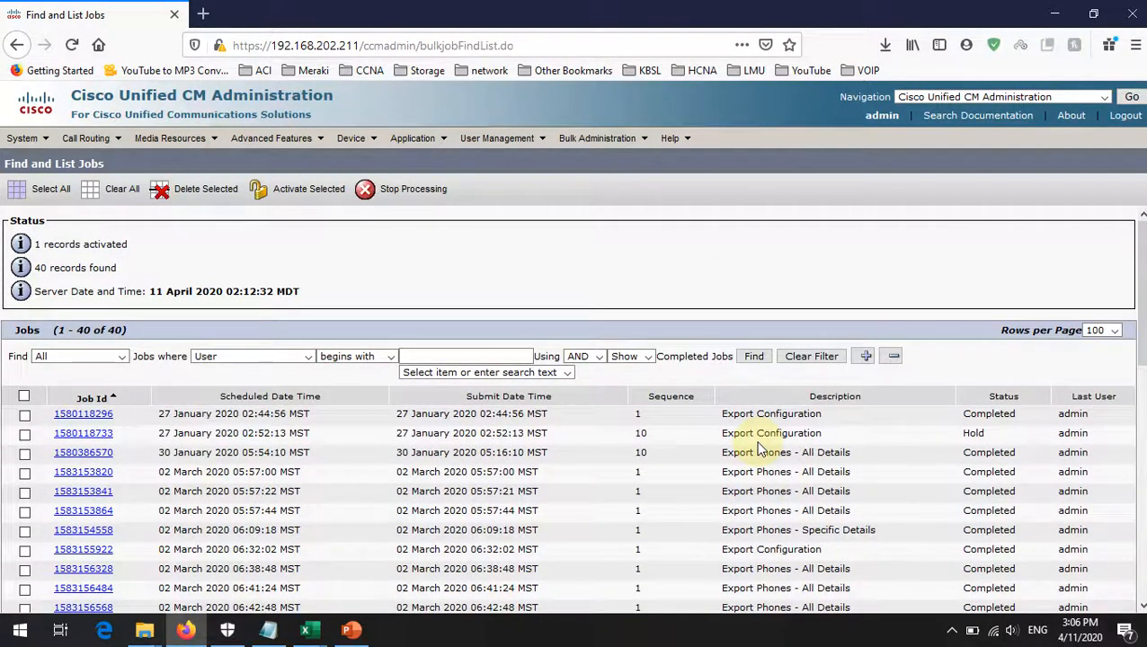
click(755, 359)
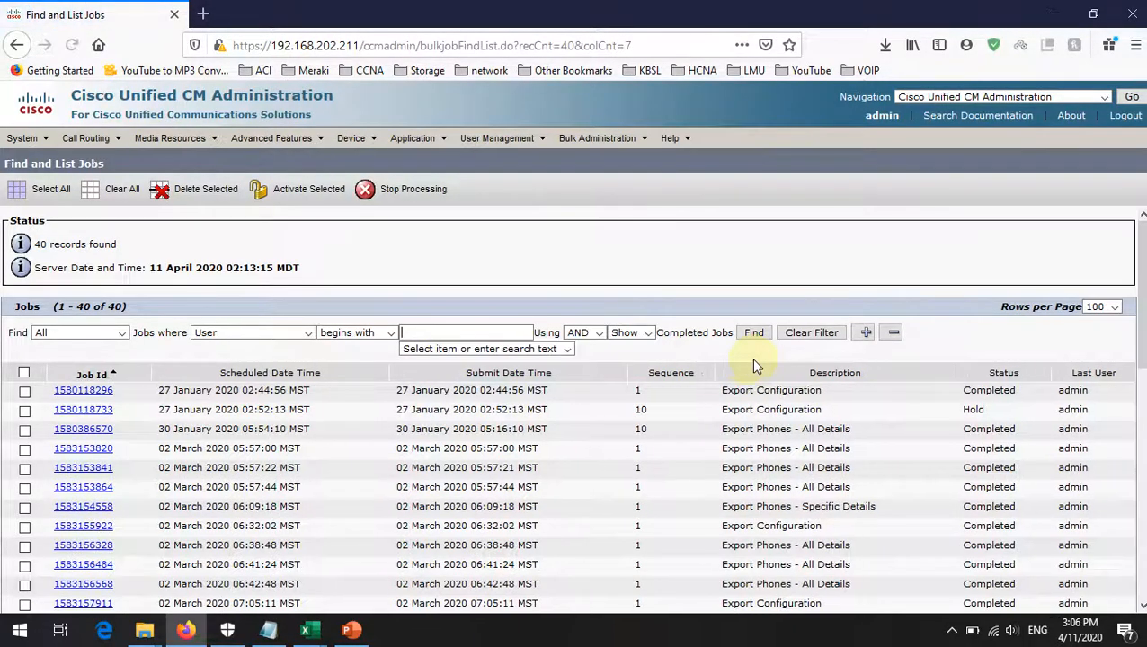
scroll(753, 364, down, 10)
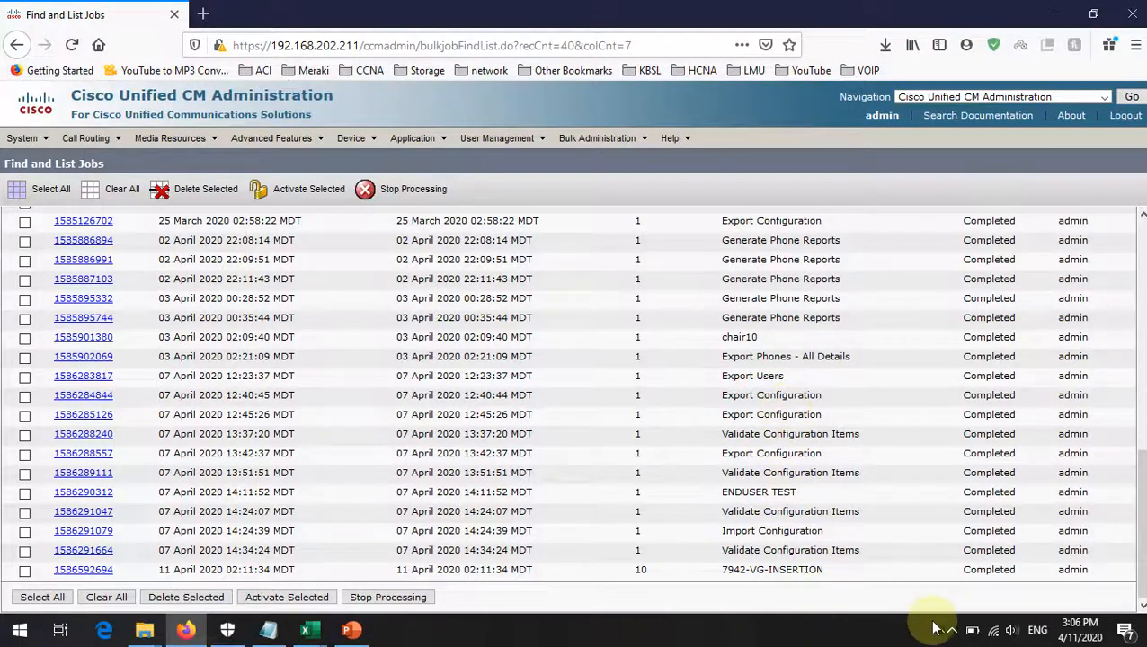
drag(1023, 570, 964, 571)
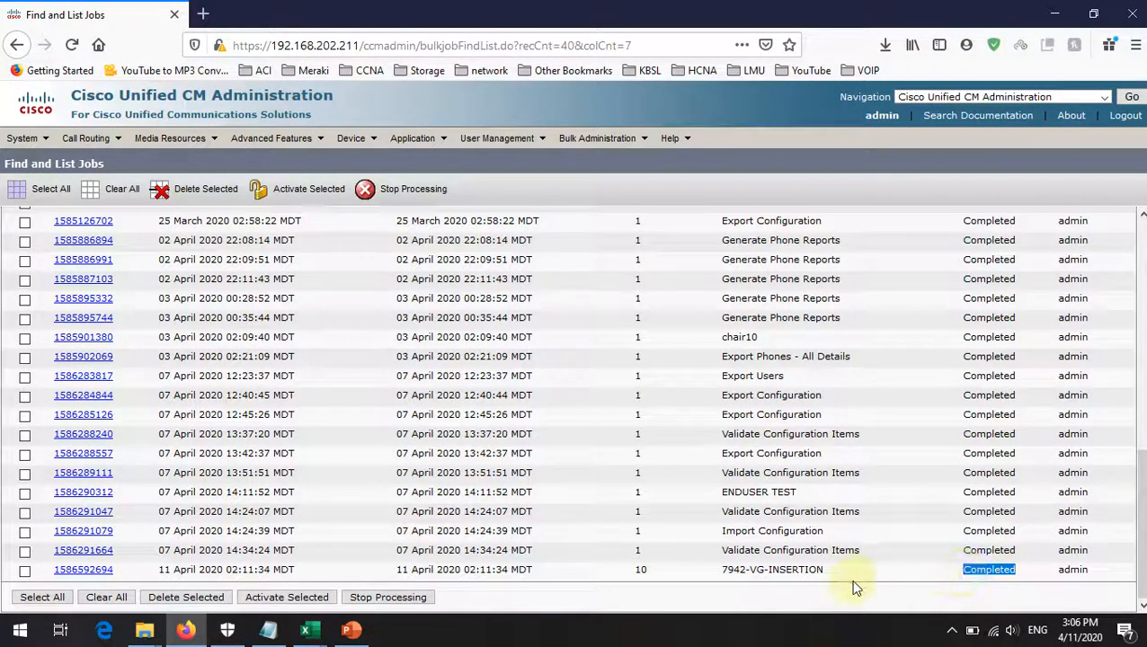
drag(836, 576, 722, 570)
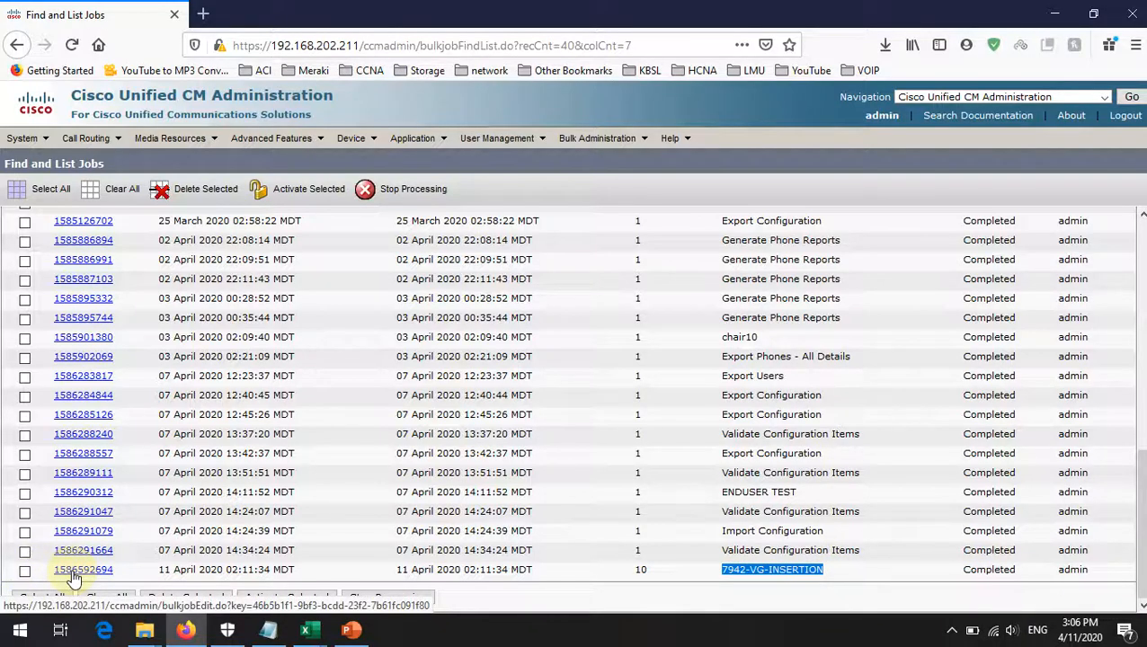
Step: Open the 7942-VG-INSERTION job's details and locate its Job Results section
scroll(75, 580, up, 10)
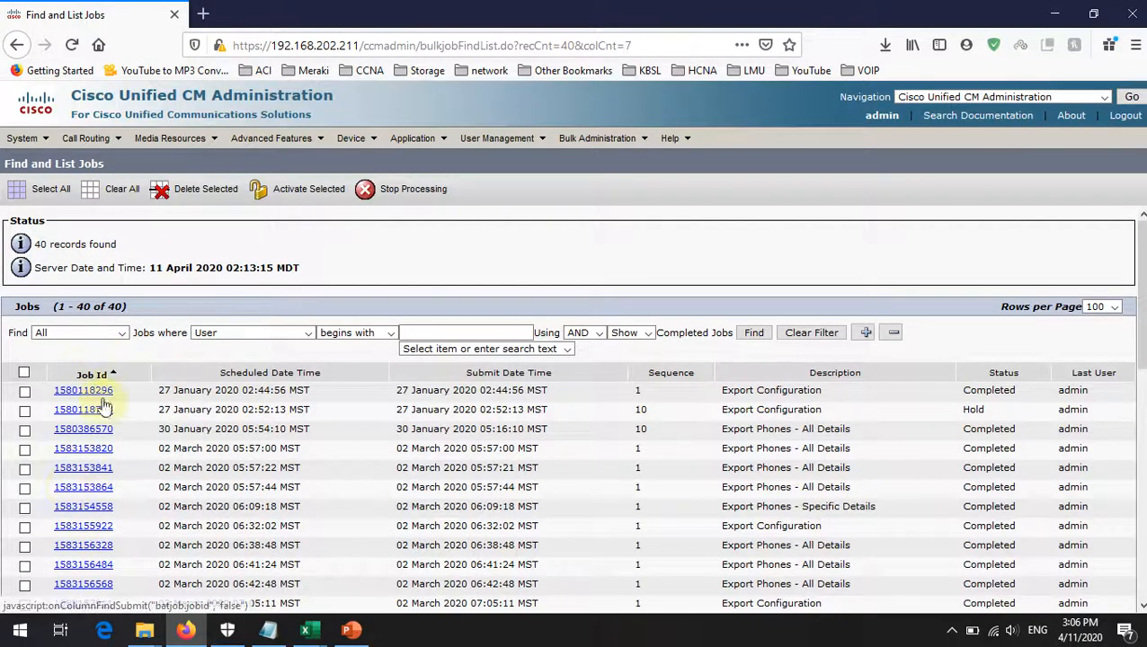
scroll(117, 515, down, 4)
scroll(117, 515, down, 5)
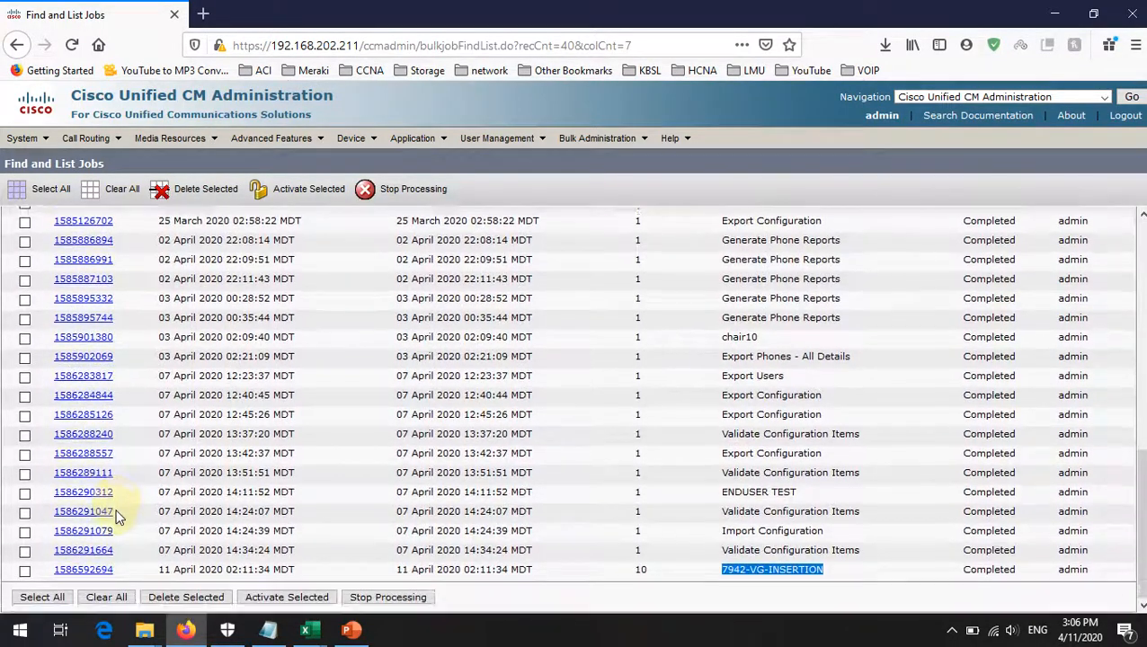
click(95, 571)
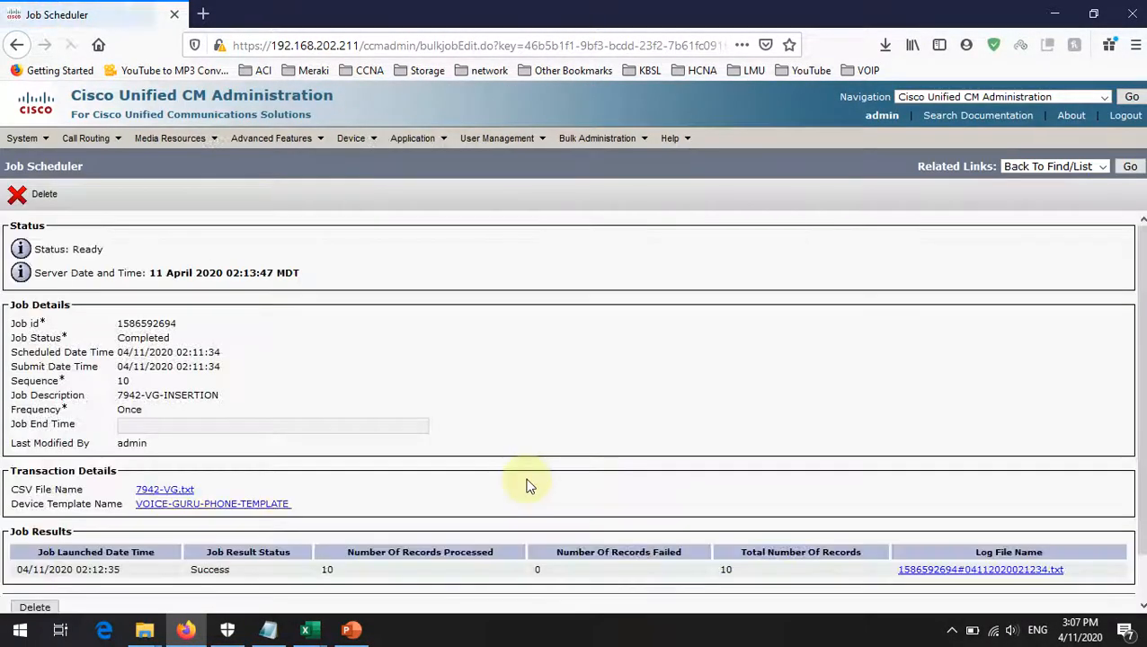
scroll(487, 456, down, 2)
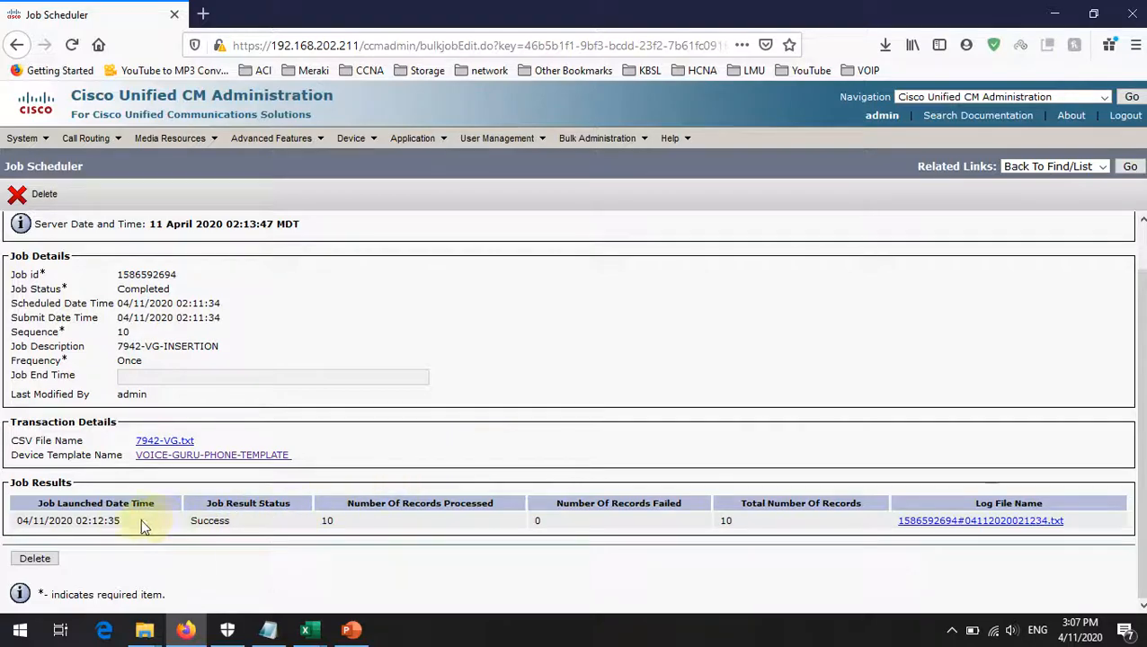
drag(15, 483, 72, 483)
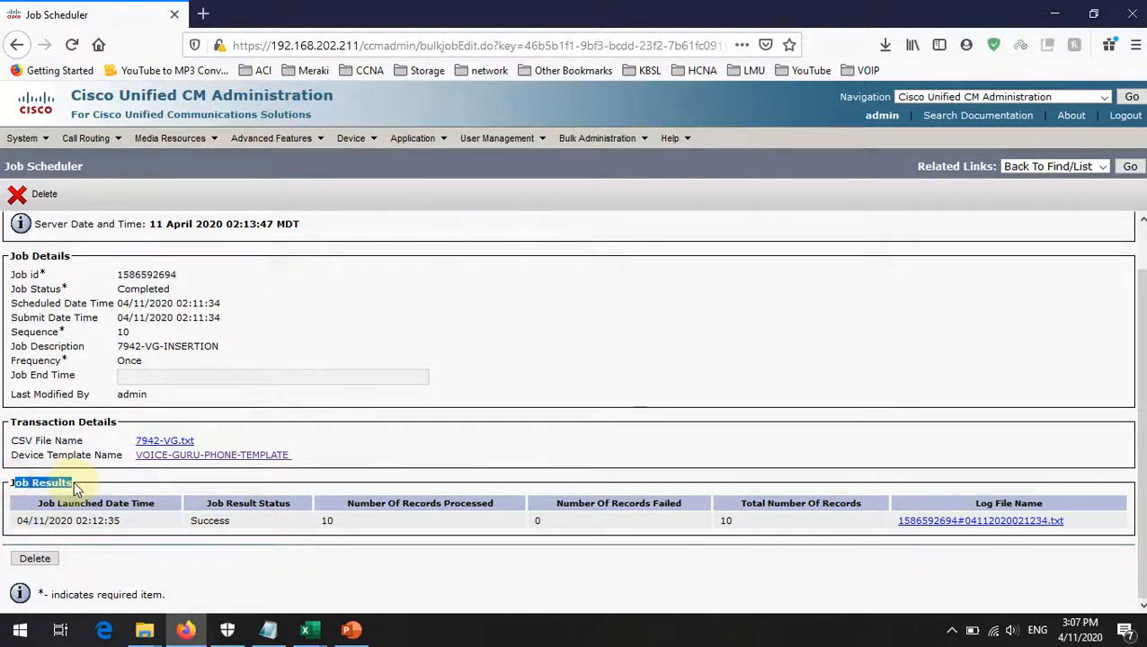
click(110, 554)
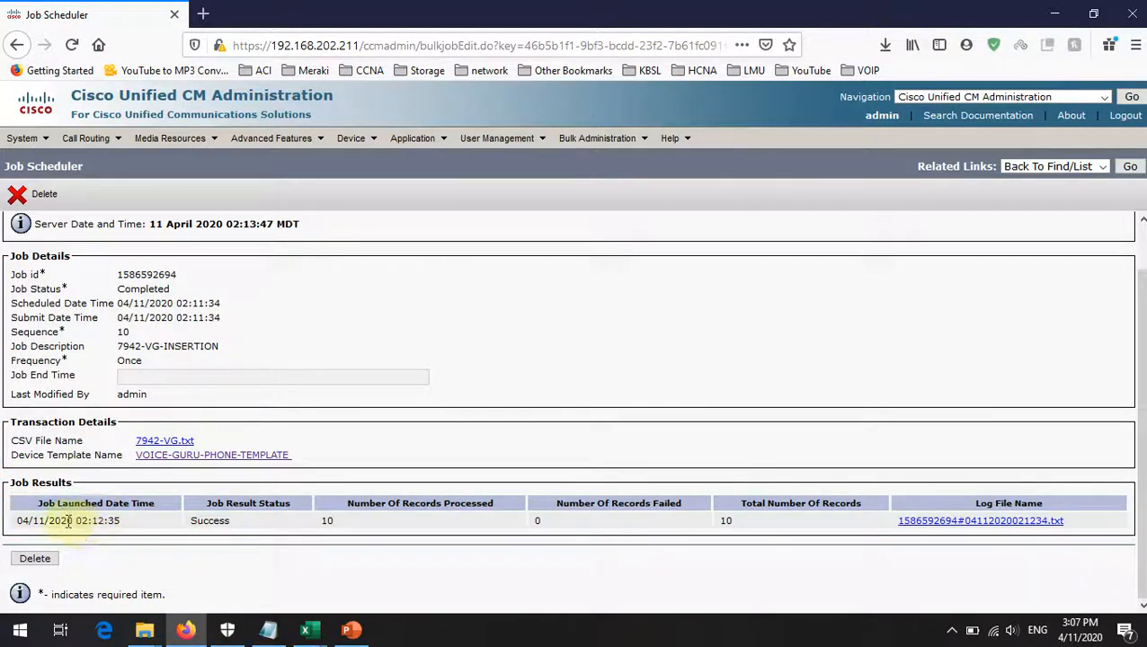
Step: Examine the job's launch time, result status, and numbers of processed, failed and total records
drag(60, 503, 236, 525)
click(229, 525)
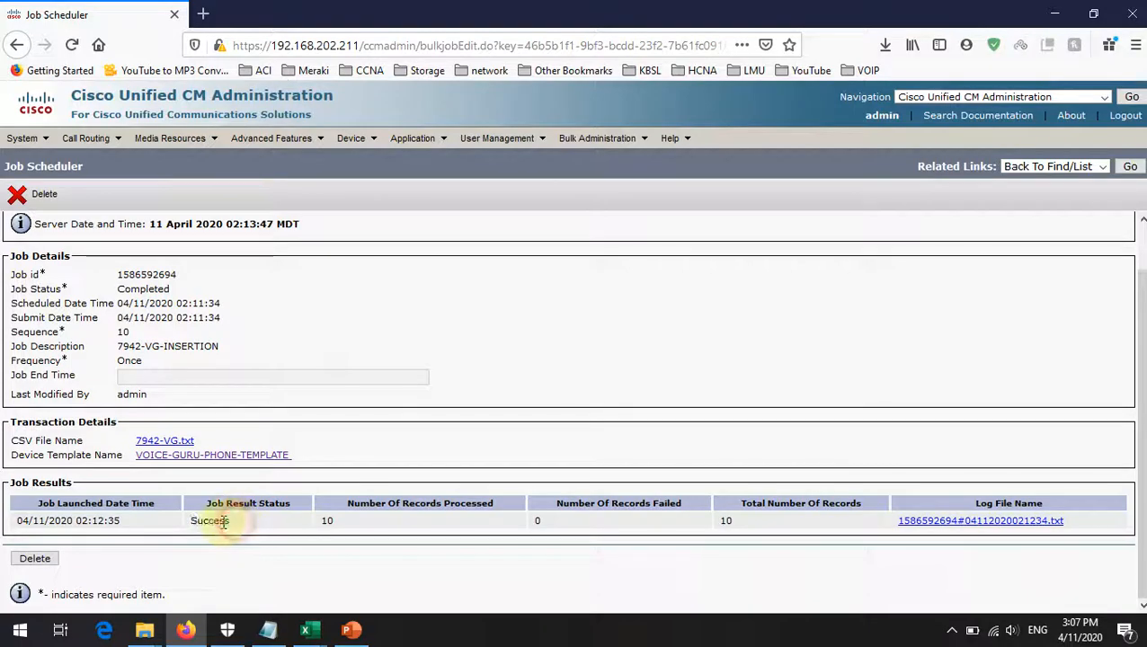
drag(193, 521, 232, 520)
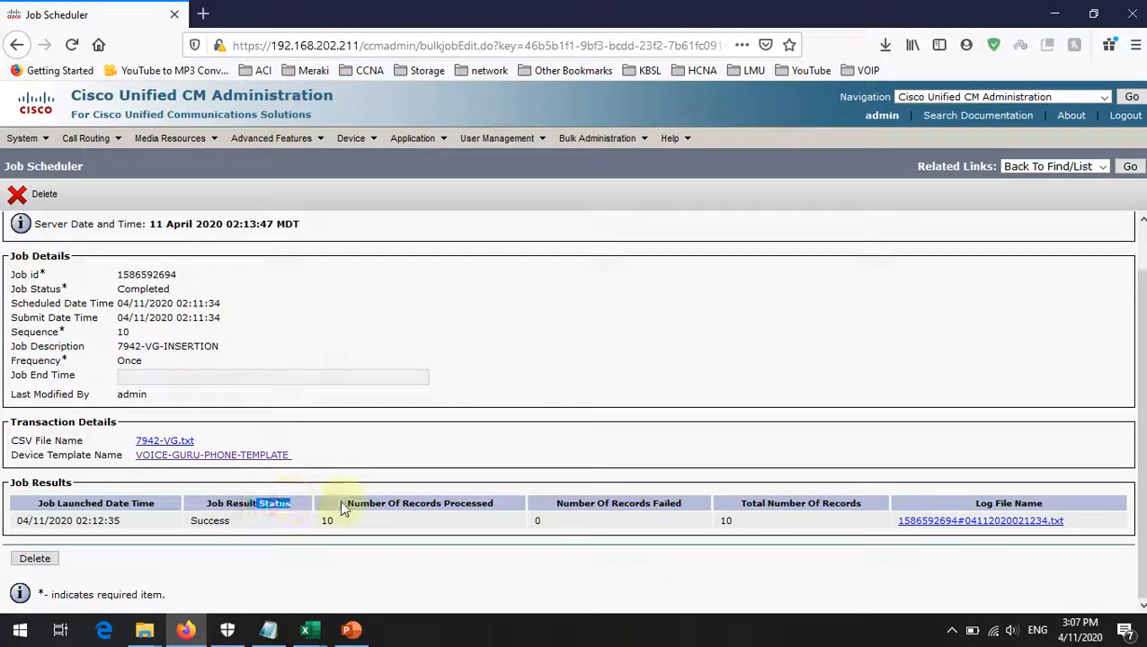
click(195, 524)
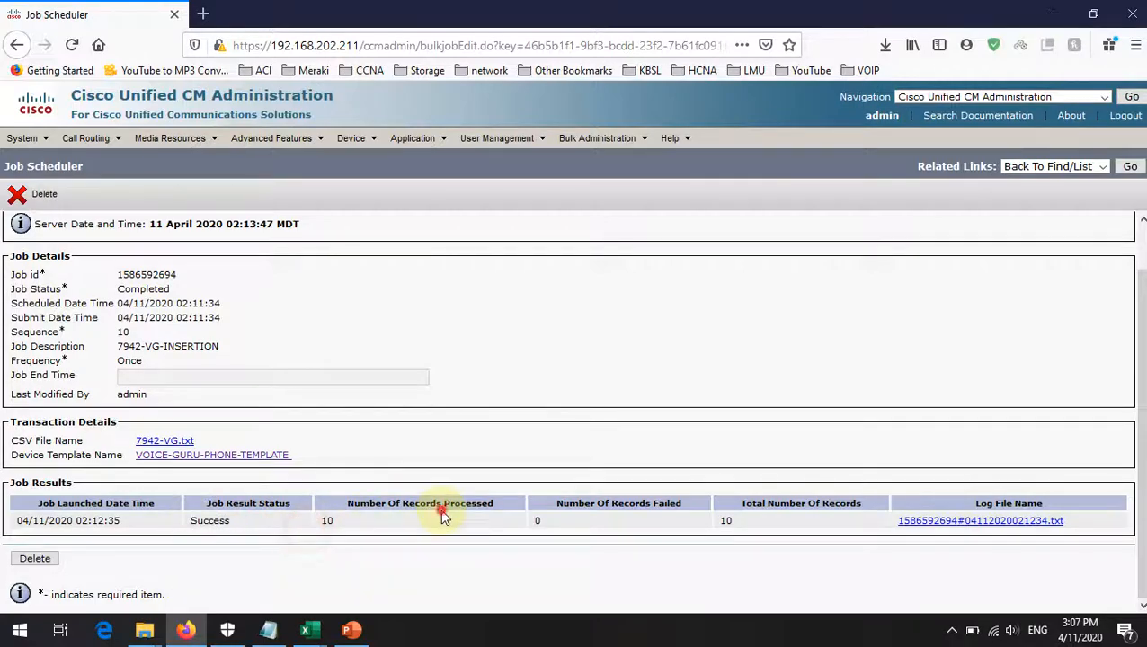
drag(353, 504, 490, 505)
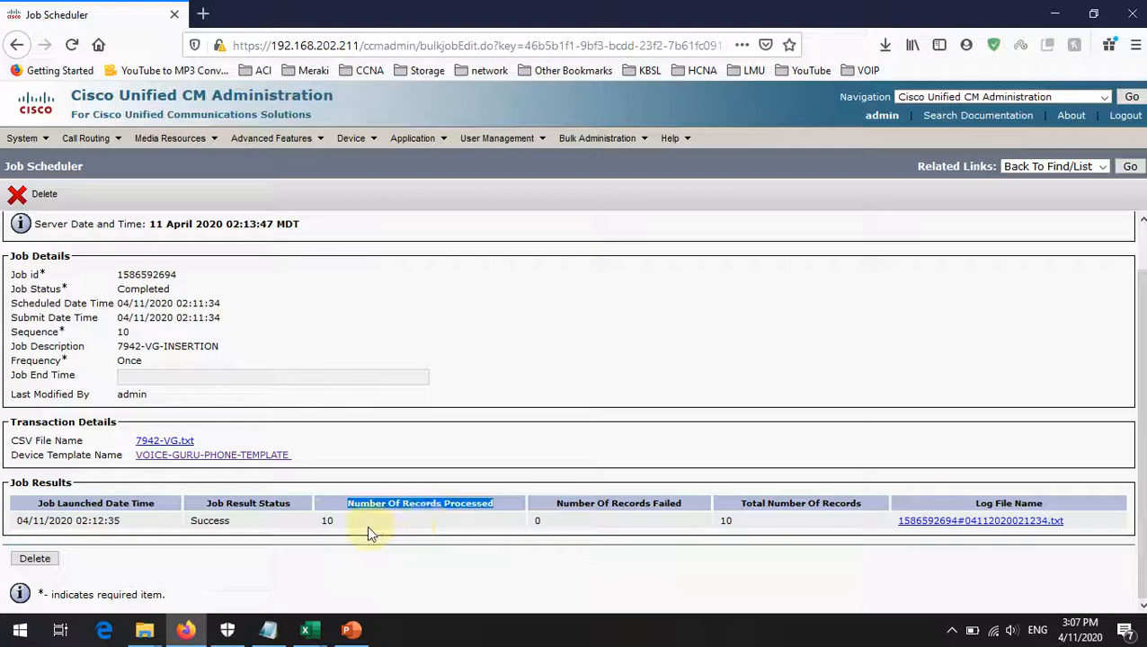
double_click(326, 521)
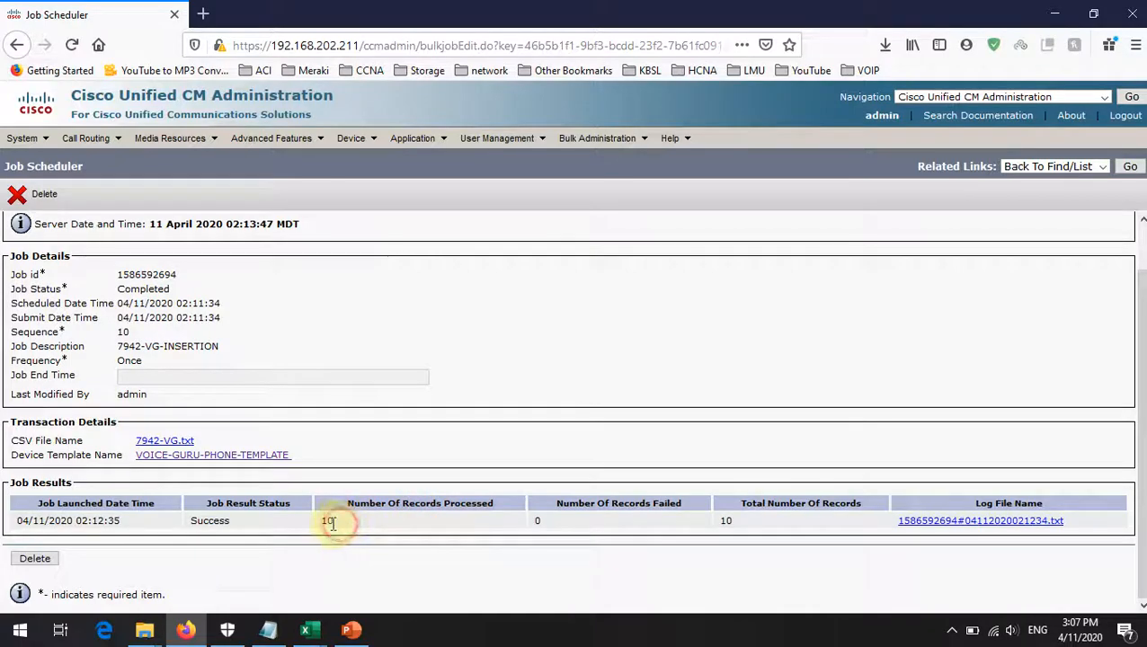
click(556, 523)
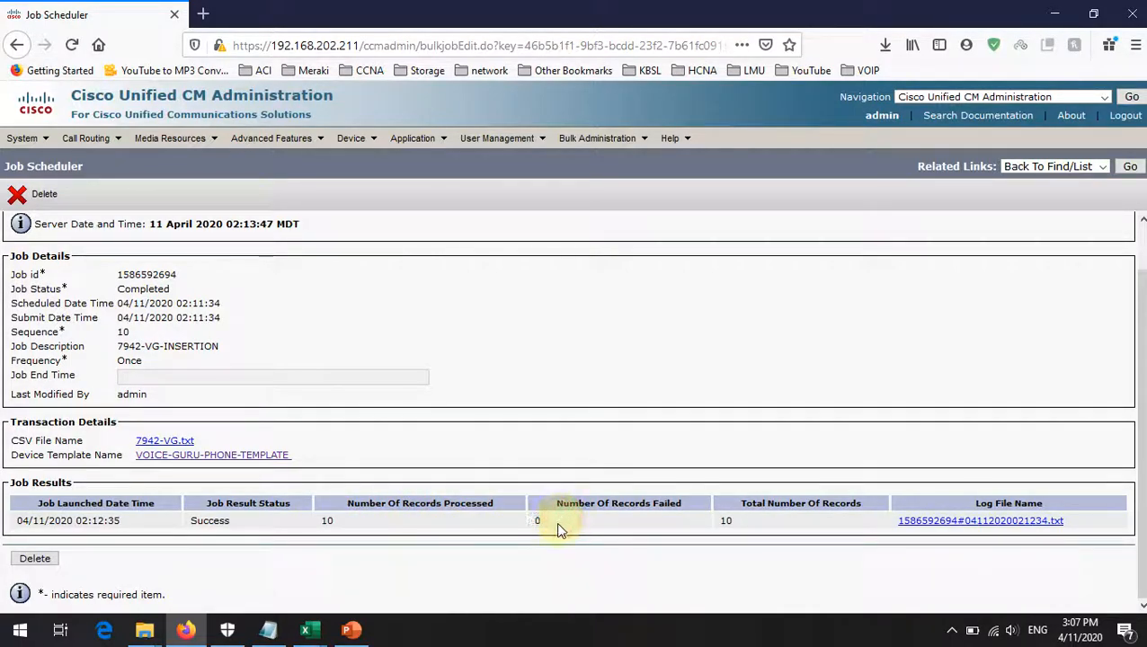
drag(757, 521, 719, 526)
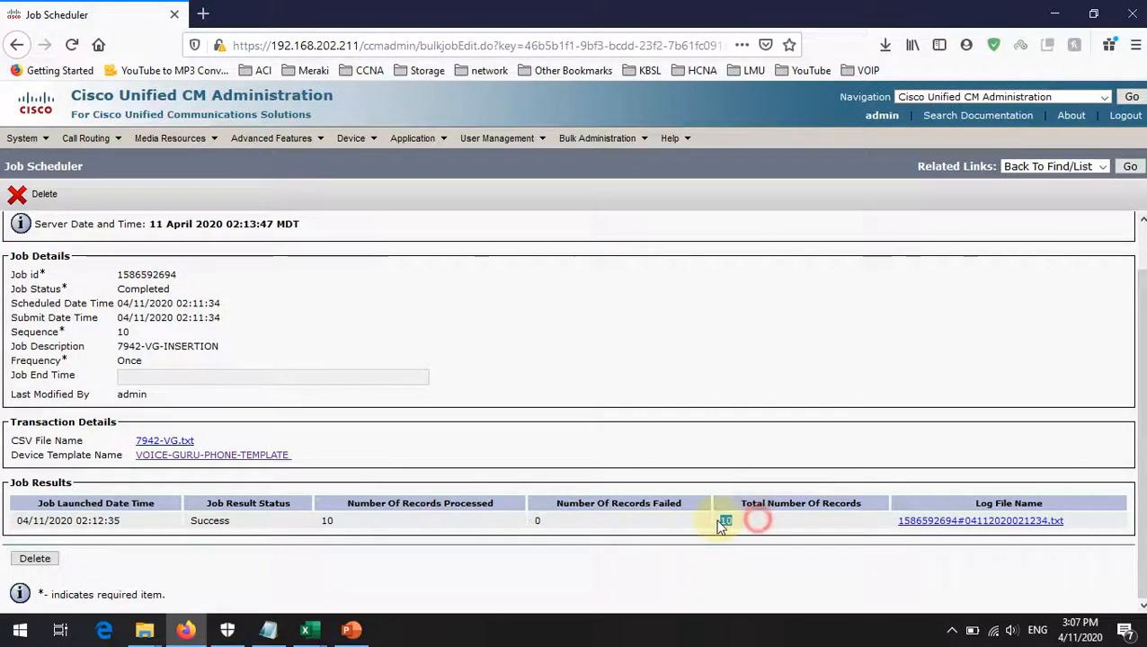
Step: Open the job's log file, read its failure details and result summary, and close it
click(953, 523)
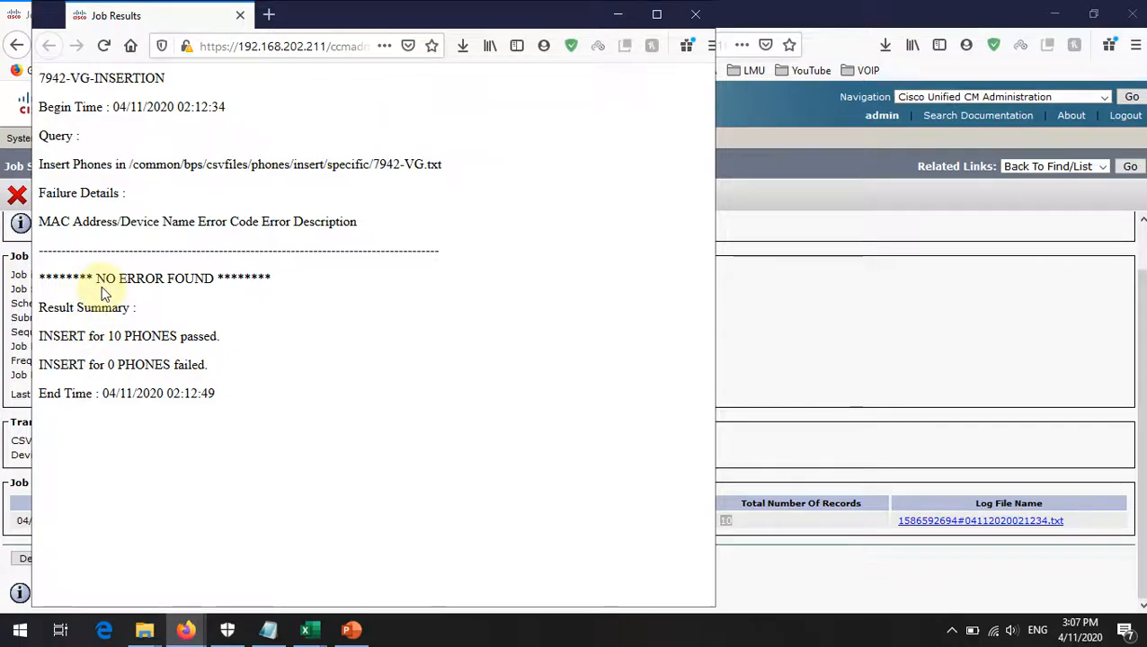
drag(99, 280, 236, 279)
click(305, 325)
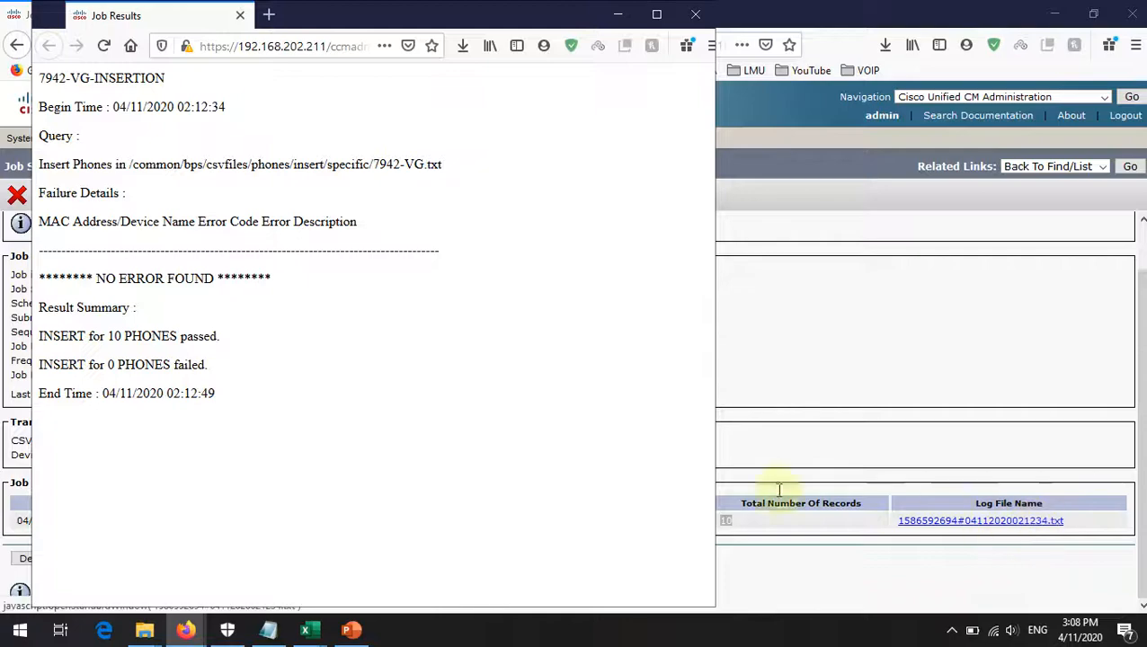
click(694, 18)
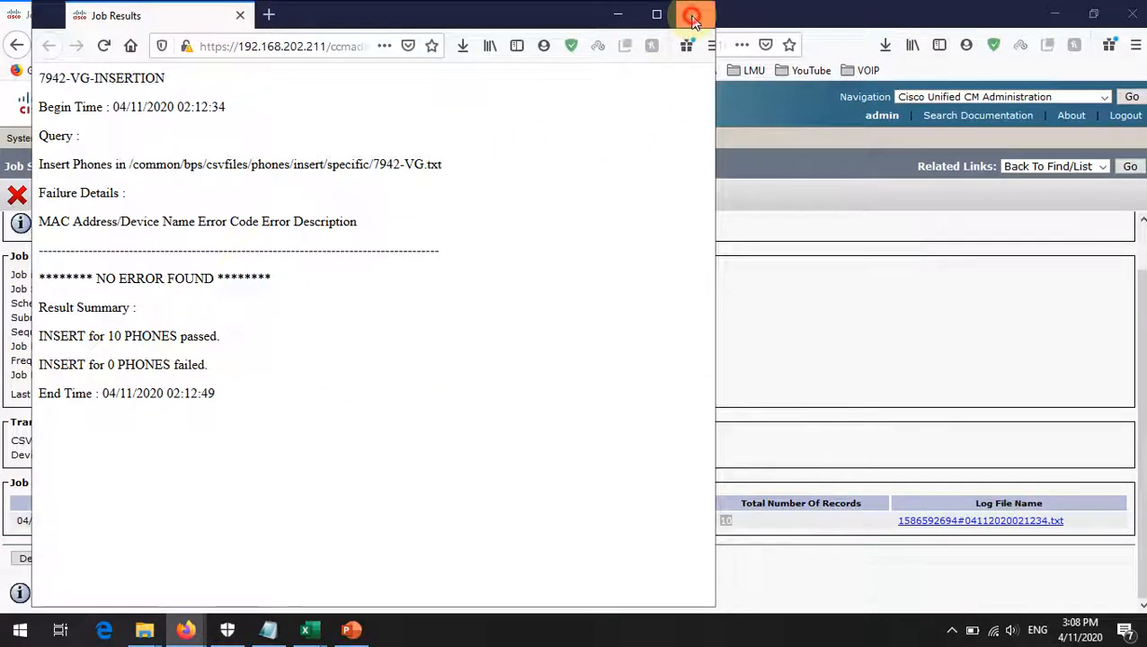
Step: Open the phone list and find the phones whose Device Type contains 7942
mouse_move(373, 147)
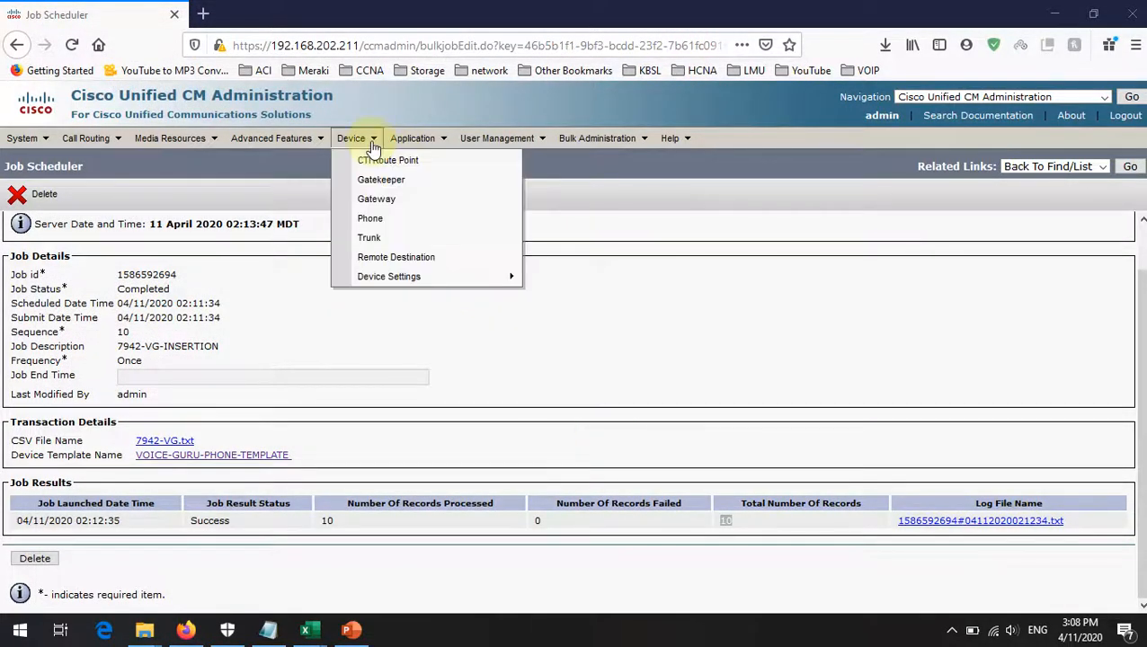
click(389, 225)
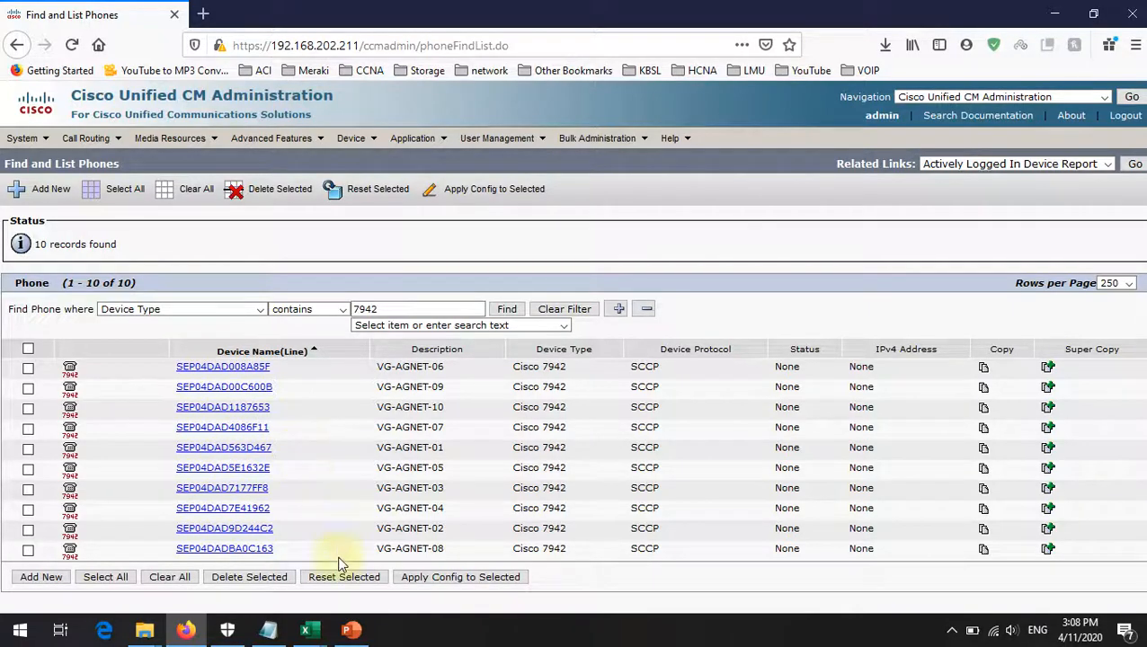
Step: Switch to the Book1 workbook in Excel and check the MAC address, description and DN number of VG-AGNET-01, then return to the phone list
mouse_move(305, 629)
click(250, 585)
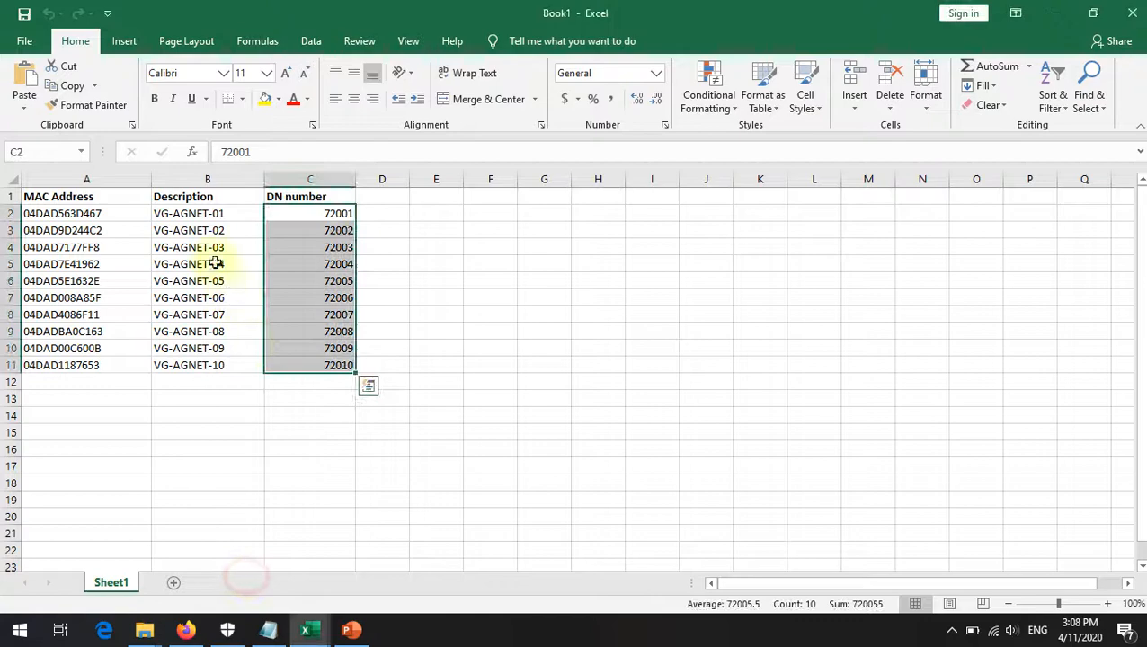
click(174, 228)
drag(92, 215, 333, 213)
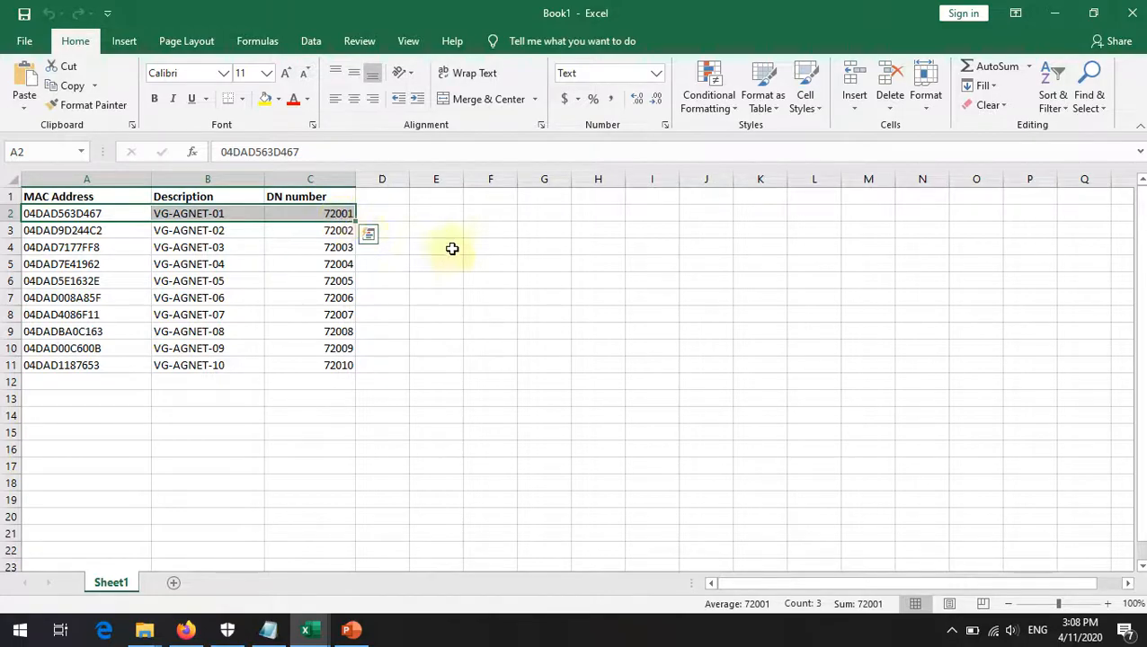
click(1056, 11)
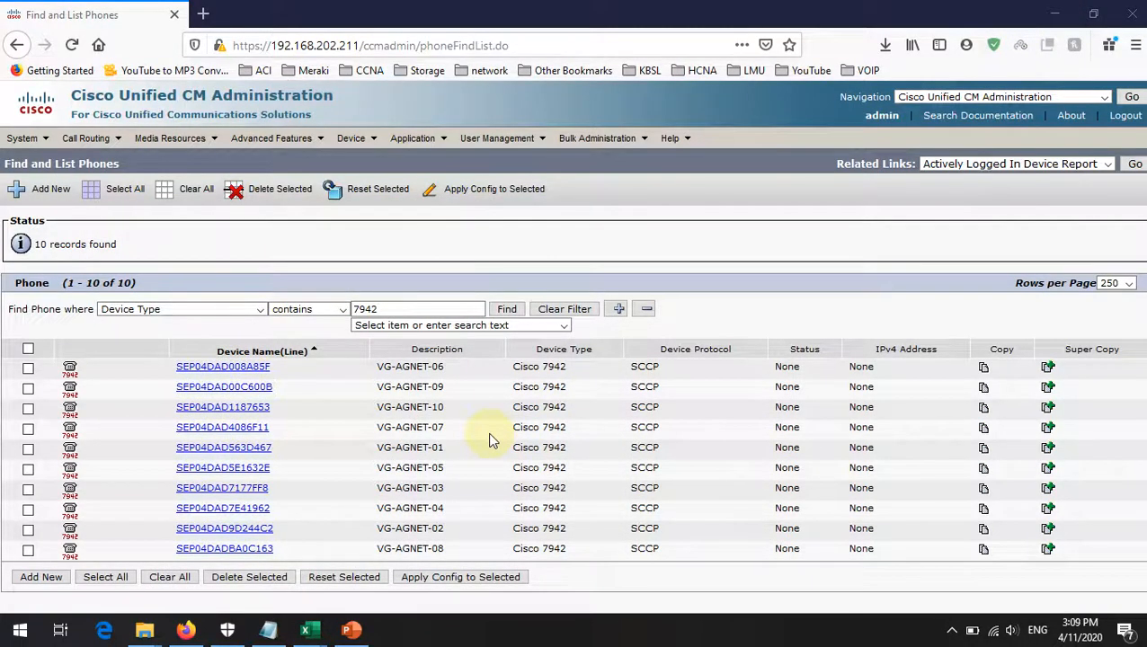
Step: Open the configuration page of the VG-AGNET-01 phone, glancing at the Book1 workbook in Excel while it loads
click(250, 454)
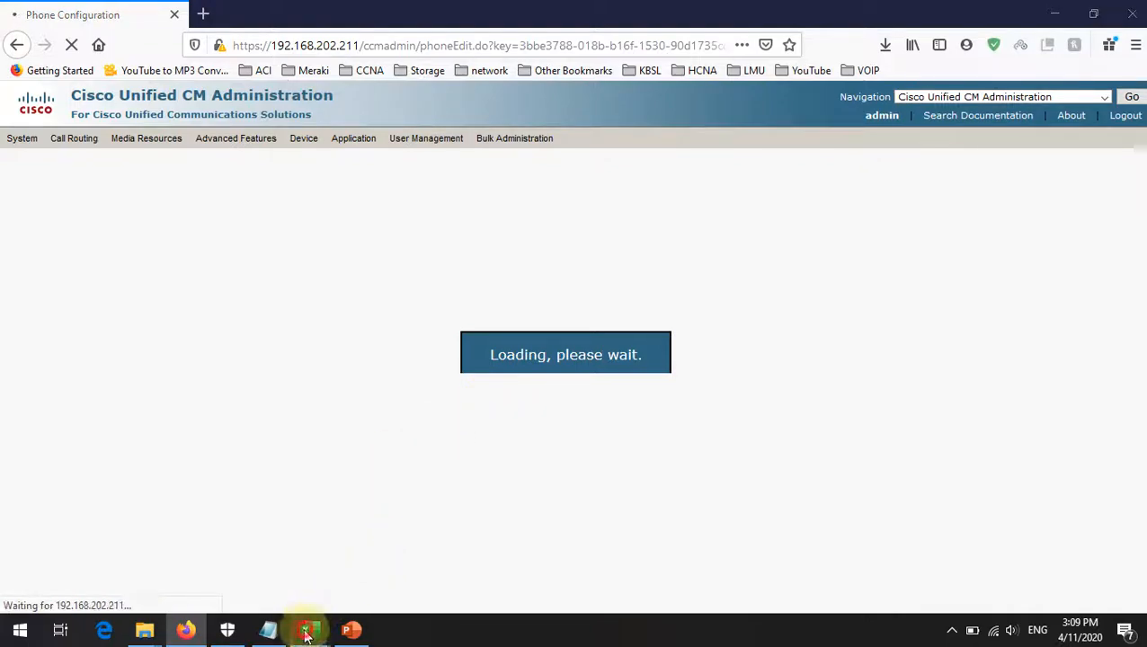
mouse_move(305, 630)
click(251, 563)
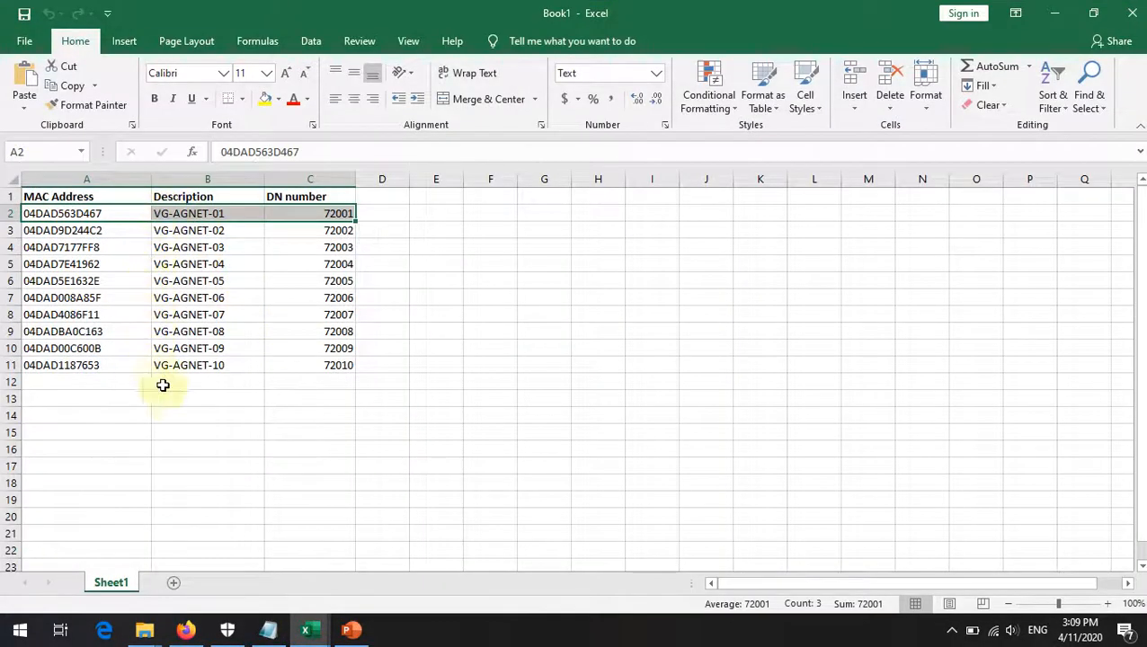
click(1054, 13)
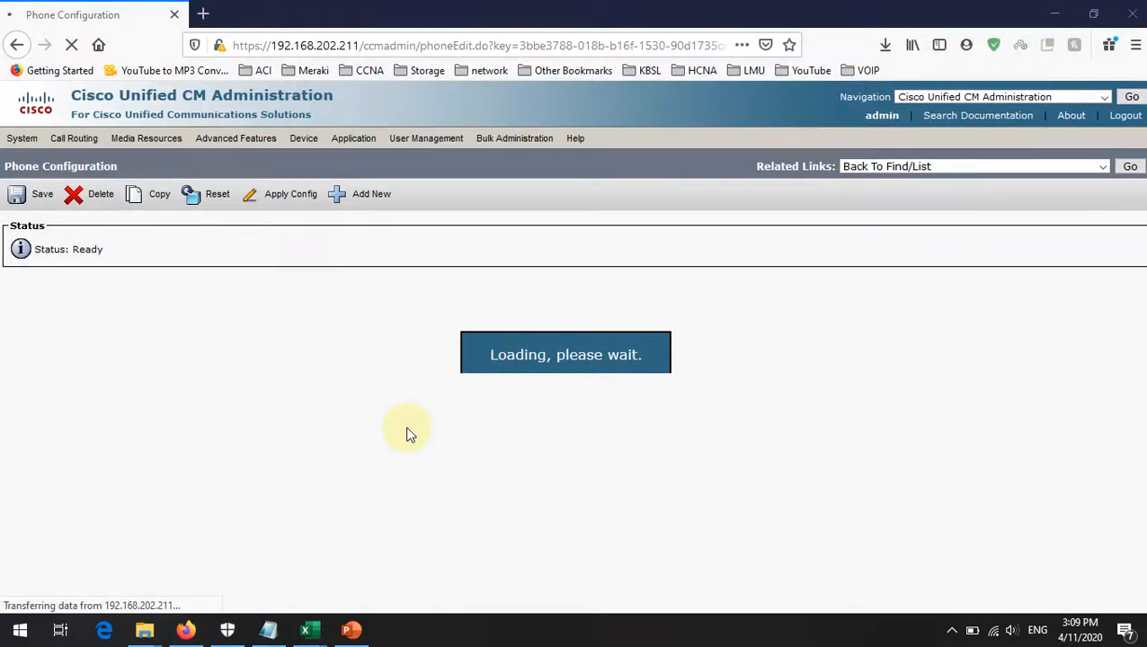
Step: Review the VG-AGNET-01 row's MAC address, description and DN number in Book1 for comparison with the phone's configuration
mouse_move(306, 629)
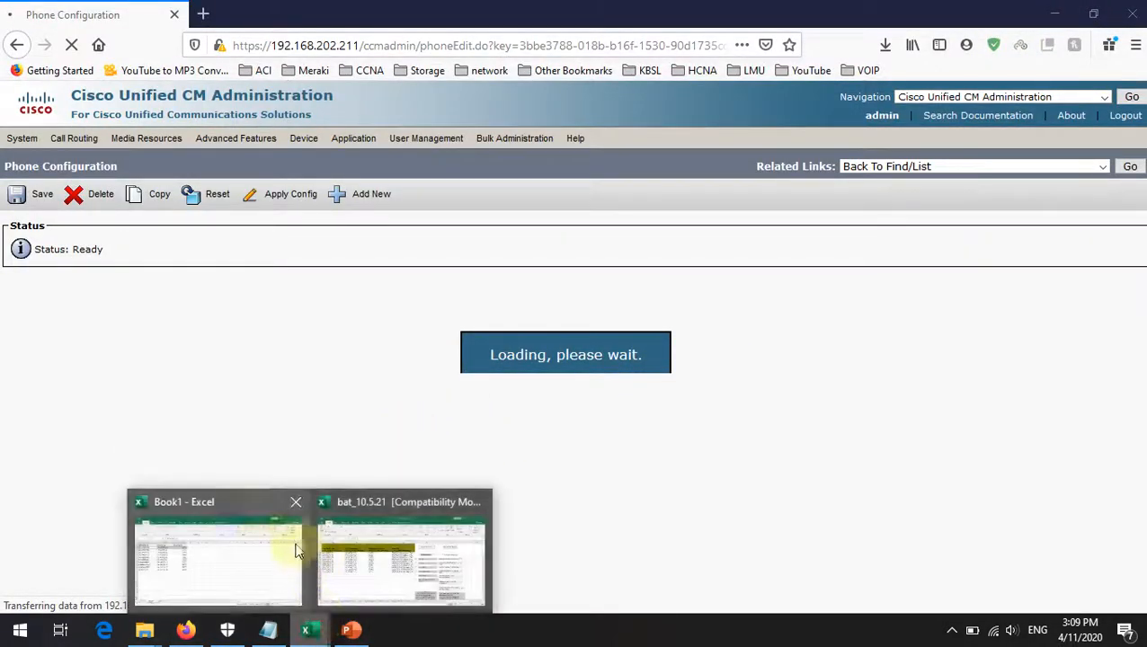
click(243, 547)
drag(190, 215, 191, 326)
click(116, 213)
click(175, 214)
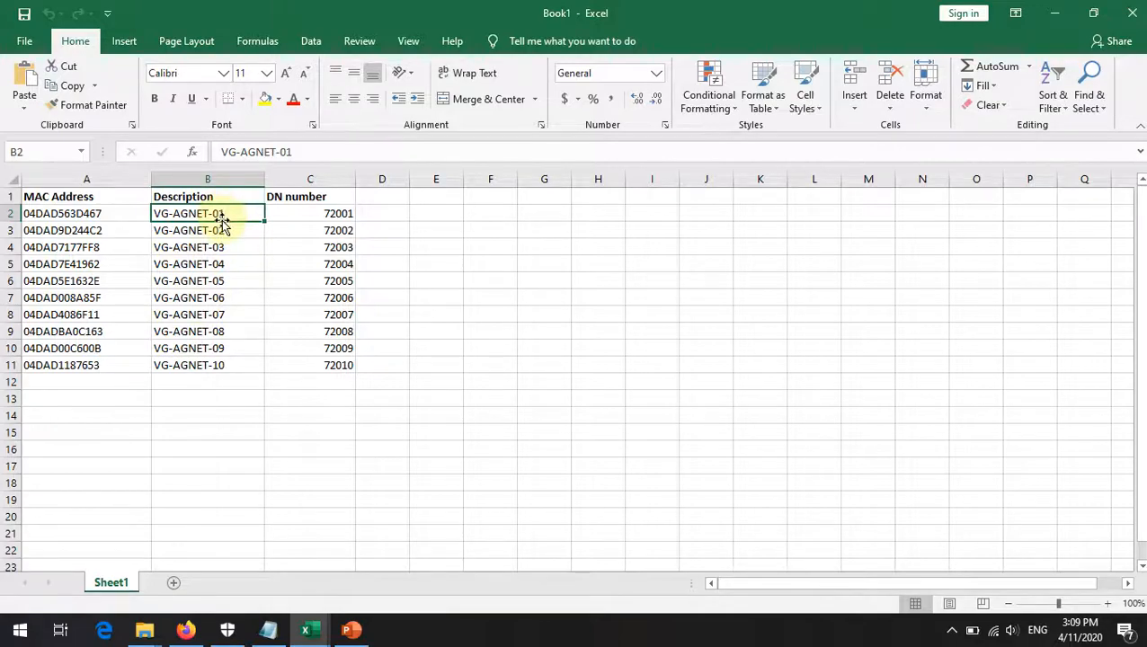
click(337, 213)
drag(269, 211, 99, 213)
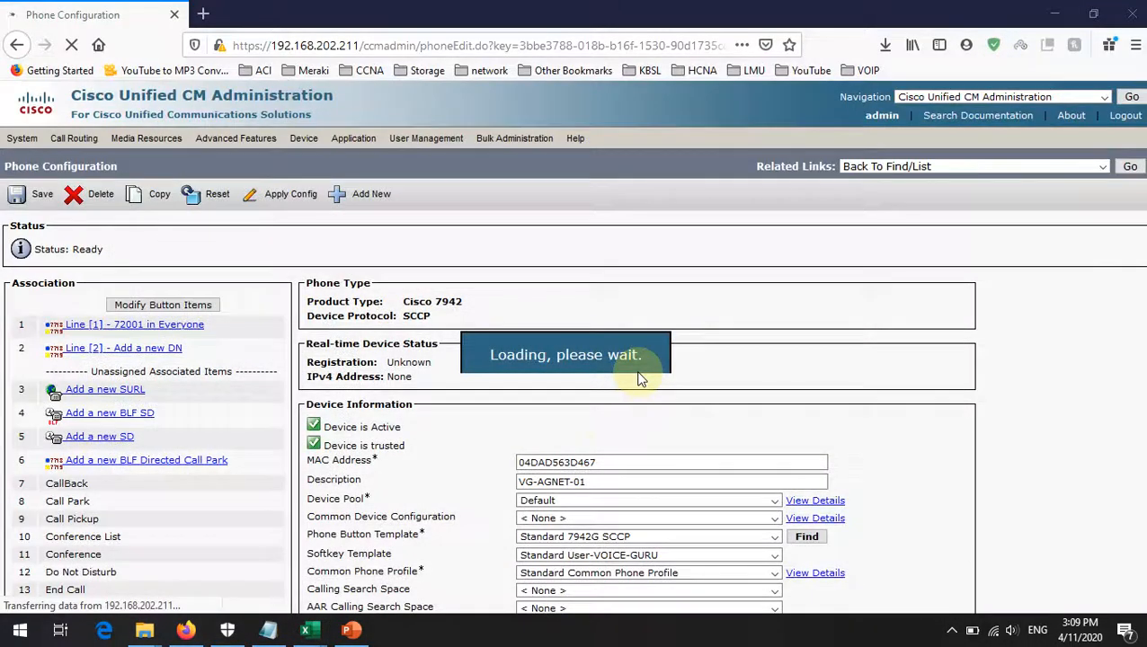
Step: Examine the VG-AGNET-01 phone's device information and protocol settings, including its MAC address, description, phone button template and softkey template
click(596, 481)
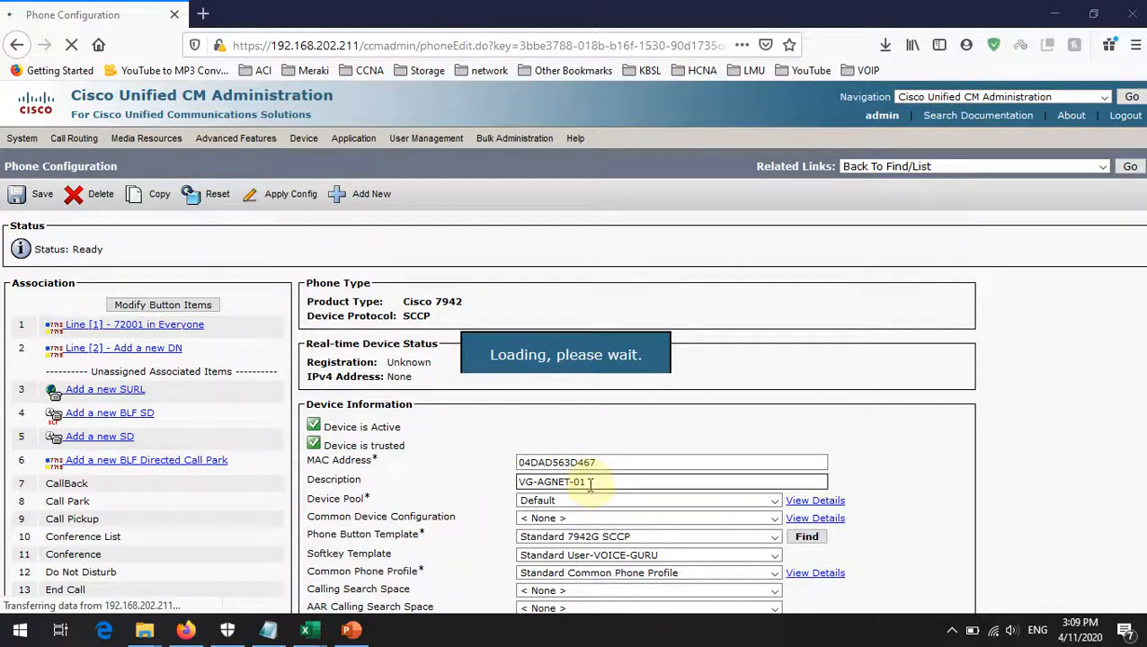
click(980, 286)
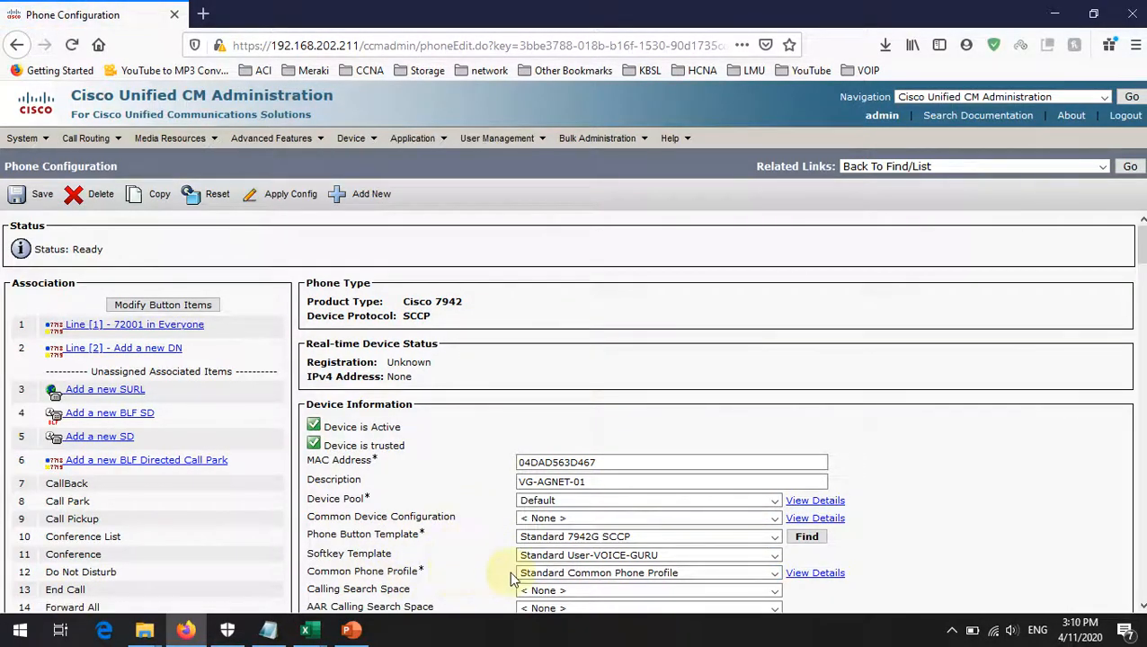
scroll(540, 440, down, 3)
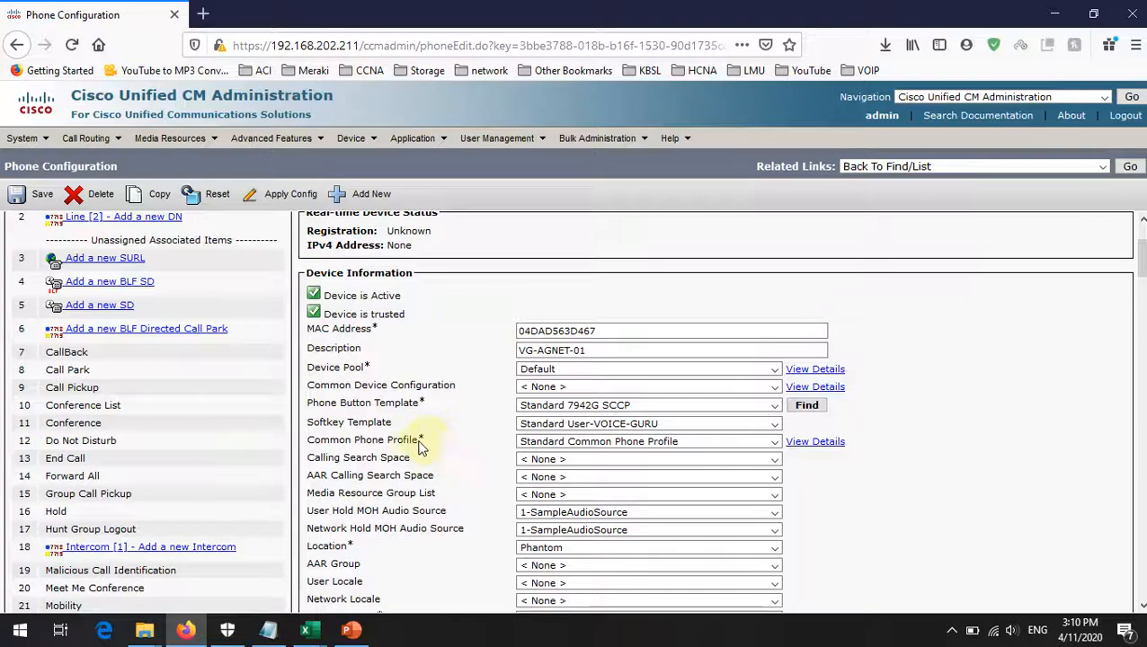
scroll(536, 440, down, 10)
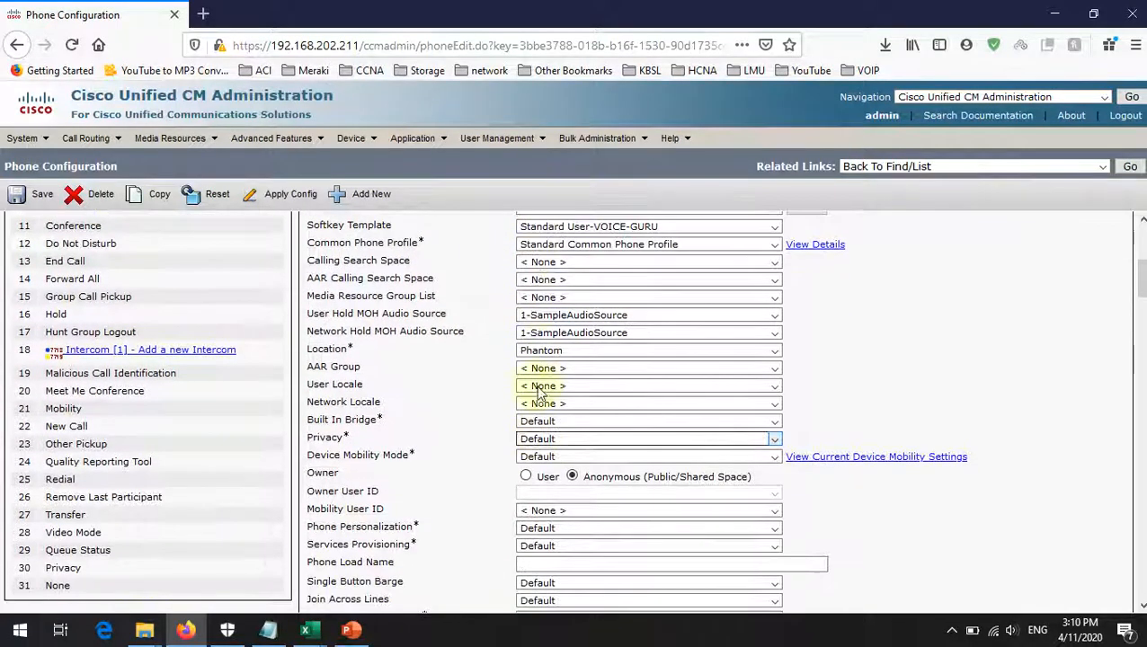
scroll(508, 494, down, 4)
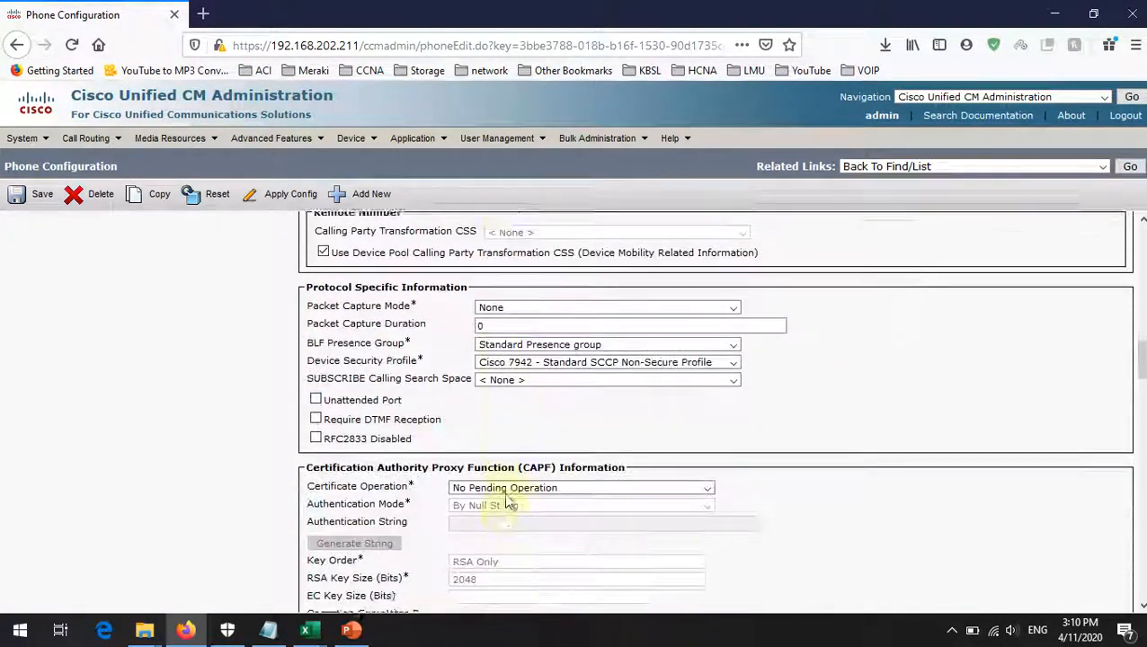
scroll(531, 498, up, 15)
scroll(533, 496, up, 4)
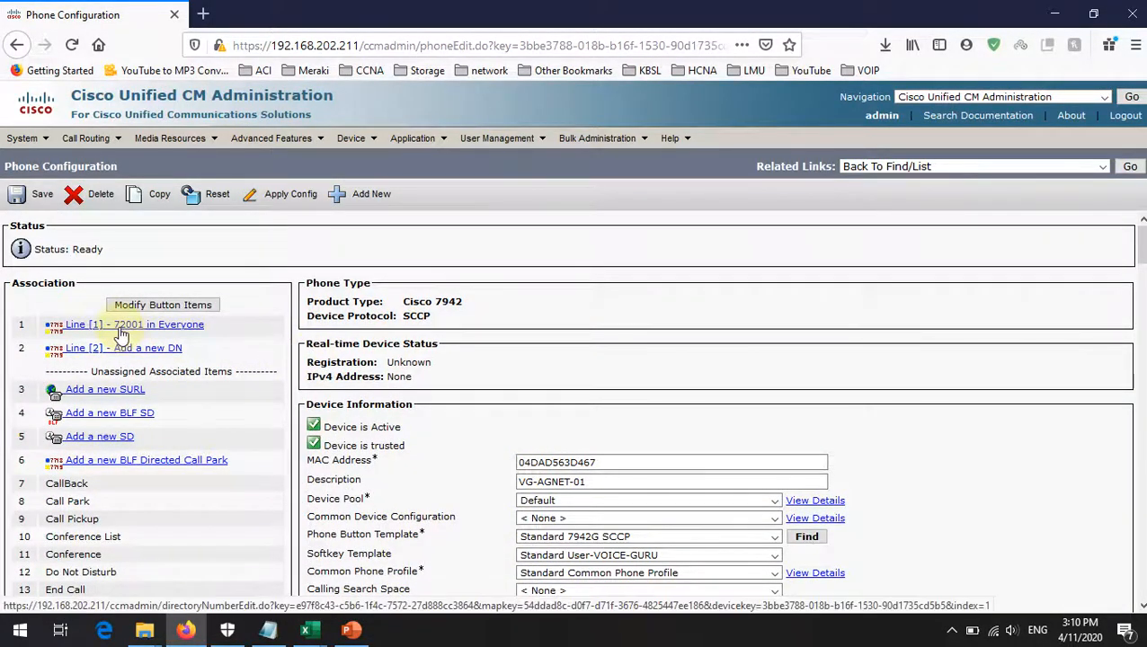
Step: Switch to the Book1 workbook in Excel to check VG-AGNET-01's DN number, then return to the phone configuration in Firefox
mouse_move(305, 631)
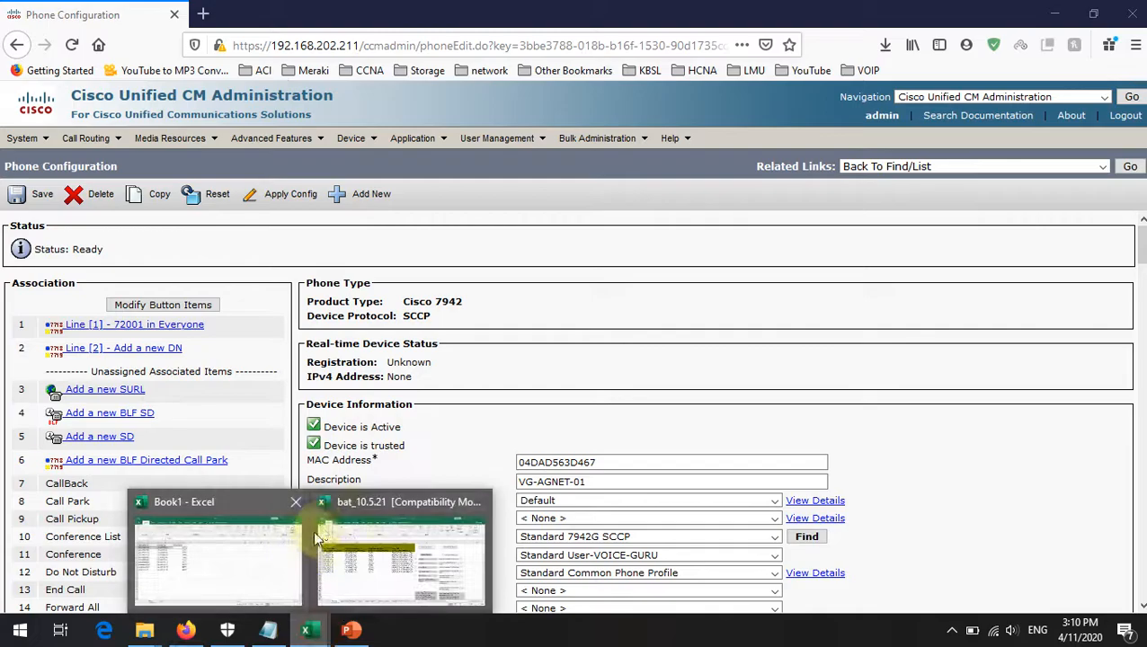
click(254, 558)
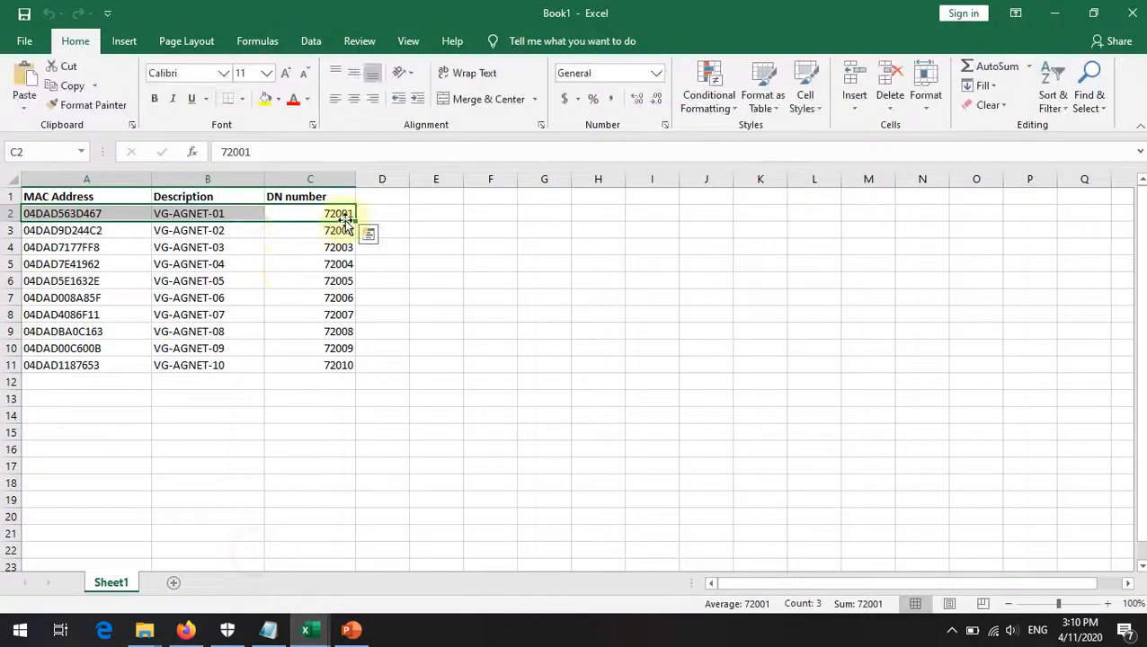
click(1054, 13)
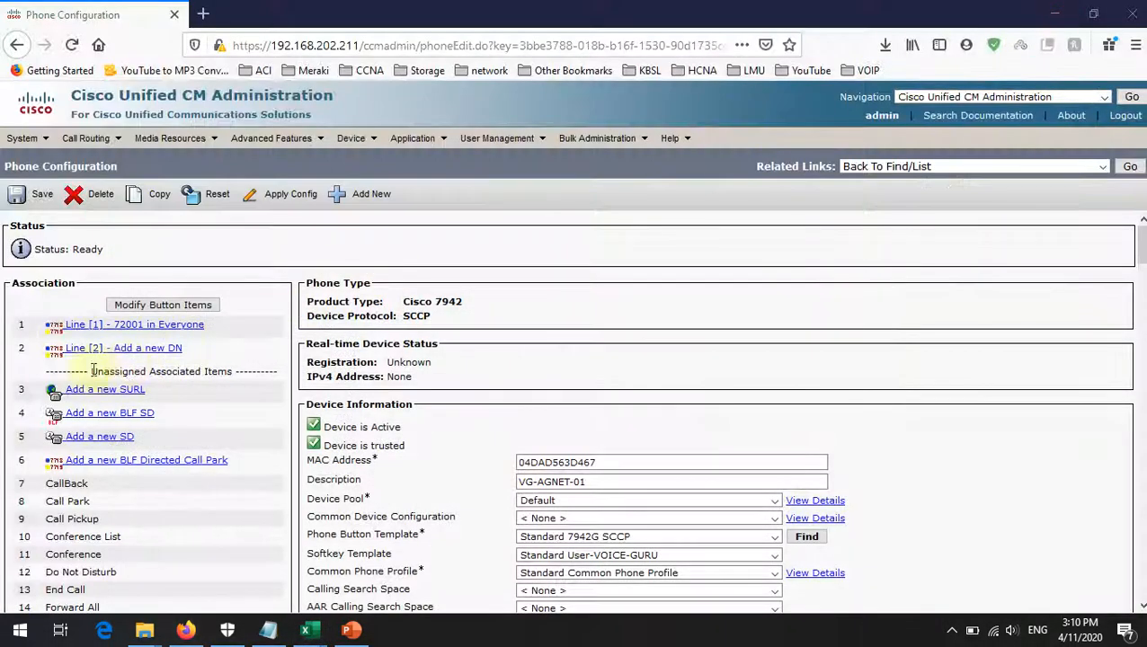
Step: Open the phone's Line 1 directory number configuration and check the Line CSS column in the bat_10.5.21 workbook while it loads
click(144, 326)
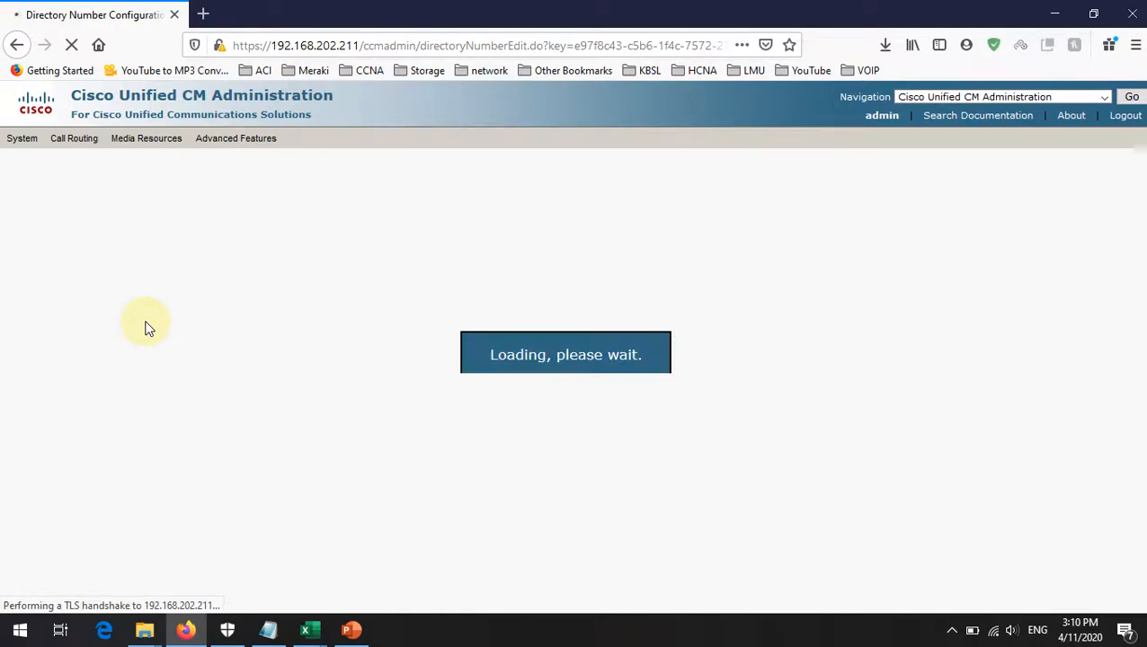
mouse_move(307, 629)
click(397, 592)
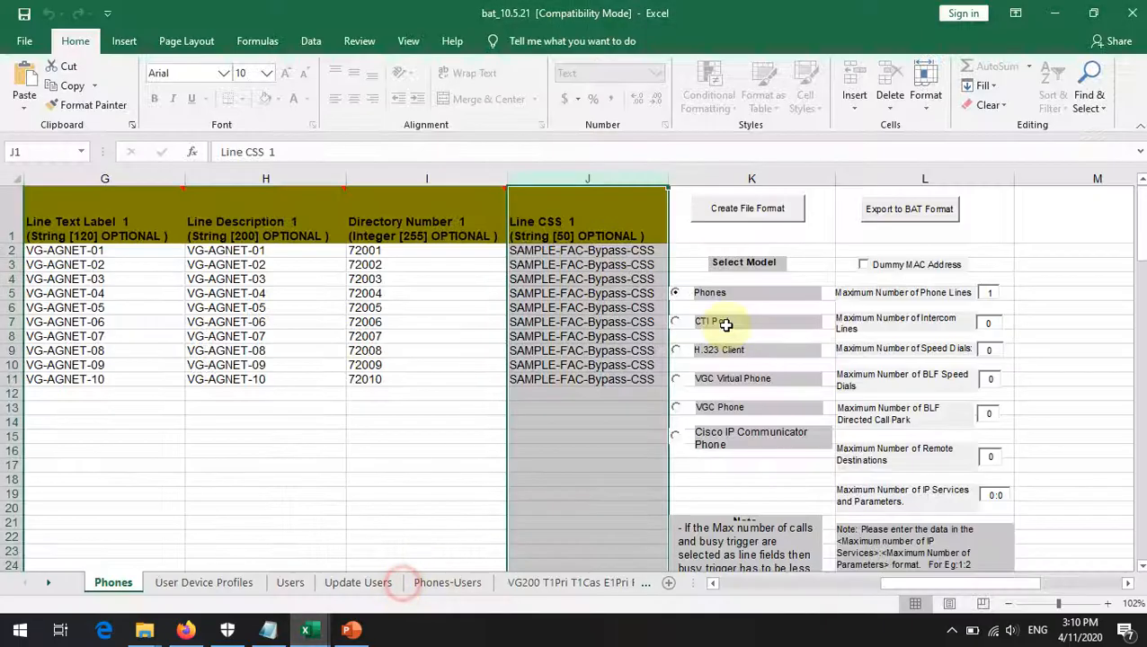
click(559, 293)
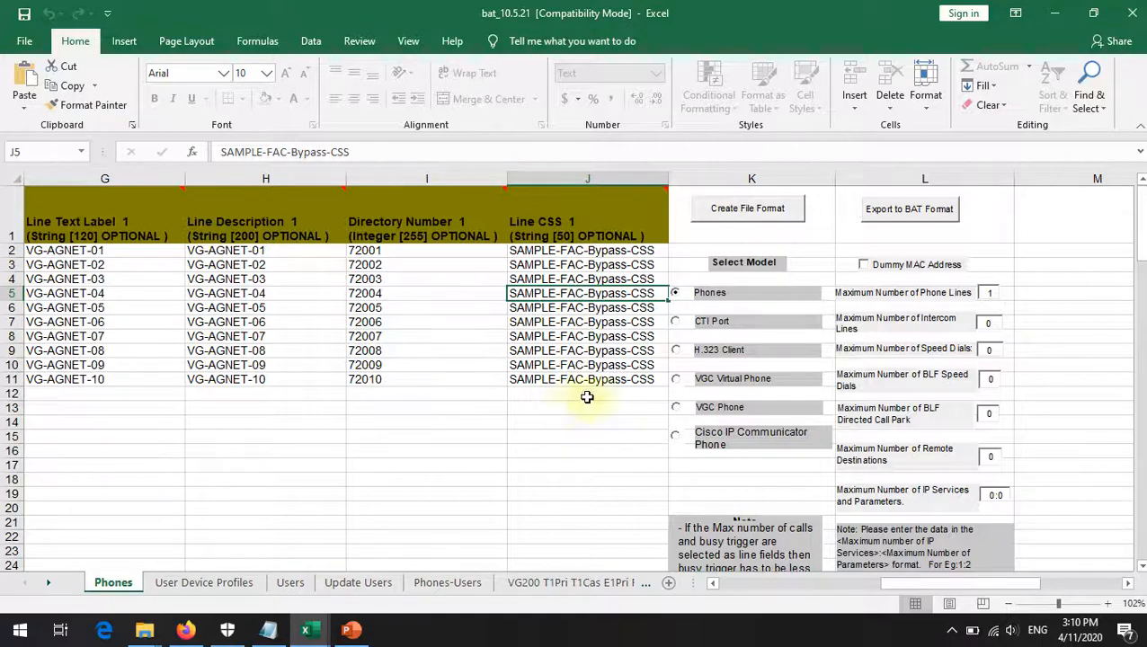
click(1052, 12)
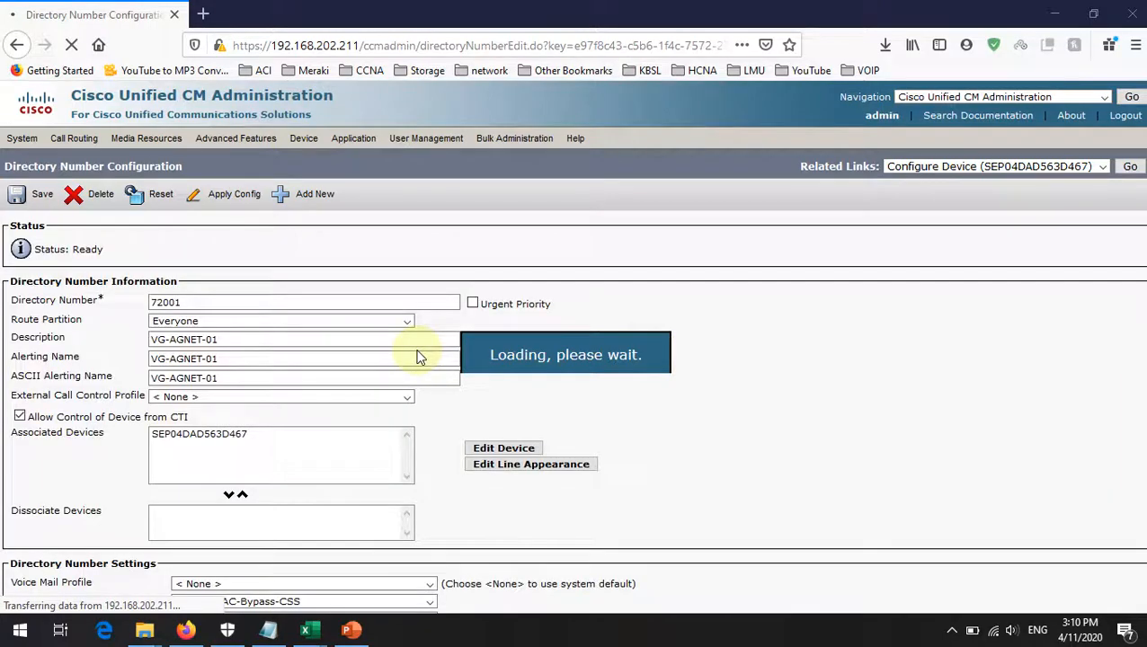
Step: Examine the directory number's description, alerting name, ASCII alerting name and calling search space
click(229, 340)
drag(227, 359, 128, 358)
drag(242, 378, 112, 379)
scroll(229, 355, down, 1)
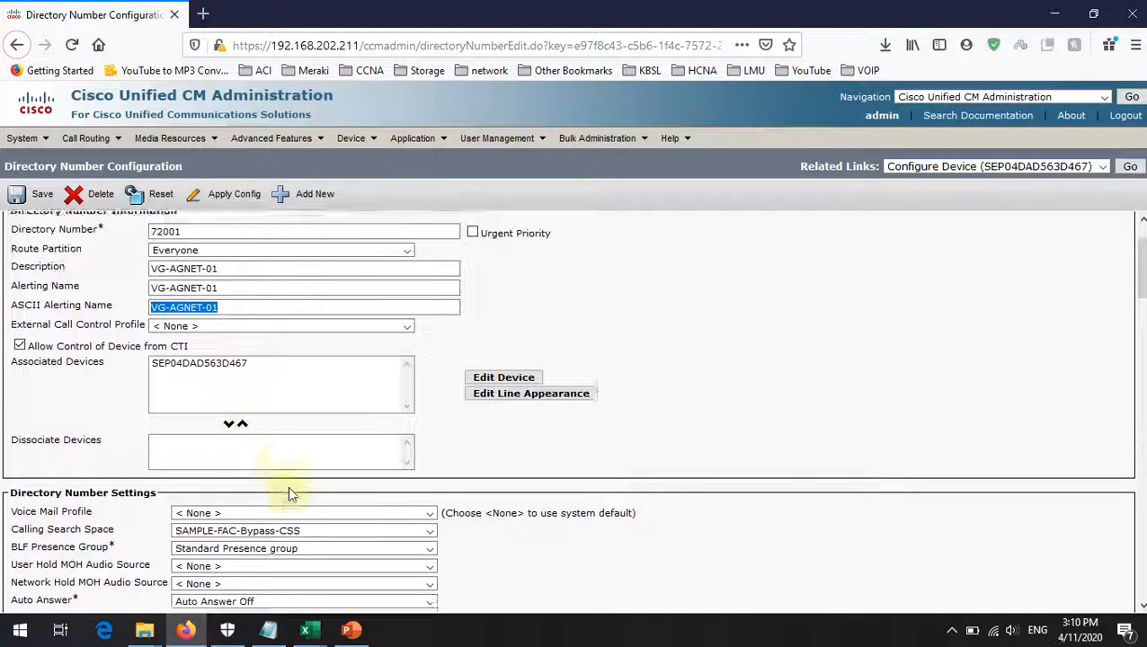
scroll(262, 448, down, 2)
drag(27, 404, 120, 411)
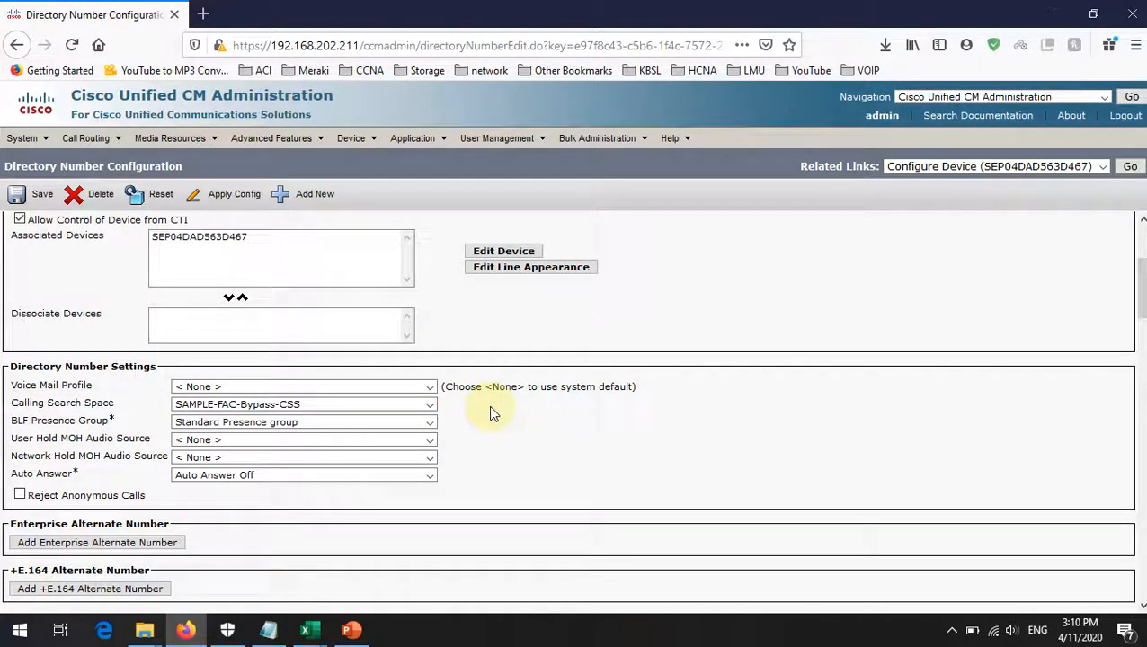
Step: Compare the calling search space with the Line CSS entries in the bat_10.5.21 Excel workbook, then return to Firefox
mouse_move(310, 629)
click(405, 549)
drag(589, 279, 602, 380)
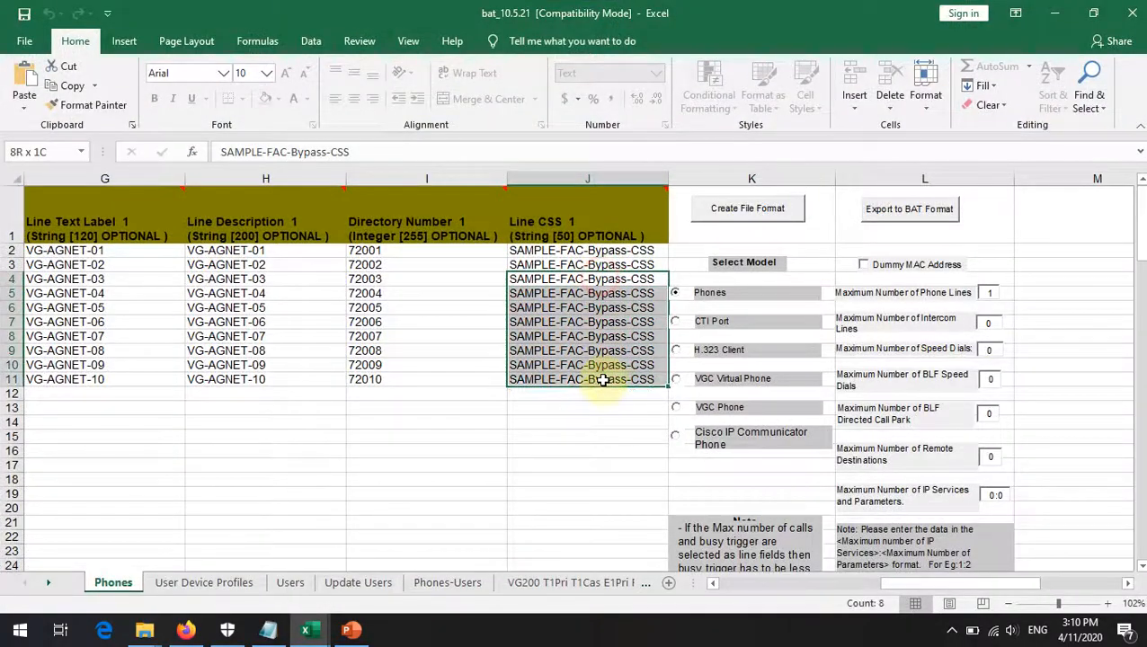
click(602, 293)
drag(604, 322, 604, 379)
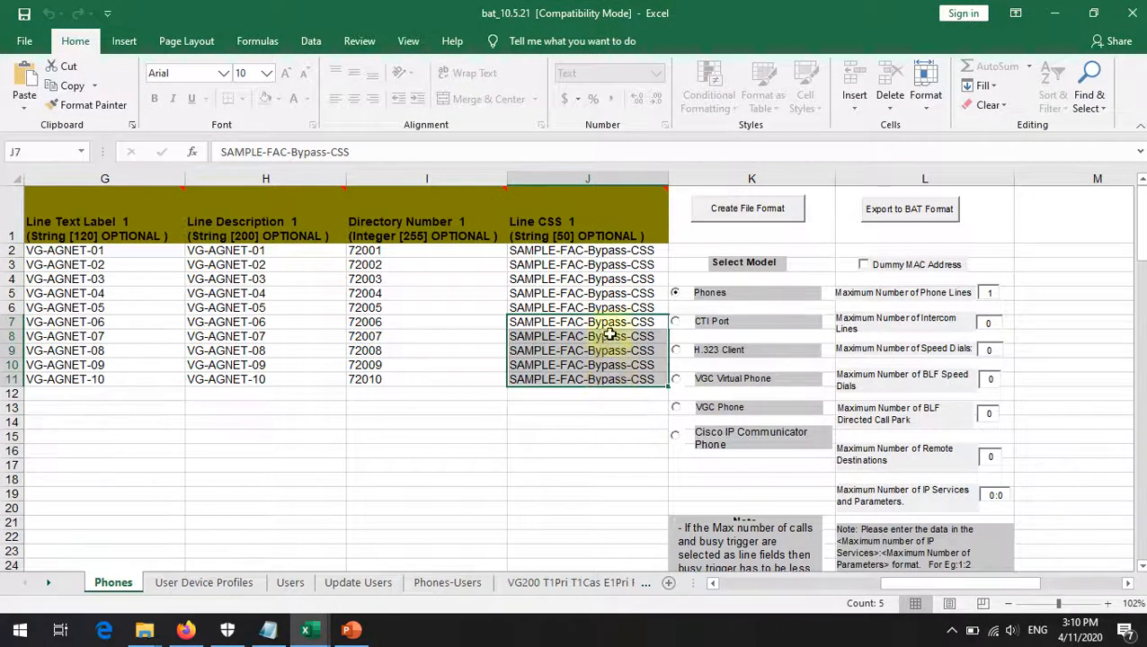
click(1056, 16)
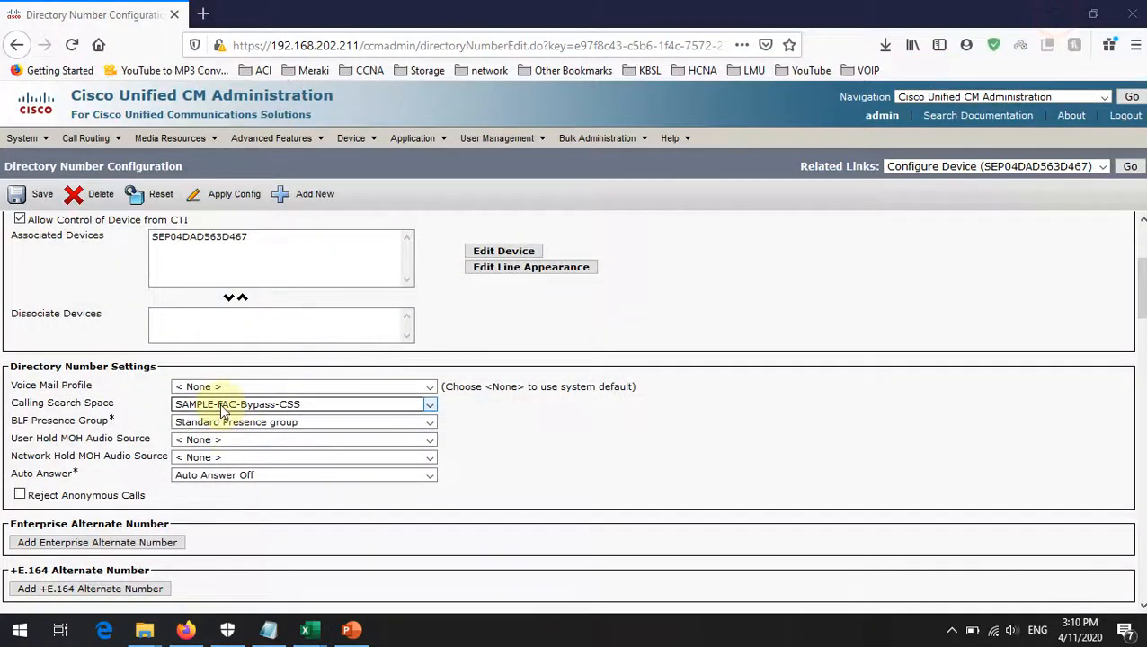
Step: Examine the remaining directory number settings, especially the Line 1 display caller ID, ASCII display and line text label
click(583, 437)
scroll(297, 415, down, 20)
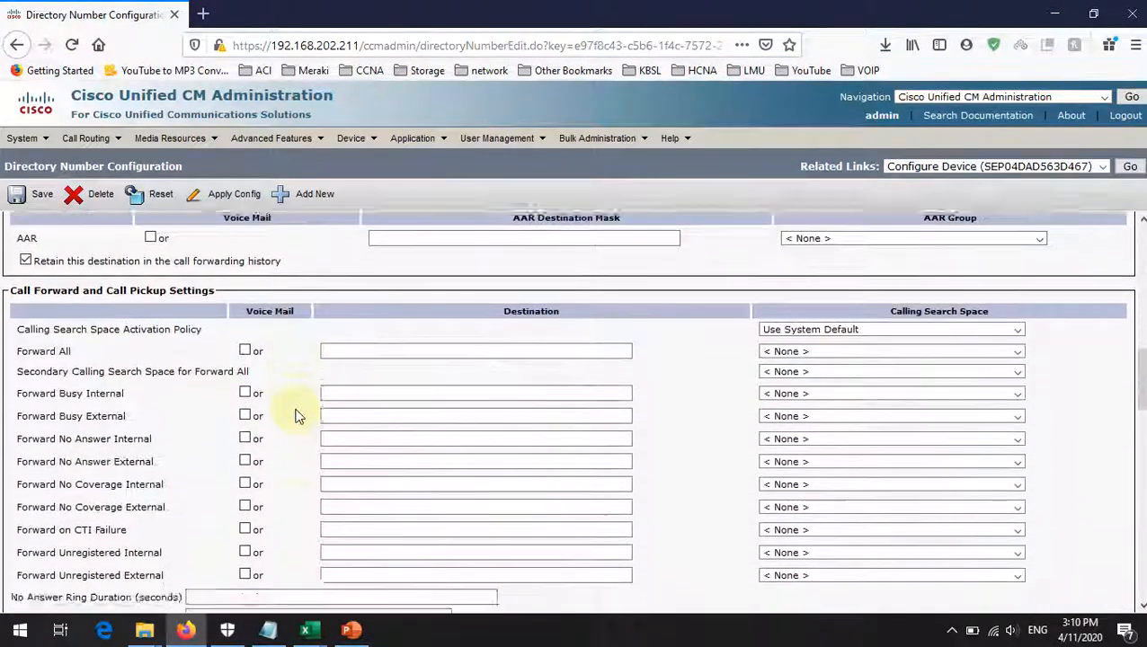
scroll(297, 416, down, 5)
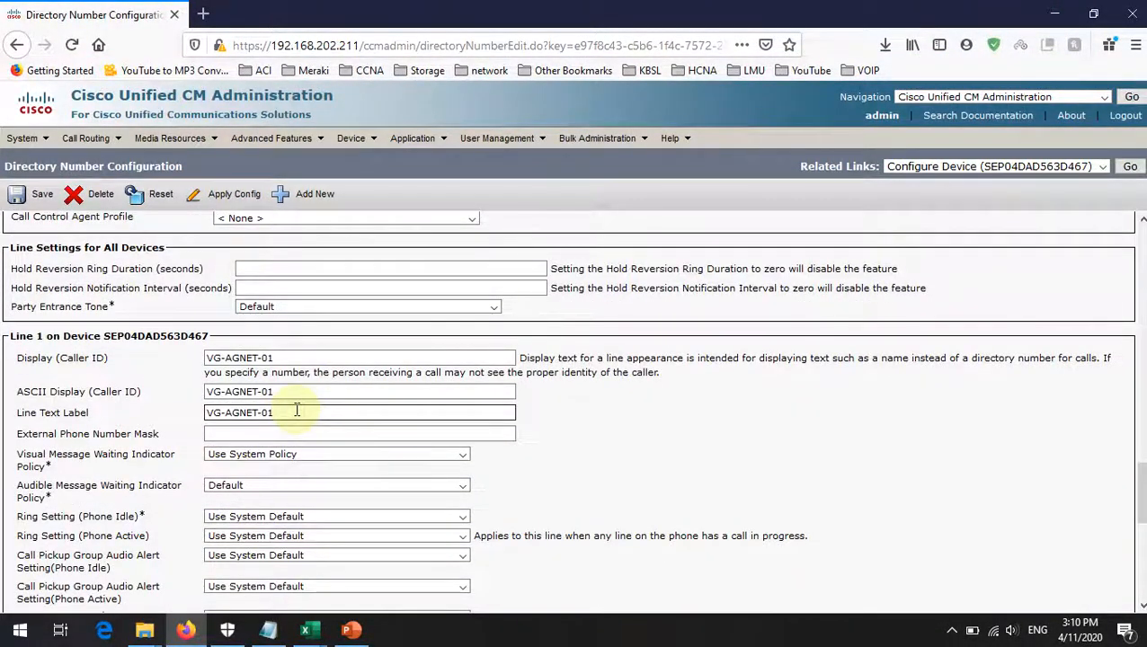
drag(279, 360, 141, 365)
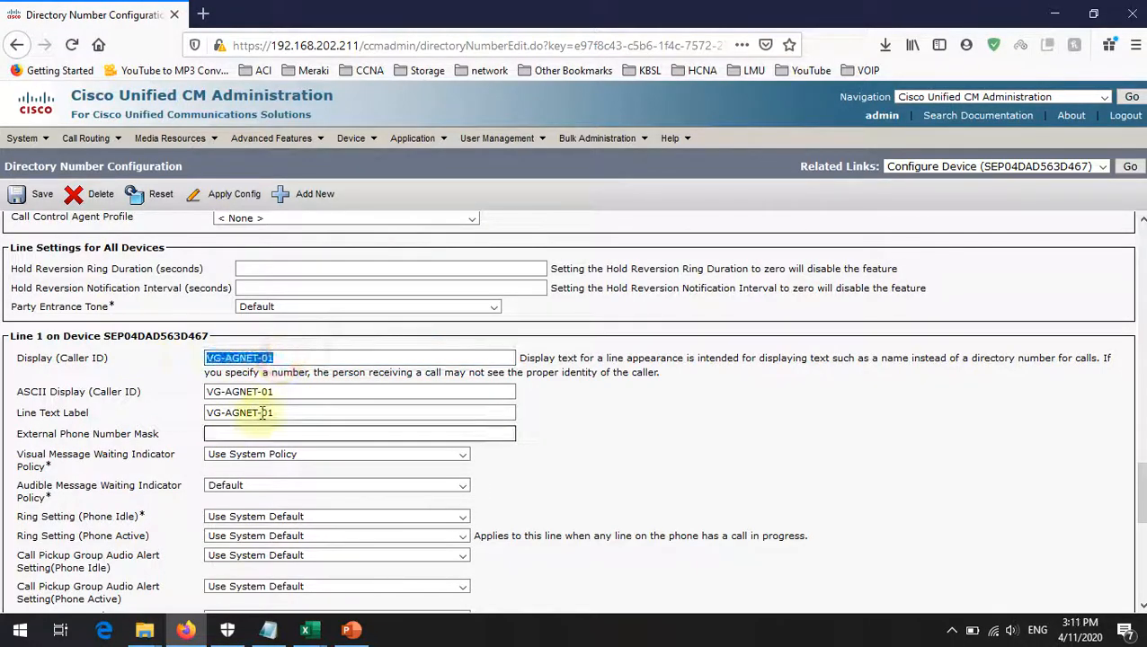
drag(288, 394, 76, 407)
click(581, 433)
scroll(580, 434, down, 8)
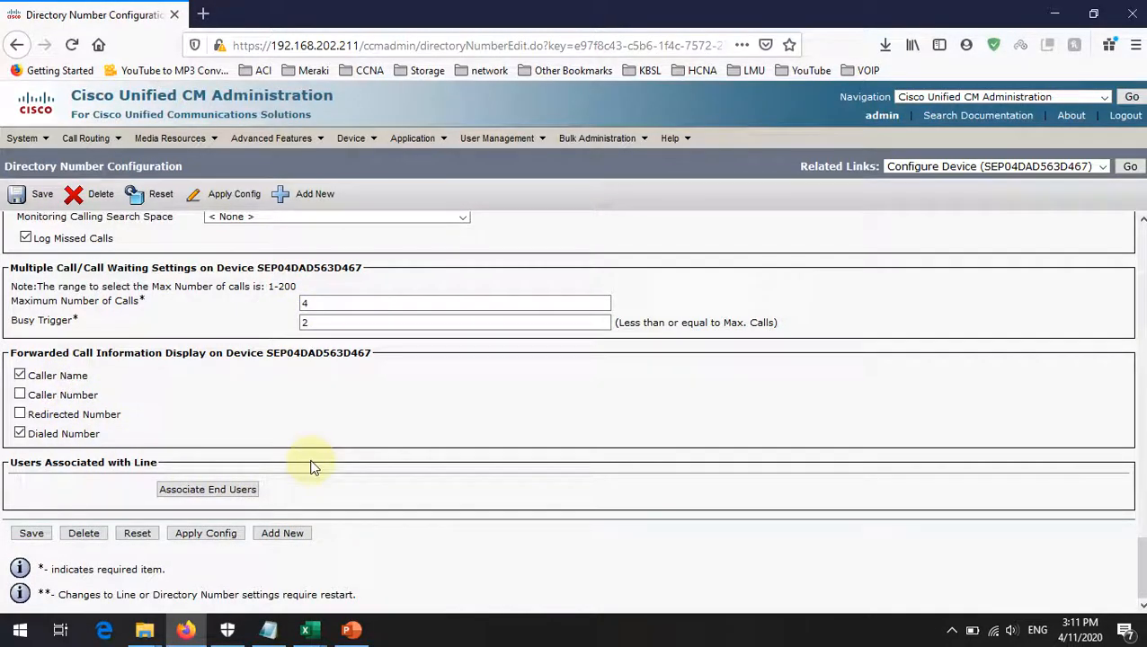
scroll(311, 467, up, 18)
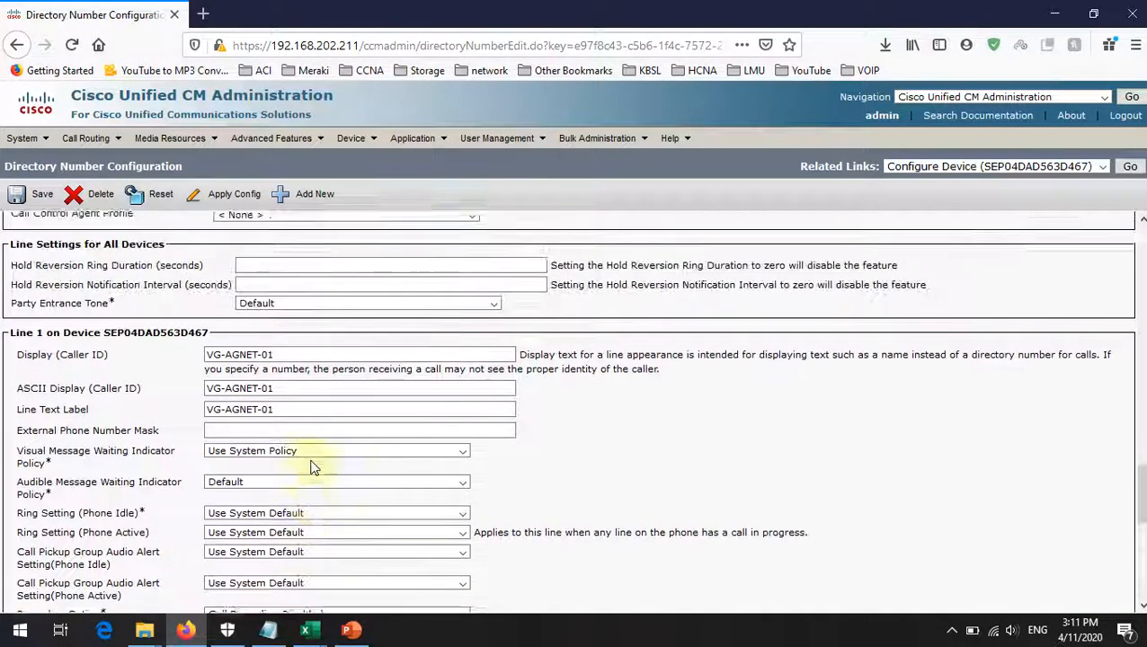
scroll(311, 466, up, 15)
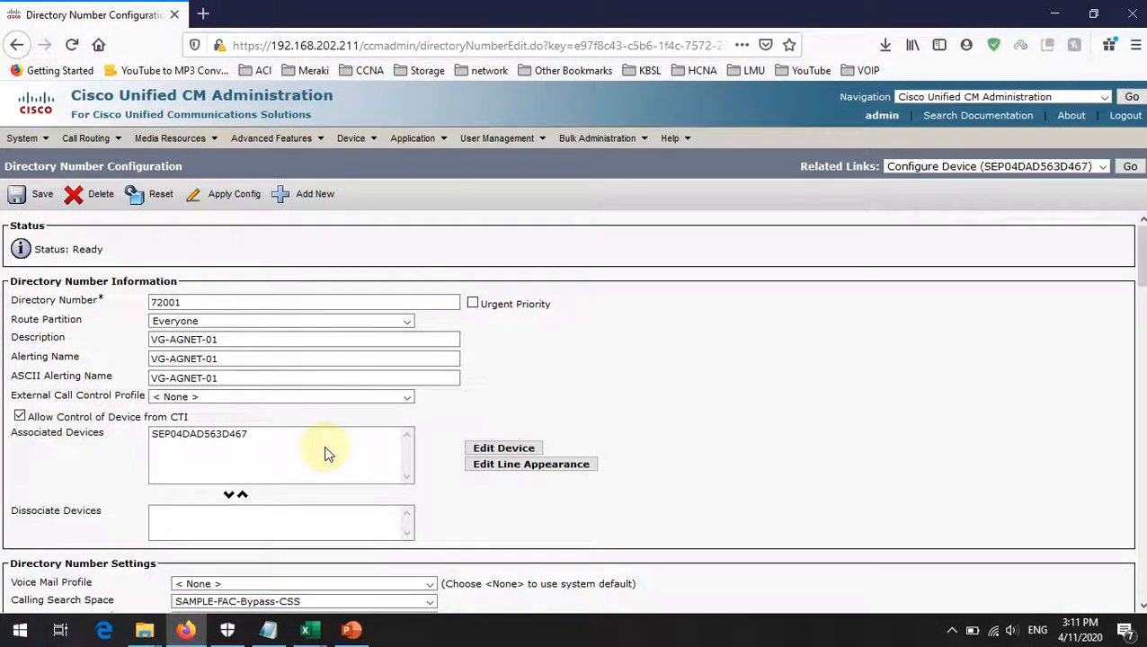
Step: Recheck the line columns in the bat_10.5.21 Excel workbook against the directory number settings in Firefox
mouse_move(305, 629)
click(394, 575)
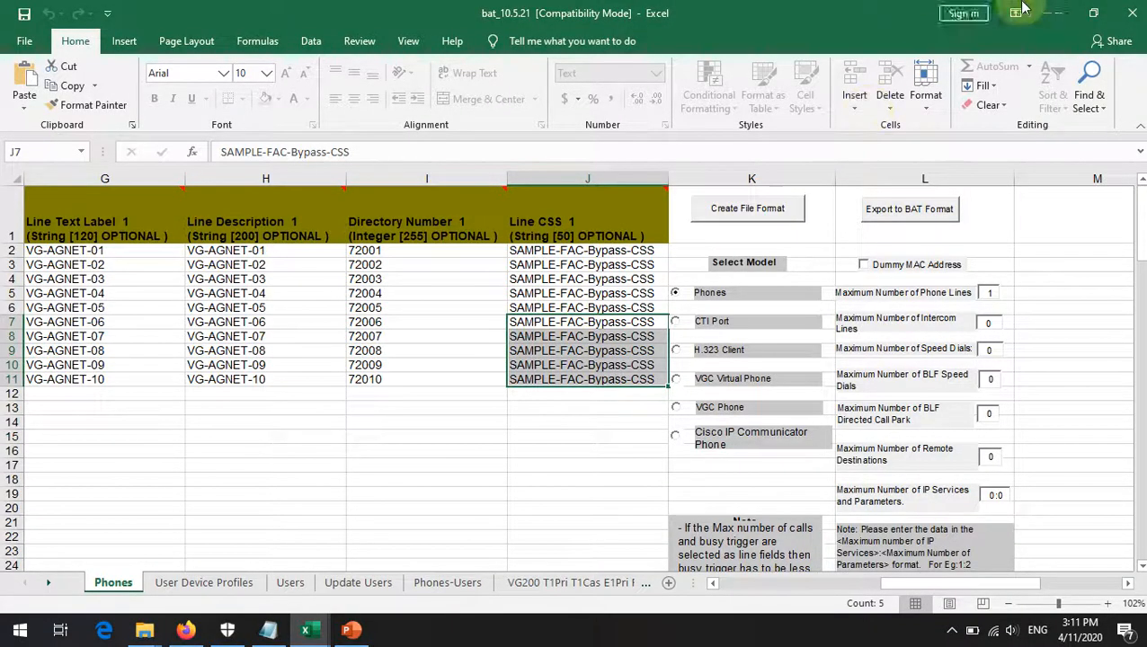
click(1050, 10)
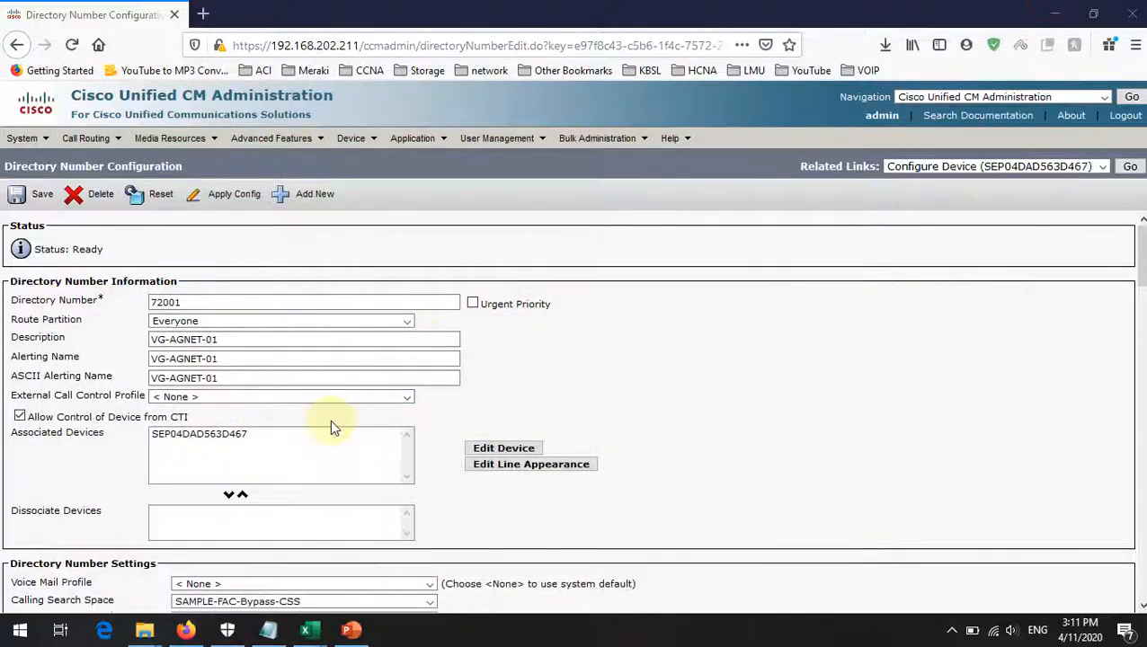
scroll(330, 420, down, 8)
scroll(330, 418, up, 10)
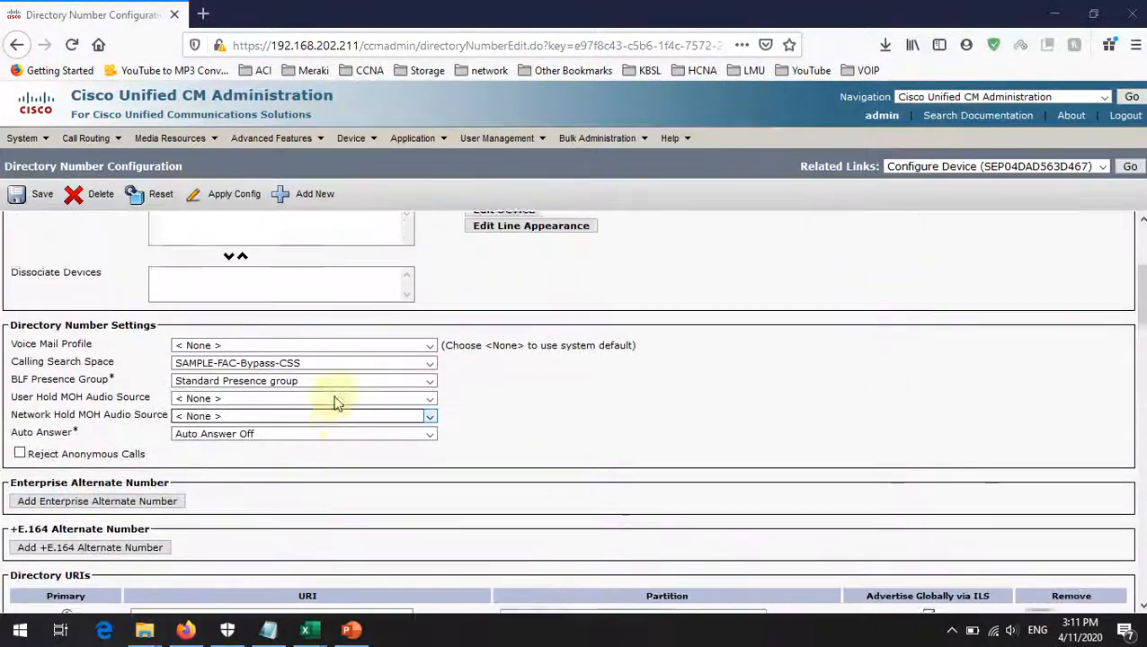
Step: Go back to the VG-AGNET-01 phone configuration, checking the VG-AGNET-05 row's MAC address, description and DN number in Book1 in Excel
click(1127, 167)
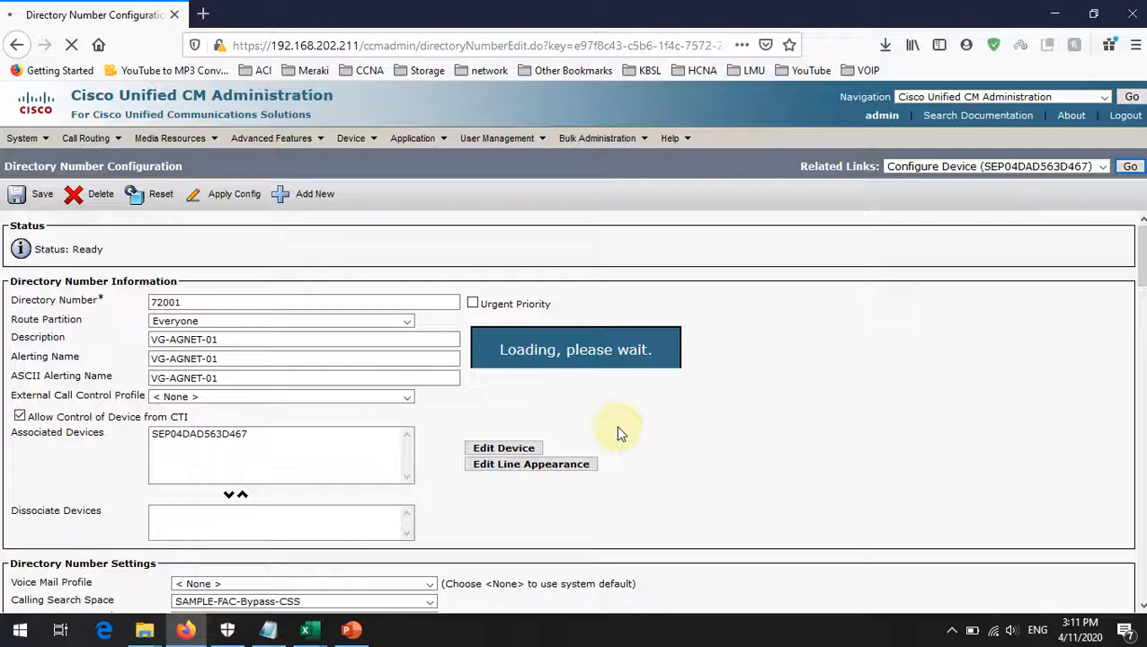
click(340, 574)
mouse_move(309, 634)
click(214, 501)
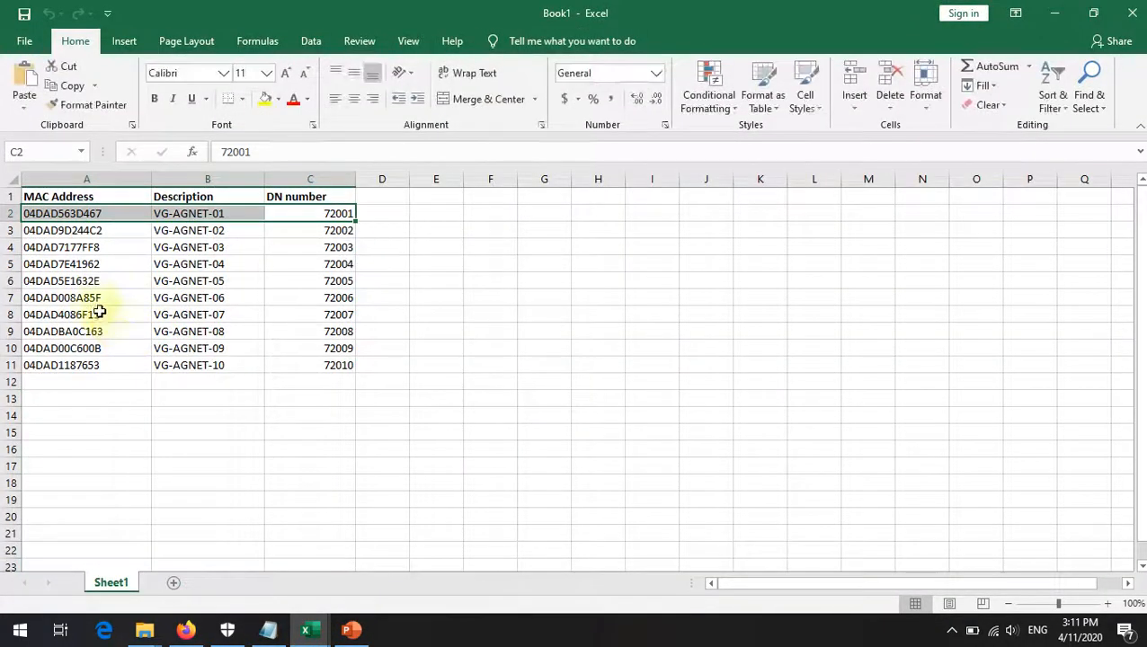
drag(74, 281, 368, 281)
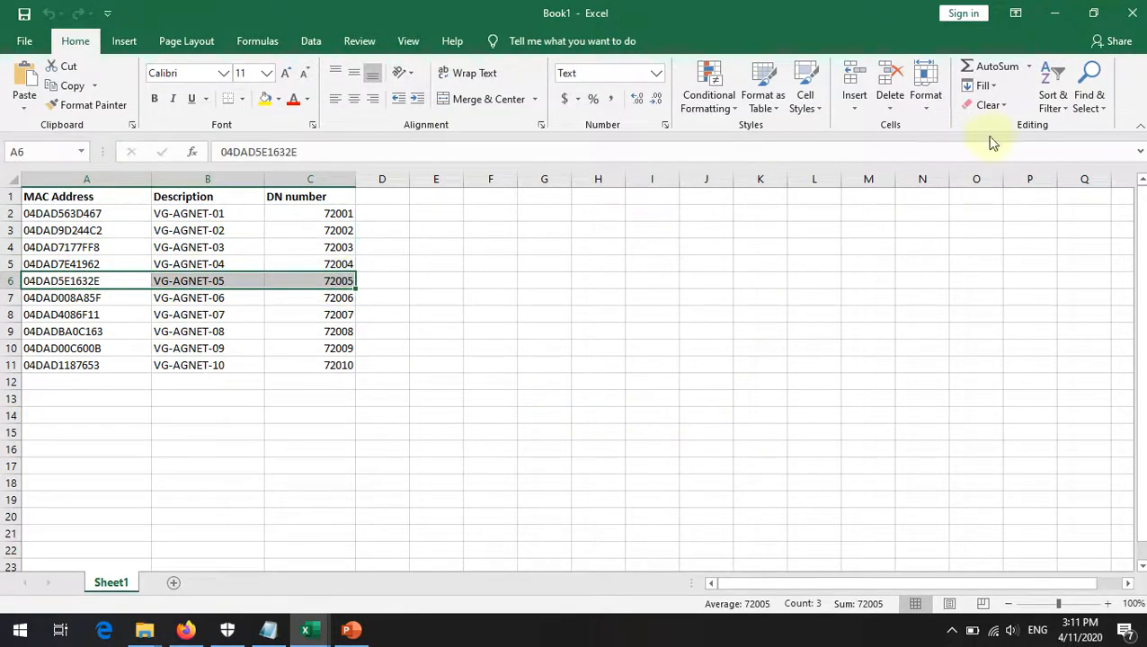
click(1058, 11)
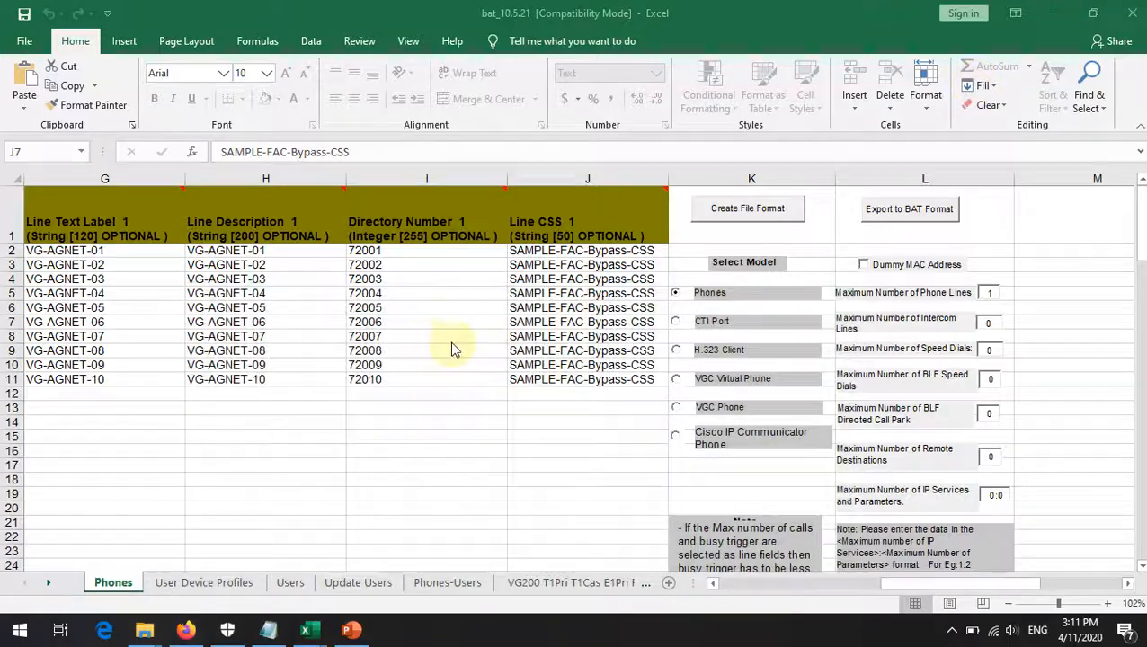
click(185, 630)
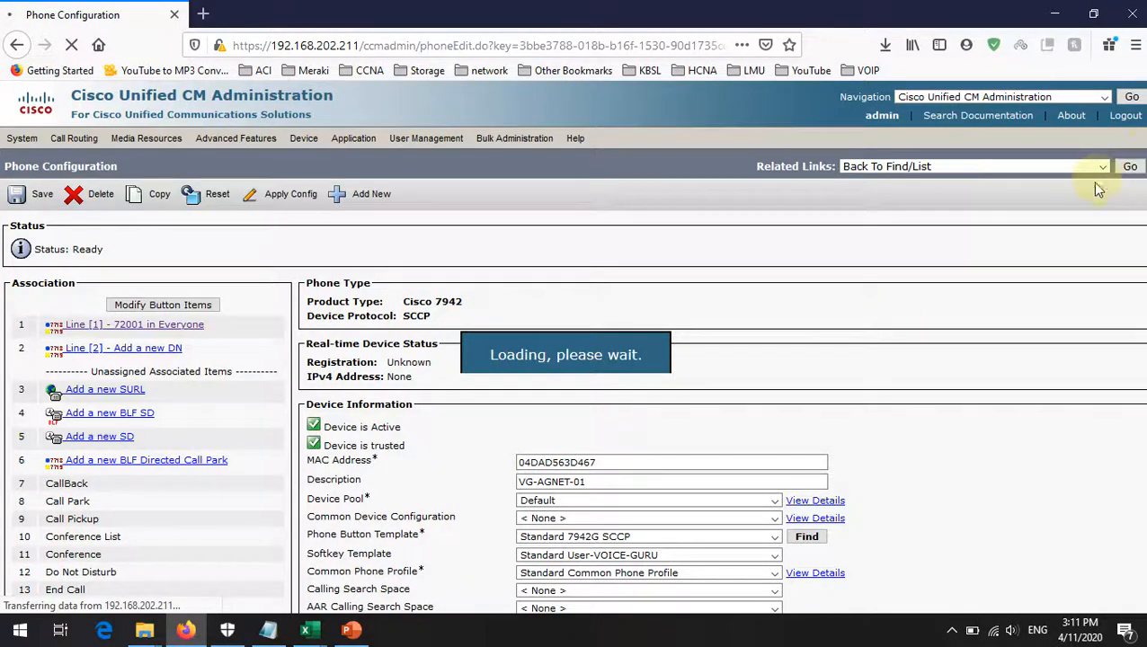
Step: Return to the phone list and open the VG-AGNET-05 phone's configuration, consulting the Book1 workbook in Excel for comparison
click(1130, 166)
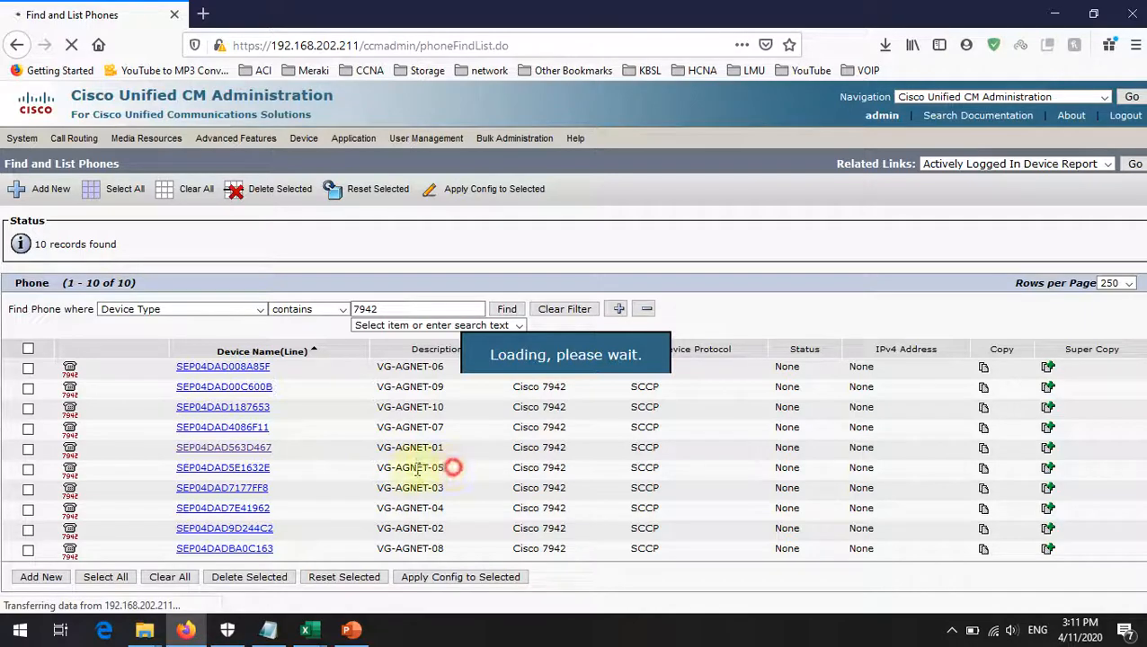
drag(430, 476, 282, 478)
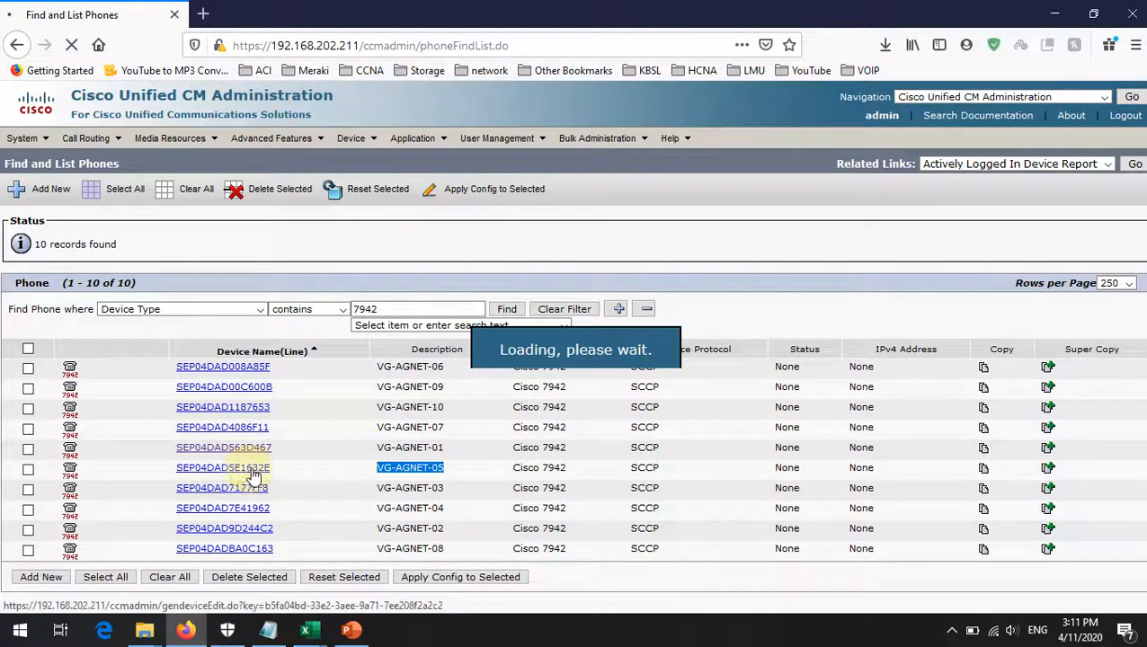
mouse_move(306, 629)
click(225, 550)
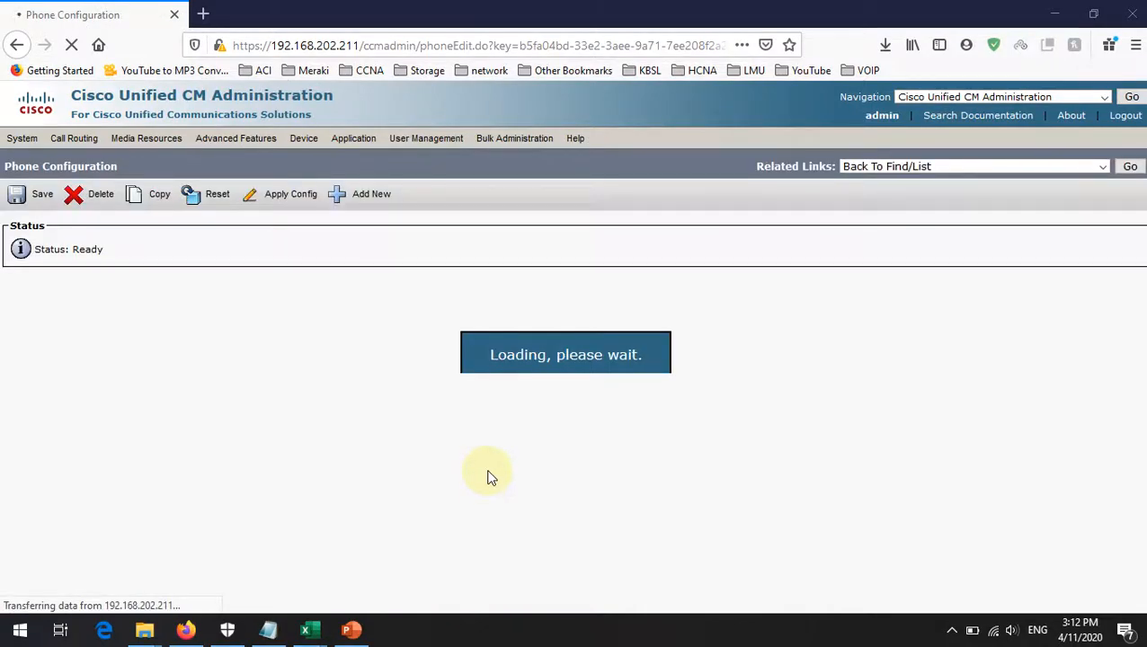
Step: Compare the VG-AGNET-05 row in the Book1 Excel workbook with the phone's MAC address and description in Firefox, and review its device settings
mouse_move(307, 629)
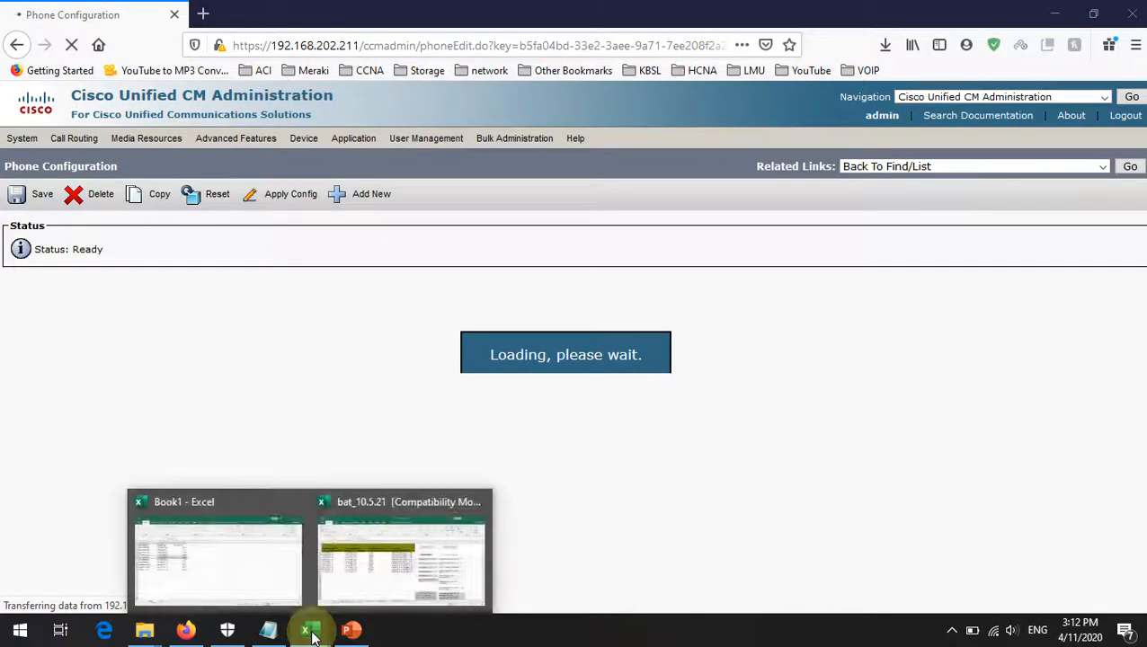
click(248, 573)
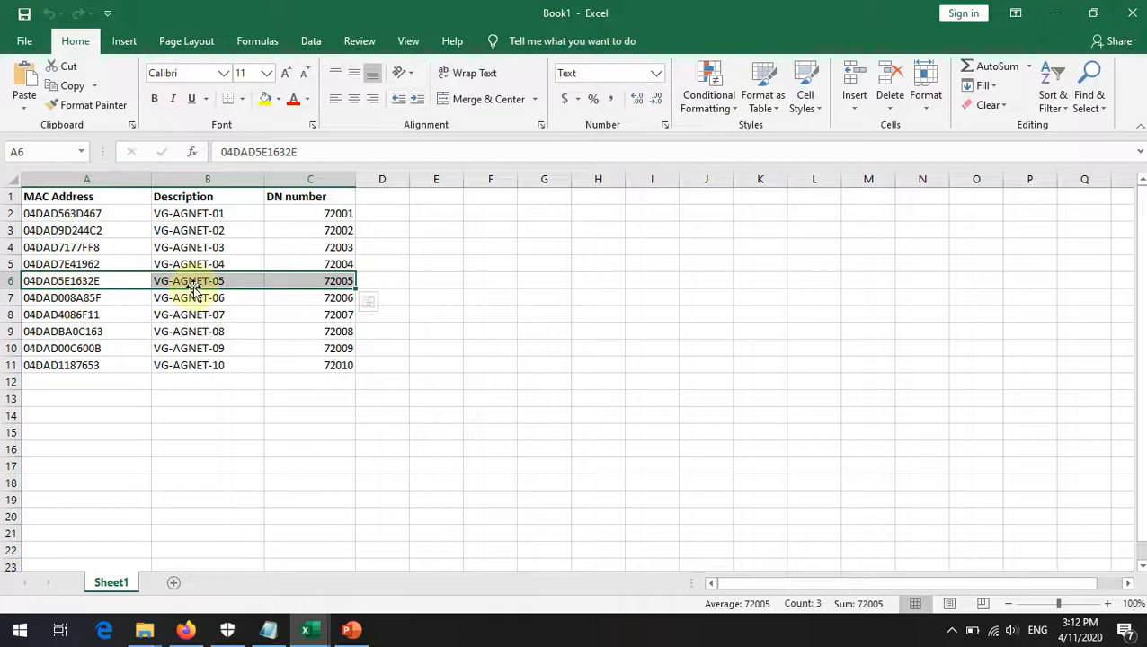
click(1046, 11)
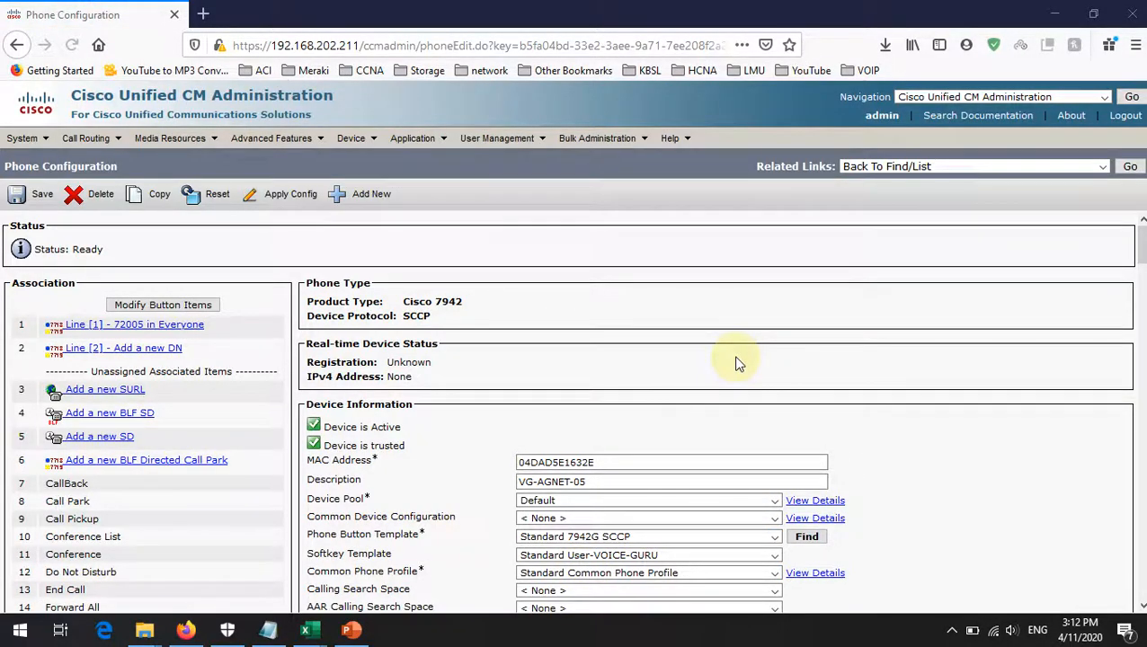
scroll(737, 361, down, 4)
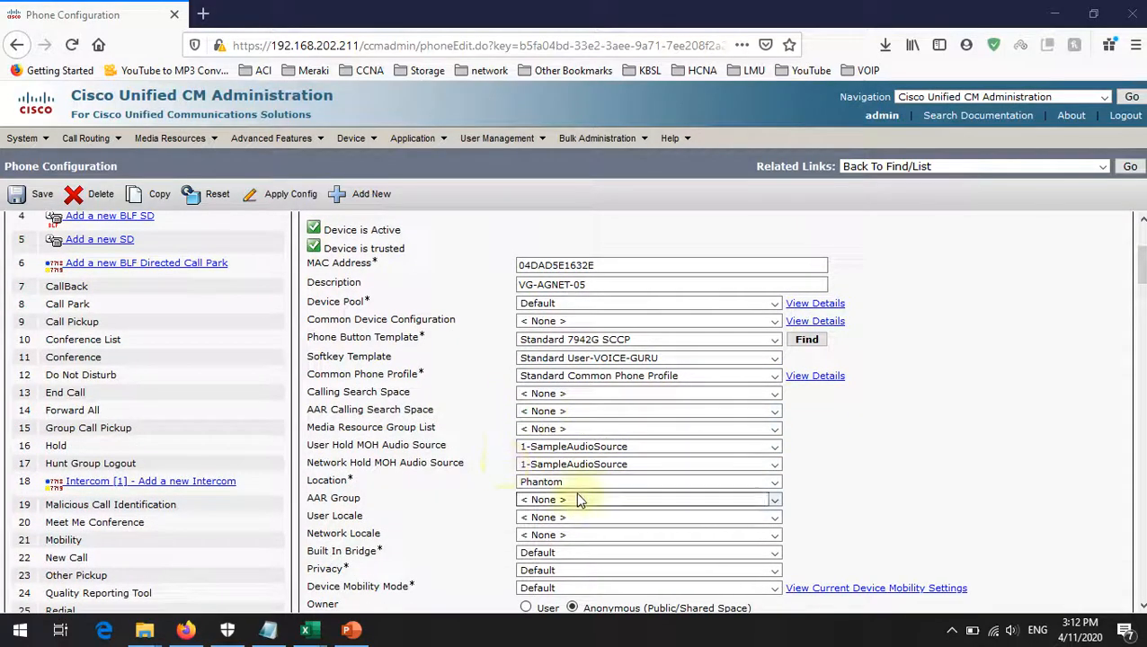
scroll(375, 496, down, 4)
scroll(525, 440, up, 8)
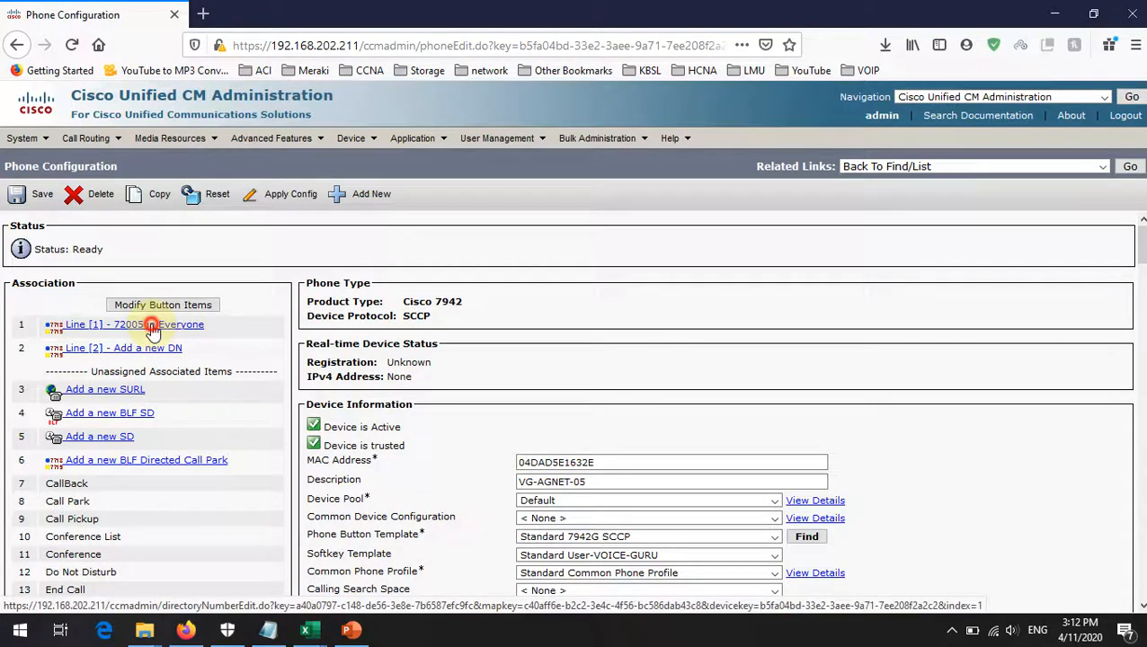
Step: Open the phone's Line 1 directory number and check its number, description and alerting names against the VG-AGNET-05 row in Book1 in Excel
click(153, 327)
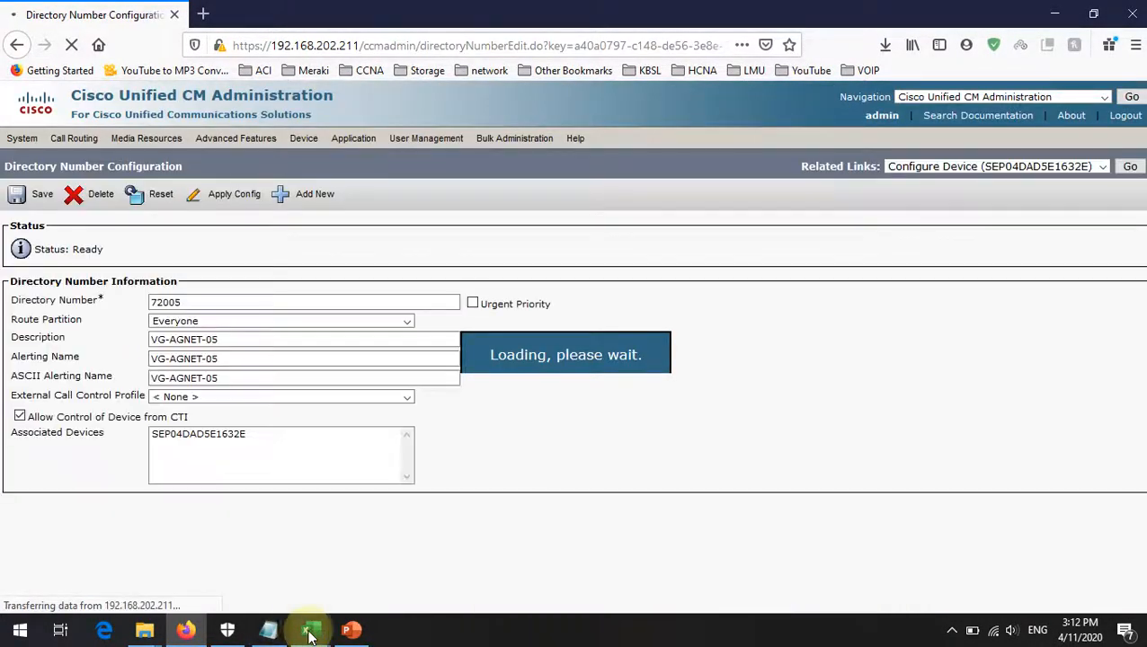
mouse_move(306, 629)
click(210, 568)
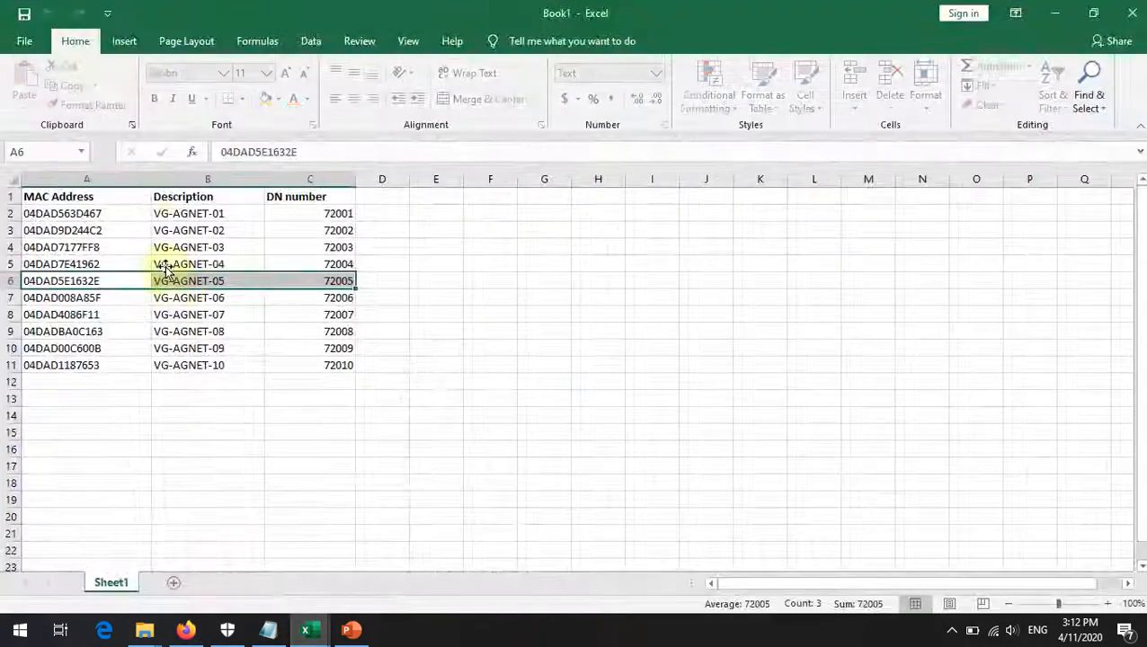
click(332, 282)
click(1070, 11)
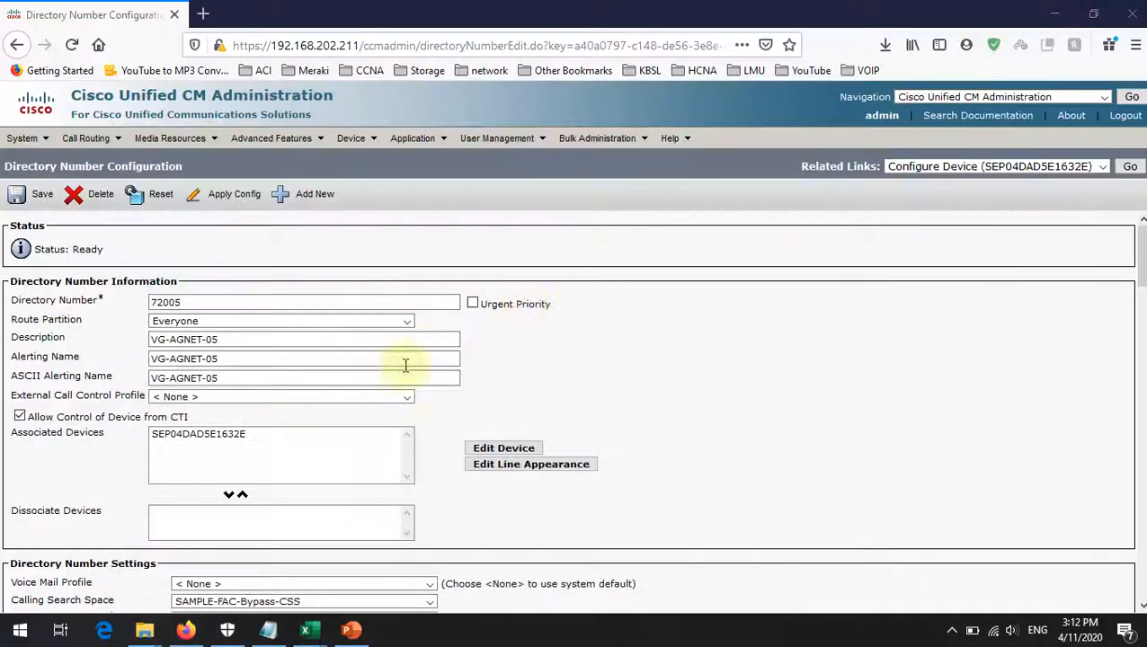
triple_click(240, 338)
click(853, 375)
Step: Examine the line's calling search space, Line 1 display caller ID, ASCII display, line text label and call waiting settings
scroll(845, 378, down, 4)
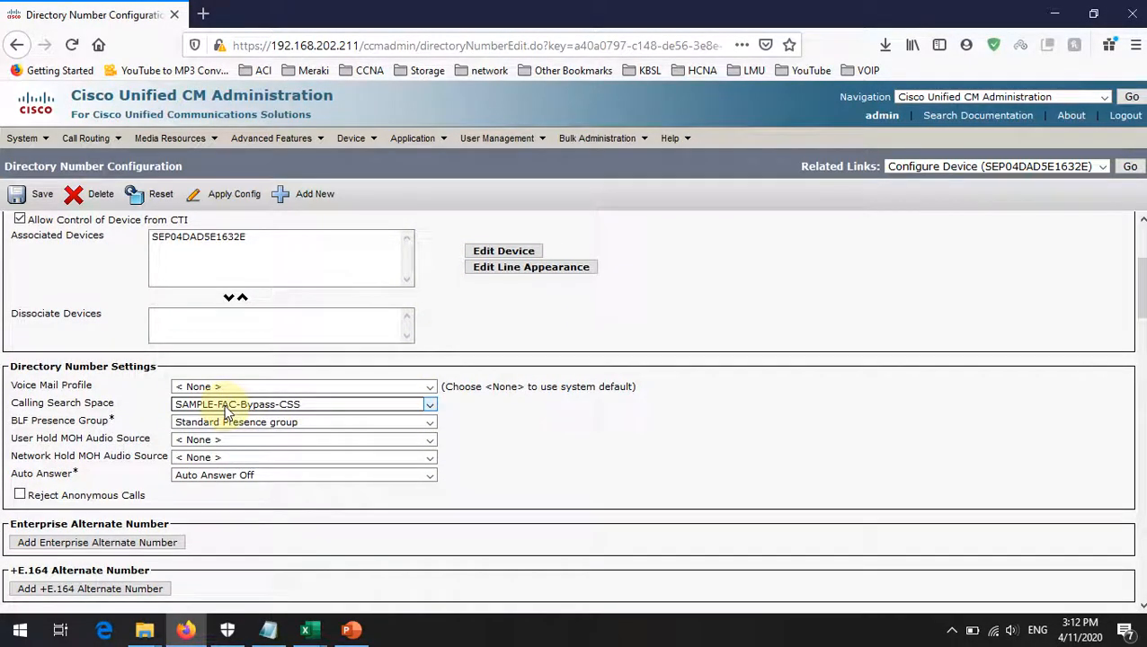
scroll(144, 386, down, 15)
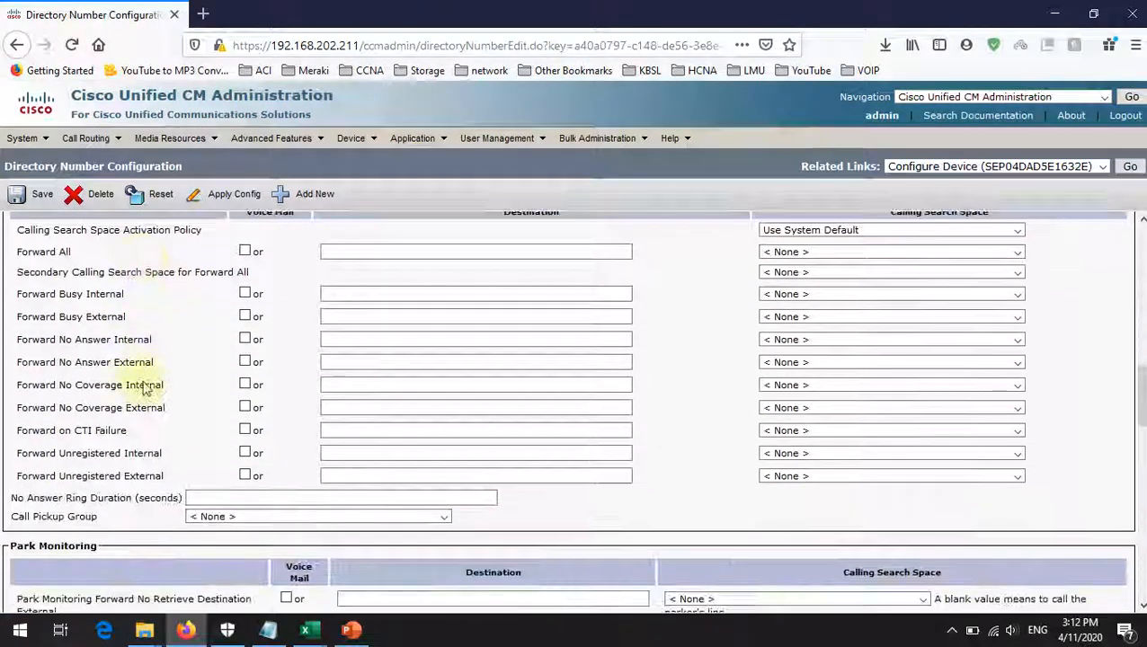
scroll(150, 397, down, 9)
scroll(287, 366, up, 2)
scroll(305, 396, down, 1)
triple_click(36, 292)
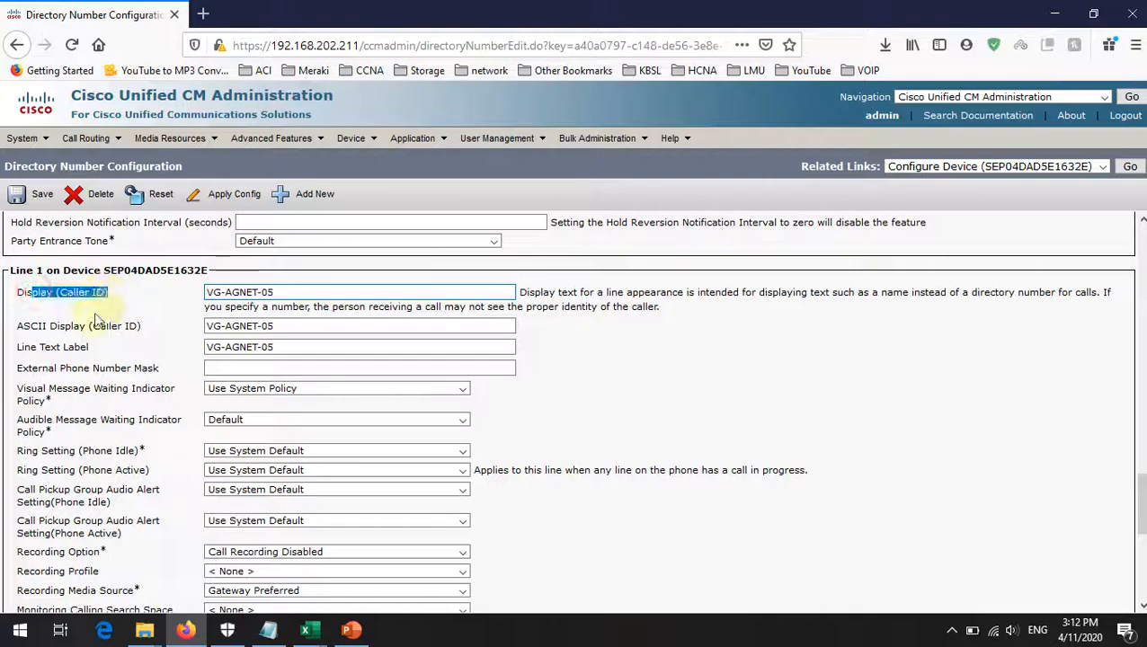
click(70, 325)
drag(70, 325, 144, 340)
click(300, 350)
click(302, 301)
scroll(323, 363, down, 5)
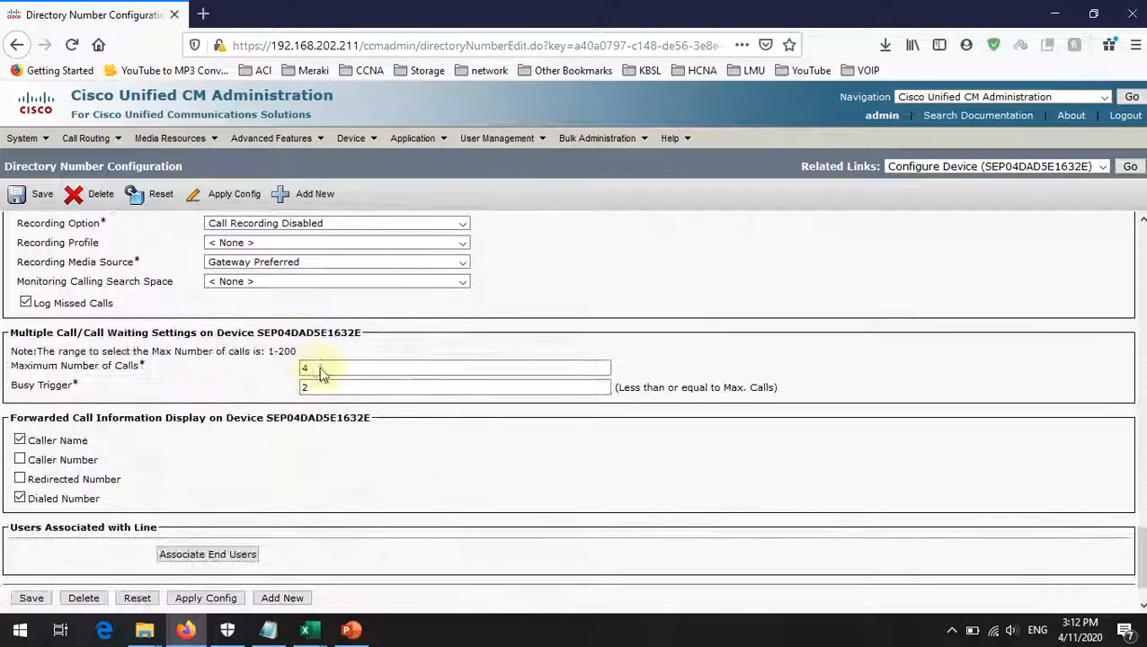
Step: Leave the directory number configuration and return to the list of 7942 phones
scroll(395, 458, up, 20)
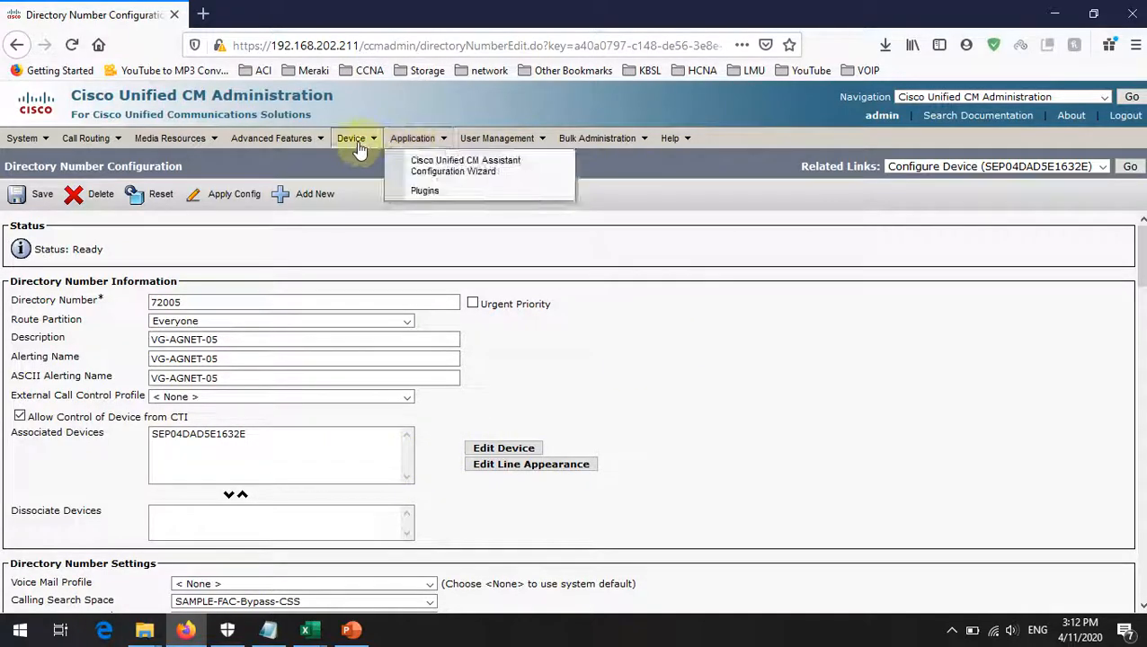
mouse_move(355, 138)
click(370, 220)
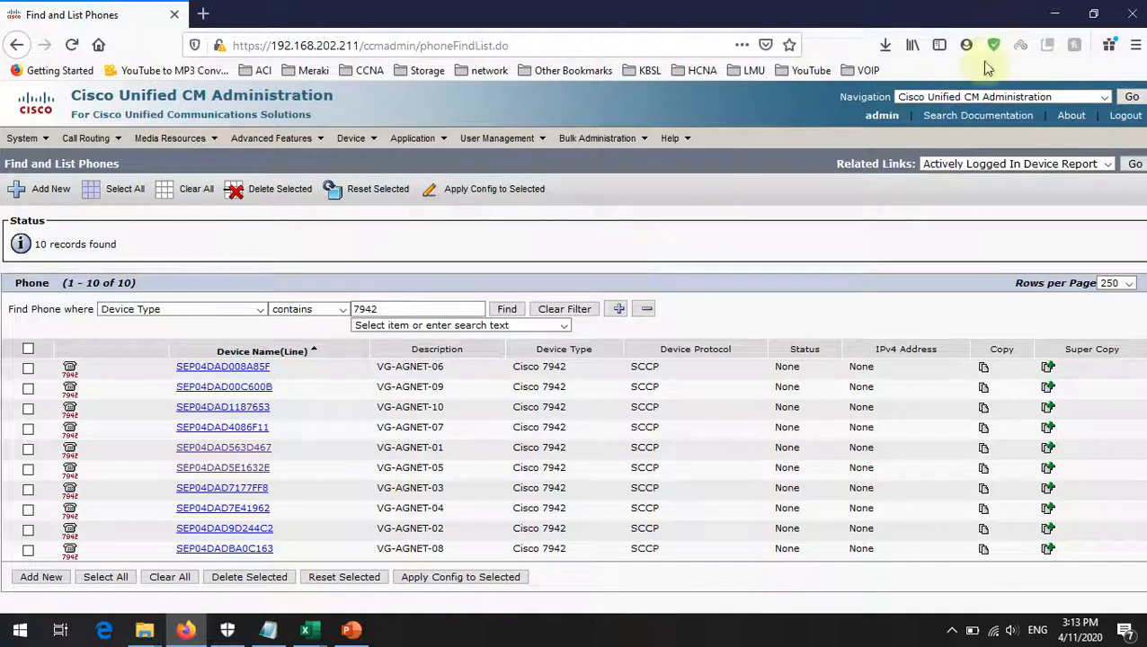
Step: Minimize the Firefox window and the bat_10.5.21 Excel workbook to show the desktop
click(1053, 12)
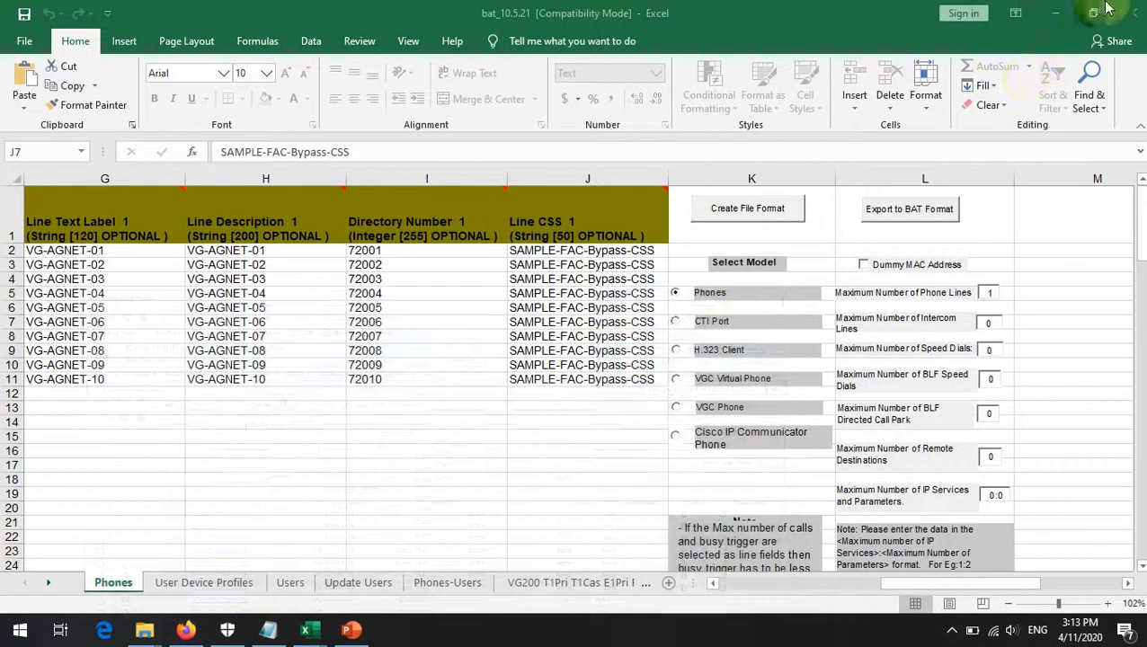
click(1057, 12)
click(1027, 58)
right_click(379, 240)
click(410, 290)
click(817, 184)
right_click(488, 270)
click(505, 316)
right_click(401, 302)
click(434, 348)
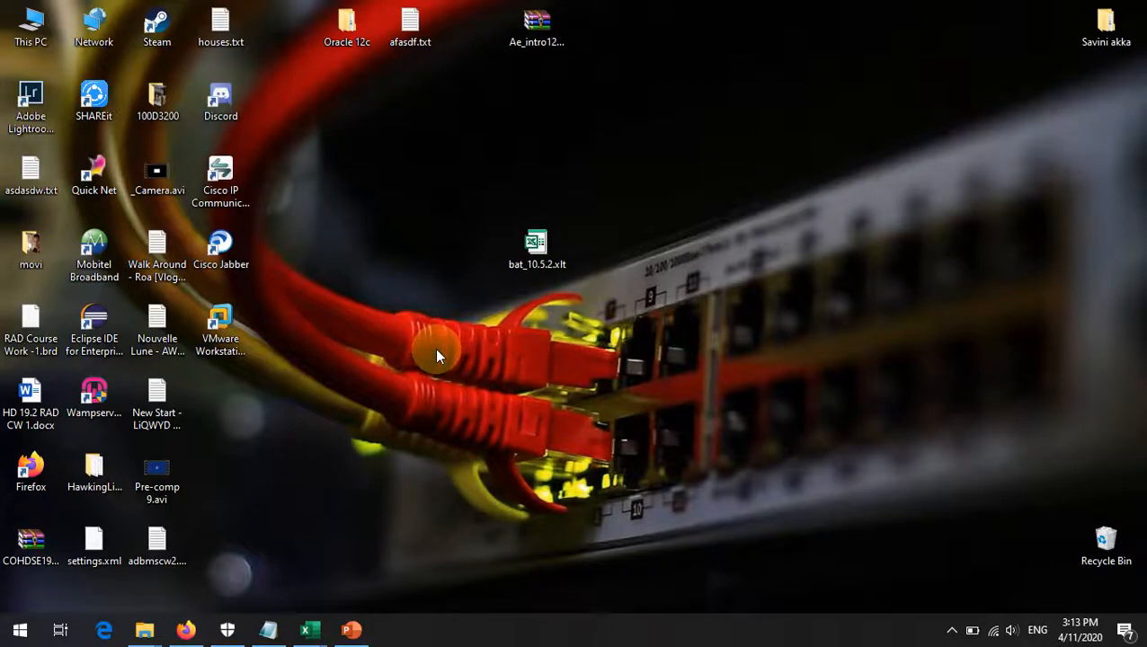